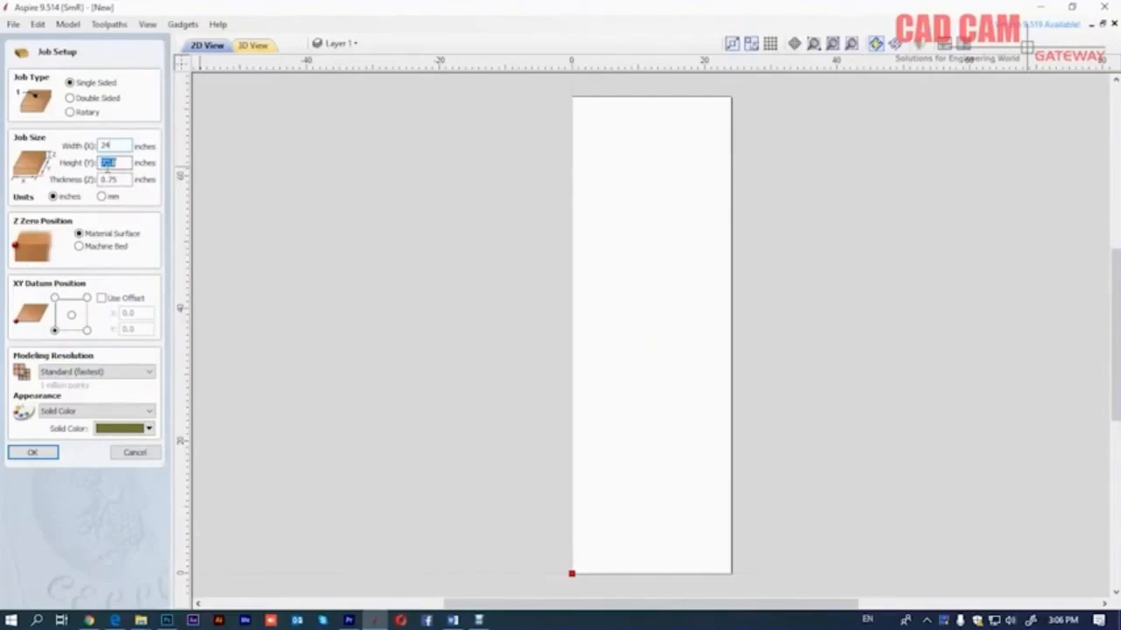
# Step: Create the 24 by 24 by 0.75 inch single-sided job and draw a 24 by 24 inch rectangle covering it
pyautogui.click(31, 453)
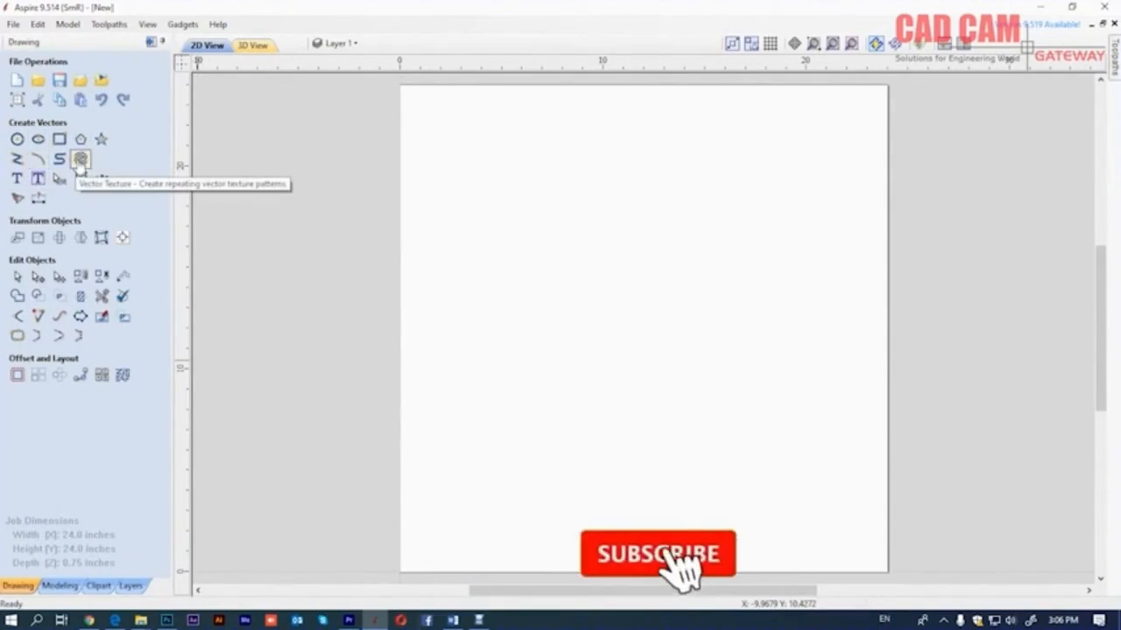
pyautogui.click(58, 138)
pyautogui.moveTo(406, 91); pyautogui.dragTo(887, 571)
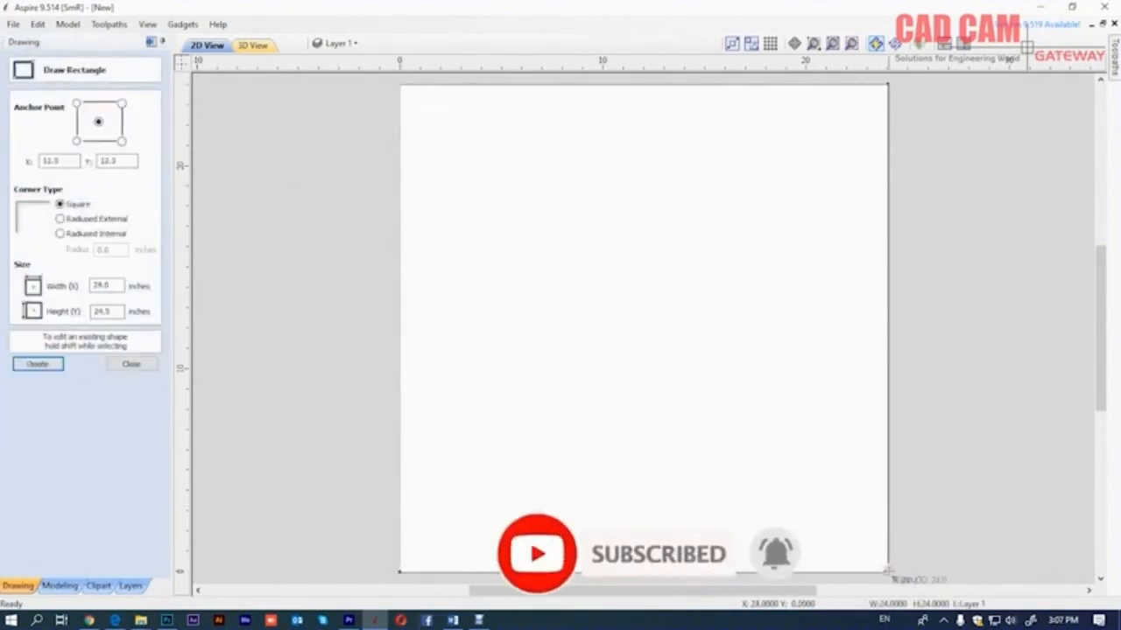
pyautogui.click(129, 365)
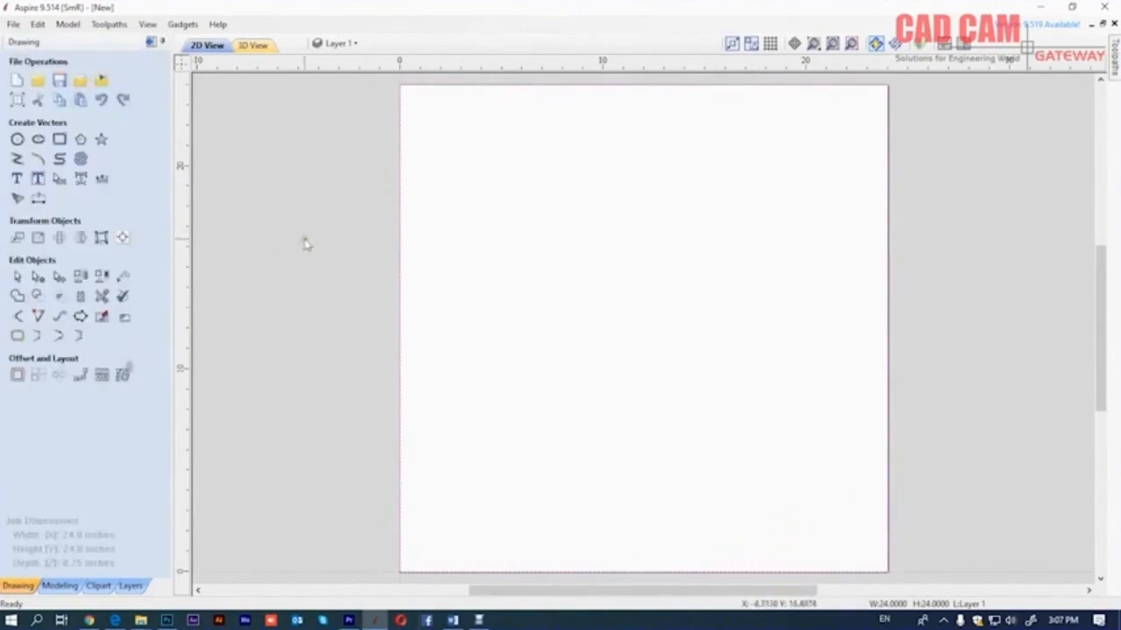
# Step: Start a vector texture inside the selected rectangle and preview it with the preset values
pyautogui.click(78, 160)
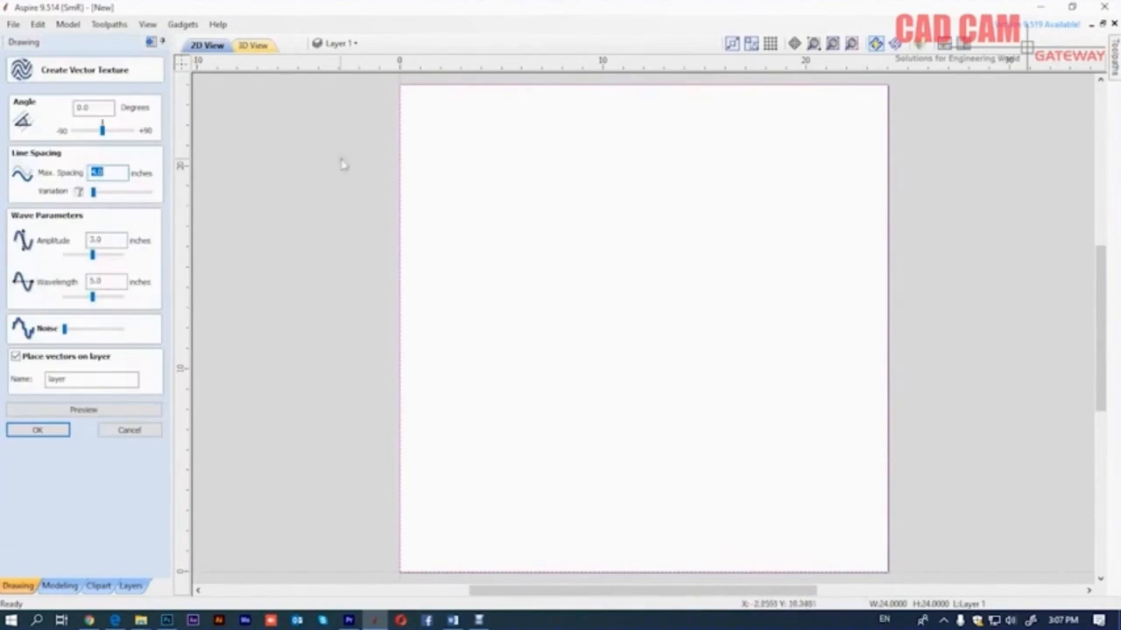
pyautogui.scroll(-1, 477, 241)
pyautogui.scroll(-2, 718, 210)
pyautogui.scroll(1, 745, 179)
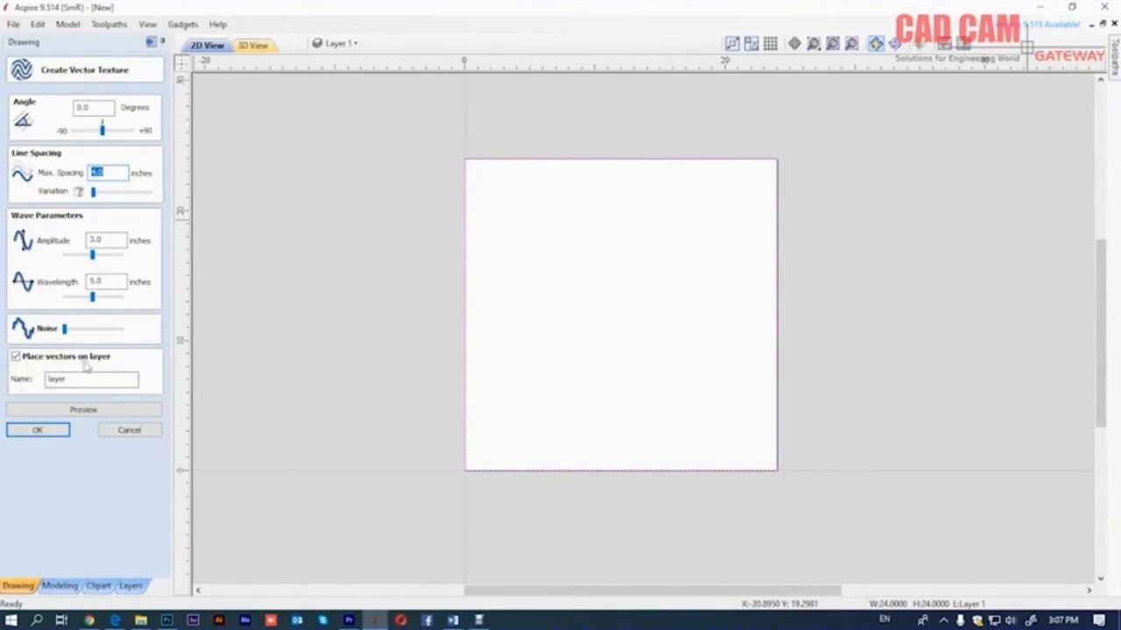
pyautogui.click(70, 410)
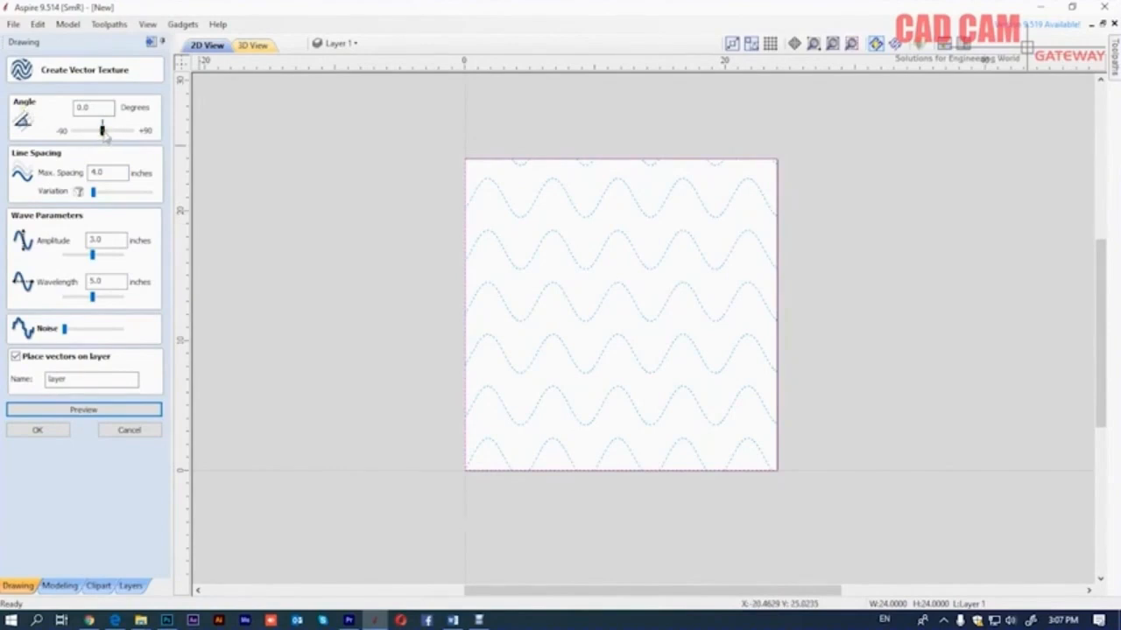
# Step: Try a texture angle of 30 degrees in the preview, and set the angle back to 0
pyautogui.moveTo(102, 132); pyautogui.dragTo(113, 132)
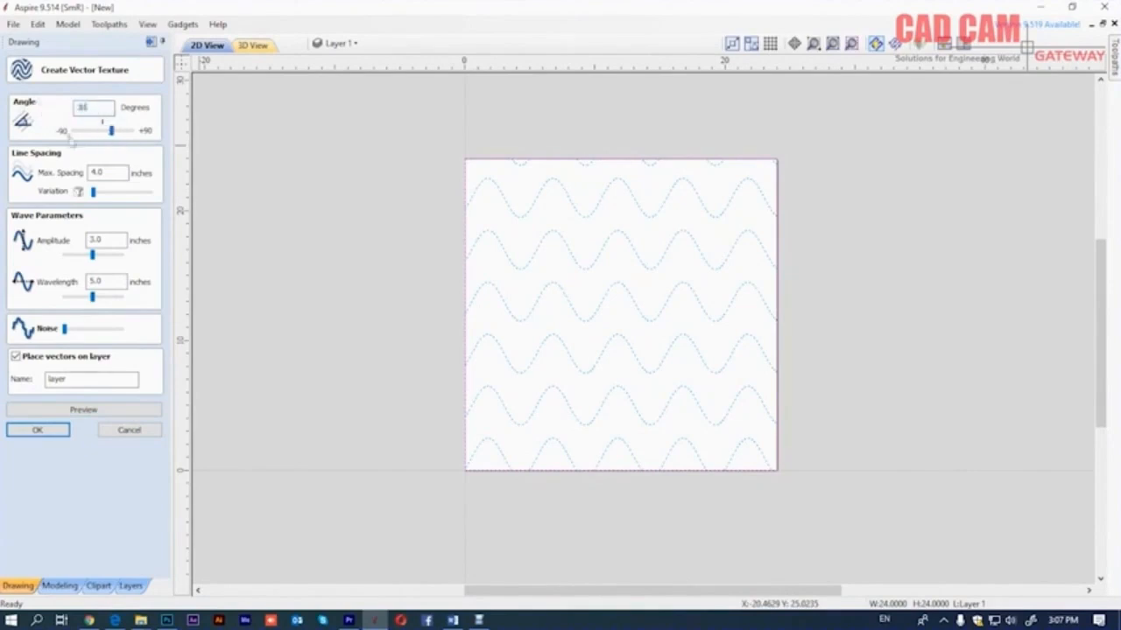
pyautogui.click(100, 410)
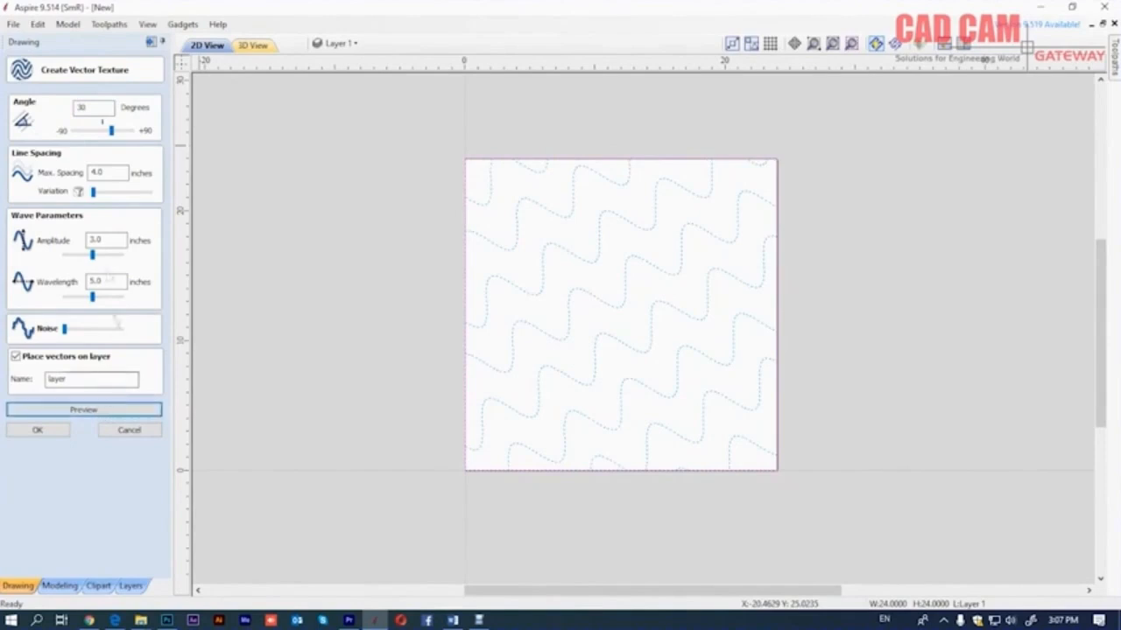
pyautogui.moveTo(98, 109); pyautogui.dragTo(76, 108)
pyautogui.write('0')
pyautogui.click(83, 409)
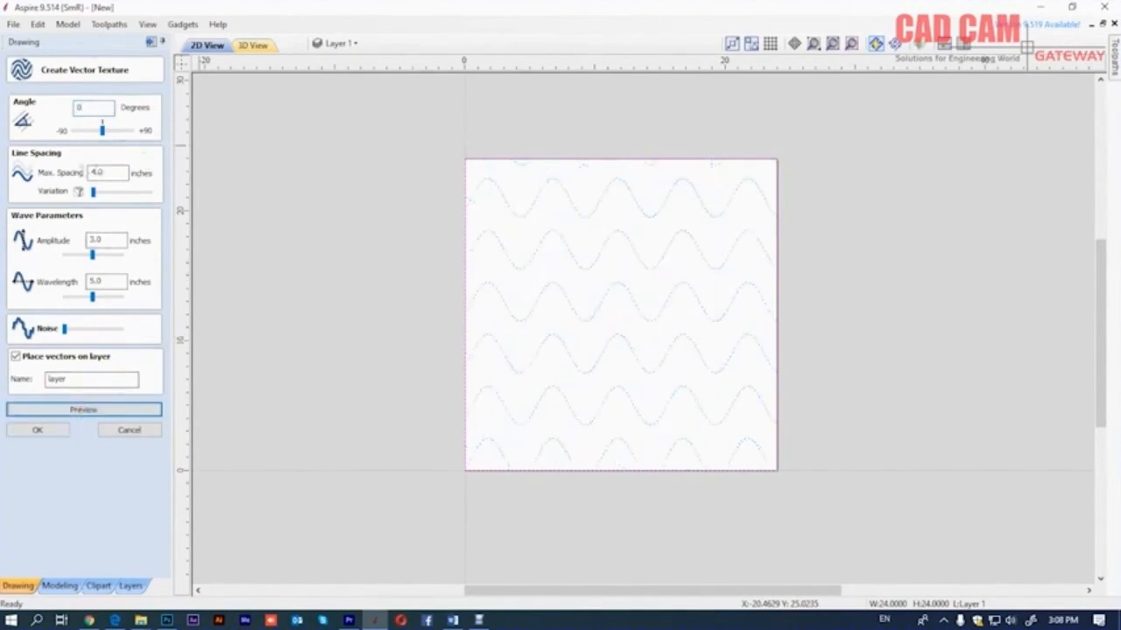
# Step: Preview the texture with a maximum line spacing of 6 inches, and again with 2 inches
pyautogui.doubleClick(108, 173)
pyautogui.write('6')
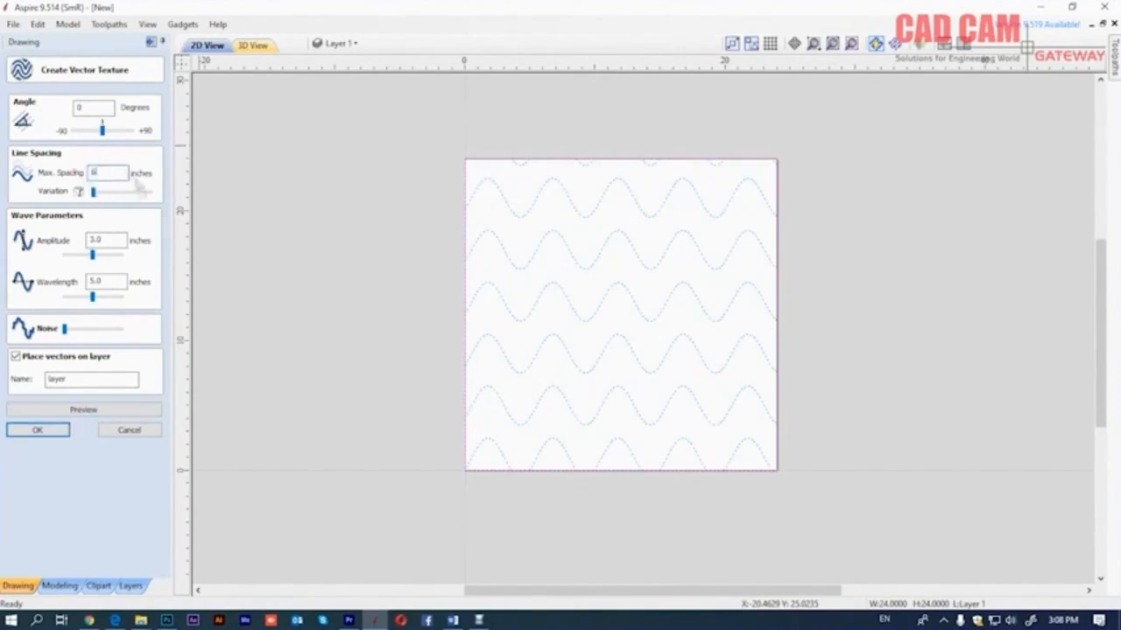
pyautogui.click(79, 412)
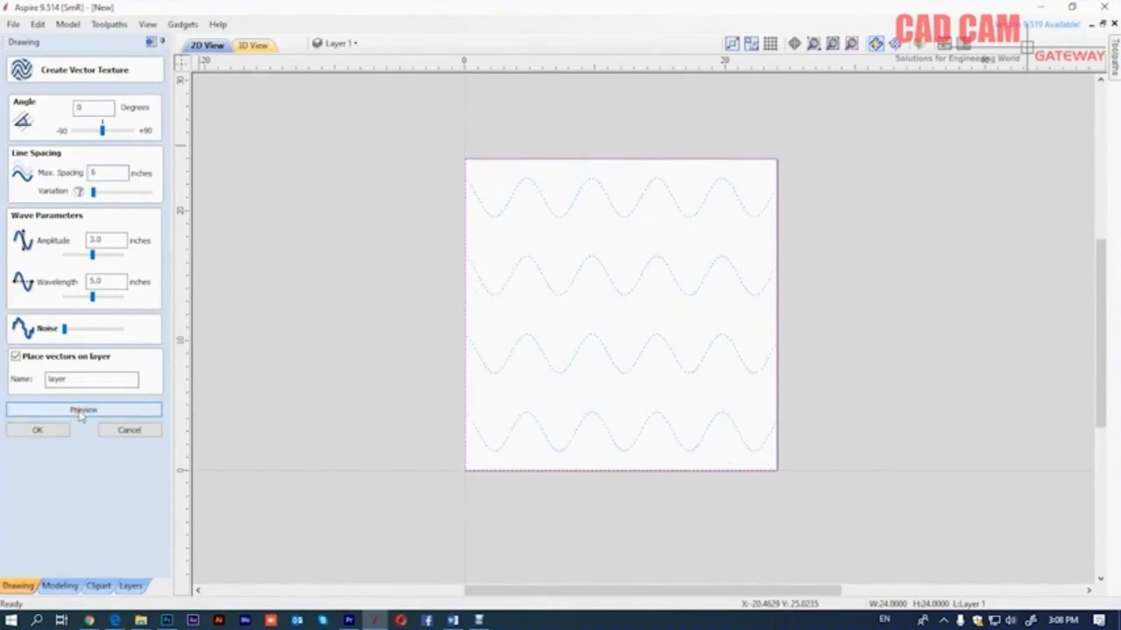
pyautogui.doubleClick(114, 174)
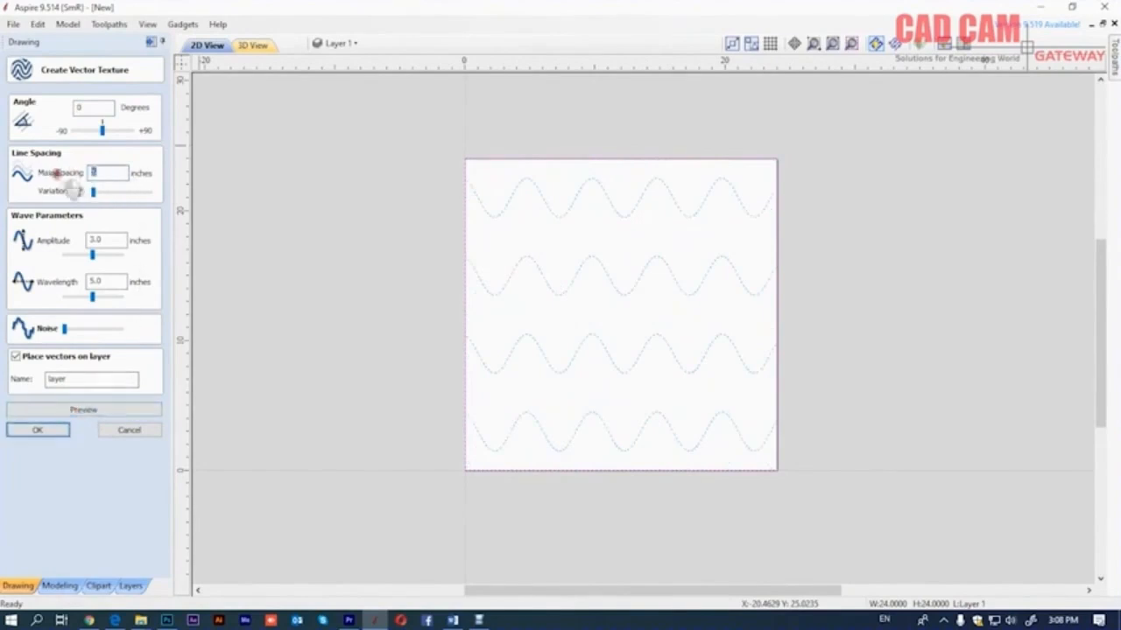
pyautogui.write('2')
pyautogui.click(79, 410)
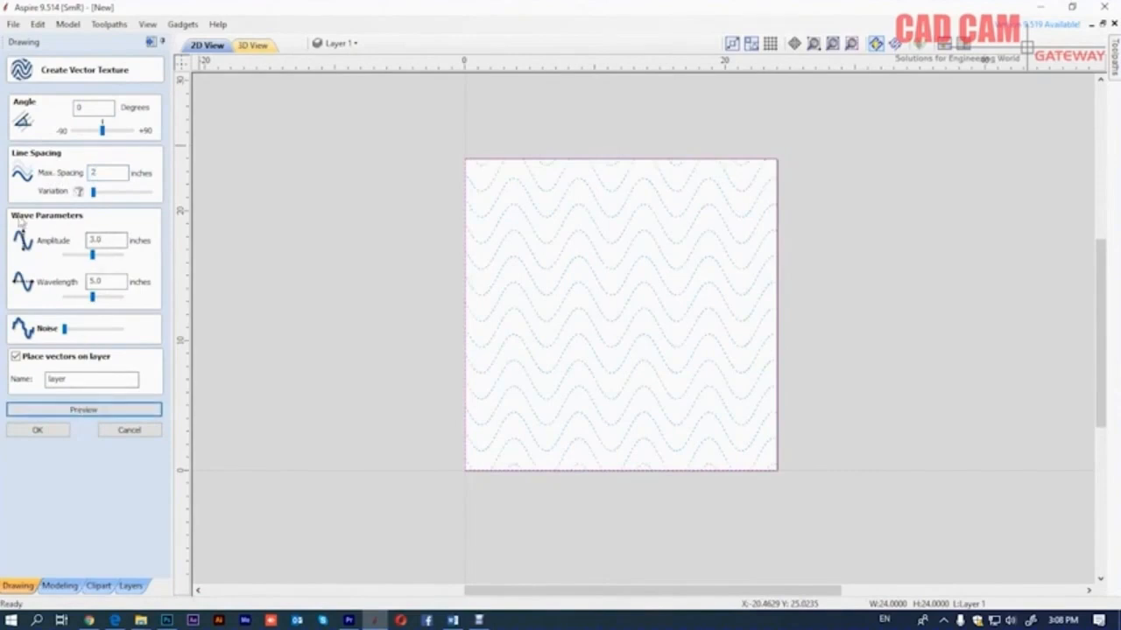
# Step: Preview the texture with a wave amplitude of 1 inch, and again with 1.5 inches
pyautogui.moveTo(116, 242); pyautogui.dragTo(85, 237)
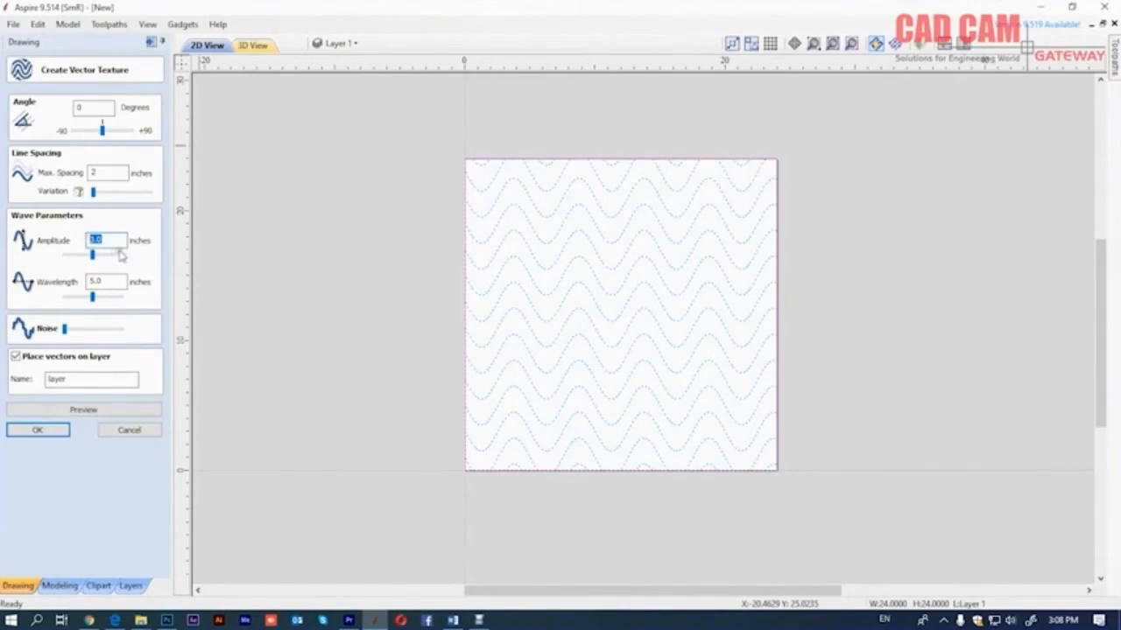
pyautogui.write('1')
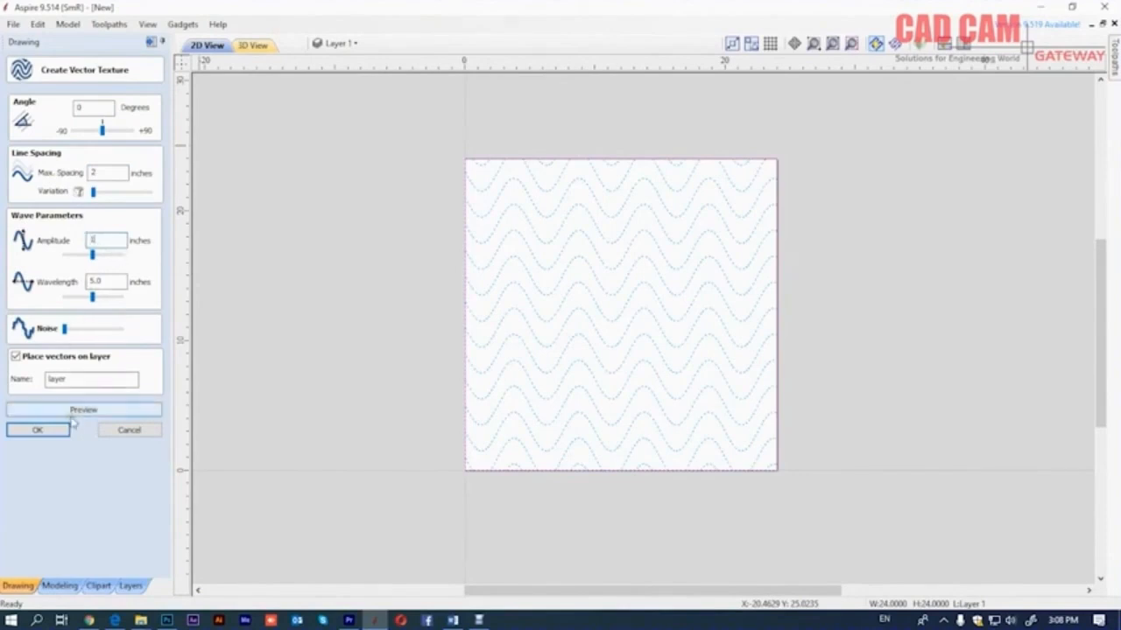
pyautogui.click(78, 410)
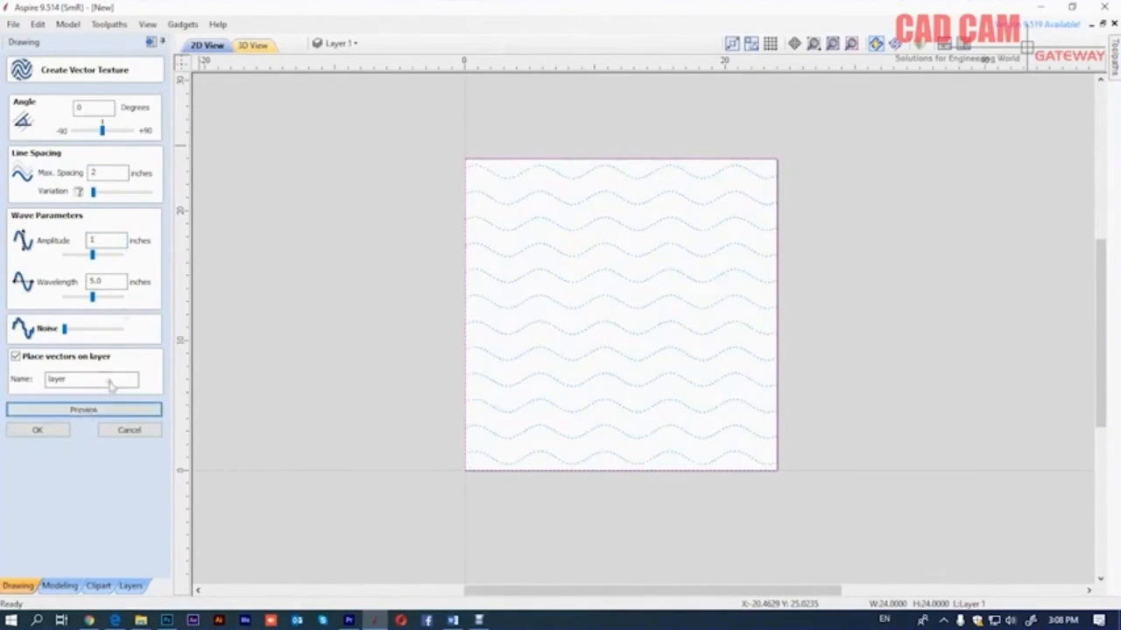
pyautogui.moveTo(106, 242); pyautogui.dragTo(92, 239)
pyautogui.write('8')
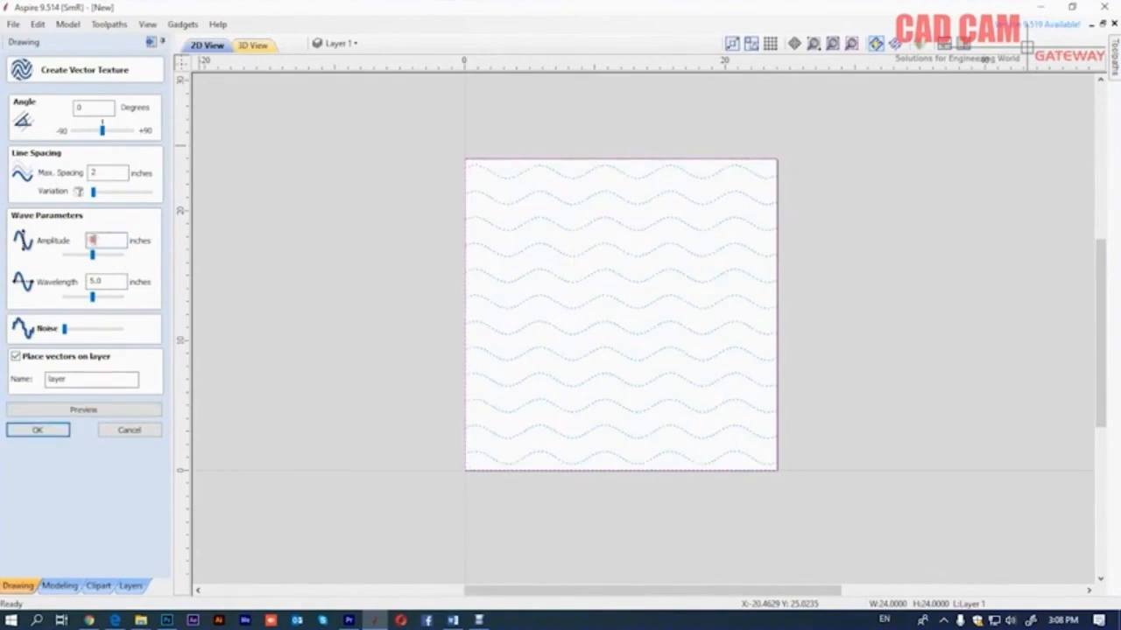
pyautogui.click(83, 408)
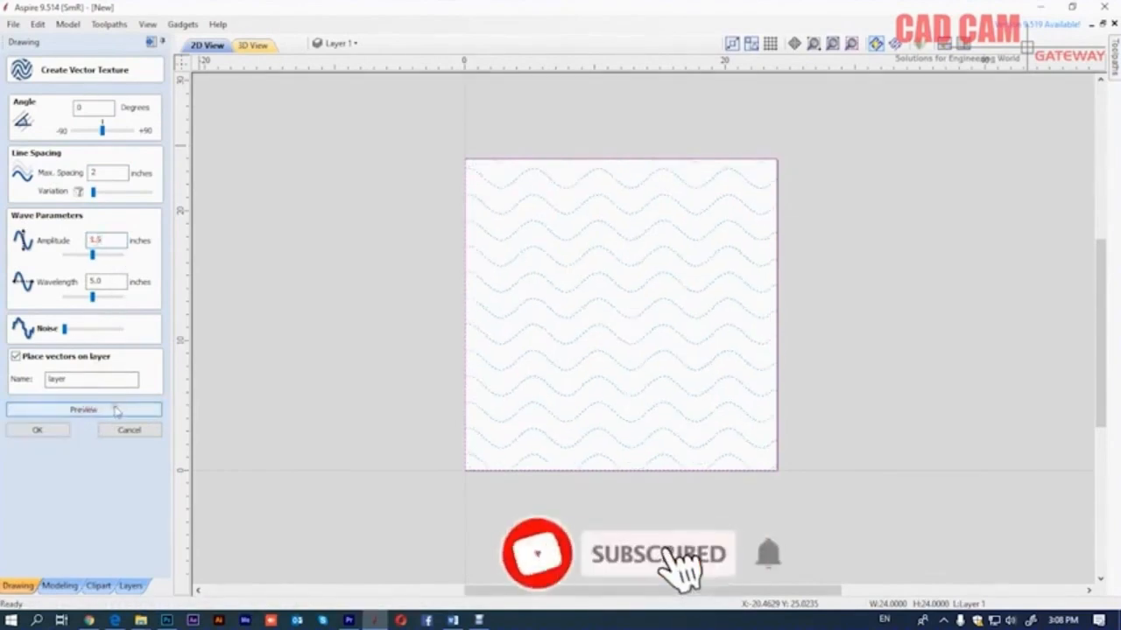
# Step: Set the texture's wavelength to 3 inches and preview the waves
pyautogui.click(119, 281)
pyautogui.moveTo(119, 281); pyautogui.dragTo(68, 281)
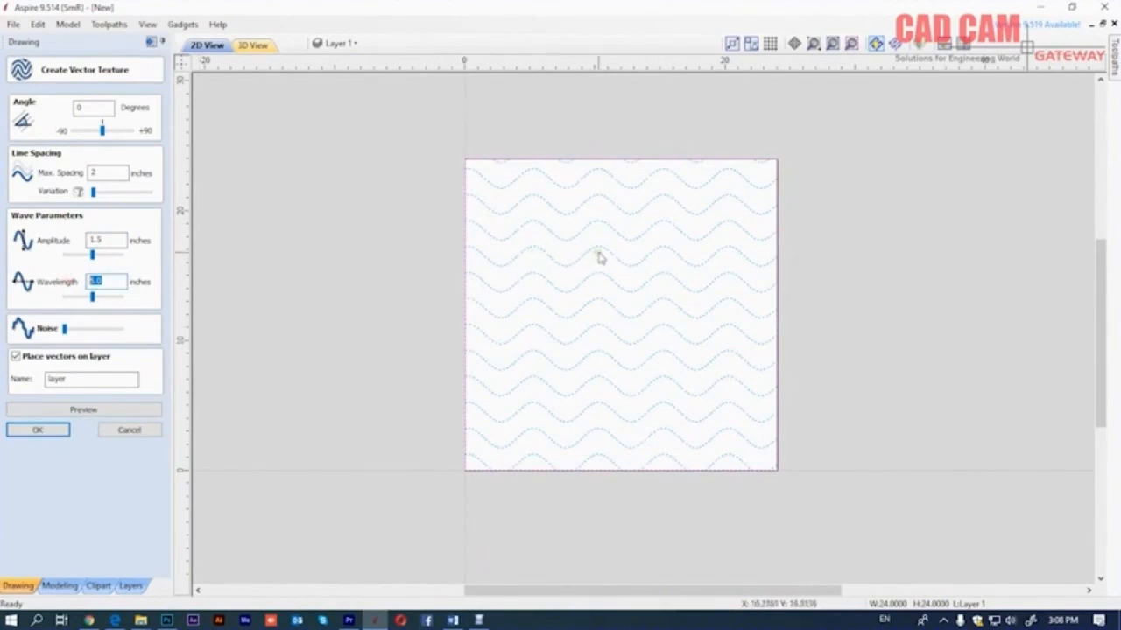
pyautogui.write('3')
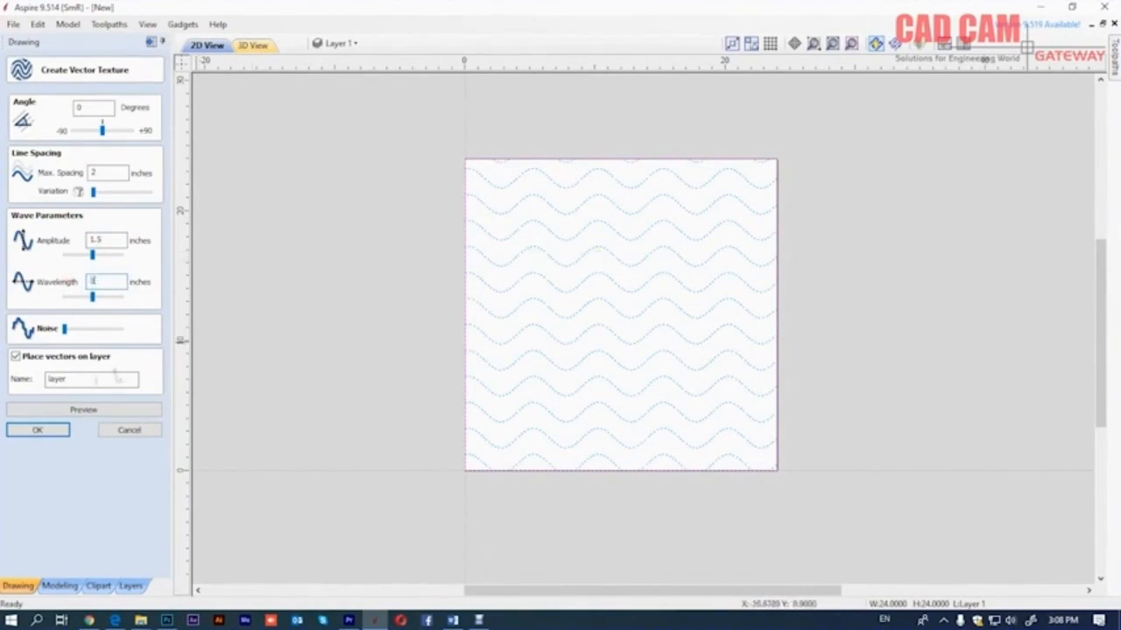
pyautogui.click(88, 409)
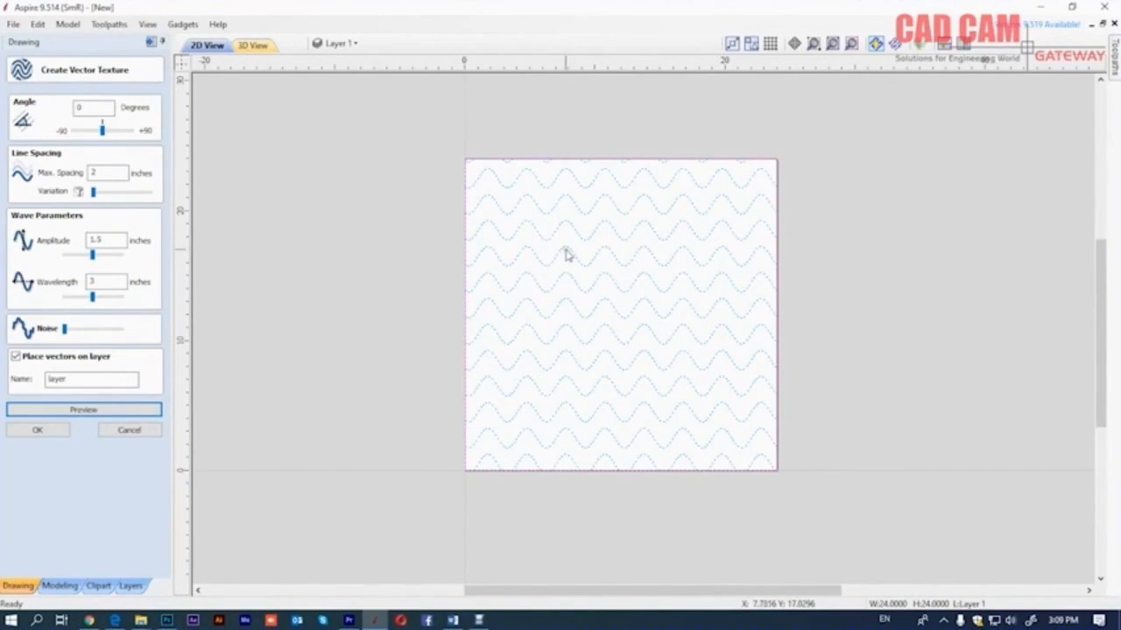
# Step: Set the maximum line spacing to 1 inch and the wave amplitude to .75 inches, and preview the texture
pyautogui.moveTo(120, 243); pyautogui.dragTo(77, 246)
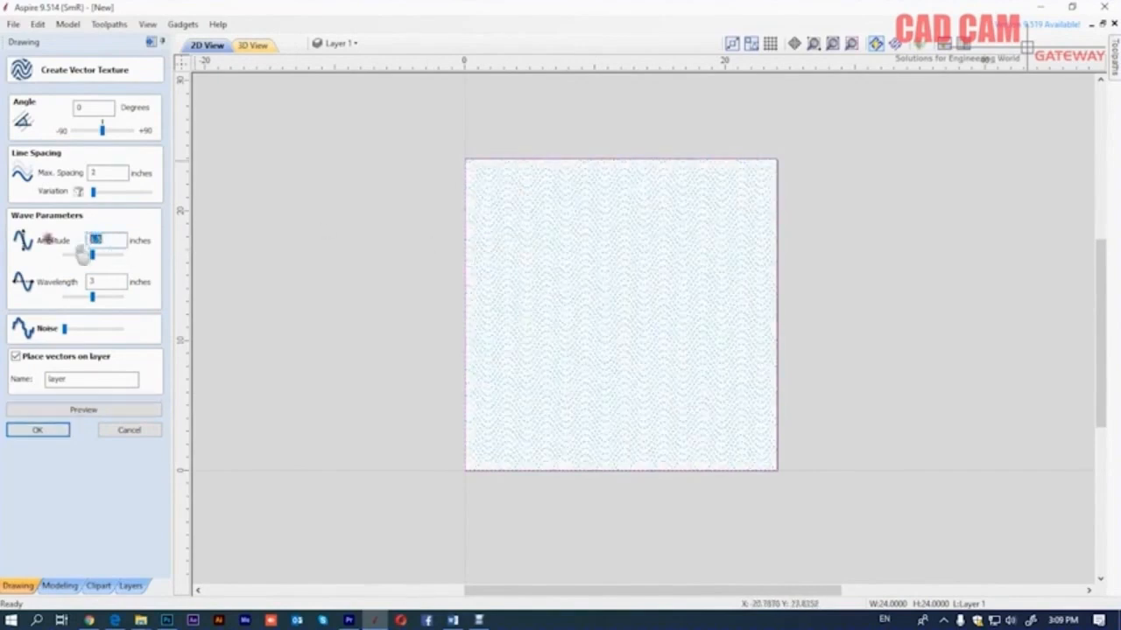
pyautogui.write('.75')
pyautogui.click(98, 409)
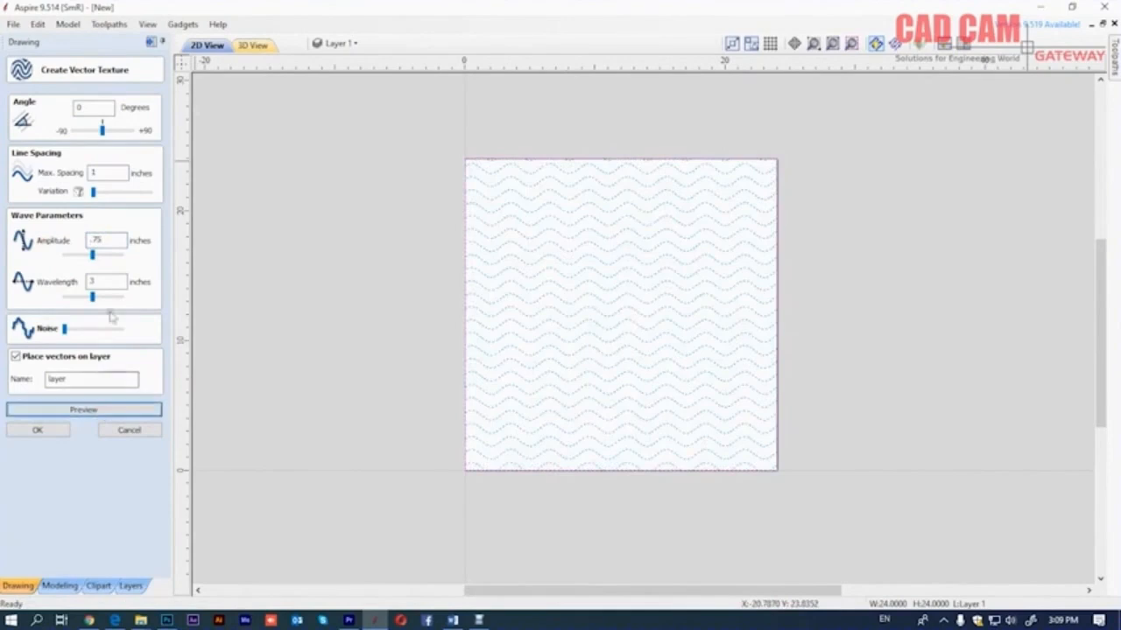
# Step: Set the wave amplitude to 2 inches and the wavelength to 6 inches, previewing the texture after each change
pyautogui.moveTo(112, 241); pyautogui.dragTo(68, 243)
pyautogui.write('2')
pyautogui.click(97, 410)
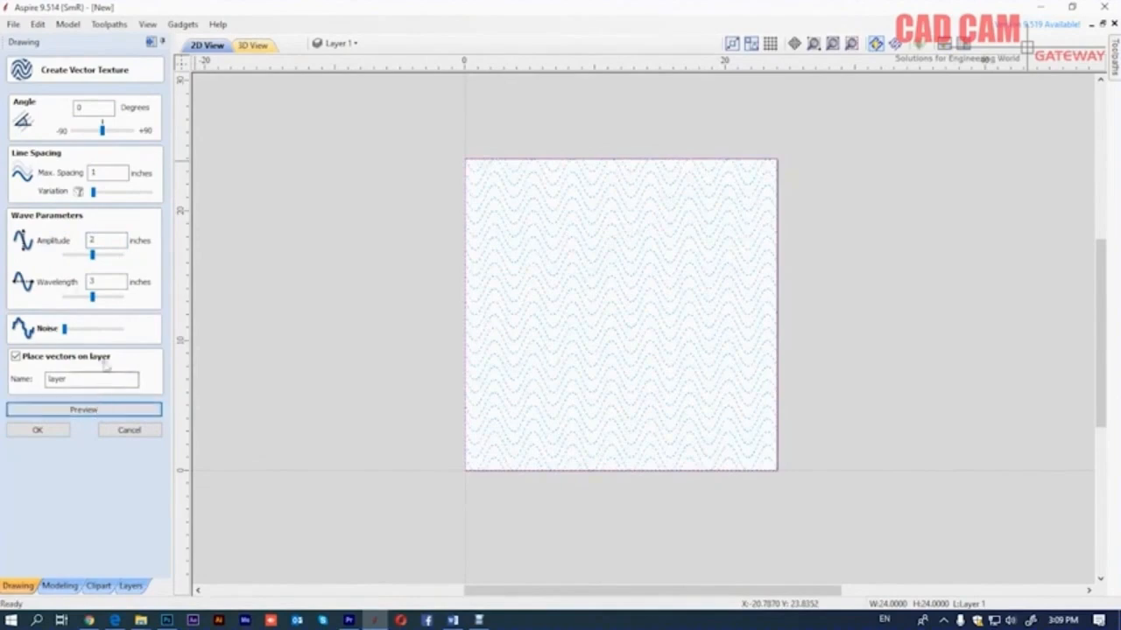
pyautogui.moveTo(106, 282); pyautogui.dragTo(65, 284)
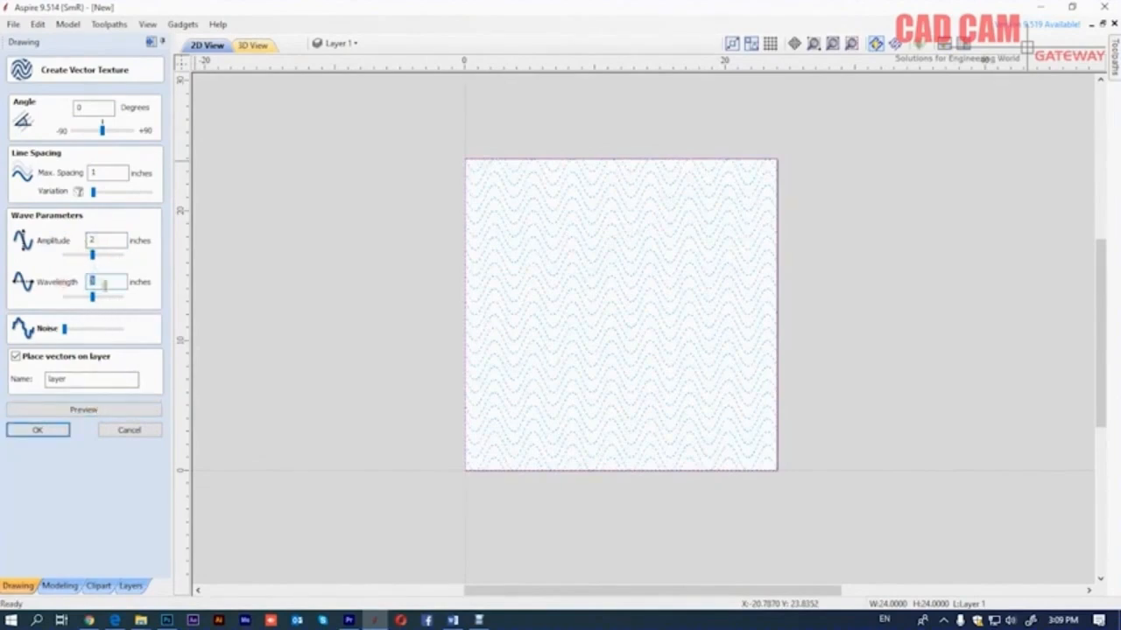
pyautogui.click(98, 409)
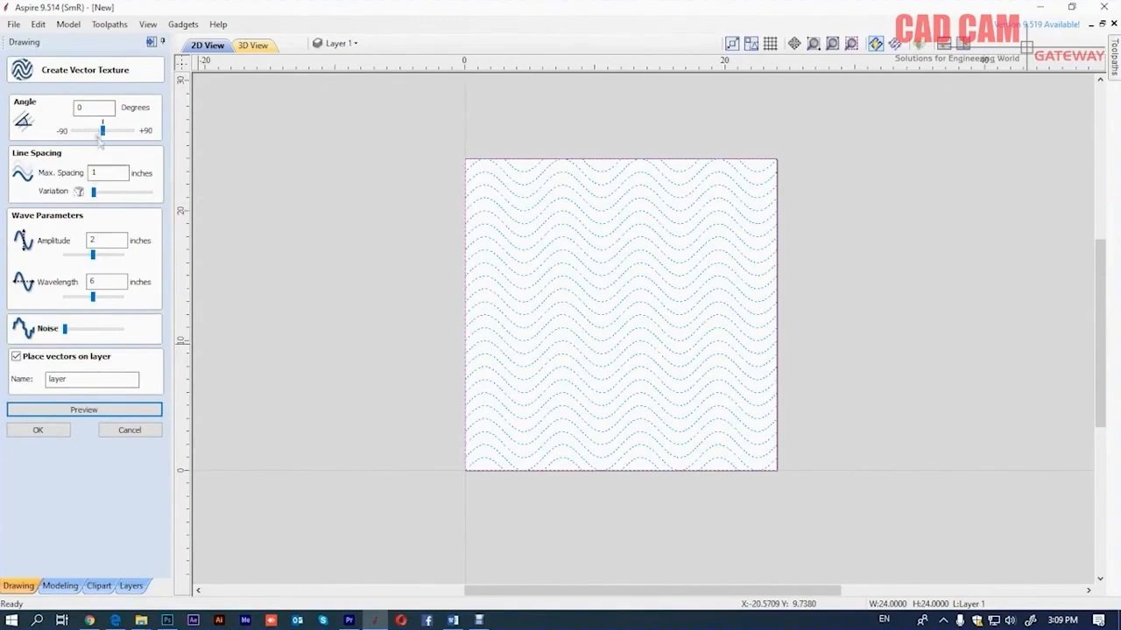
# Step: Try two increasing amounts of line spacing variation, previewing the texture after each
pyautogui.moveTo(91, 192); pyautogui.dragTo(105, 195)
pyautogui.click(84, 410)
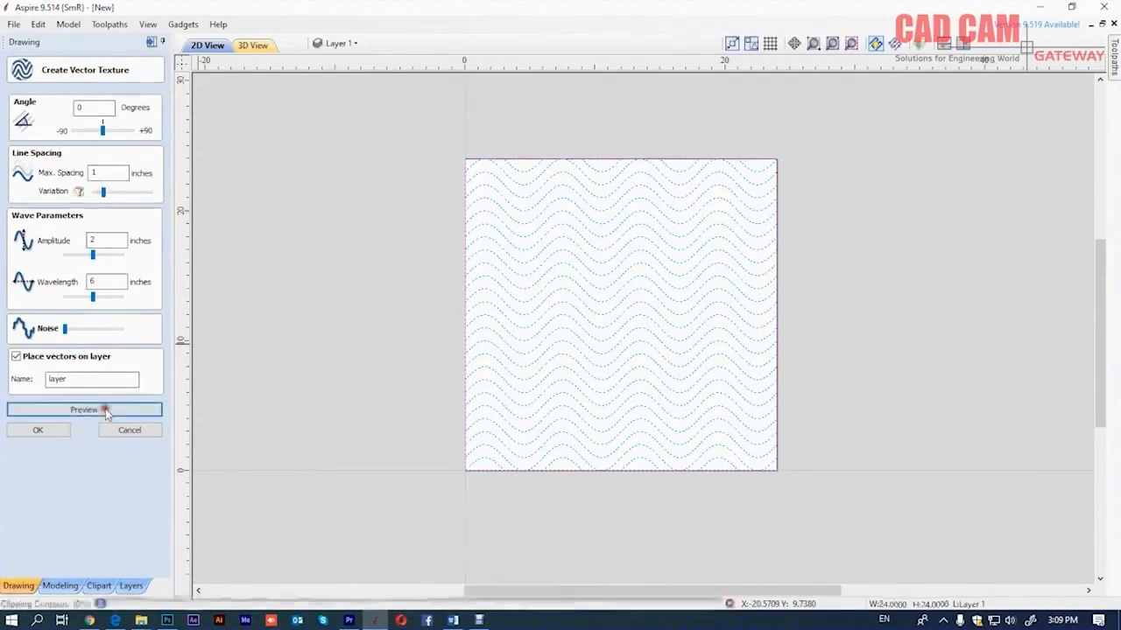
pyautogui.moveTo(103, 191); pyautogui.dragTo(109, 191)
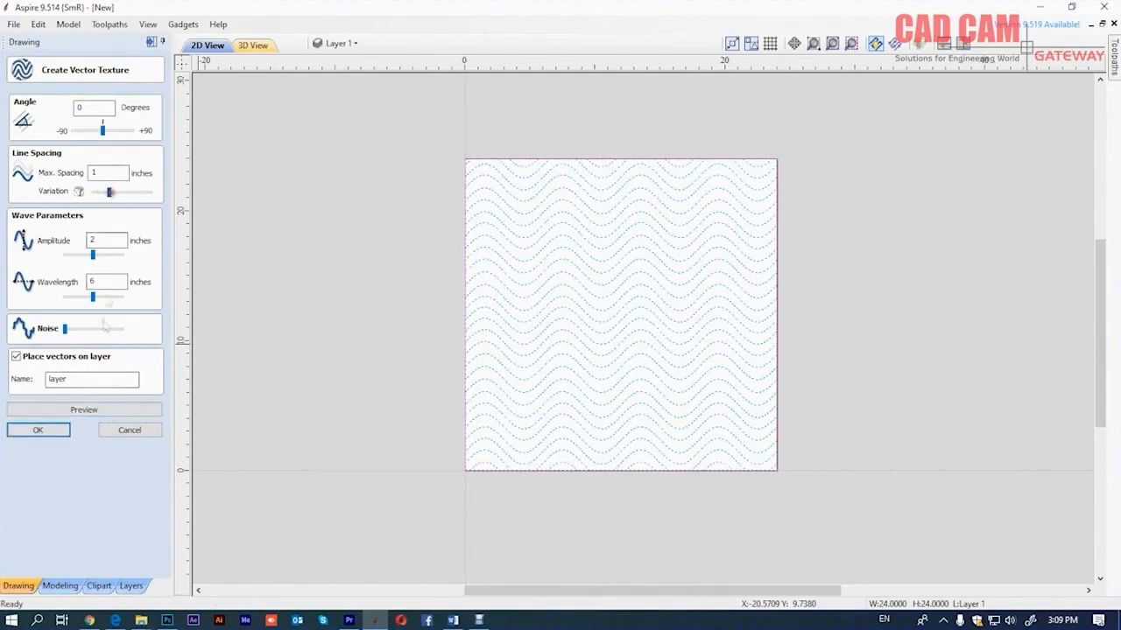
pyautogui.click(95, 410)
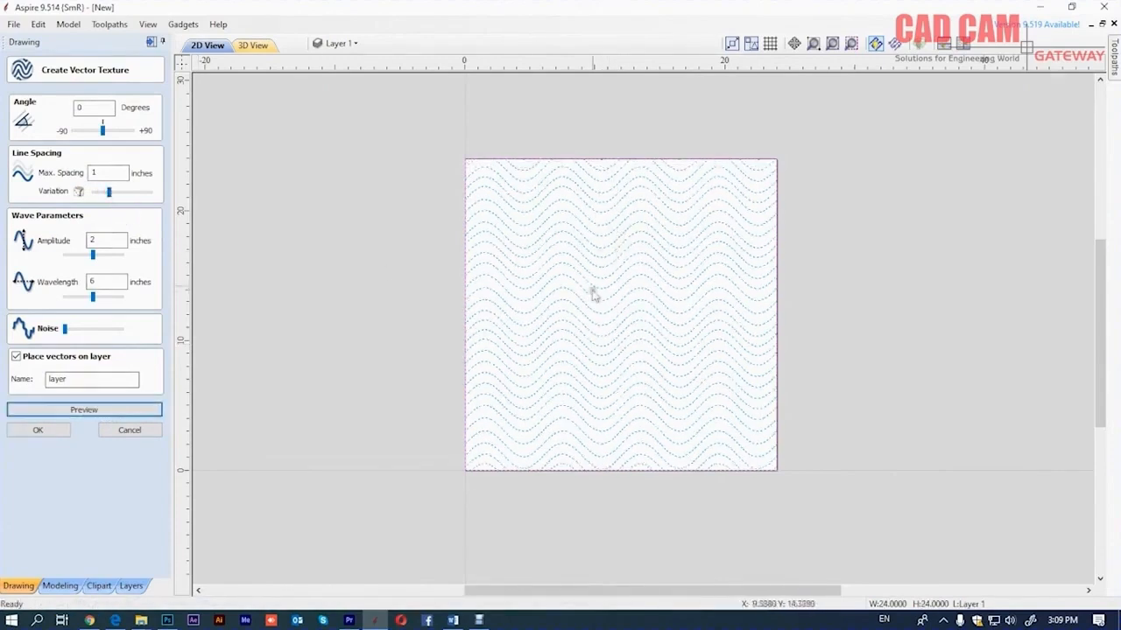
# Step: Return the line spacing variation to its minimum, preview the texture and create its vectors on the layer named "layer"
pyautogui.moveTo(108, 192); pyautogui.dragTo(93, 194)
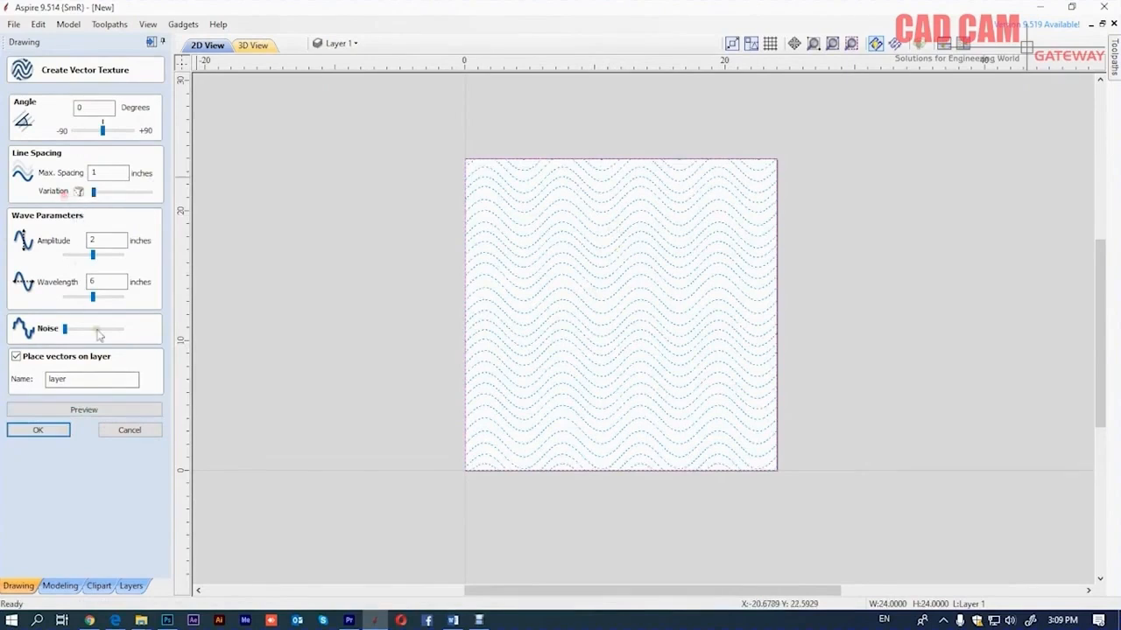
pyautogui.click(85, 410)
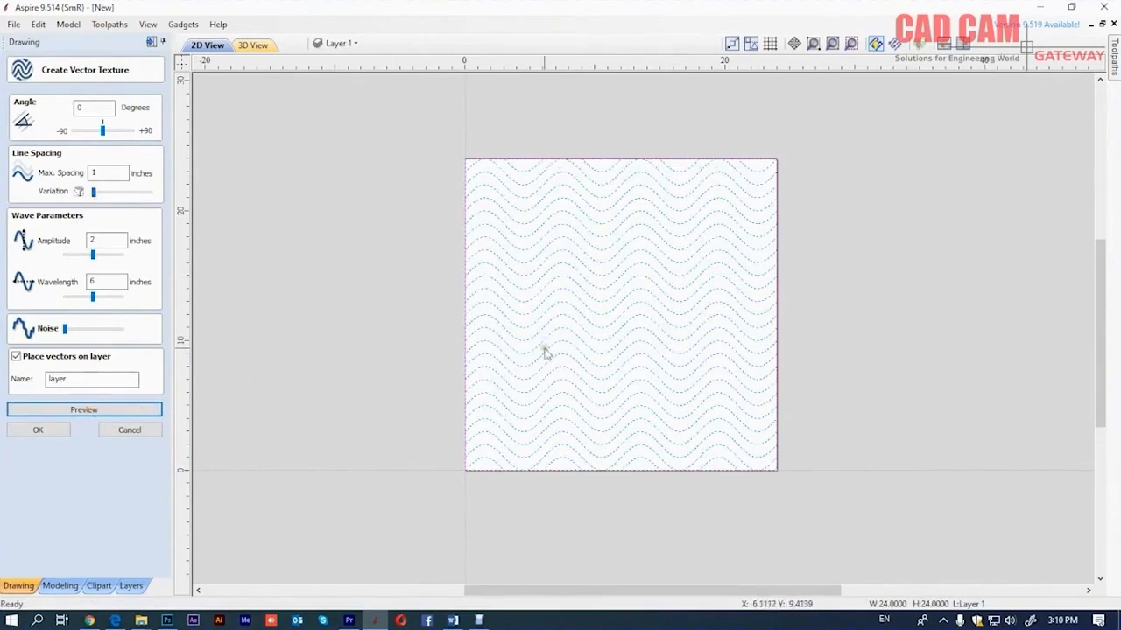
pyautogui.click(68, 432)
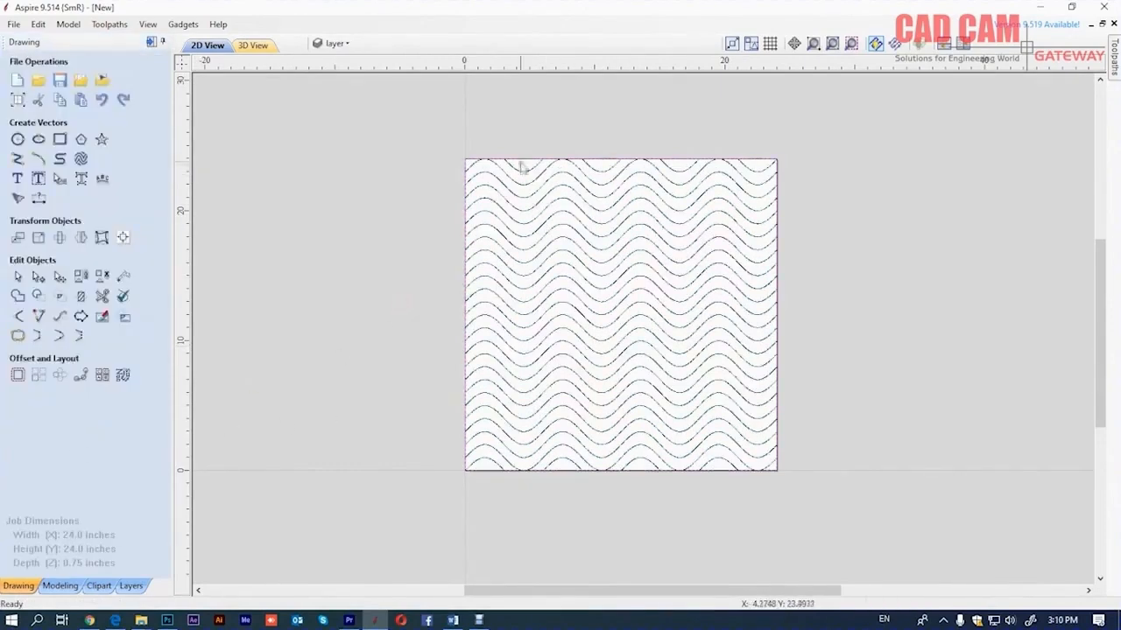
# Step: Select the wave texture vectors and delete them from the job
pyautogui.scroll(8, 523, 168)
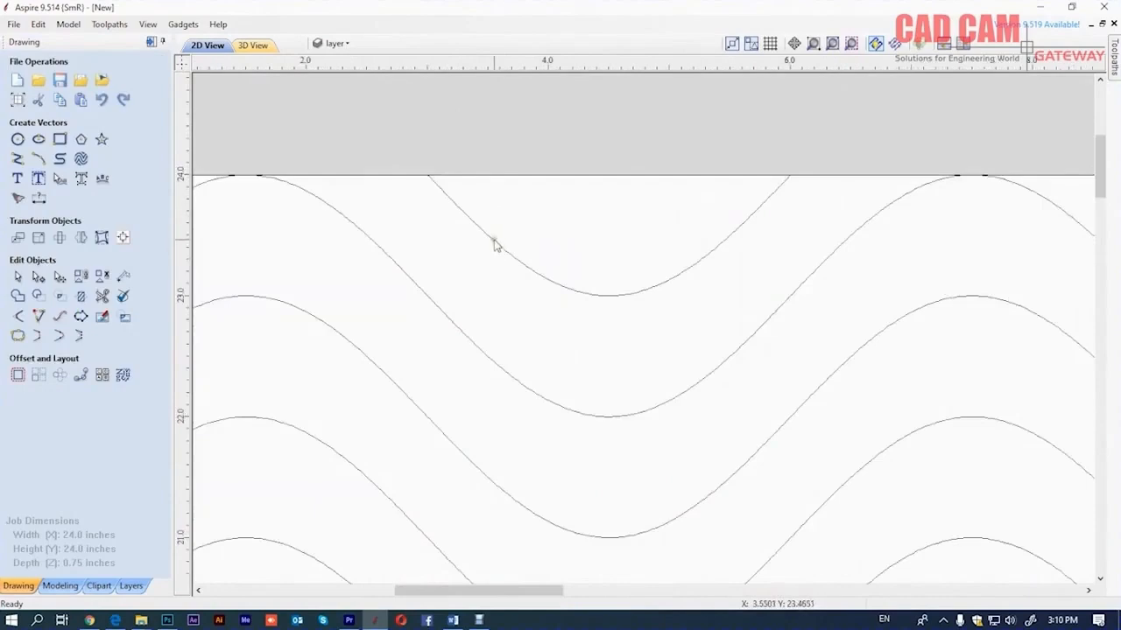
pyautogui.click(494, 242)
pyautogui.scroll(-3, 496, 219)
pyautogui.scroll(-2, 495, 202)
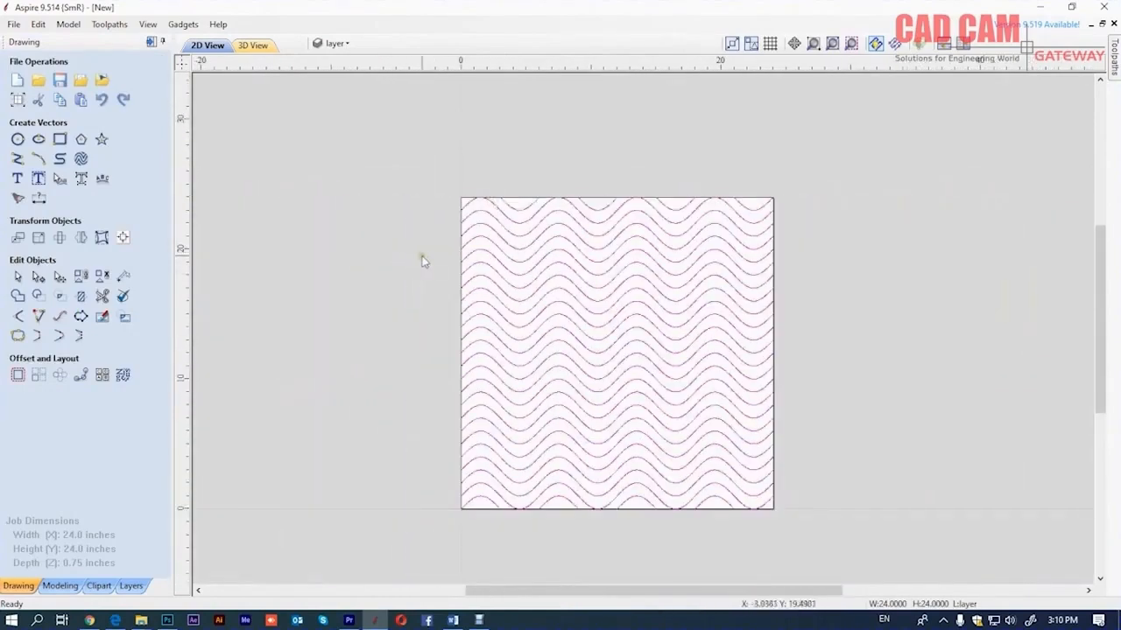
pyautogui.click(375, 207)
pyautogui.press('Delete')
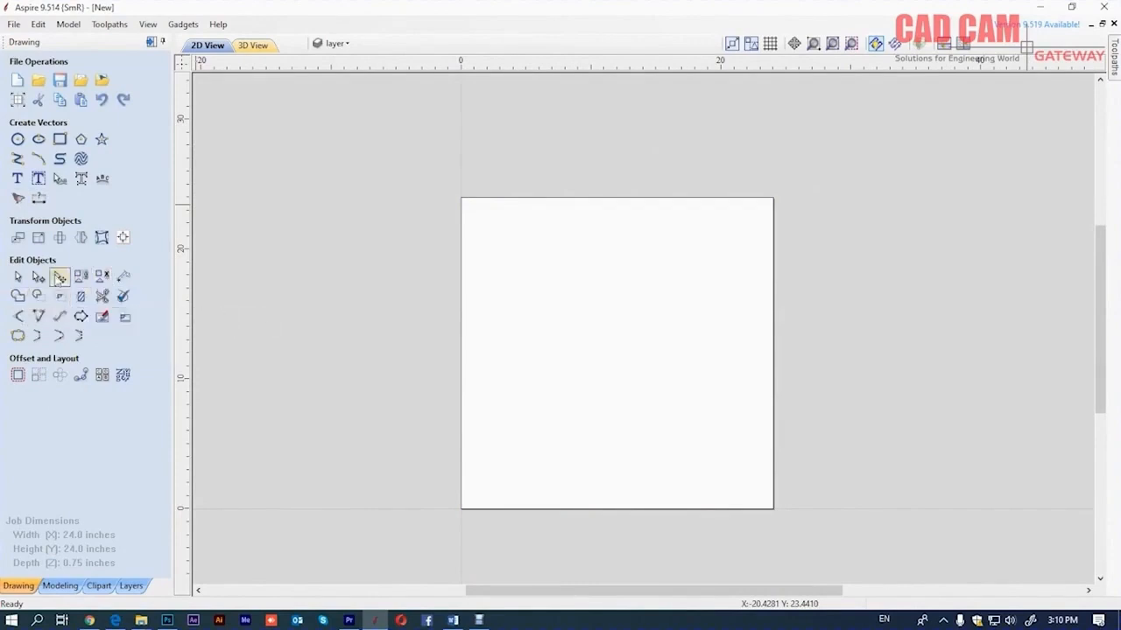
# Step: Draw two partly overlapping rectangles in the upper half of the job, the lower one about 9.75 by 5.75 inches
pyautogui.click(60, 139)
pyautogui.moveTo(528, 247); pyautogui.dragTo(643, 291)
pyautogui.moveTo(687, 340); pyautogui.dragTo(560, 266)
pyautogui.press('Escape')
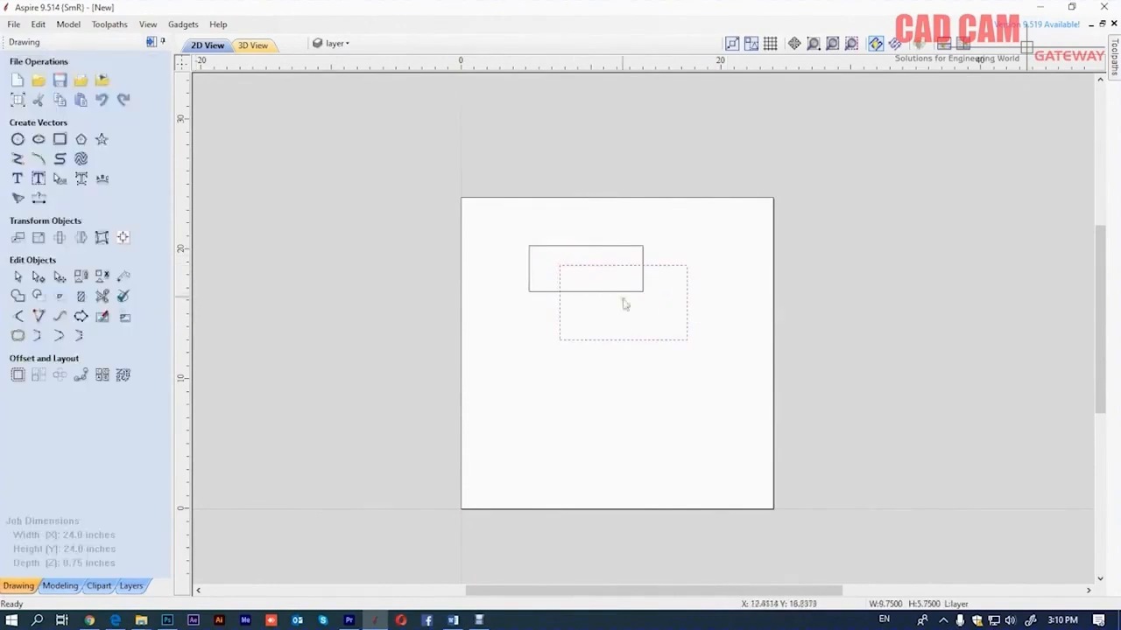
# Step: Weld the two overlapping rectangles into a single outline and undo the weld
pyautogui.click(604, 363)
pyautogui.moveTo(515, 233); pyautogui.dragTo(745, 391)
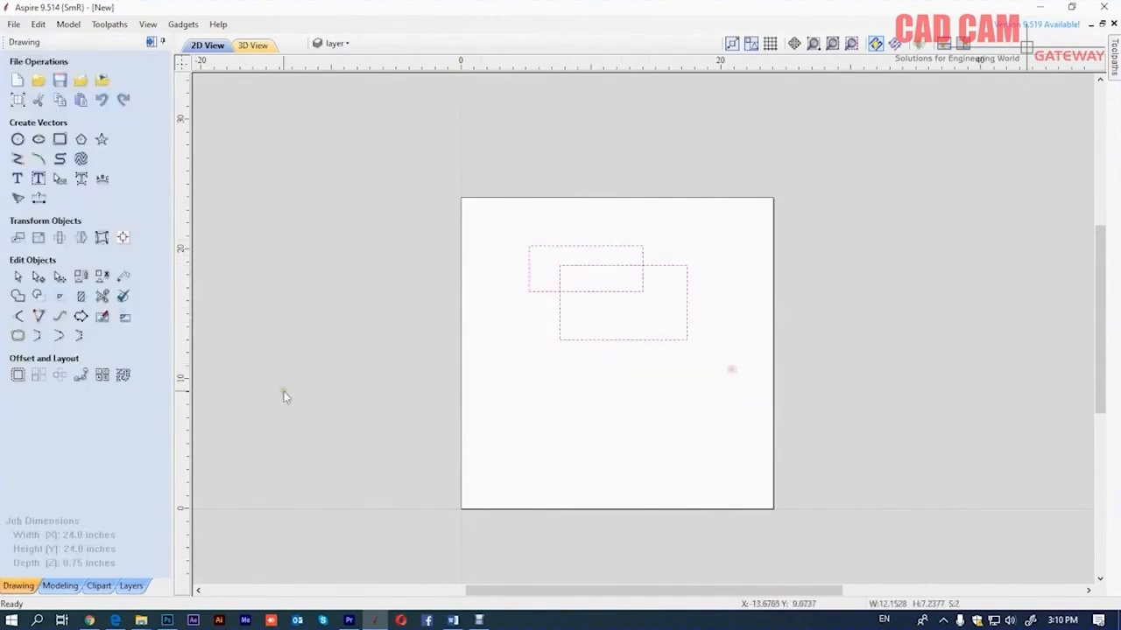
pyautogui.click(17, 296)
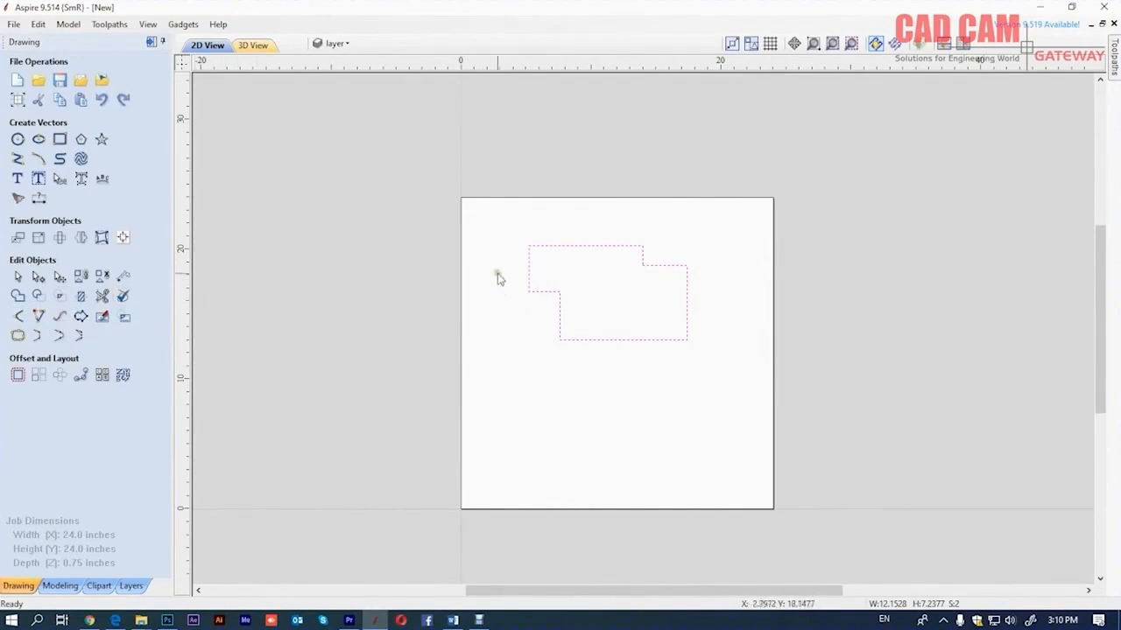
pyautogui.click(338, 295)
pyautogui.hotkey('ctrl', 'z')
pyautogui.click(523, 368)
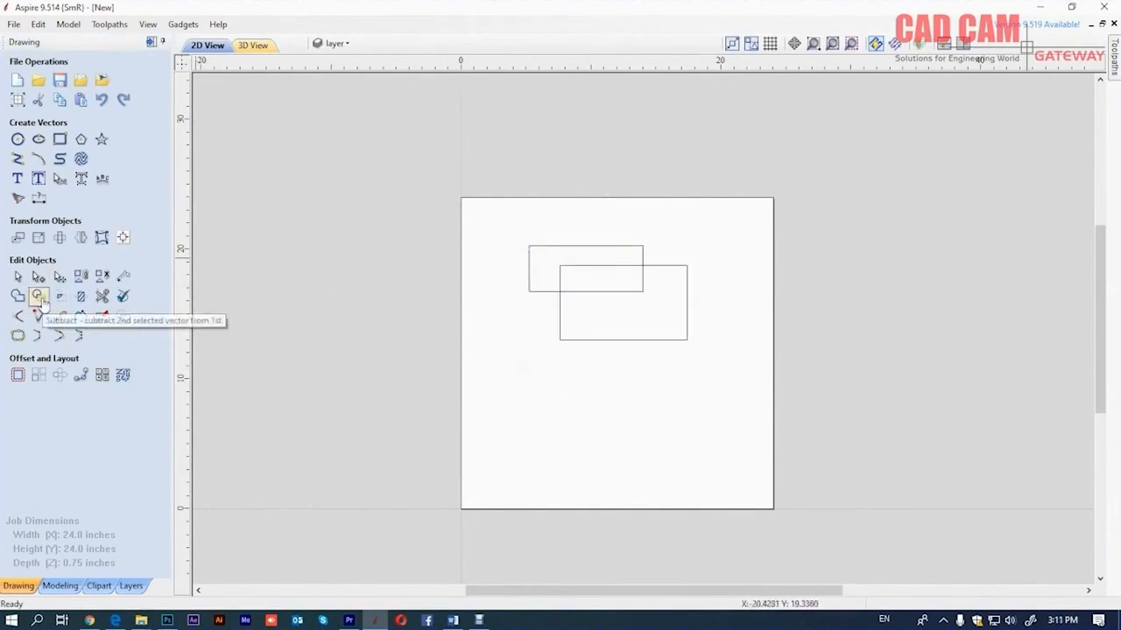
# Step: Subtract the smaller upper rectangle from the larger lower rectangle and undo the subtraction
pyautogui.click(575, 338)
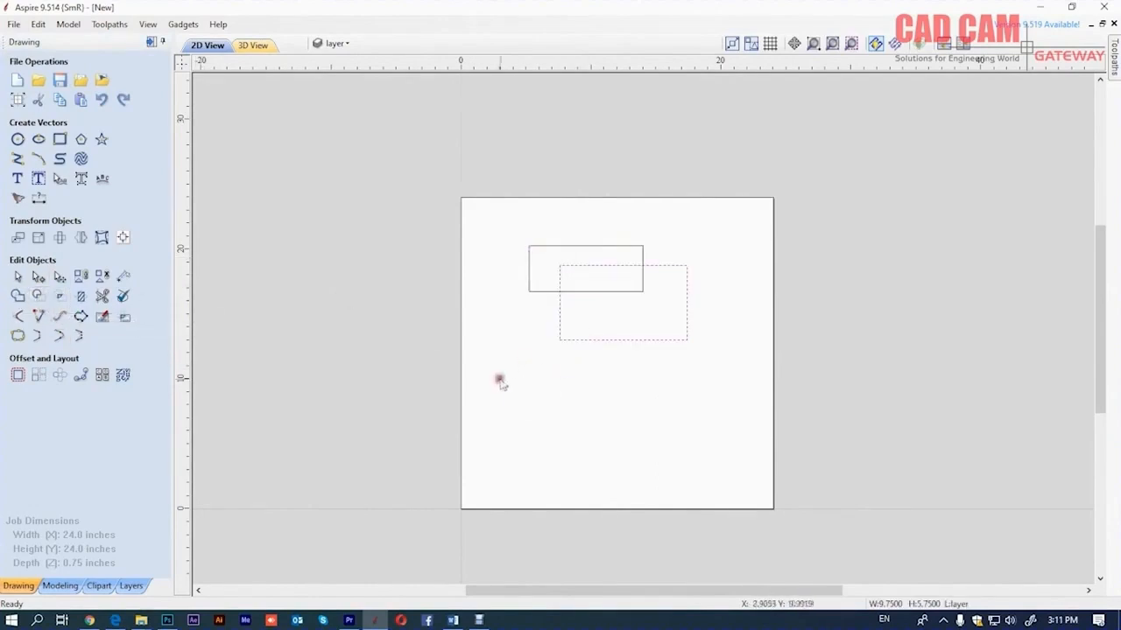
pyautogui.keyDown('shift'); pyautogui.click(530, 280); pyautogui.keyUp('shift')
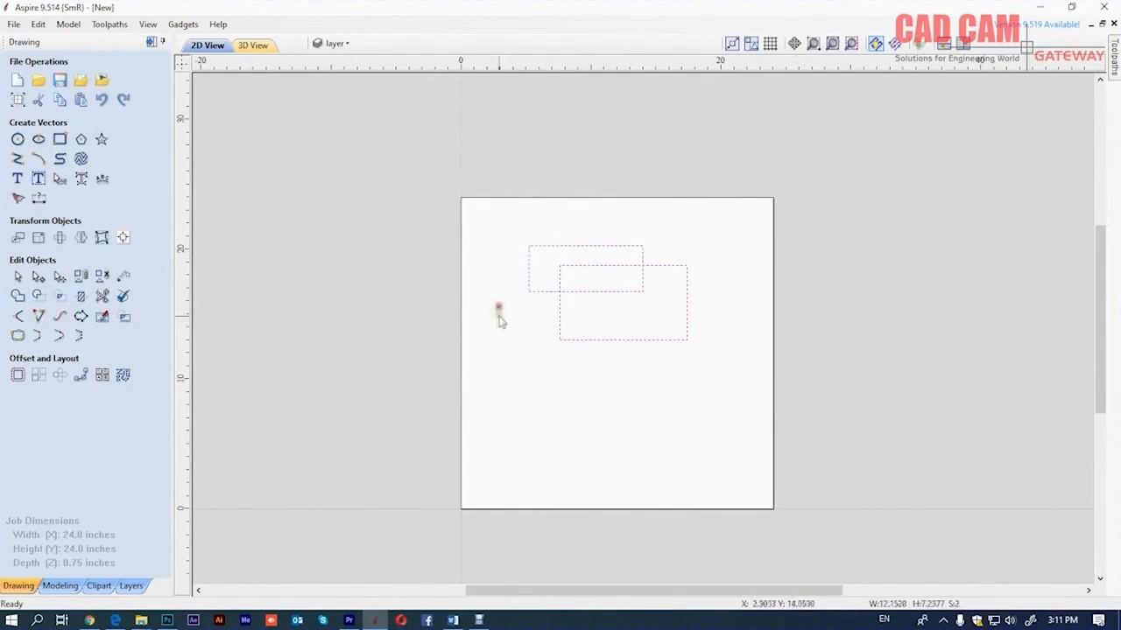
pyautogui.click(38, 296)
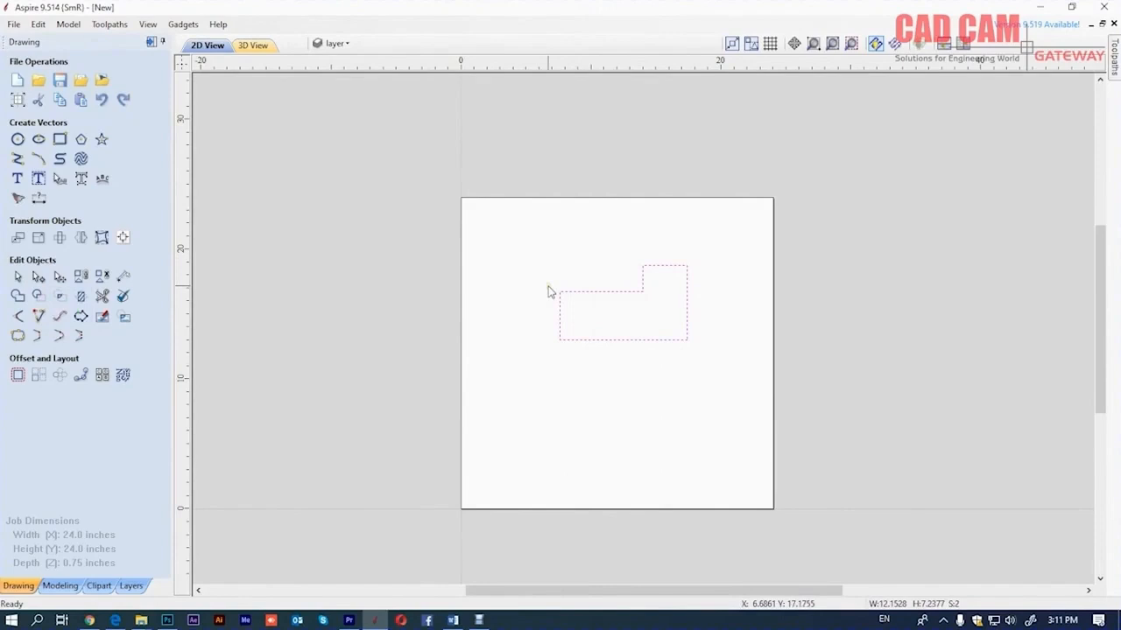
pyautogui.hotkey('ctrl', 'z')
pyautogui.click(616, 376)
# Step: Subtract the larger lower rectangle from the smaller upper rectangle and undo the subtraction
pyautogui.moveTo(557, 250); pyautogui.dragTo(498, 224)
pyautogui.keyDown('shift'); pyautogui.moveTo(675, 322); pyautogui.dragTo(628, 390); pyautogui.keyUp('shift')
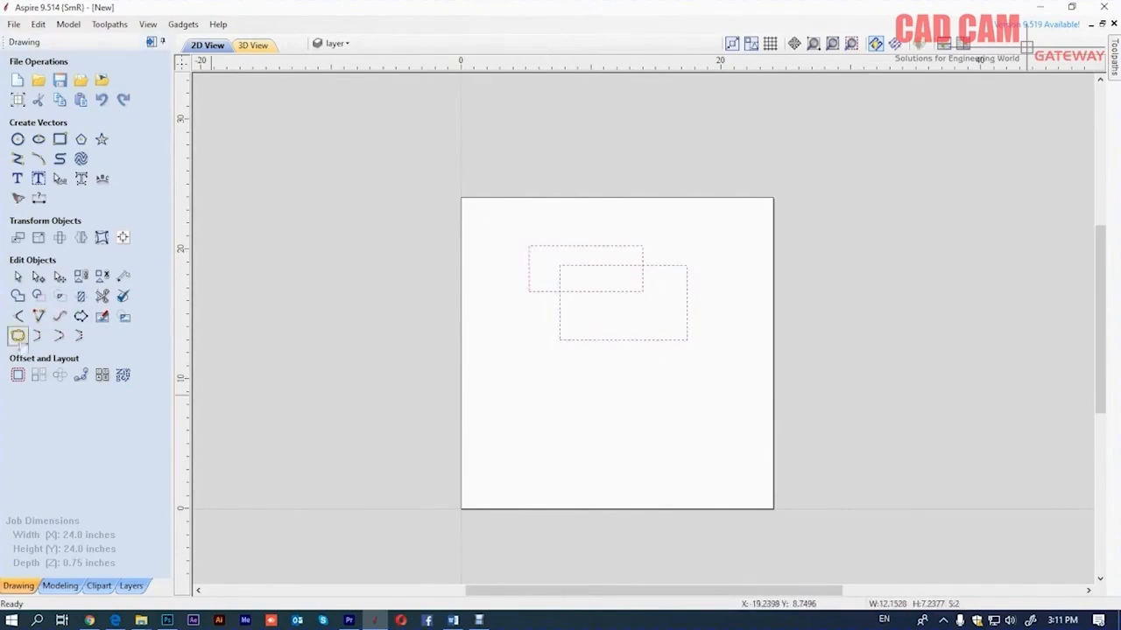
pyautogui.click(38, 295)
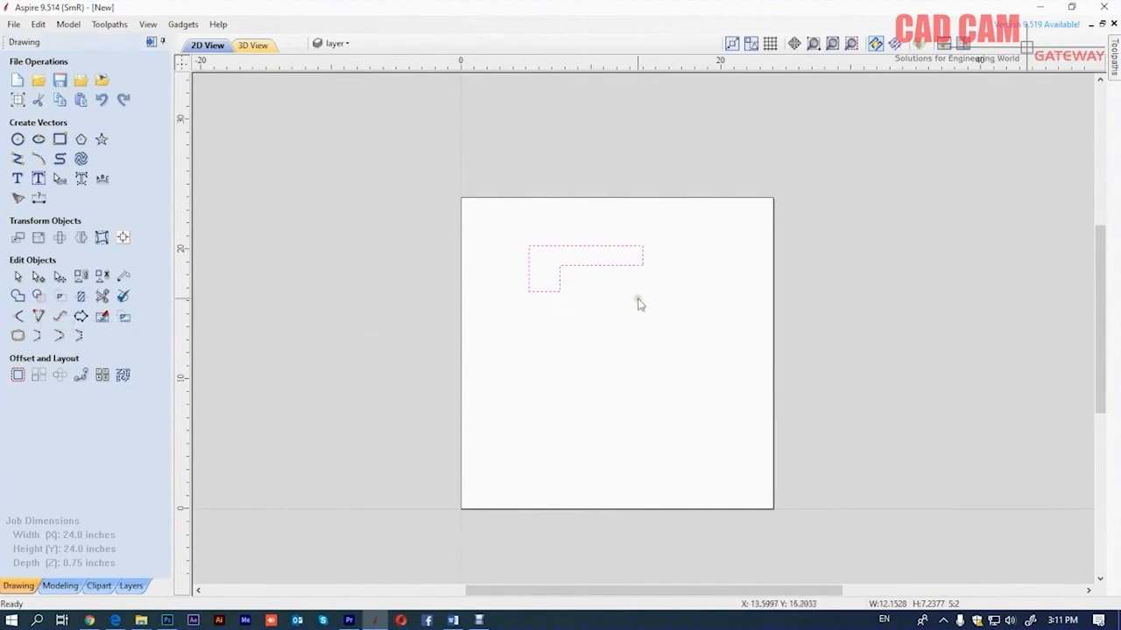
pyautogui.hotkey('ctrl', 'z')
pyautogui.moveTo(692, 365); pyautogui.dragTo(426, 223)
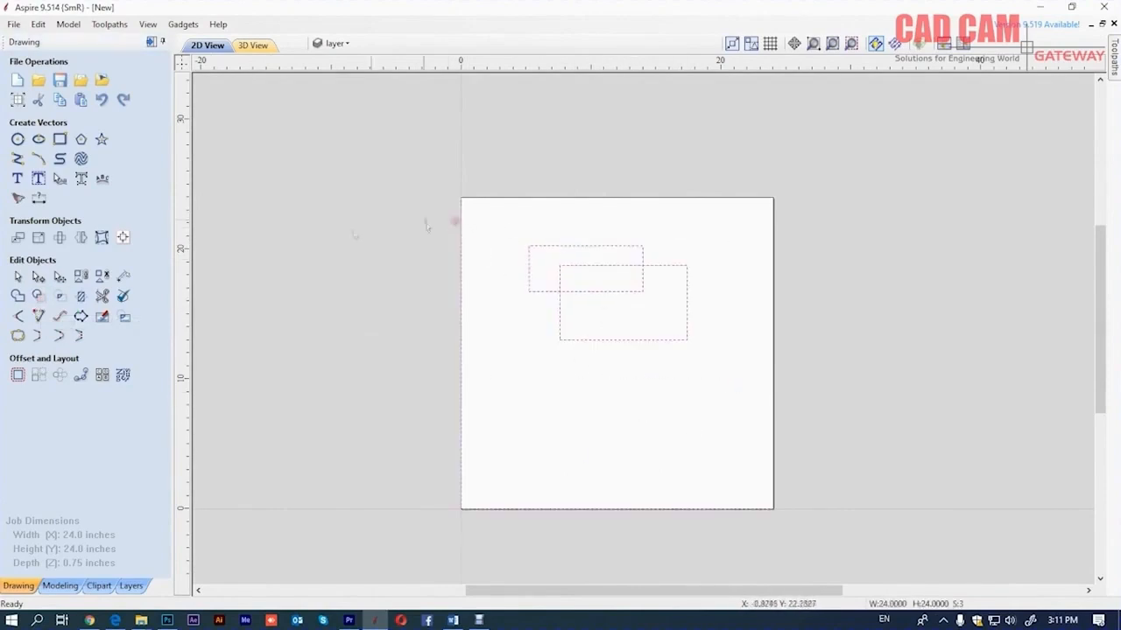
pyautogui.click(60, 298)
pyautogui.click(536, 392)
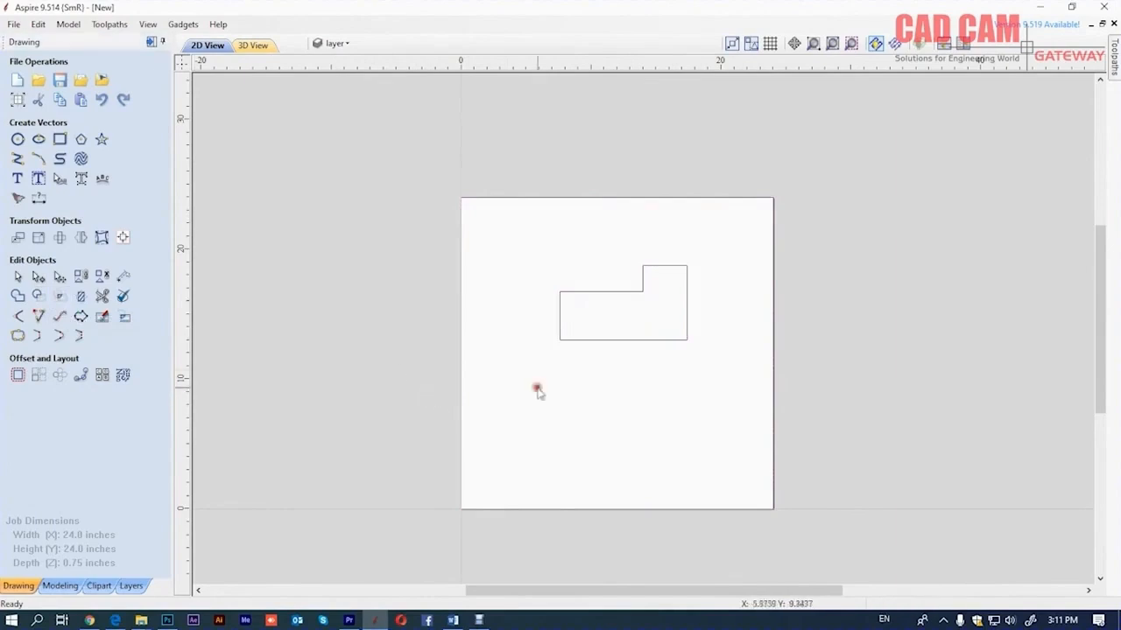
pyautogui.click(81, 318)
pyautogui.click(686, 351)
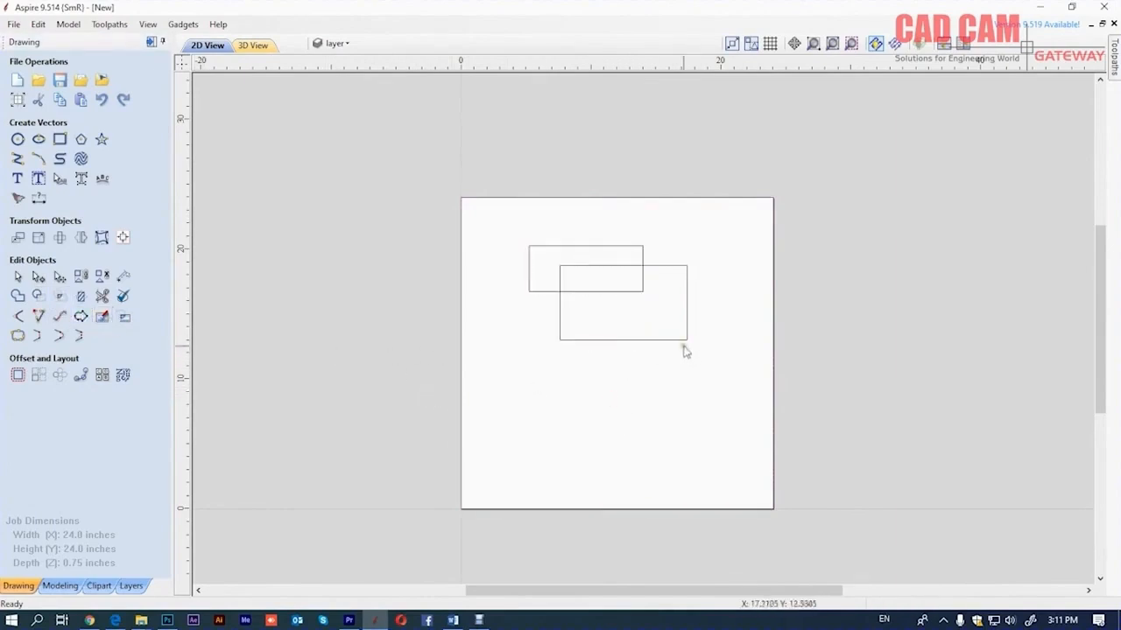
# Step: Select only the two rectangles, keep just their overlapping area, and undo the Overlap operation
pyautogui.click(642, 340)
pyautogui.keyDown('shift'); pyautogui.click(529, 291); pyautogui.keyUp('shift')
pyautogui.keyDown('shift'); pyautogui.click(462, 243); pyautogui.keyUp('shift')
pyautogui.keyDown('shift'); pyautogui.click(461, 321); pyautogui.keyUp('shift')
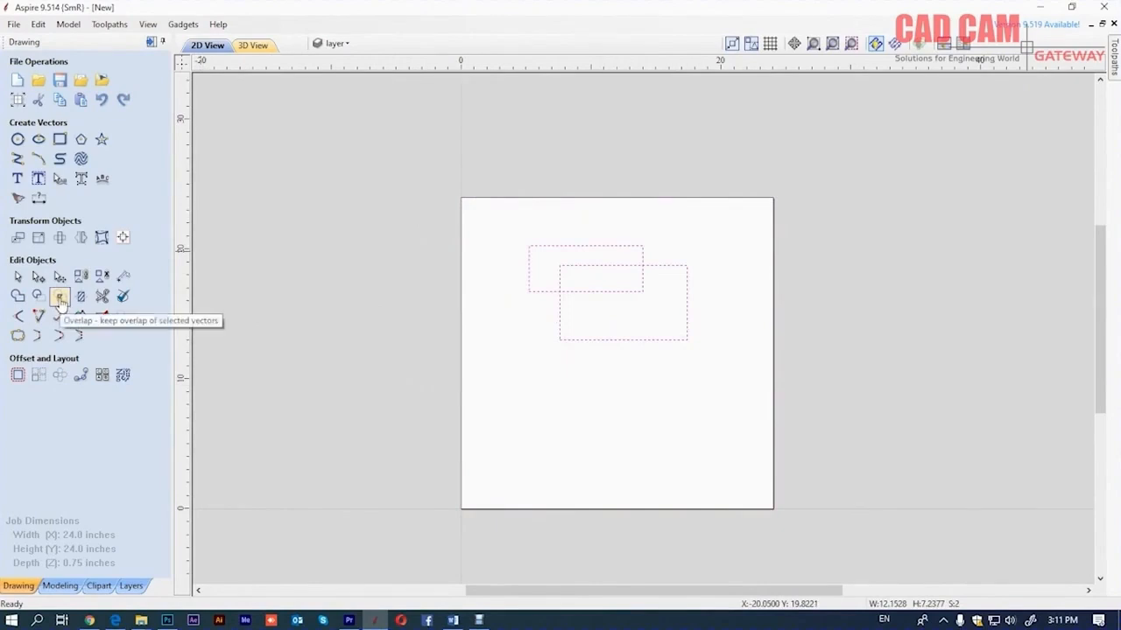
pyautogui.click(60, 300)
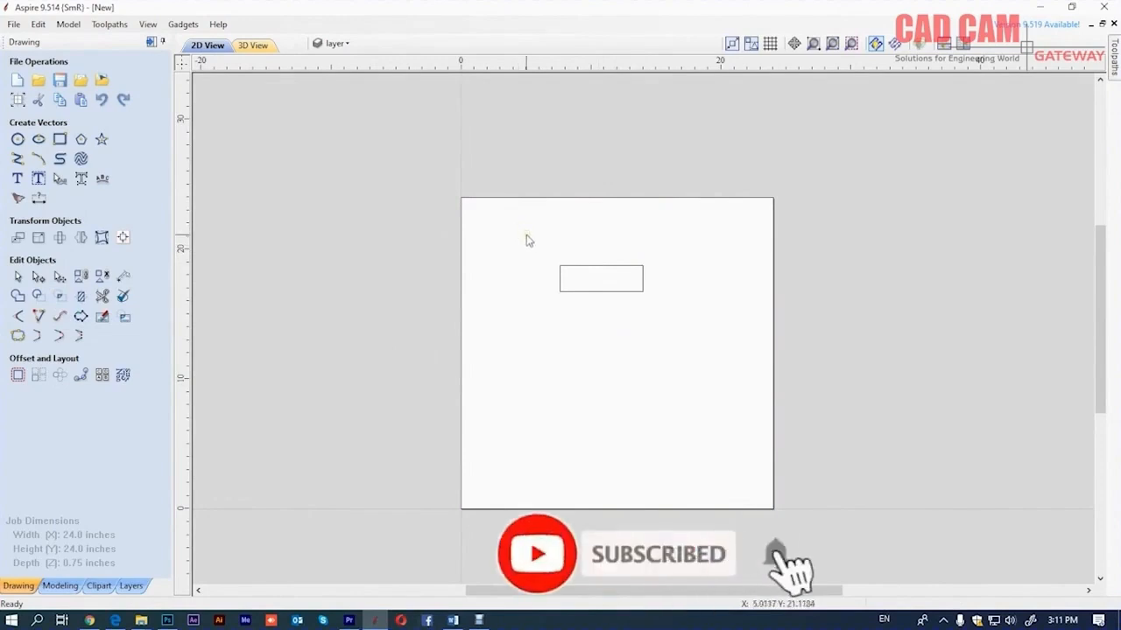
pyautogui.hotkey('ctrl', 'z')
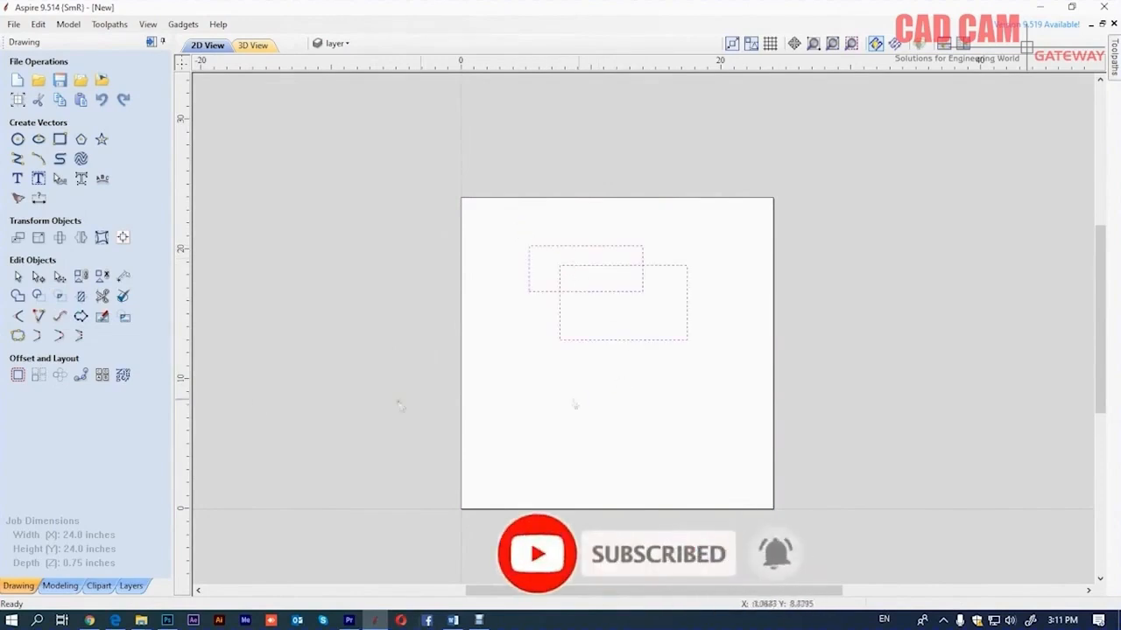
pyautogui.click(279, 282)
# Step: Draw a tall ellipse about 3.86 by 11.64 inches crossing both rectangles and the job's upper edge
pyautogui.click(39, 138)
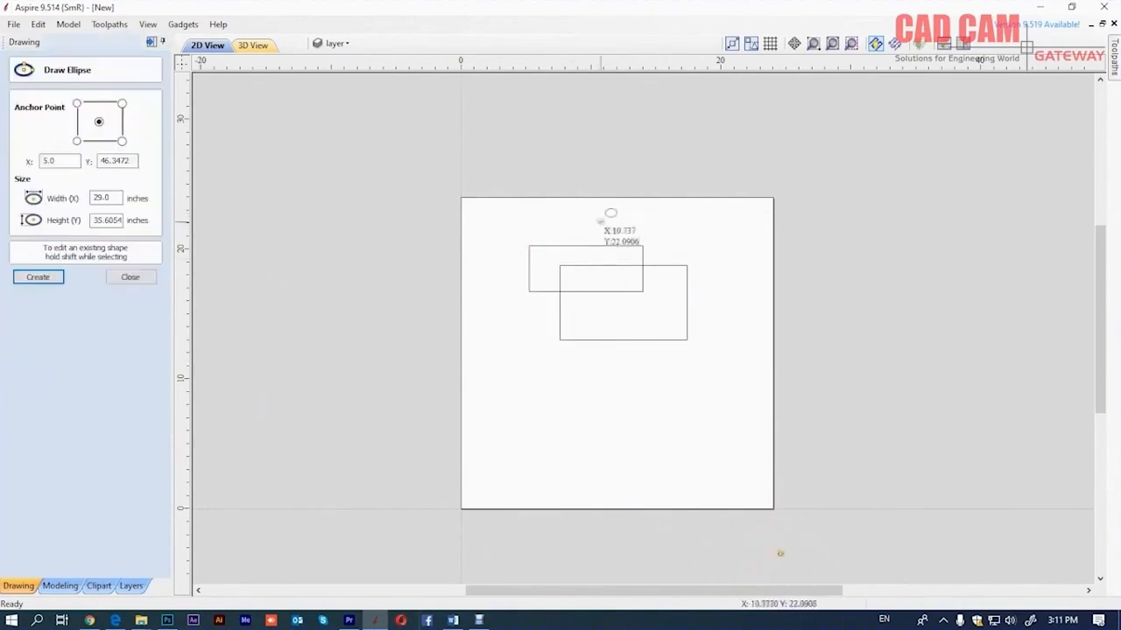
pyautogui.moveTo(598, 227); pyautogui.dragTo(622, 303)
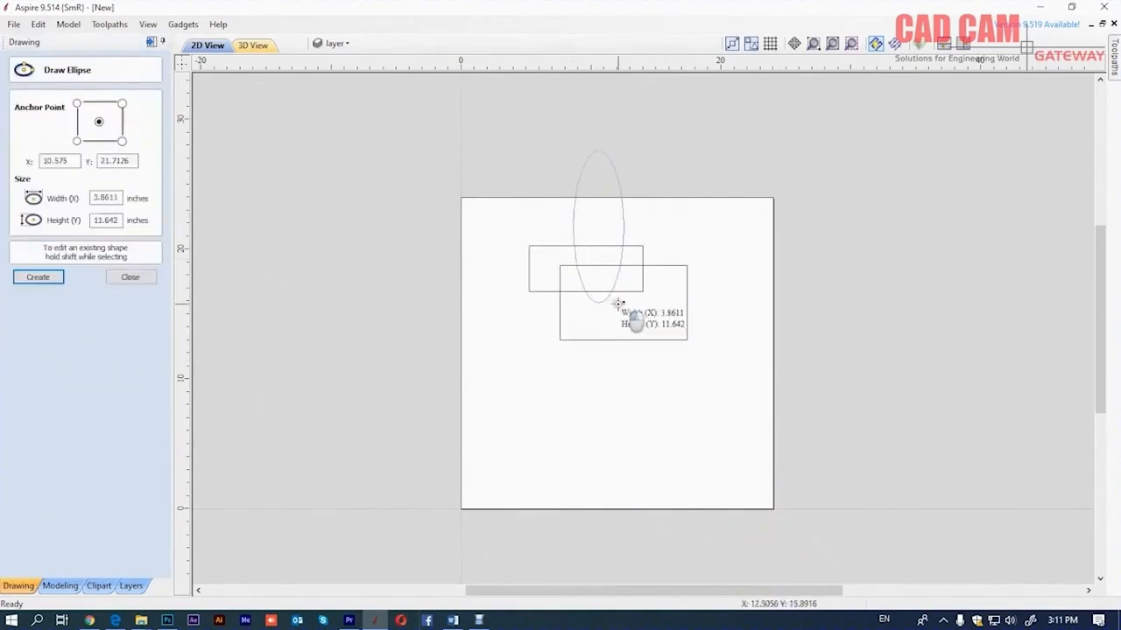
pyautogui.rightClick(667, 218)
# Step: Apply Overlap to the ellipse and both rectangles together, and delete the resulting shapes
pyautogui.moveTo(709, 225)
pyautogui.mouseDown()
pyautogui.moveTo(552, 382)
pyautogui.moveTo(502, 390)
pyautogui.mouseUp()
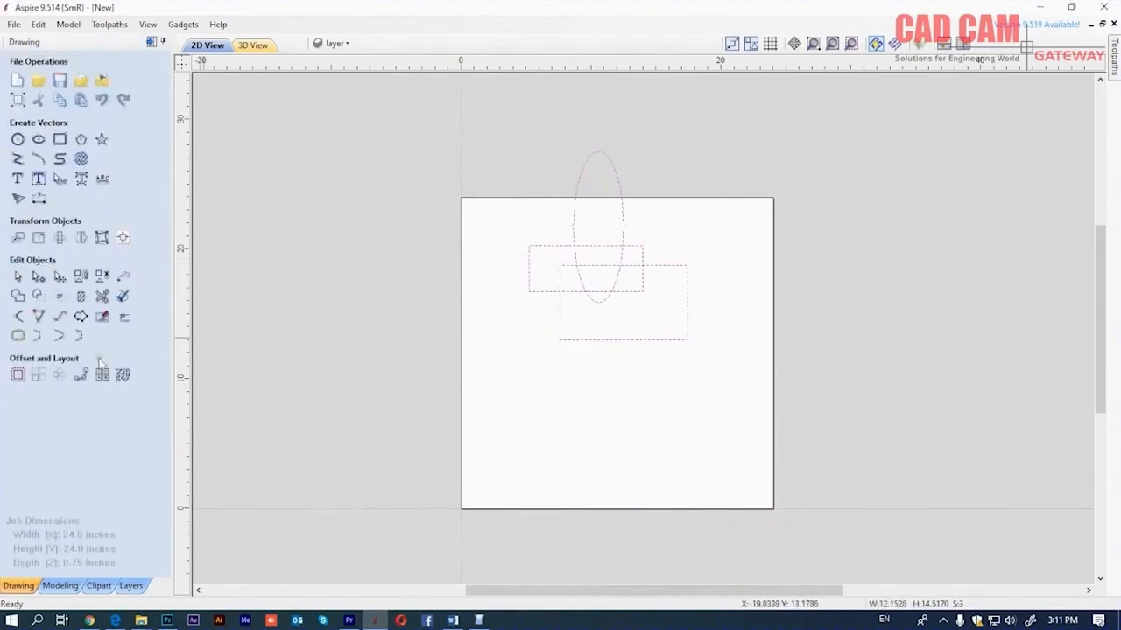
pyautogui.click(60, 295)
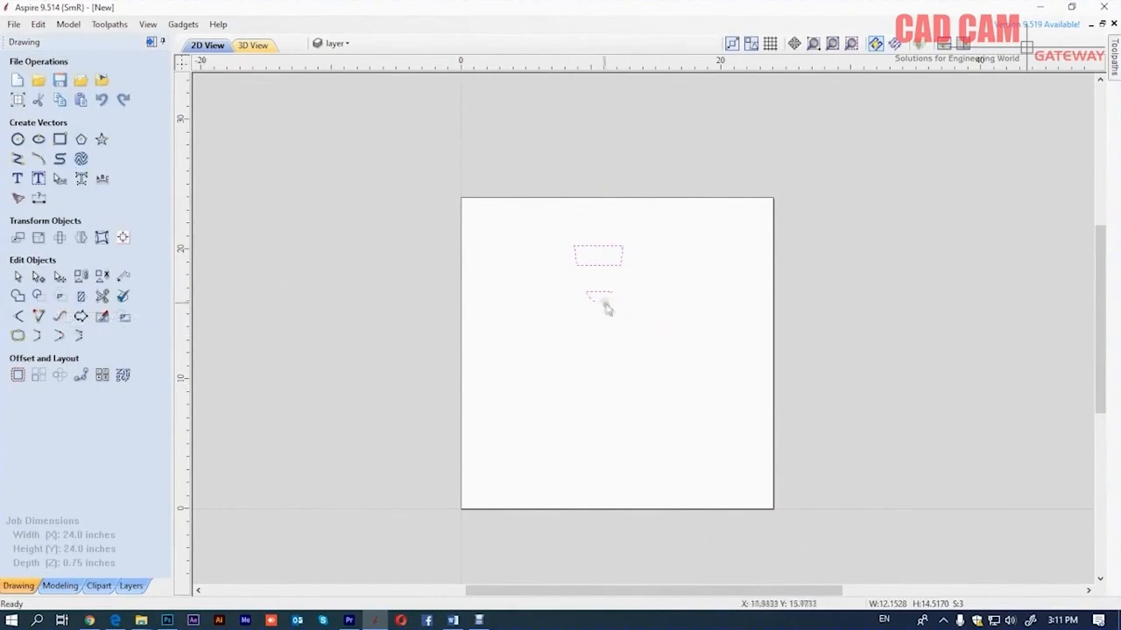
pyautogui.click(639, 335)
pyautogui.moveTo(670, 242); pyautogui.dragTo(526, 370)
pyautogui.press('Delete')
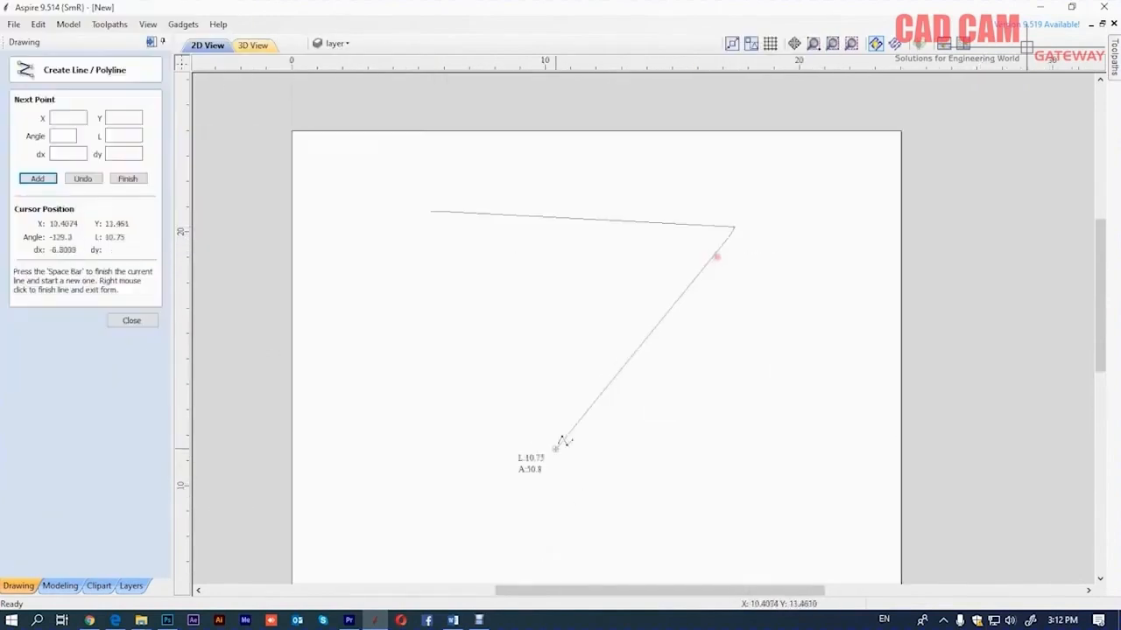
# Step: Finish an open two-segment polyline about 11.98 by 9.74 inches and round its corner with a 2-inch normal fillet
pyautogui.click(547, 457)
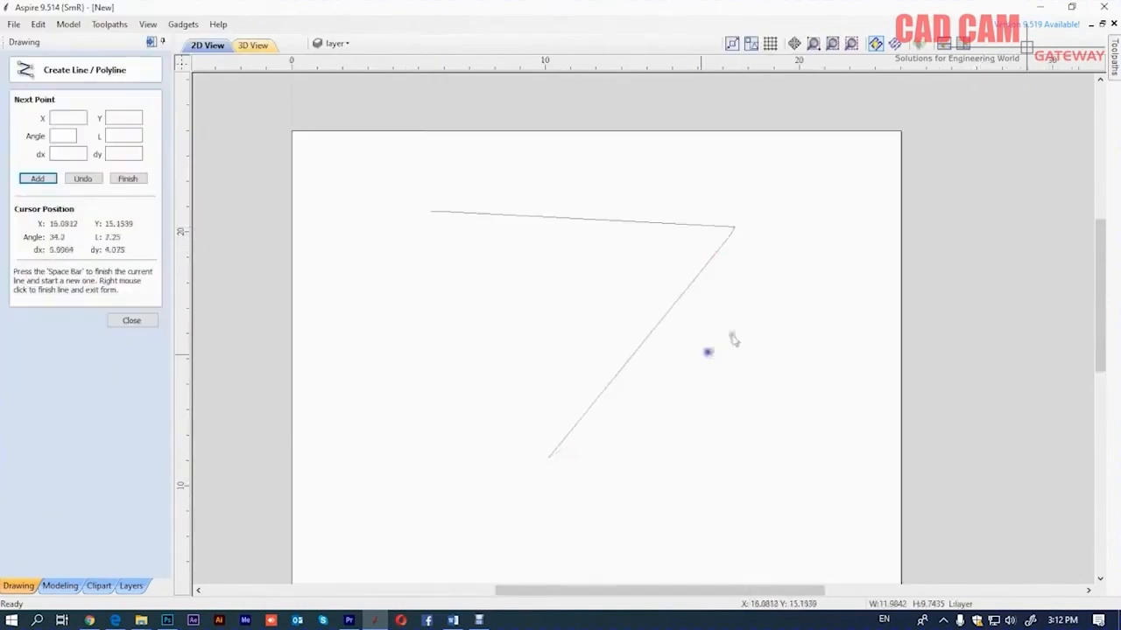
pyautogui.rightClick(710, 355)
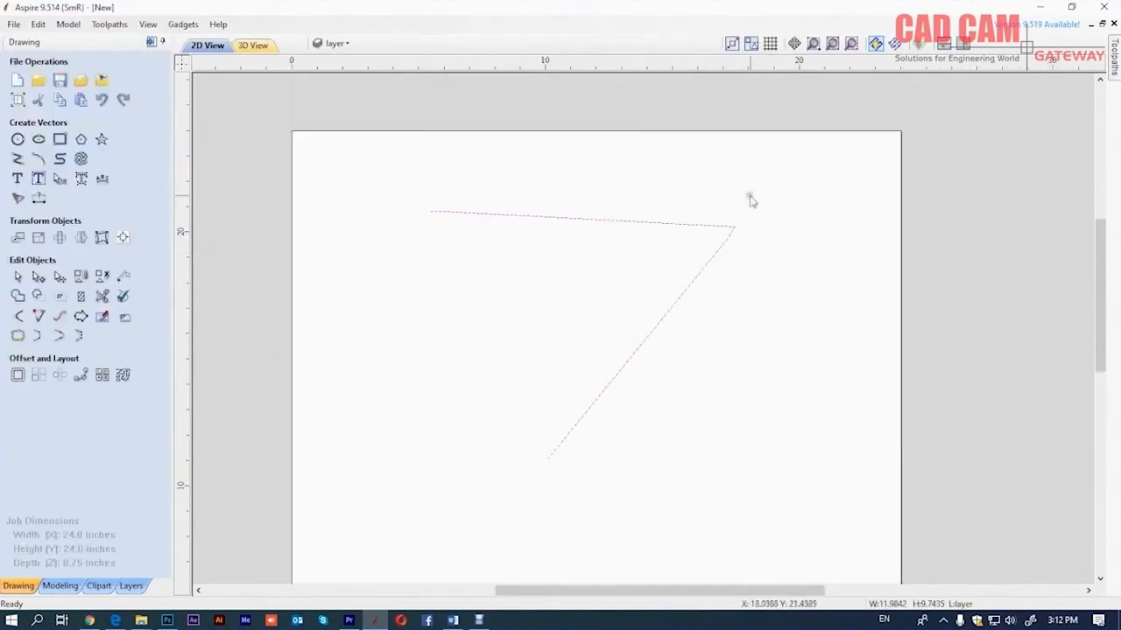
pyautogui.click(18, 320)
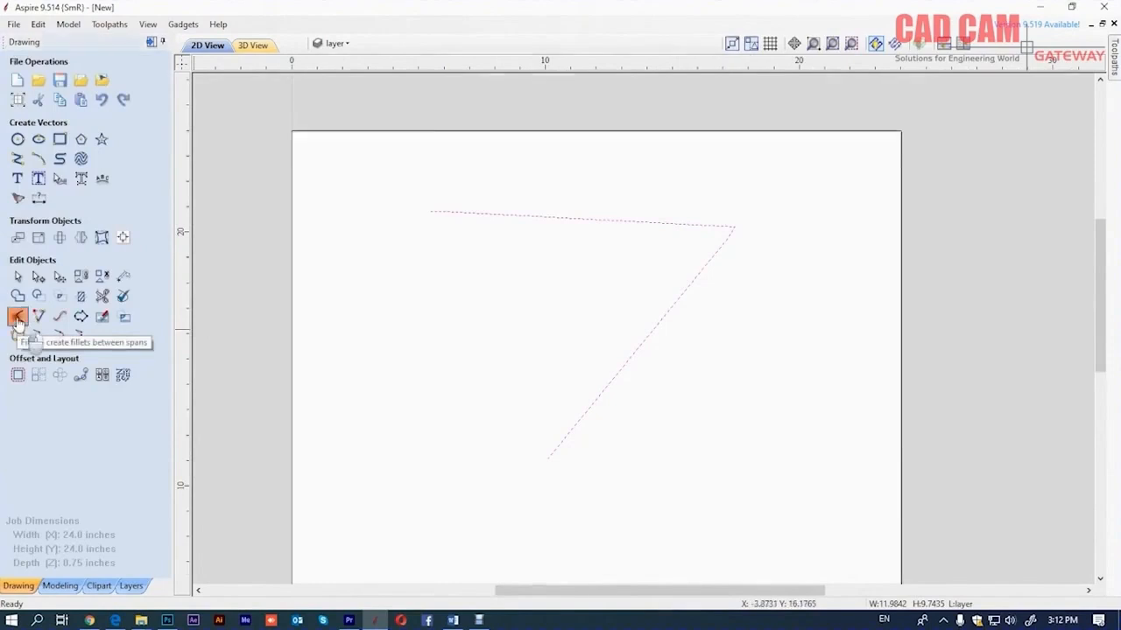
pyautogui.click(738, 226)
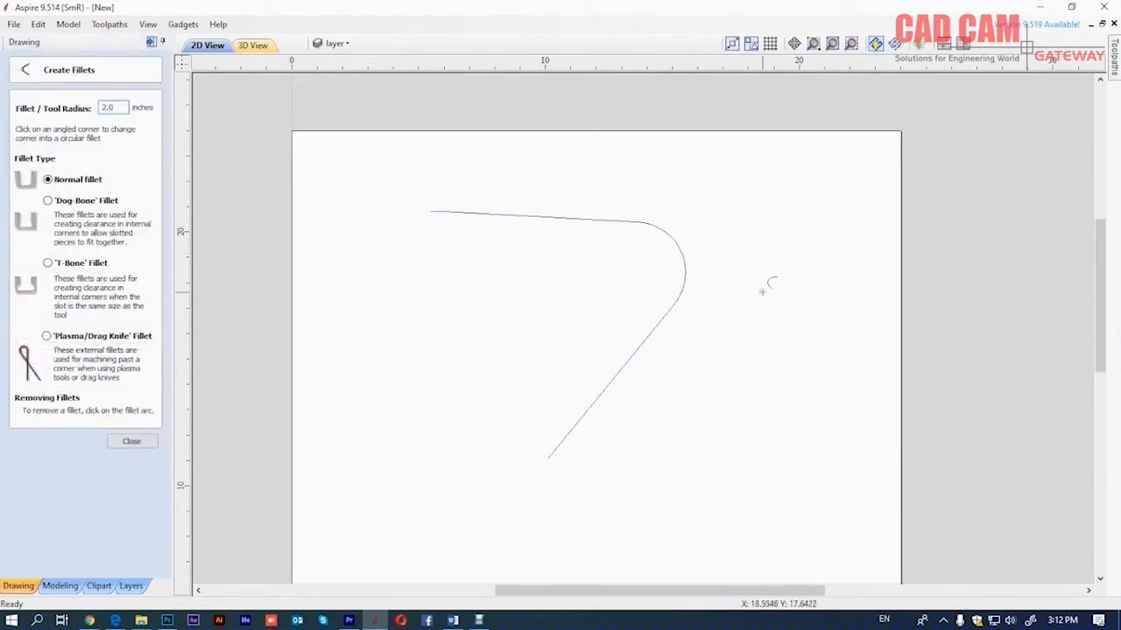
pyautogui.click(133, 442)
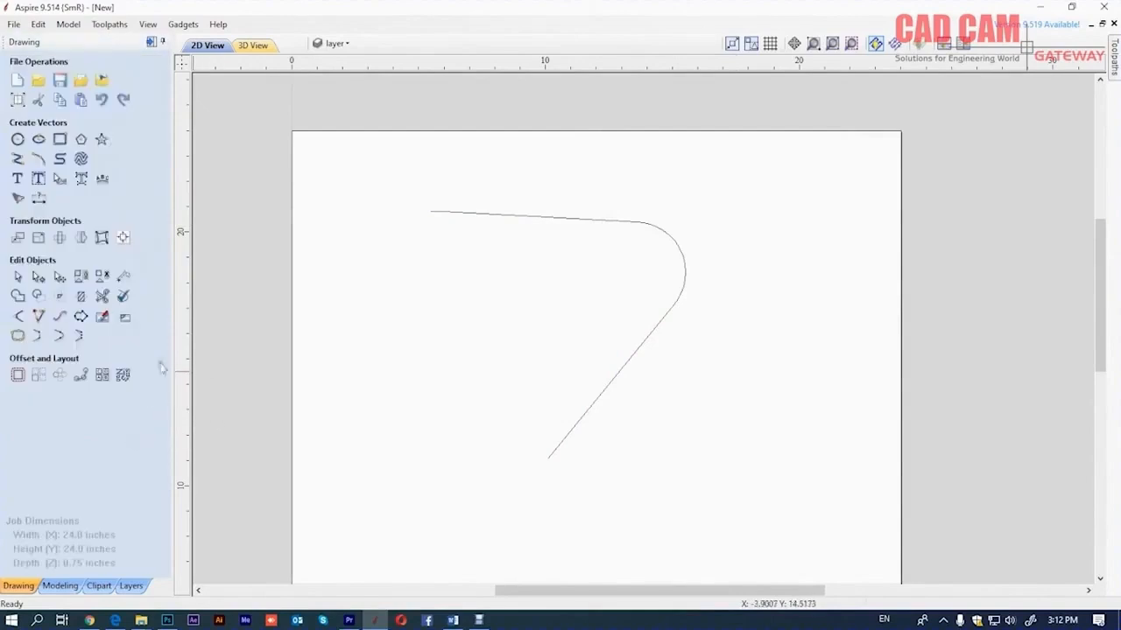
# Step: Remove the polyline's corner fillet and replace it with a normal fillet of 1 inch radius
pyautogui.click(18, 318)
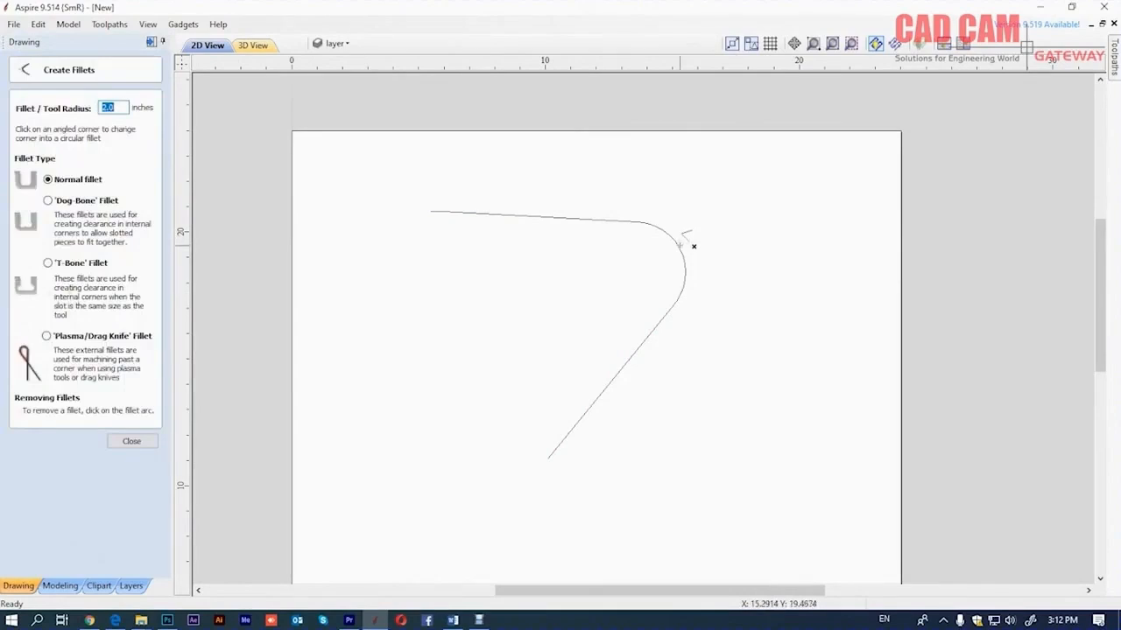
pyautogui.click(680, 245)
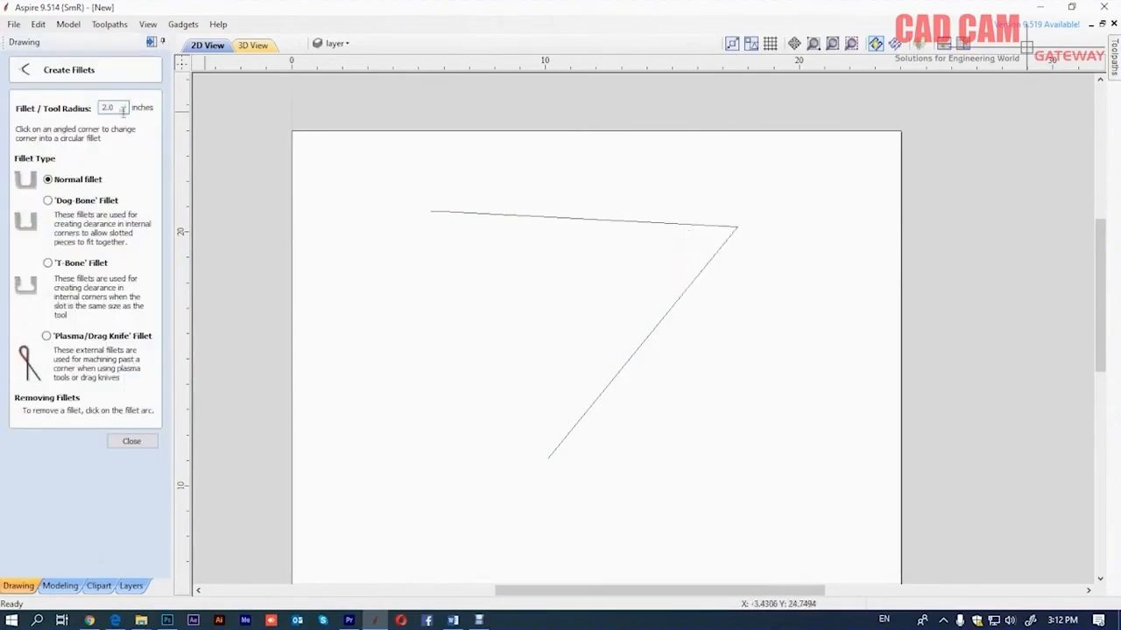
pyautogui.doubleClick(123, 109)
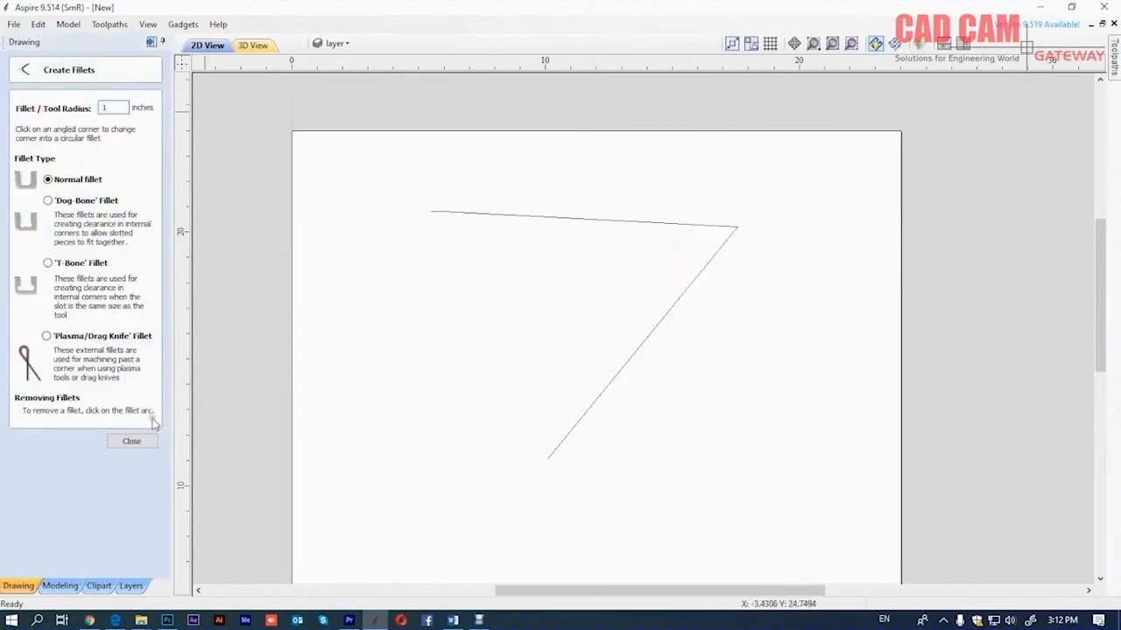
pyautogui.press('Tab')
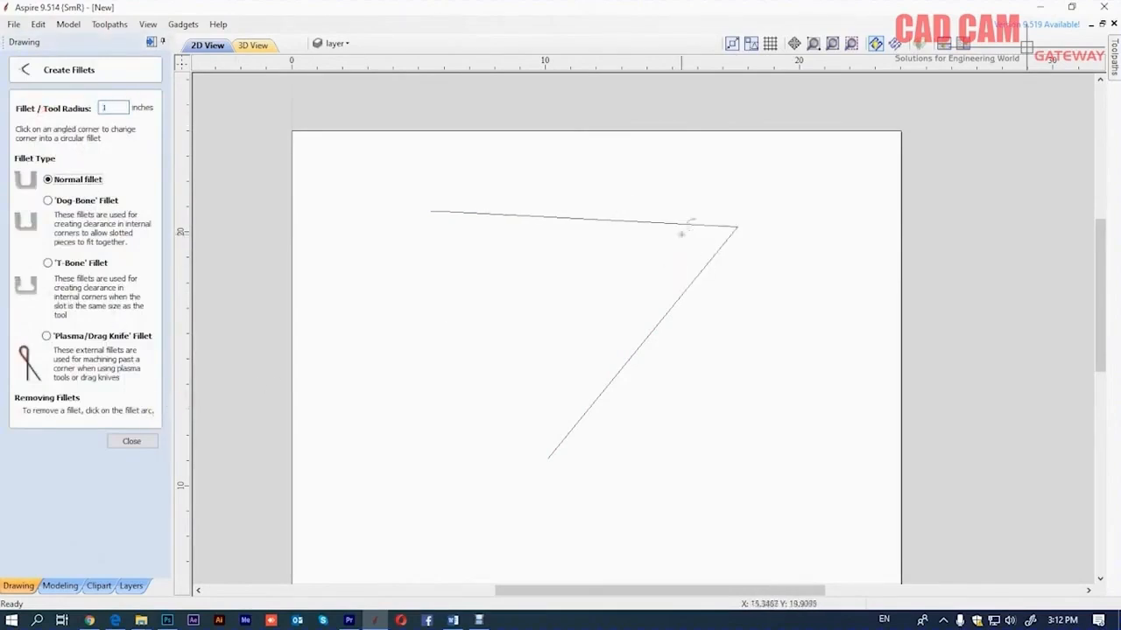
pyautogui.click(739, 227)
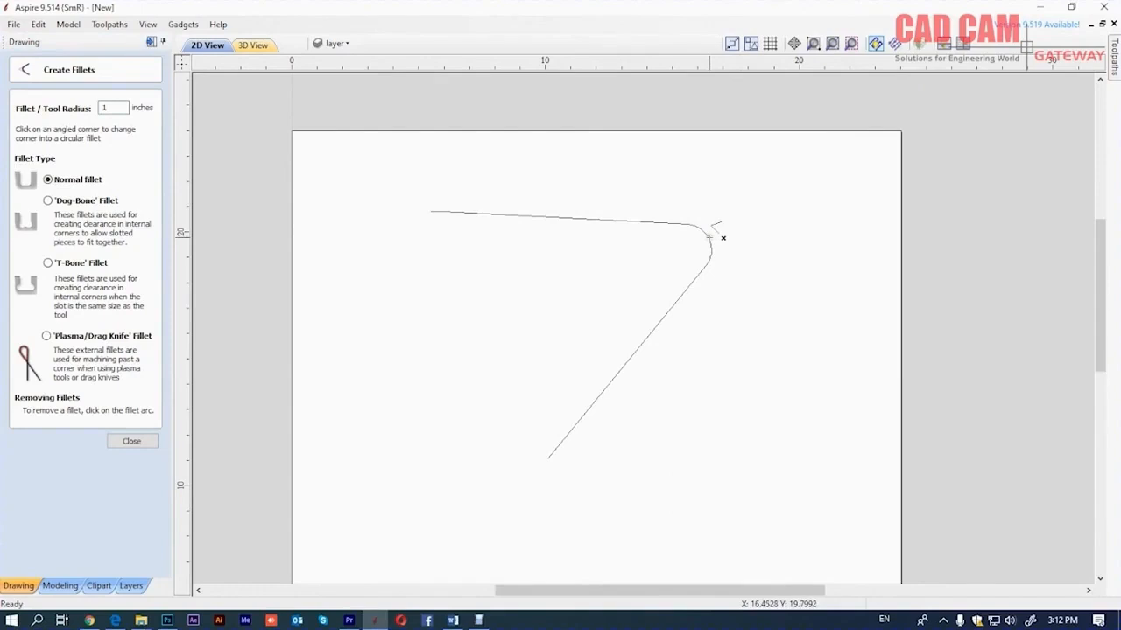
# Step: Remove the 1-inch corner fillet and delete the polyline from the job
pyautogui.click(716, 232)
pyautogui.click(131, 441)
pyautogui.moveTo(771, 198); pyautogui.dragTo(611, 340)
pyautogui.press('Delete')
# Step: Draw a five-sided polygon with a 5.5-inch radius, centred at about X 7.52, Y 17.86
pyautogui.click(81, 141)
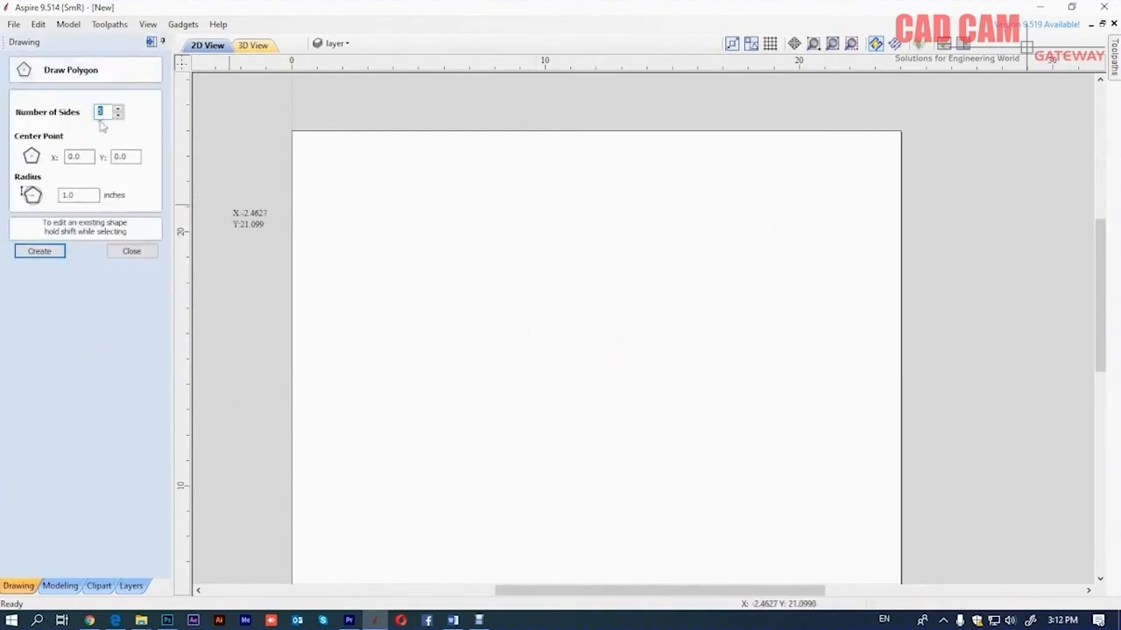
pyautogui.moveTo(483, 286); pyautogui.dragTo(615, 337)
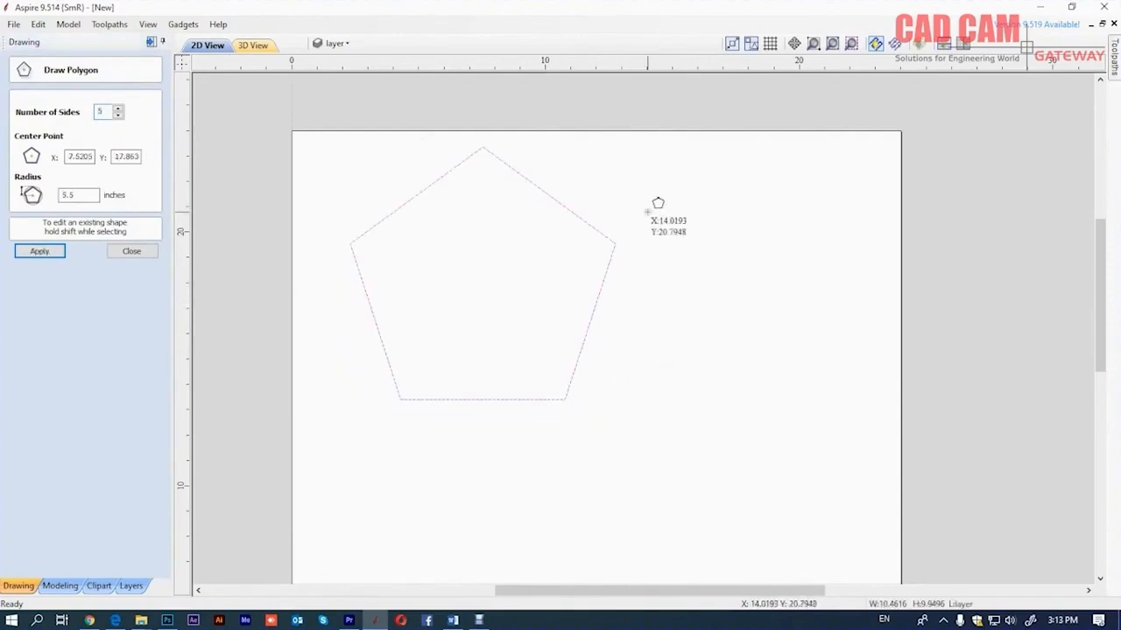
pyautogui.press('Escape')
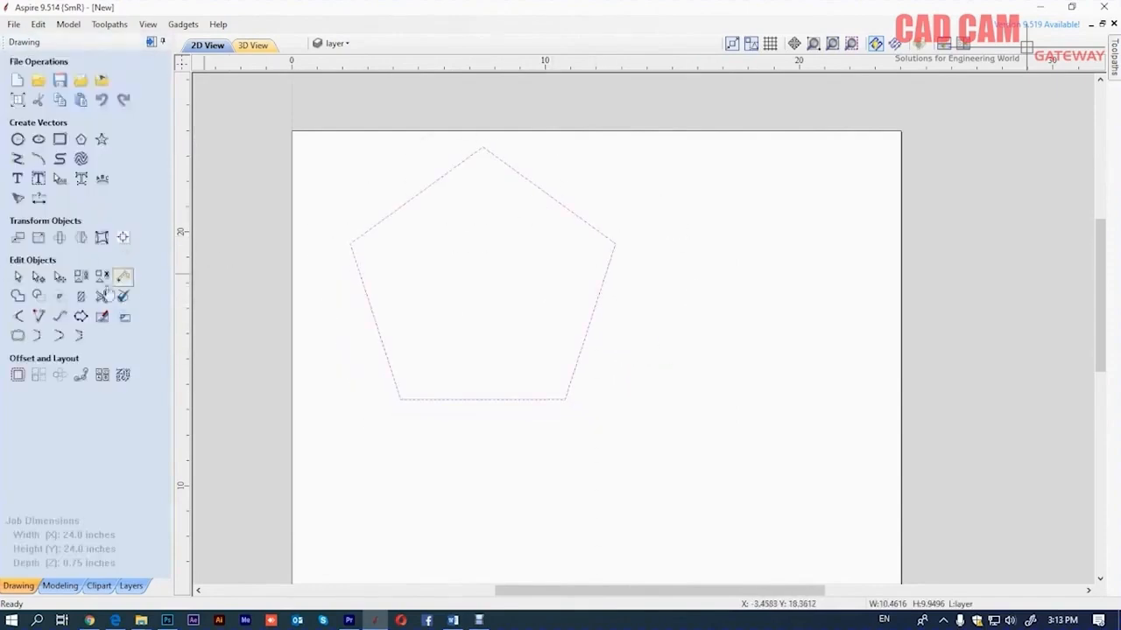
# Step: Round the pentagon's apex, right and lower-right corners with normal fillets of 1 inch radius
pyautogui.click(17, 316)
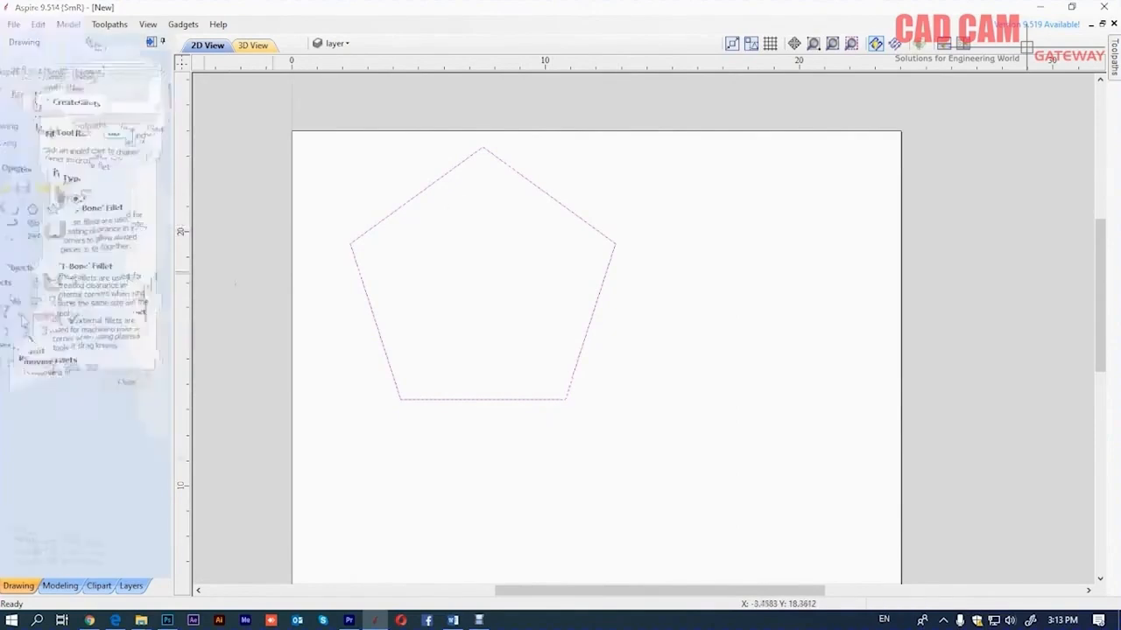
pyautogui.click(485, 151)
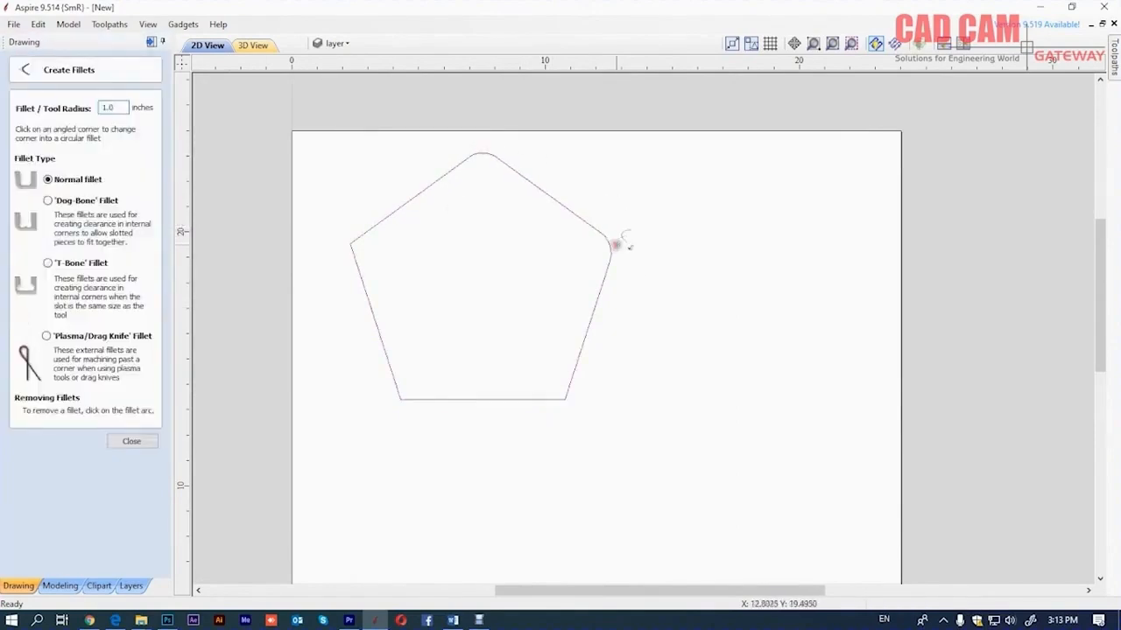
pyautogui.click(566, 397)
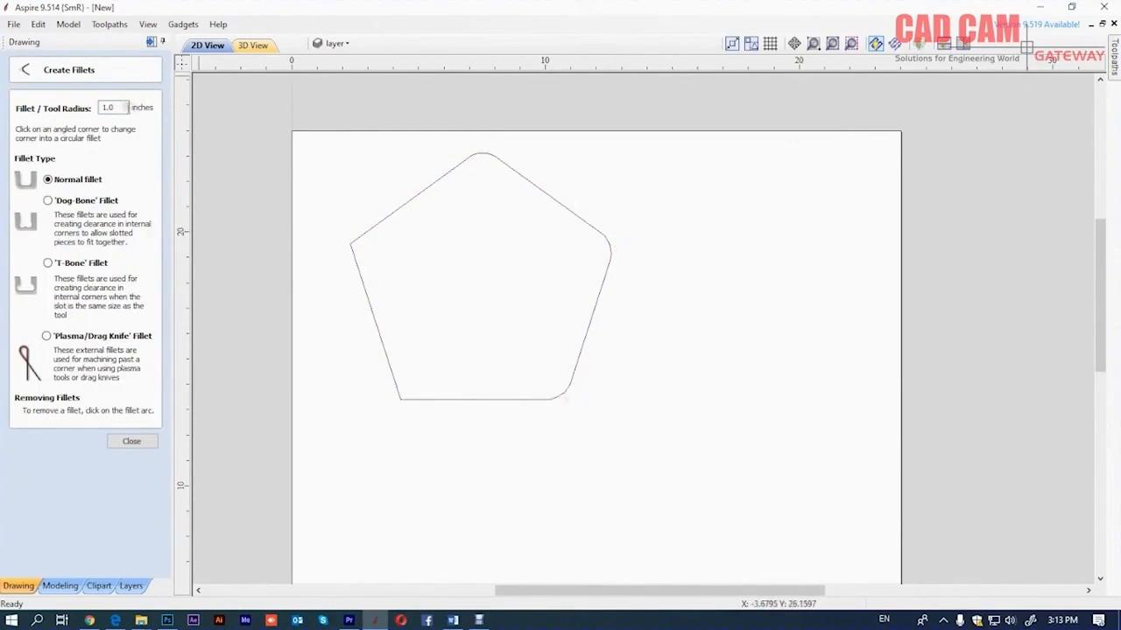
# Step: Set the fillet radius to 4 inches and round all five pentagon corners with it, replacing the 1-inch fillets
pyautogui.click(114, 107)
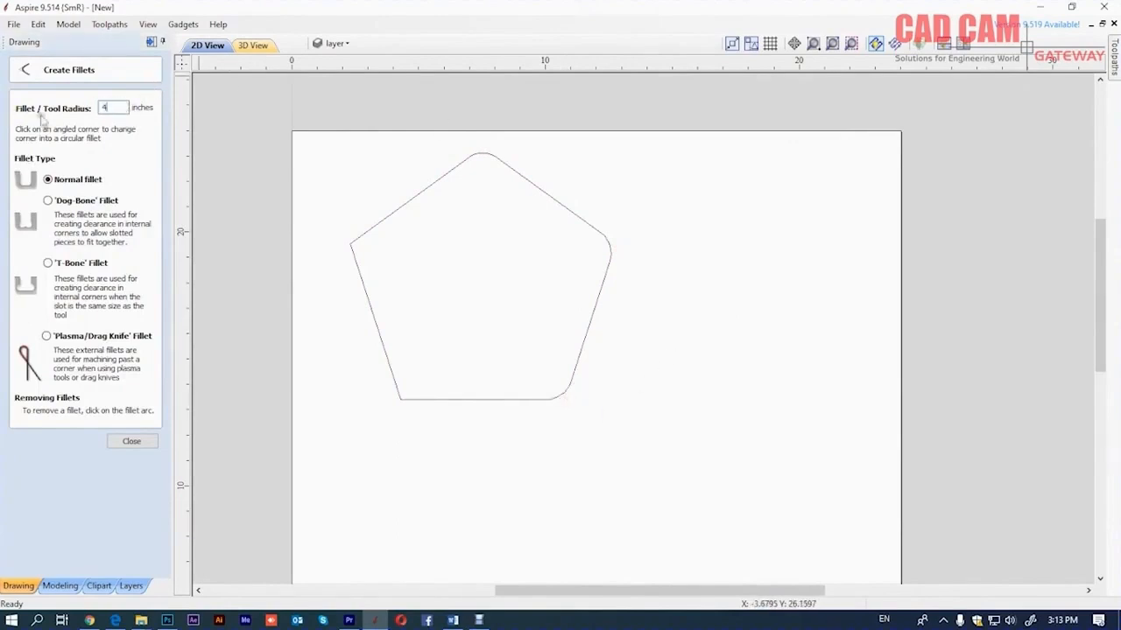
pyautogui.click(354, 246)
pyautogui.click(407, 400)
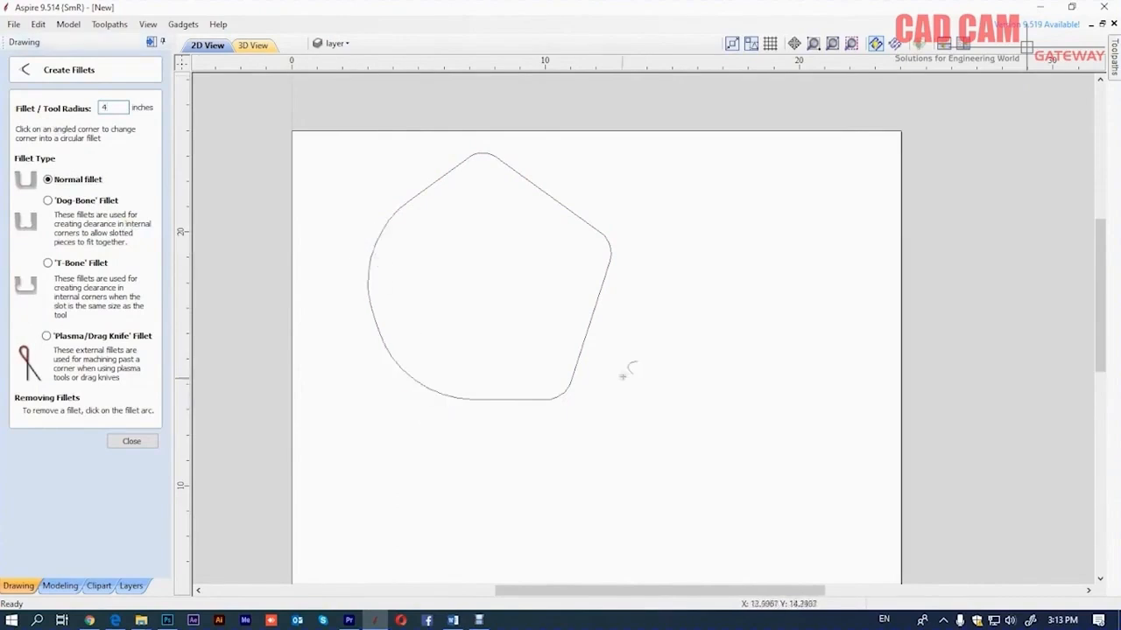
pyautogui.click(571, 394)
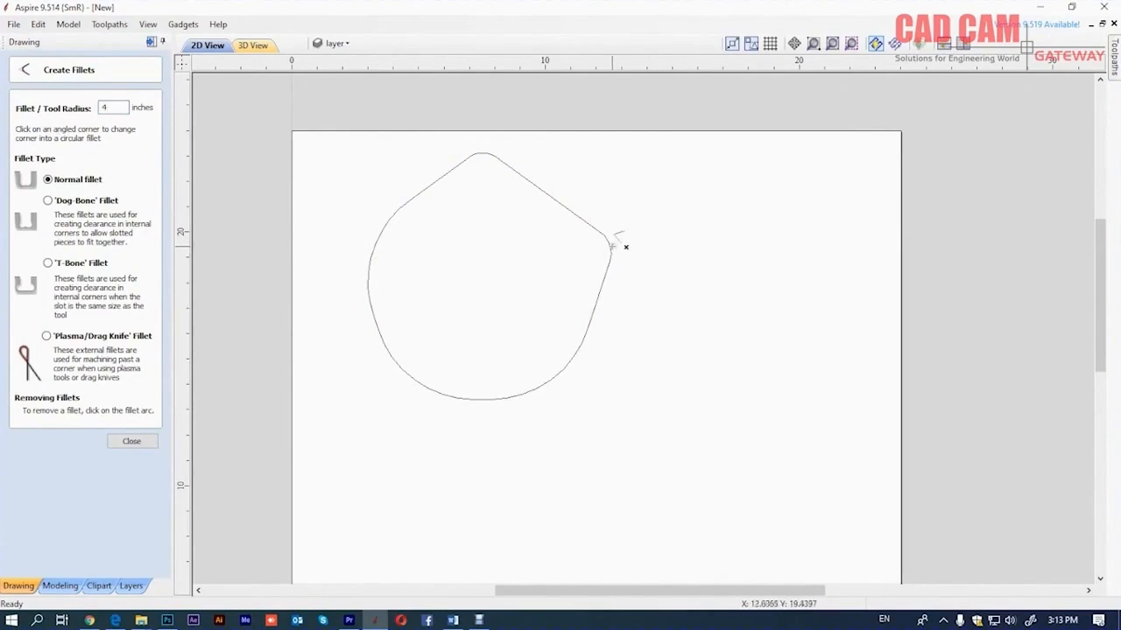
pyautogui.click(611, 246)
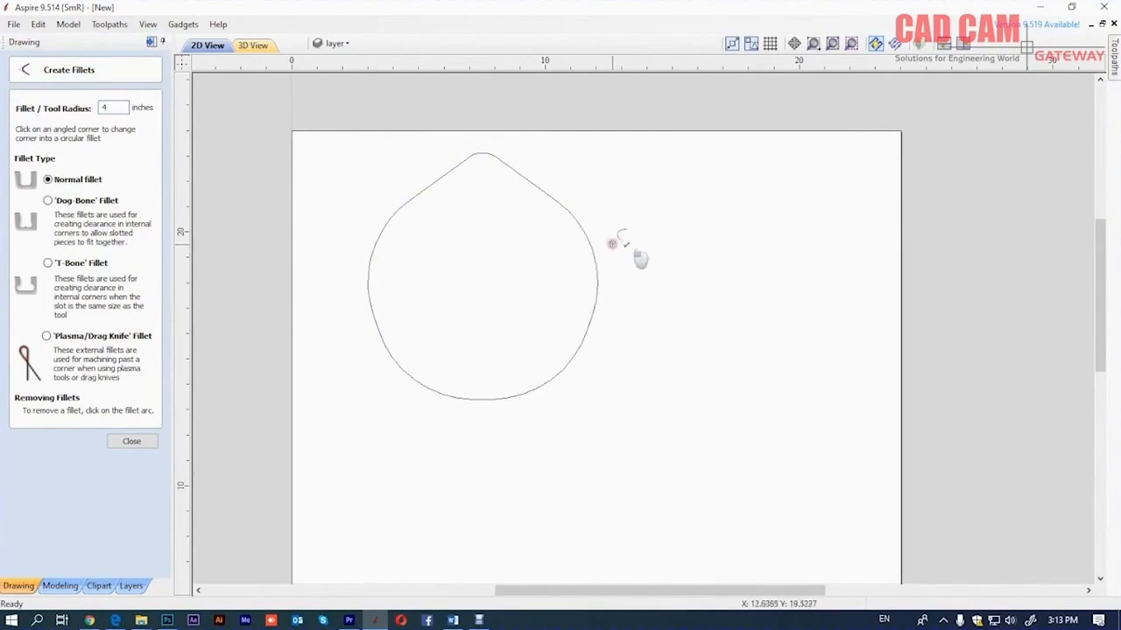
pyautogui.click(487, 149)
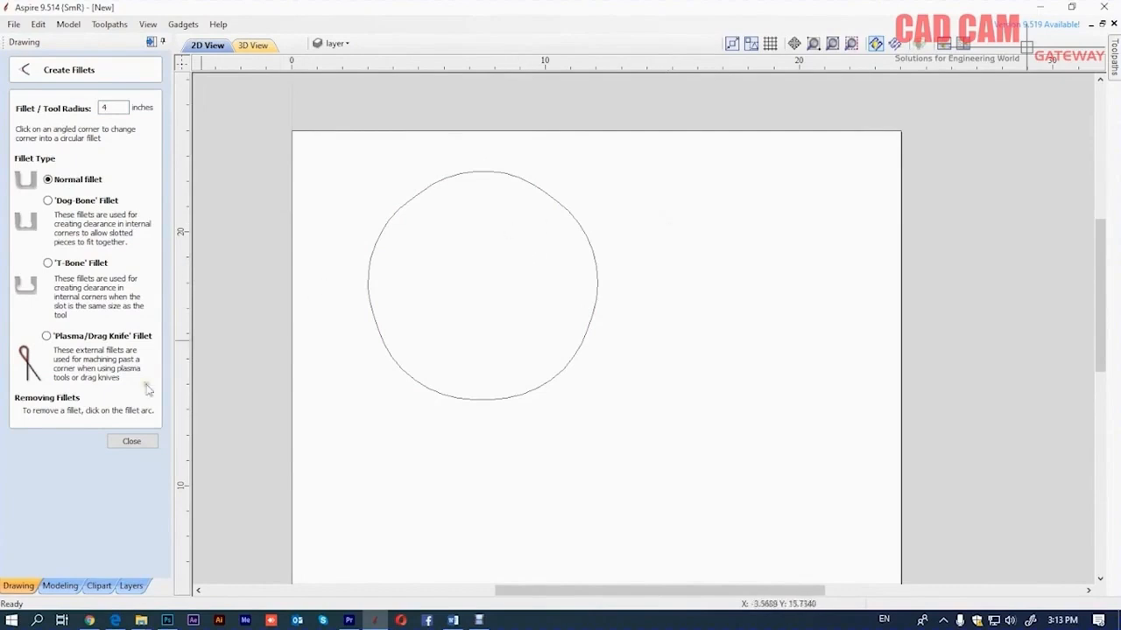
# Step: Finish filleting and delete the rounded pentagon from the job
pyautogui.click(142, 442)
pyautogui.click(511, 347)
pyautogui.press('Delete')
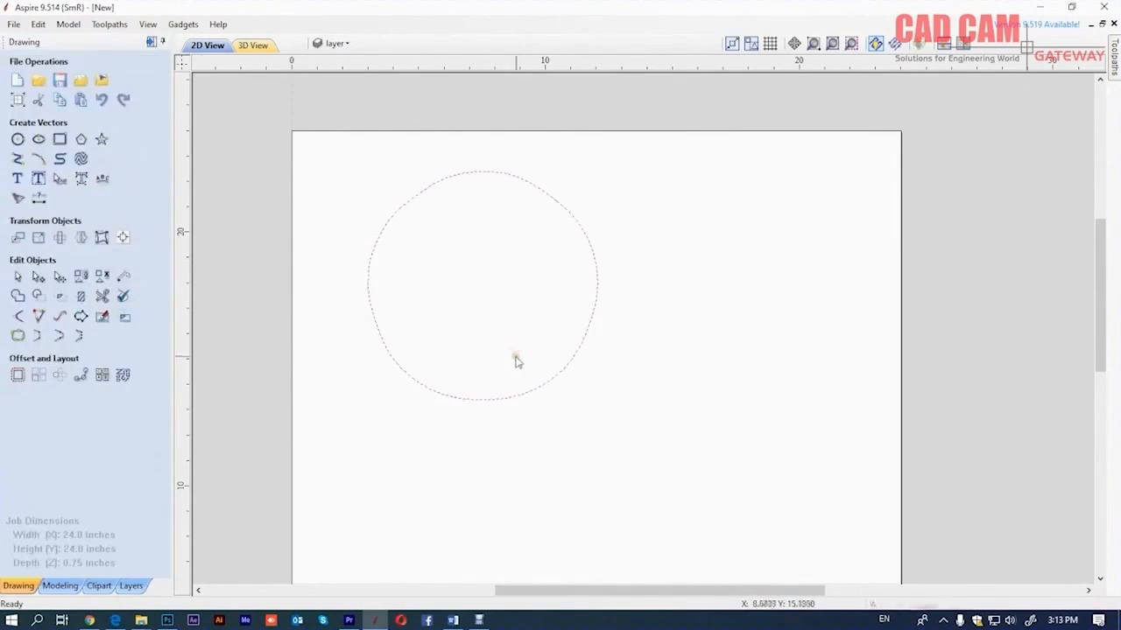
# Step: Draw a C-shaped polyline about 13.25 by 10.75 inches with a rectangular notch in its right side, ending on its top edge
pyautogui.click(17, 158)
pyautogui.click(420, 194)
pyautogui.click(729, 193)
pyautogui.click(730, 257)
pyautogui.click(647, 257)
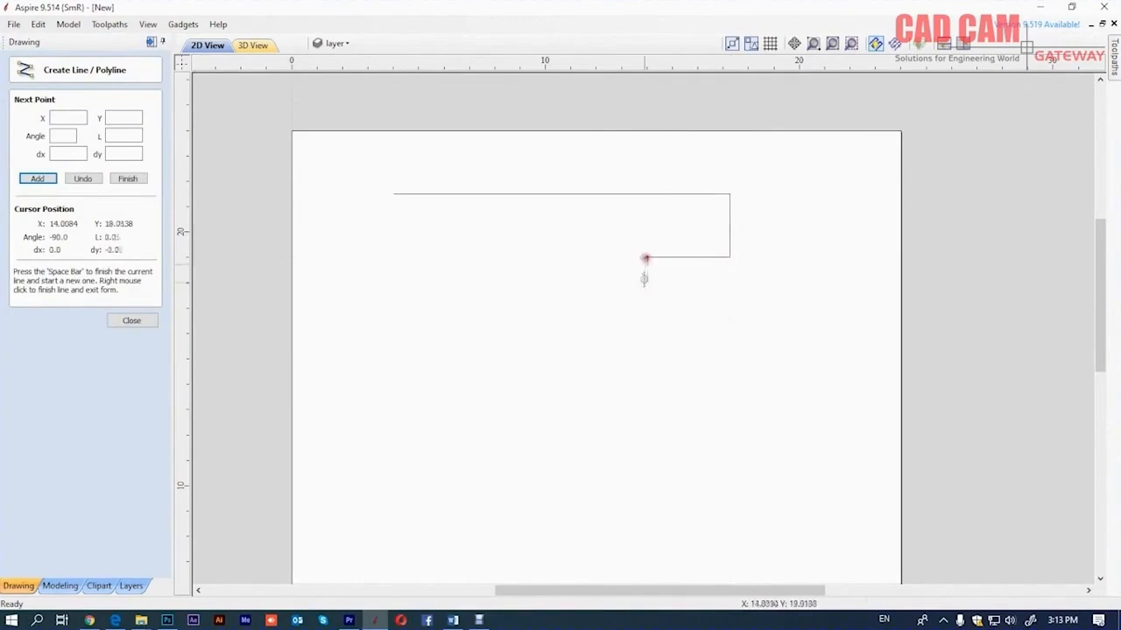
pyautogui.click(648, 354)
pyautogui.click(729, 353)
pyautogui.click(729, 466)
pyautogui.click(399, 465)
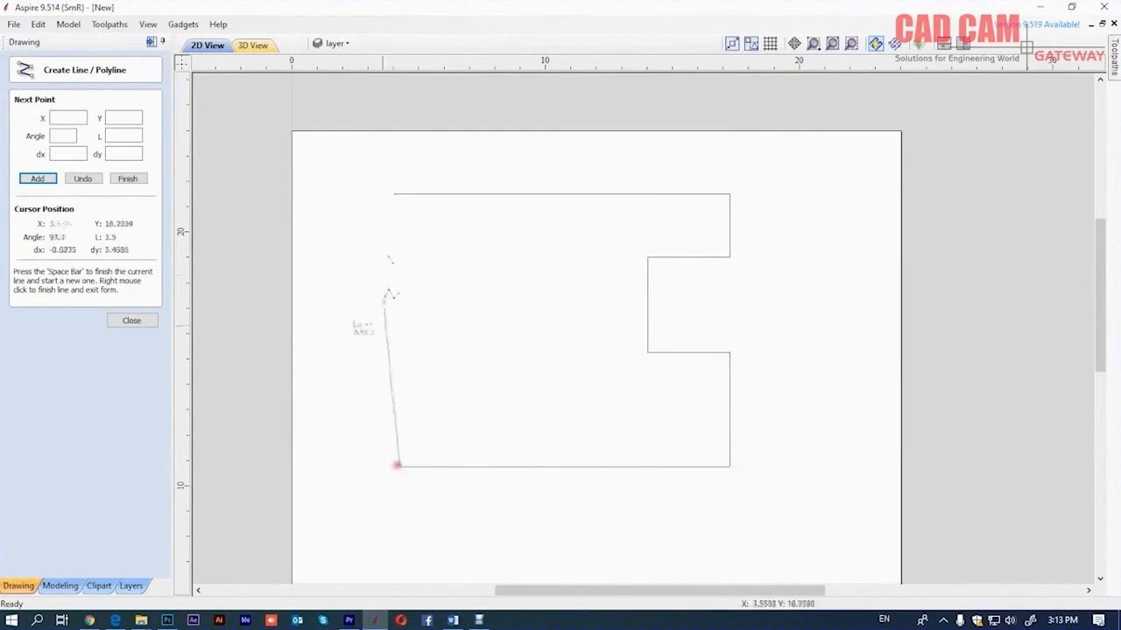
pyautogui.click(400, 195)
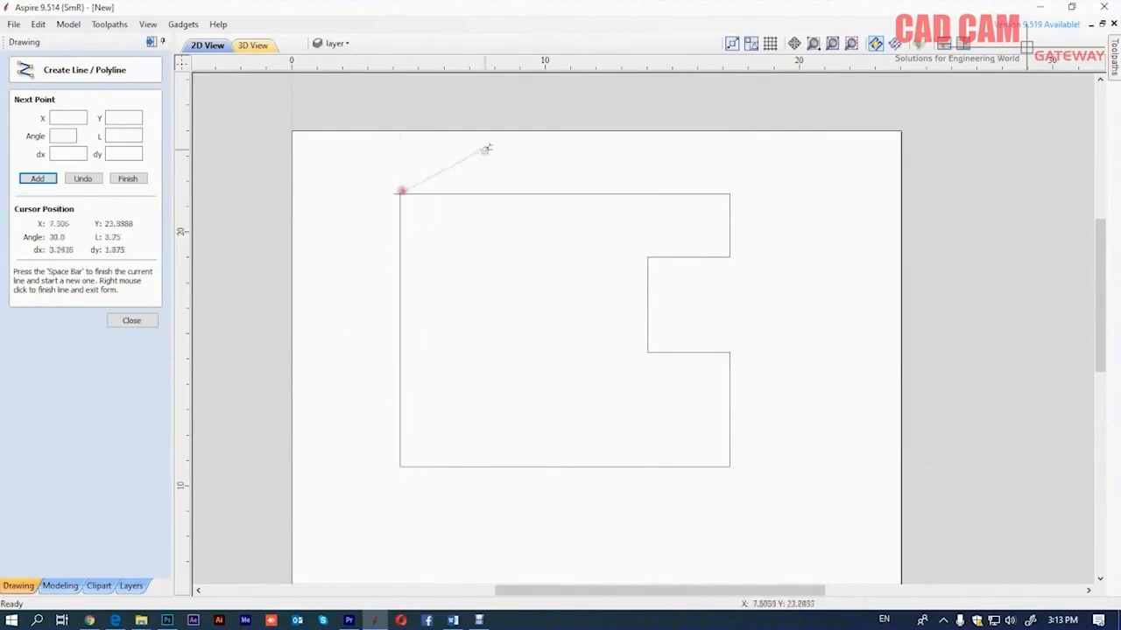
pyautogui.click(138, 323)
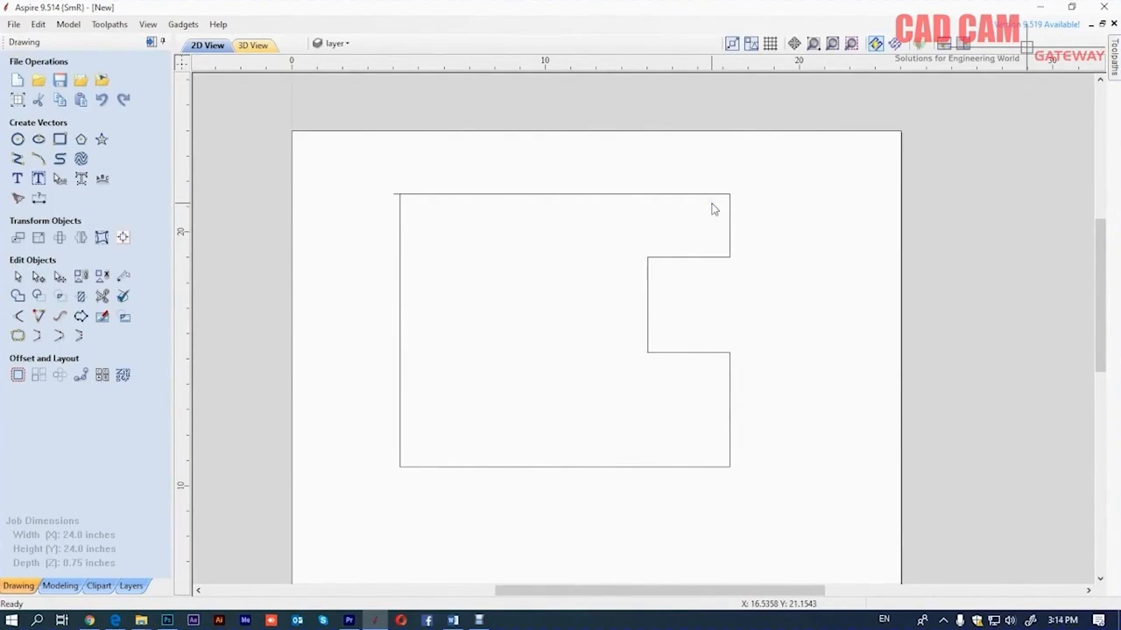
# Step: Scale the notched polyline down proportionally to about 9.46 by 7.68 inches
pyautogui.scroll(-3, 700, 219)
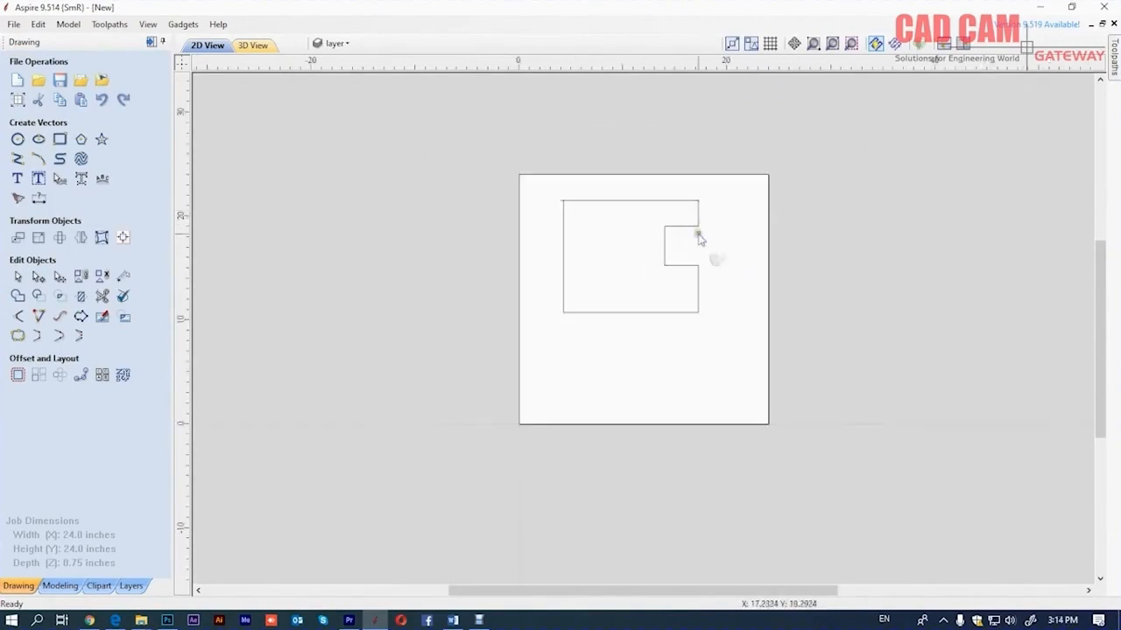
pyautogui.click(697, 236)
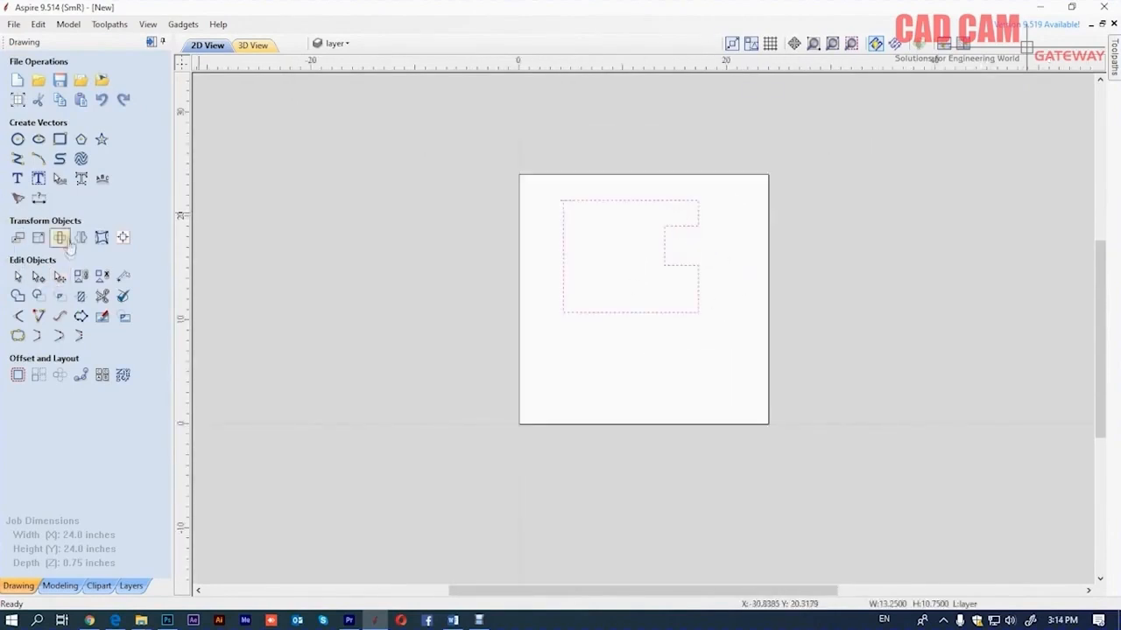
pyautogui.click(39, 237)
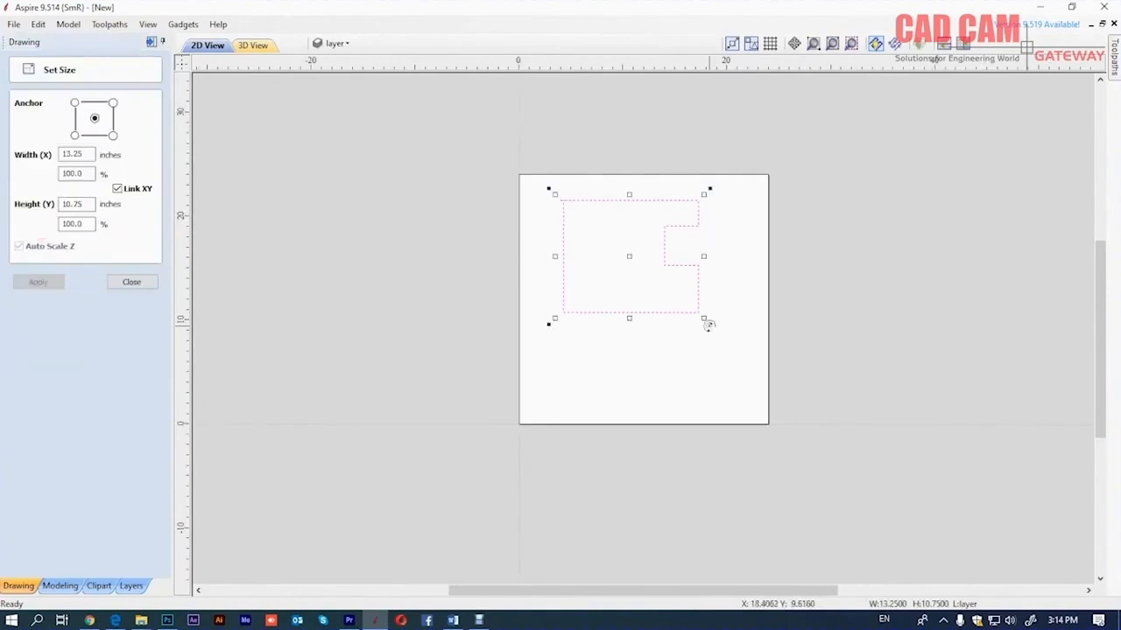
pyautogui.moveTo(703, 320); pyautogui.dragTo(665, 288)
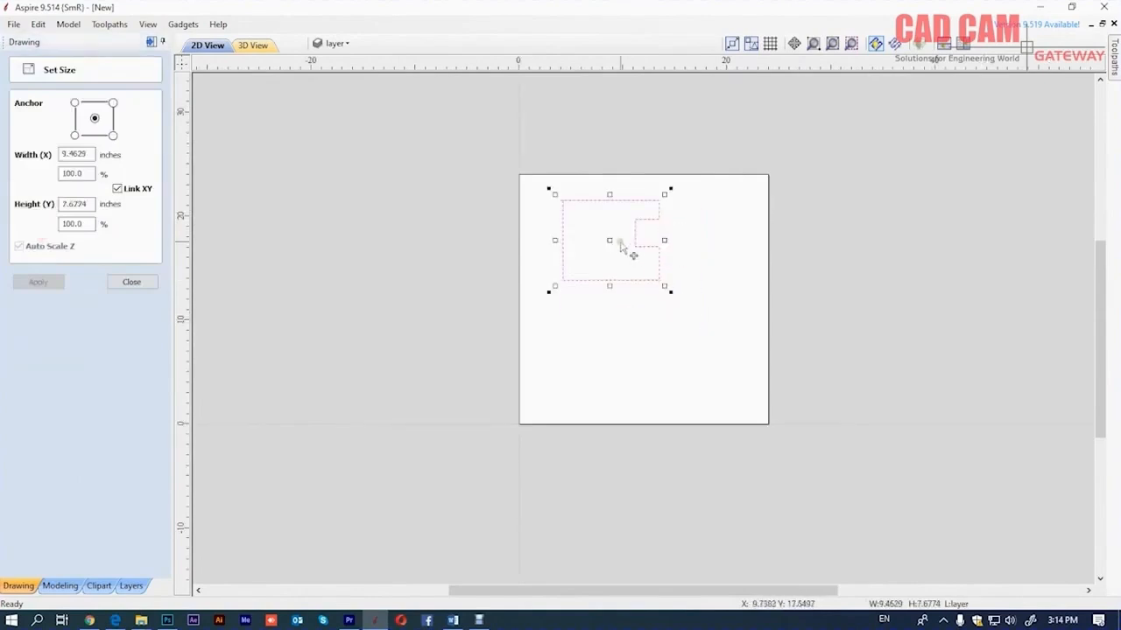
pyautogui.click(143, 282)
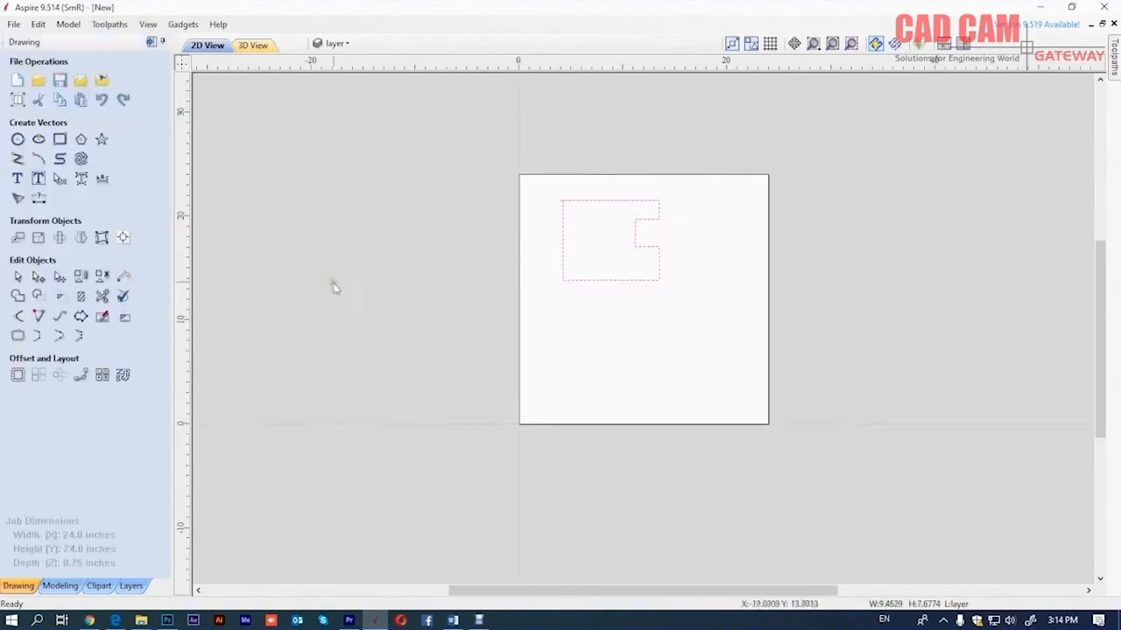
# Step: Place a copy of the notched shape directly below the original and deselect it
pyautogui.moveTo(610, 240); pyautogui.dragTo(621, 338)
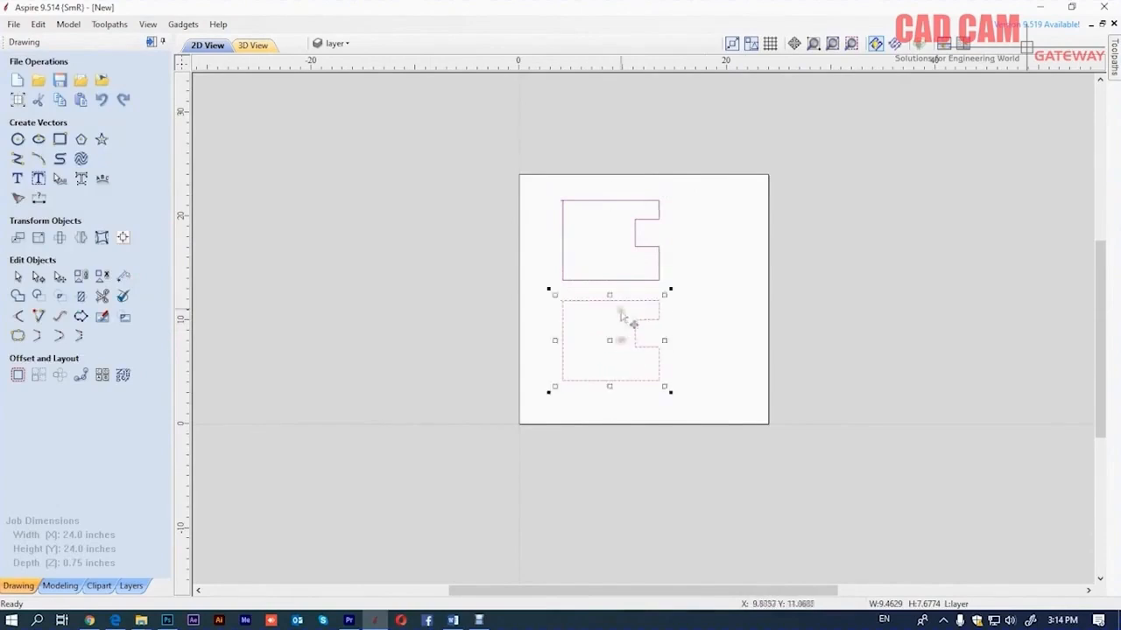
pyautogui.scroll(2, 633, 284)
pyautogui.scroll(1, 635, 254)
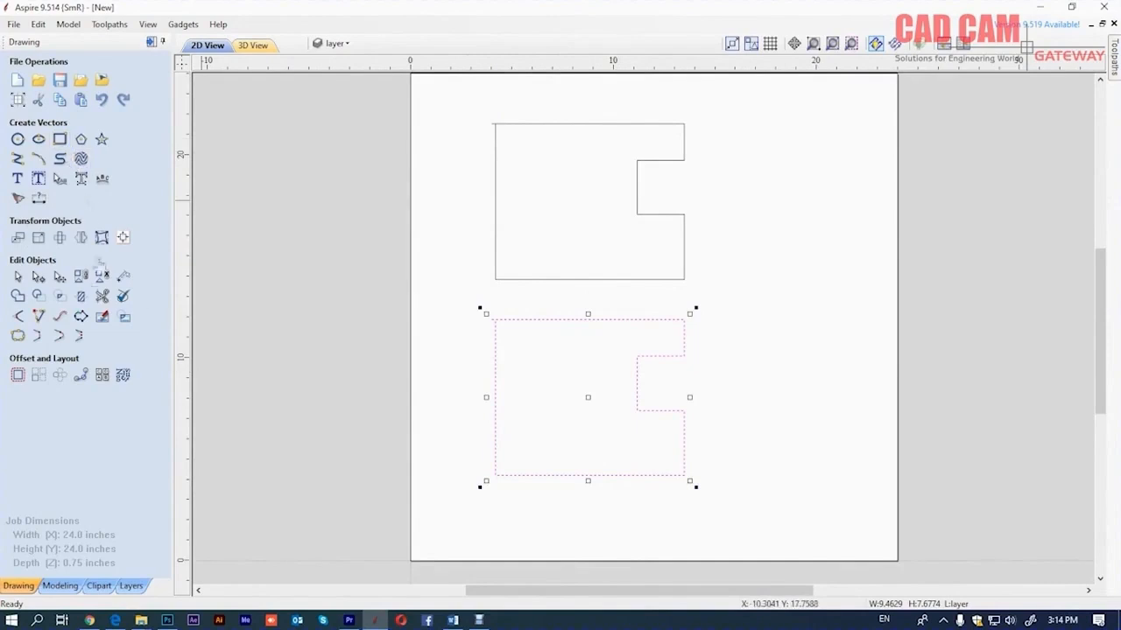
pyautogui.click(231, 217)
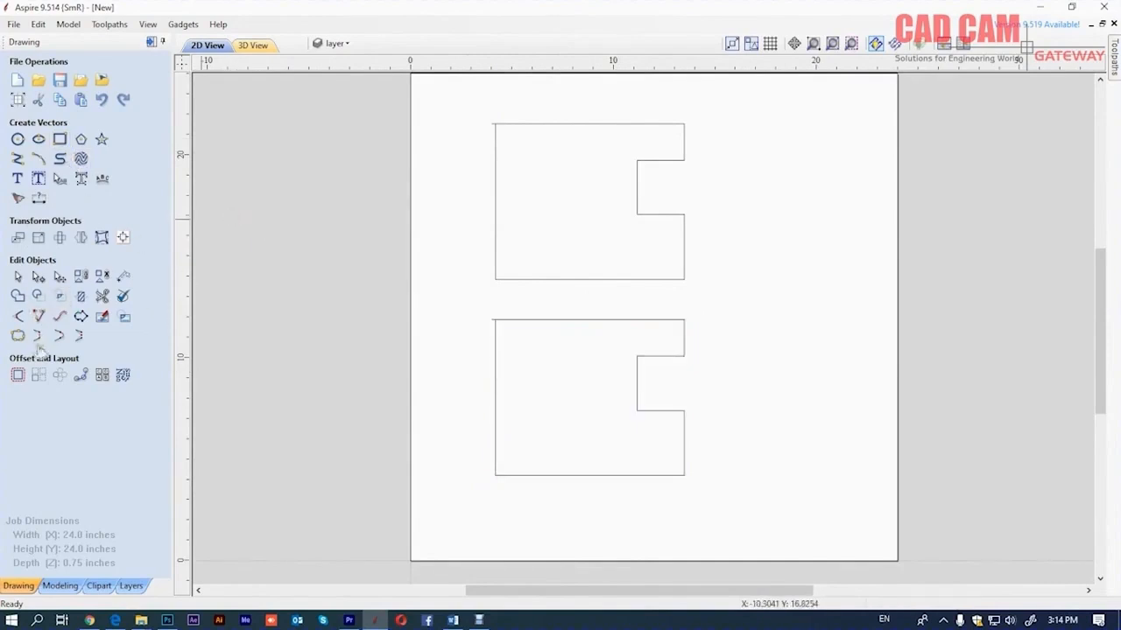
# Step: Try normal fillets of 0.25 inch radius on the two outer corners of the upper shape's top arm
pyautogui.click(18, 316)
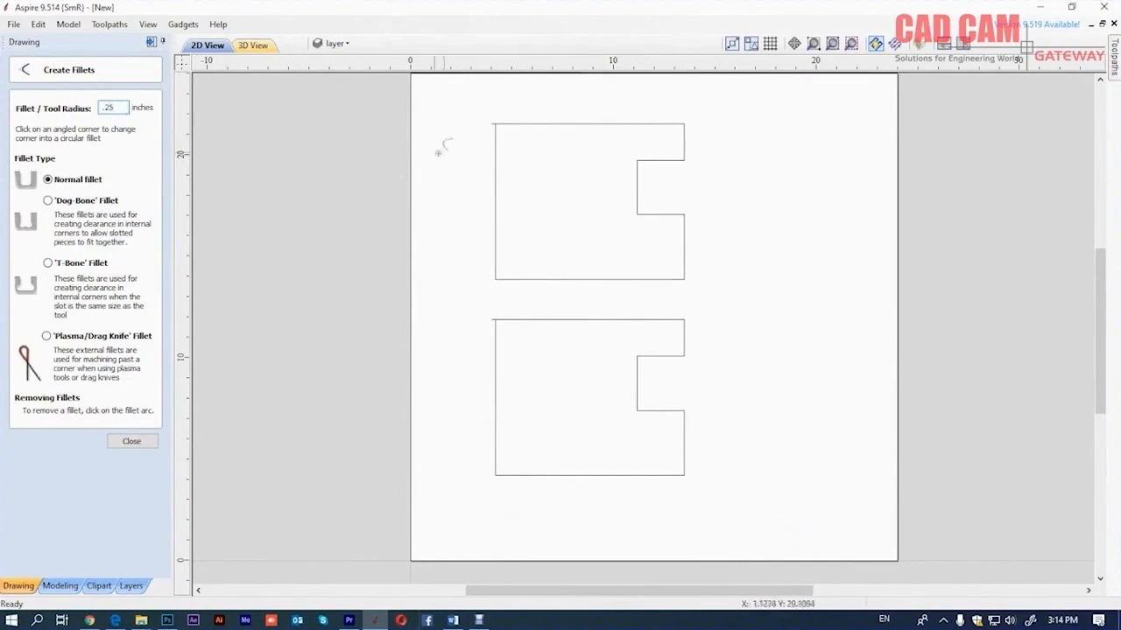
pyautogui.click(682, 123)
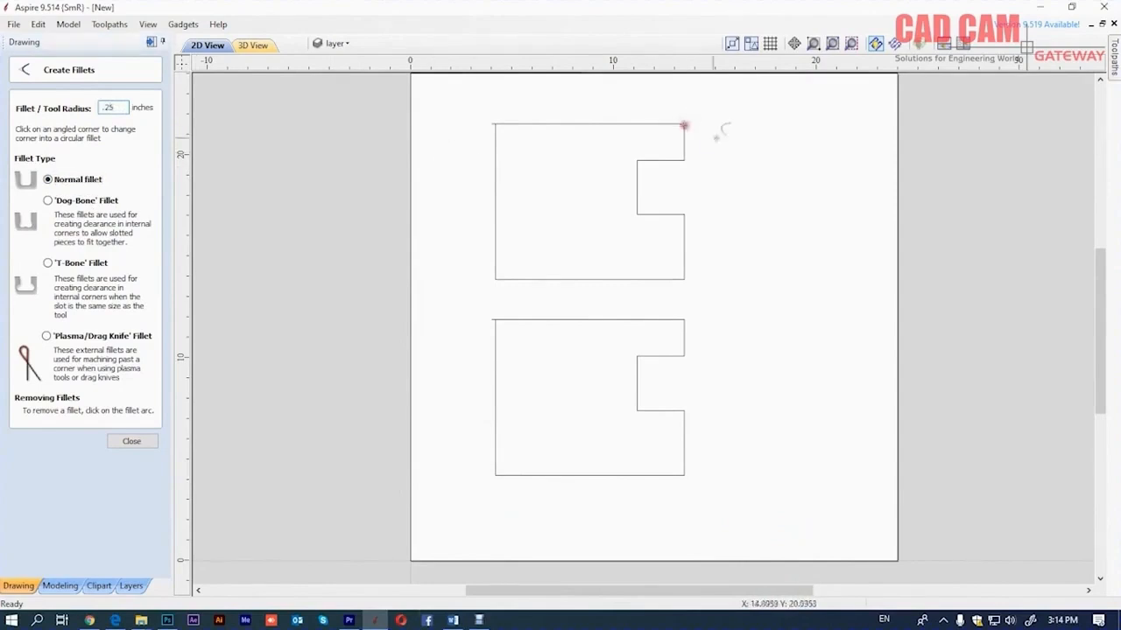
pyautogui.click(684, 159)
pyautogui.scroll(3, 689, 108)
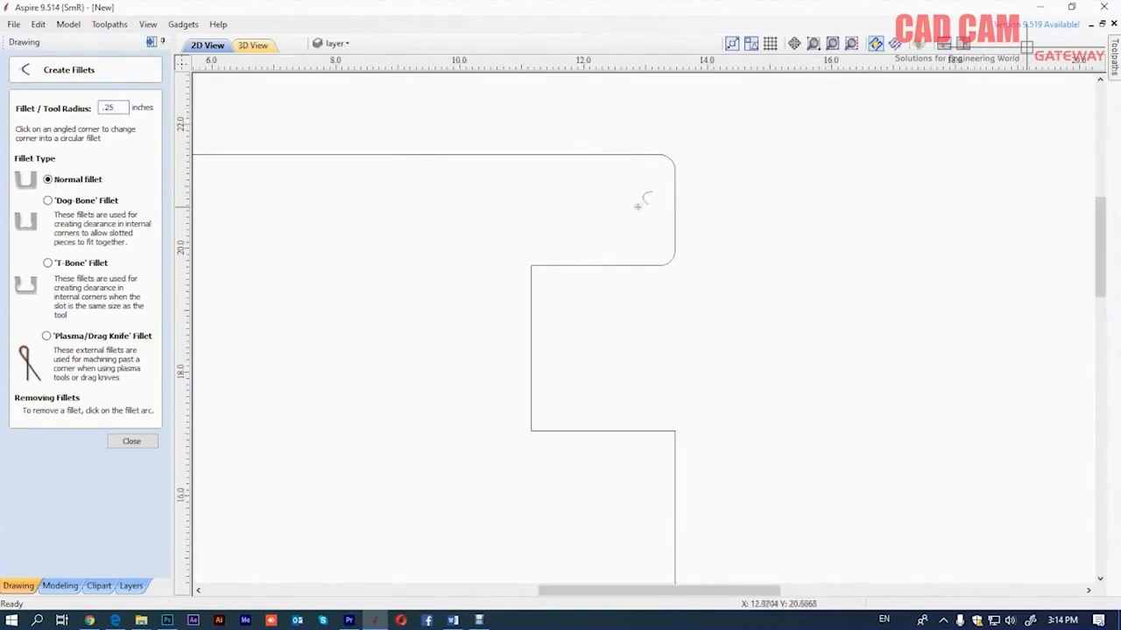
pyautogui.hotkey('ctrl', 'z')
# Step: Apply 0.25-inch dog-bone fillets to the upper shape's two top-arm outer corners and the notch's lower outer corner
pyautogui.click(49, 201)
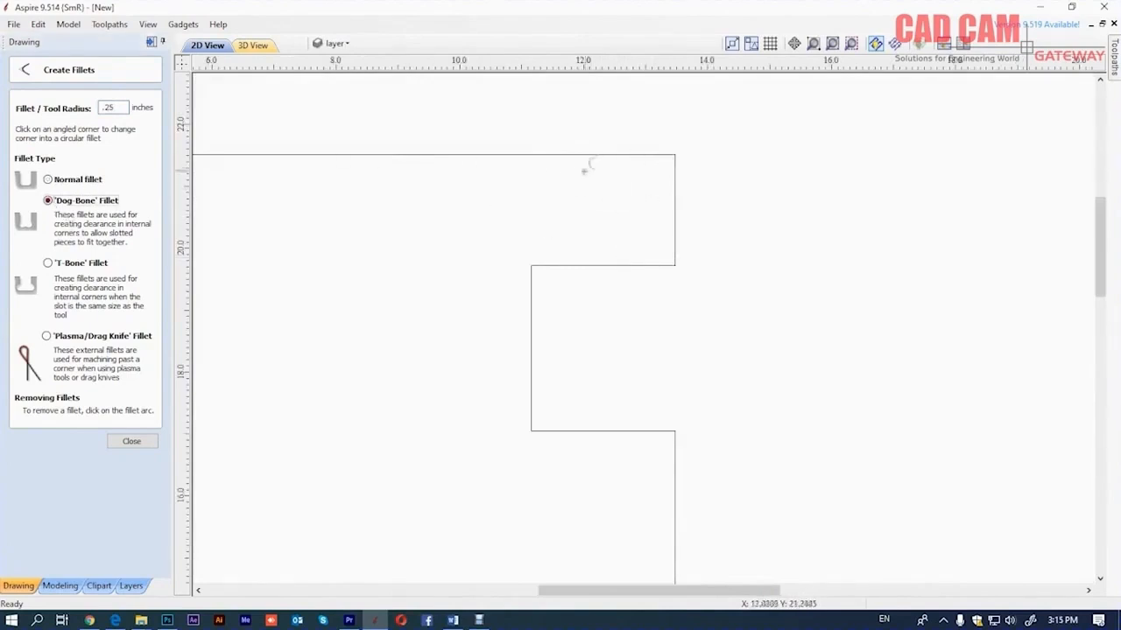
pyautogui.scroll(2, 571, 173)
pyautogui.click(716, 149)
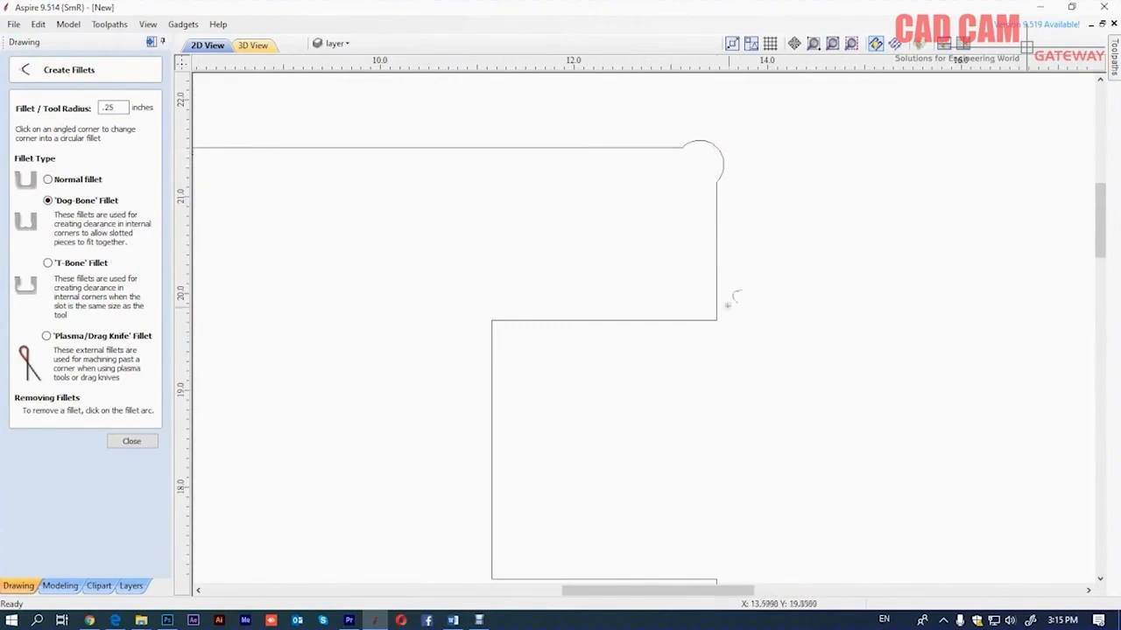
pyautogui.click(716, 320)
pyautogui.scroll(-3, 770, 245)
pyautogui.scroll(1, 658, 279)
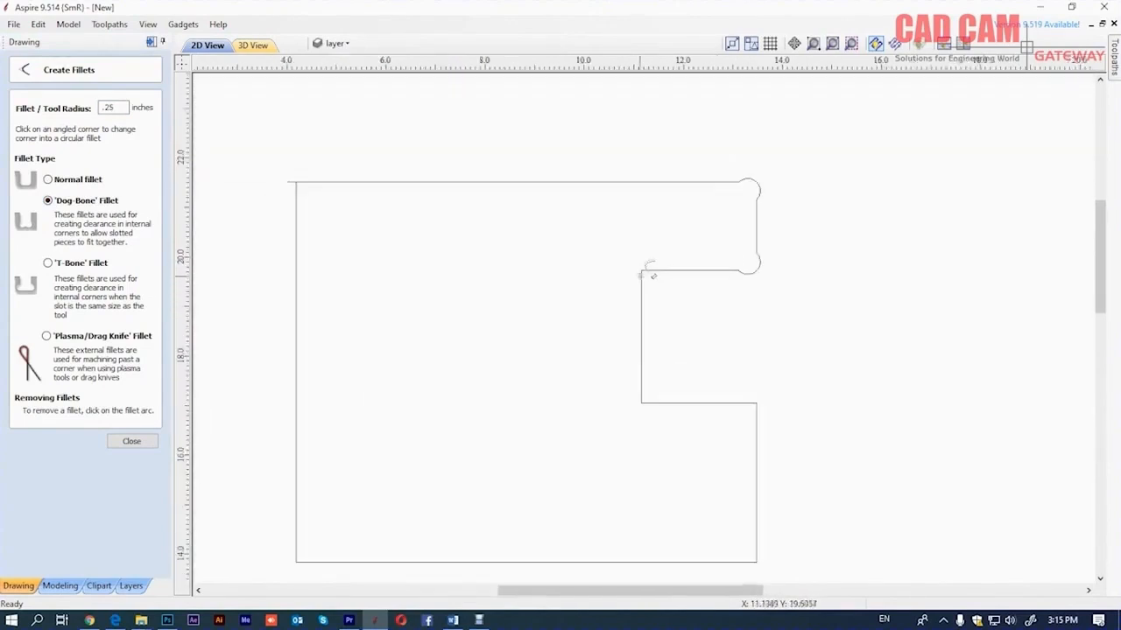
pyautogui.click(768, 398)
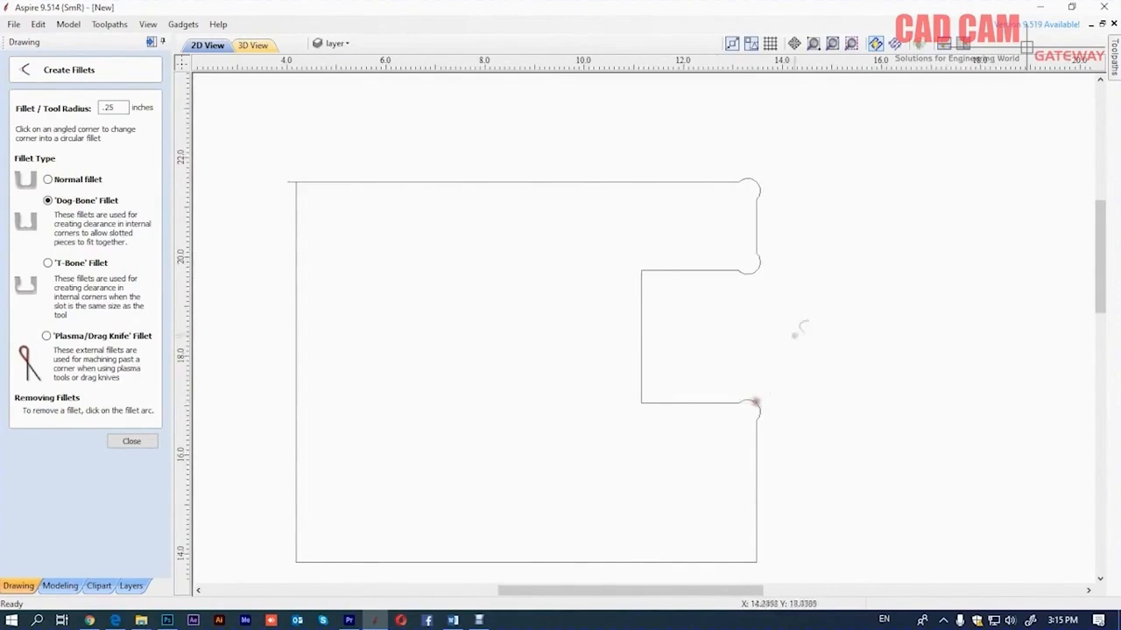
# Step: Add 0.25-inch dog-bone fillets to both bottom corners of the upper shape and finish filleting
pyautogui.scroll(-2, 788, 368)
pyautogui.scroll(1, 780, 394)
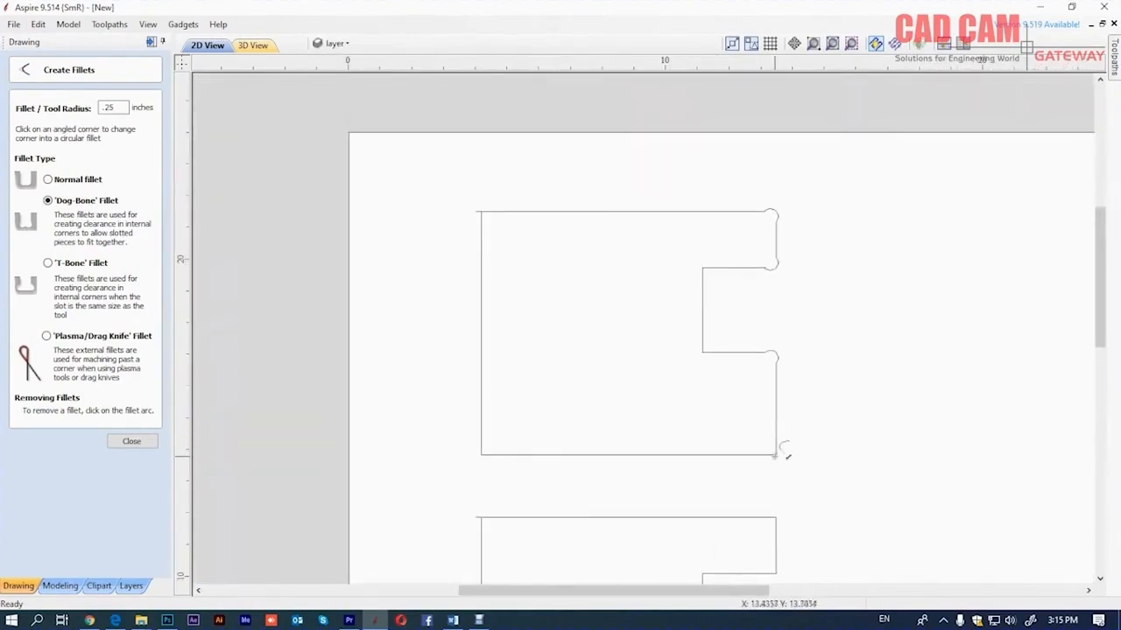
pyautogui.click(481, 454)
pyautogui.click(131, 441)
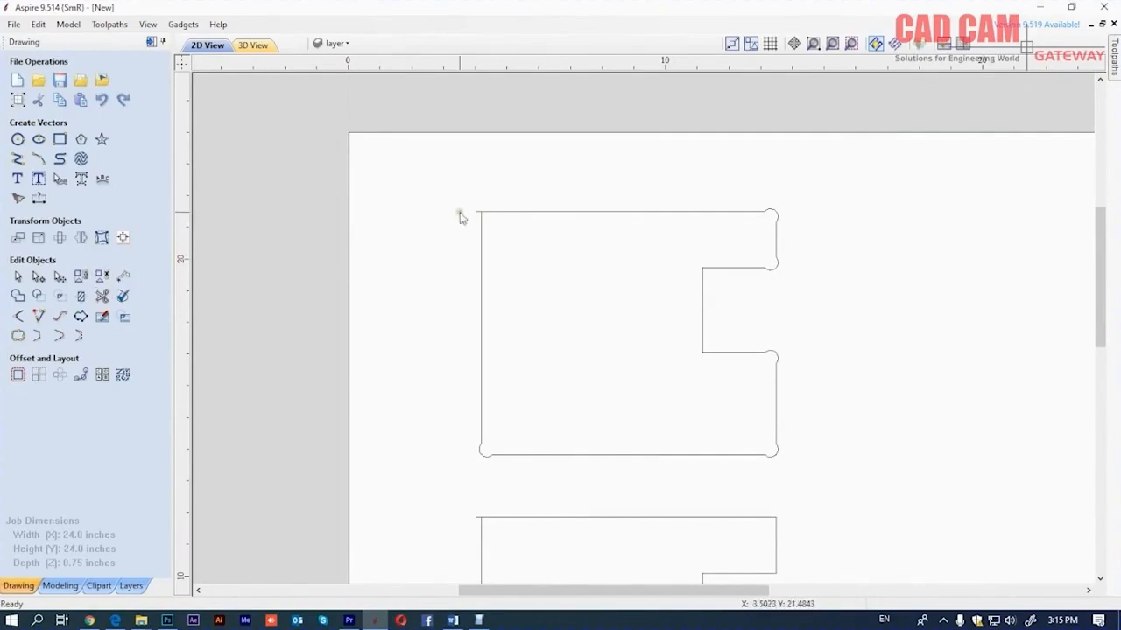
# Step: Trim the short line overhanging the upper shape's top-left corner
pyautogui.click(101, 295)
pyautogui.scroll(4, 483, 207)
pyautogui.scroll(5, 482, 208)
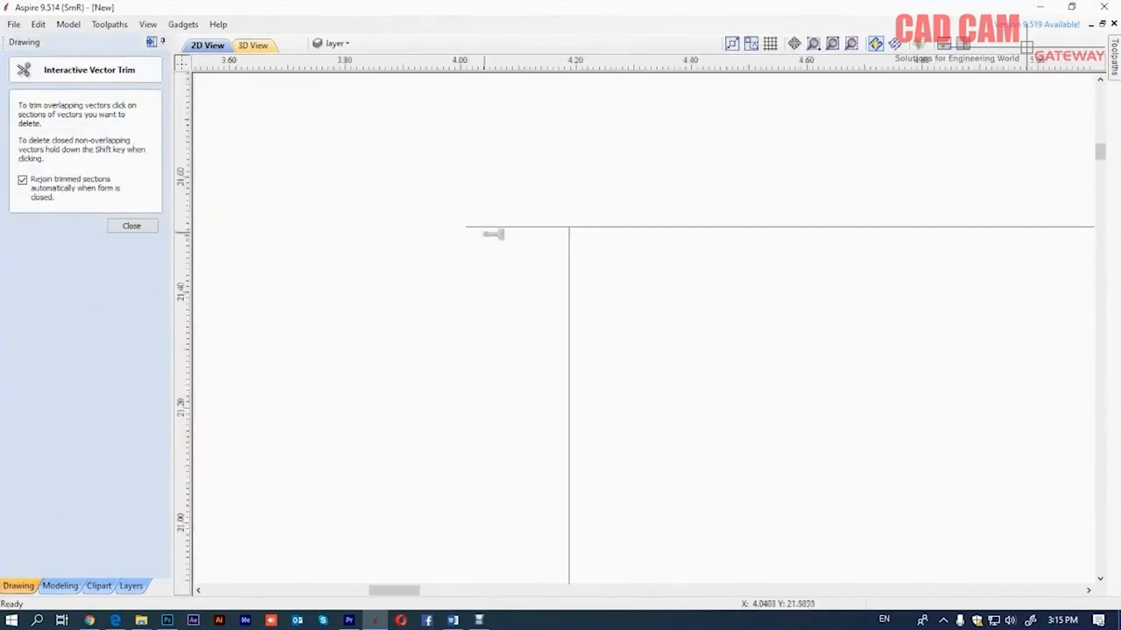
# Step: Add a 0.25-inch dog-bone fillet to the upper shape's trimmed top-left corner and finish filleting
pyautogui.scroll(-8, 487, 211)
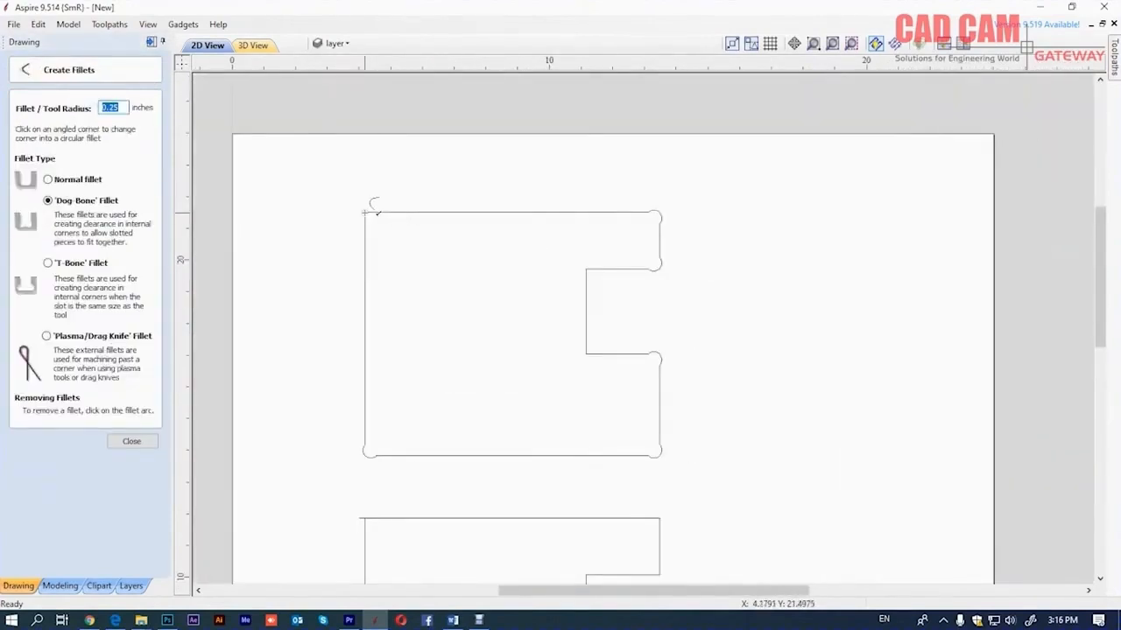
pyautogui.click(364, 212)
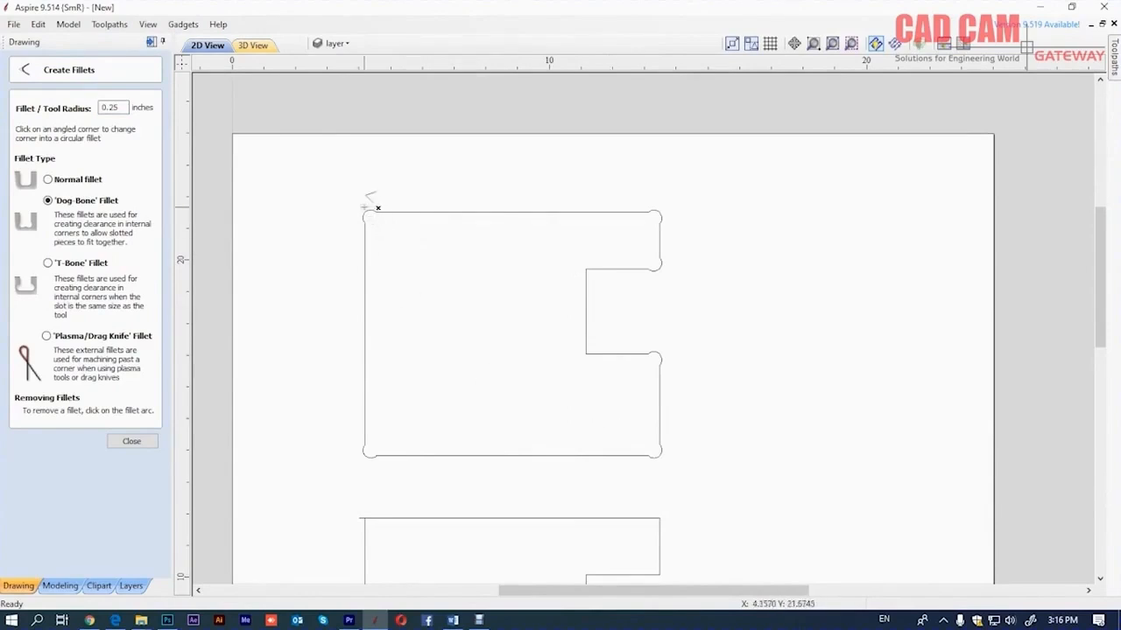
pyautogui.scroll(-2, 551, 490)
pyautogui.scroll(2, 560, 520)
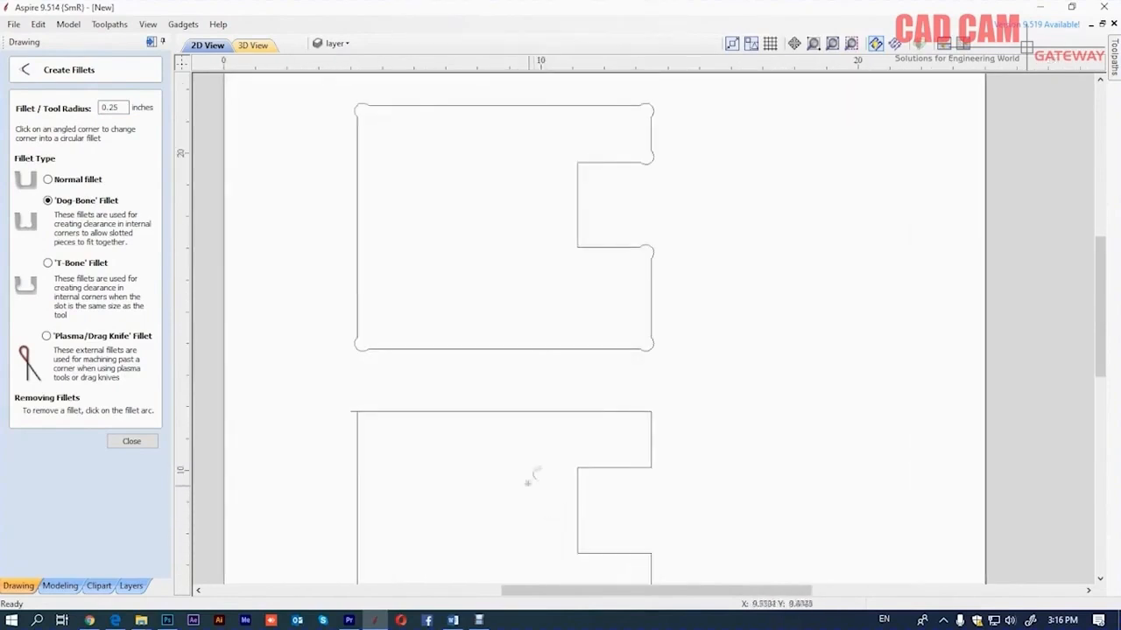
pyautogui.click(128, 441)
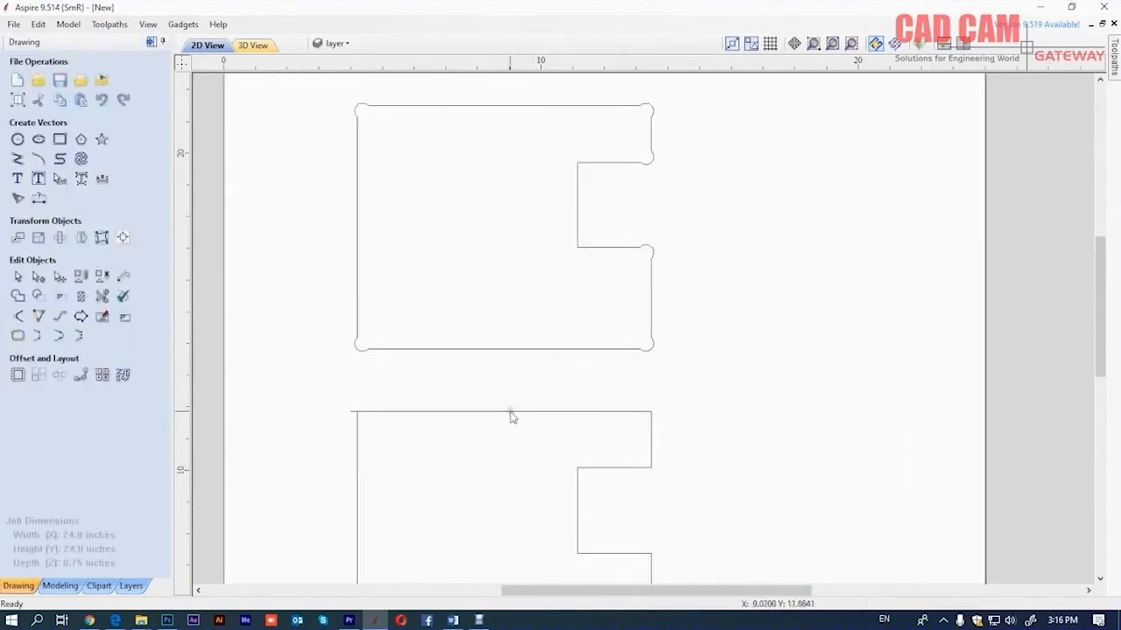
# Step: Trim the short line overhanging the lower shape's top-left corner and finish trimming
pyautogui.click(510, 413)
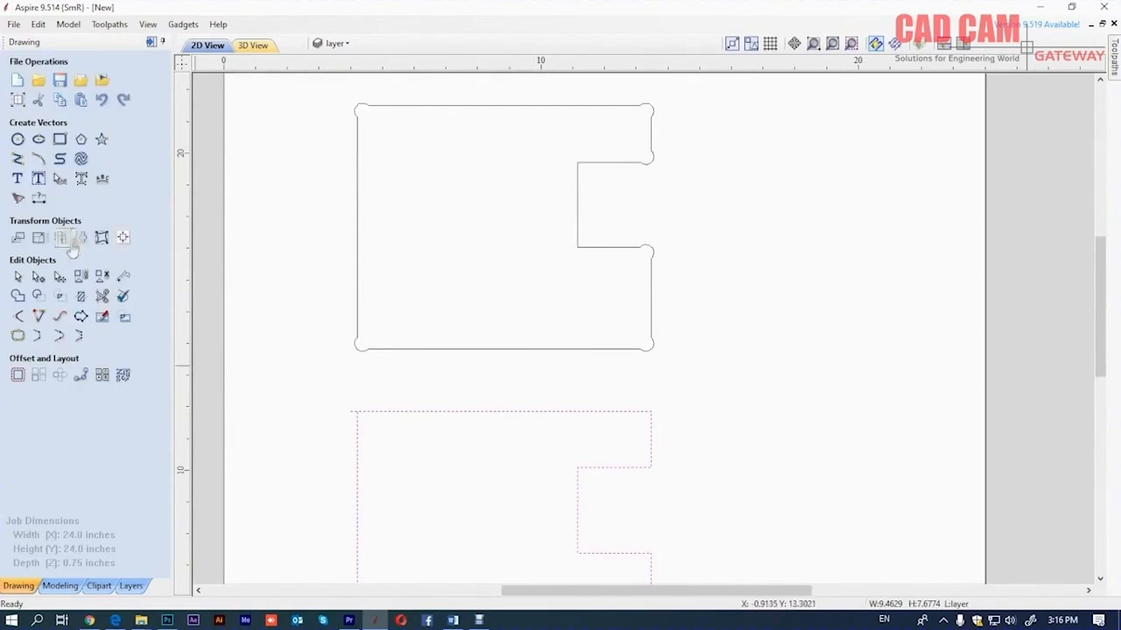
pyautogui.click(102, 277)
pyautogui.scroll(10, 350, 396)
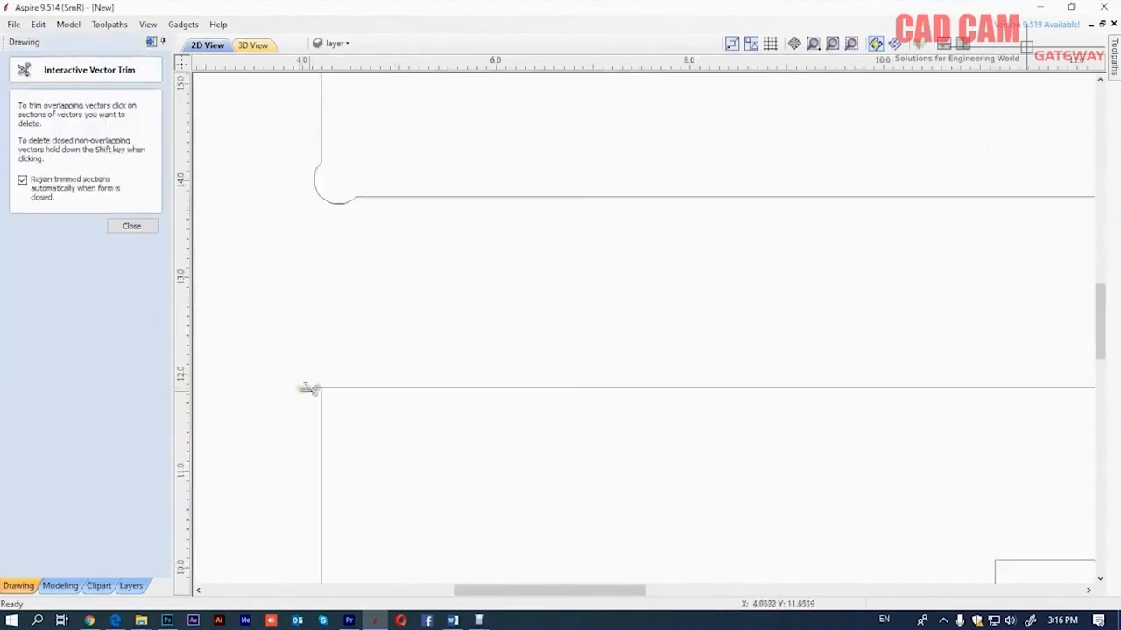
pyautogui.scroll(-6, 333, 395)
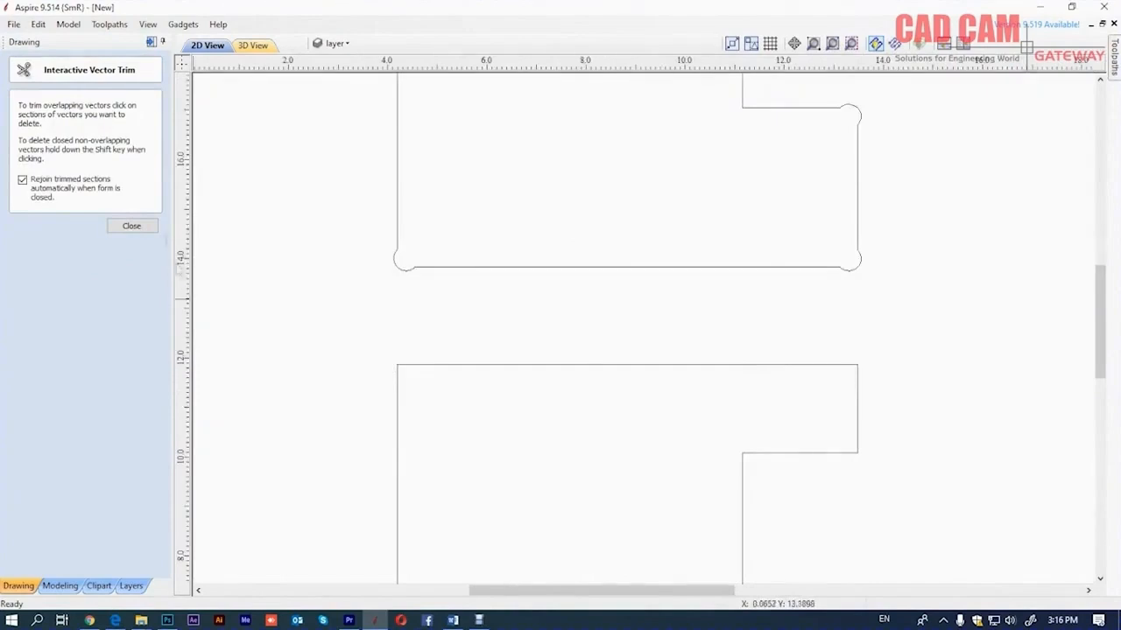
pyautogui.click(131, 226)
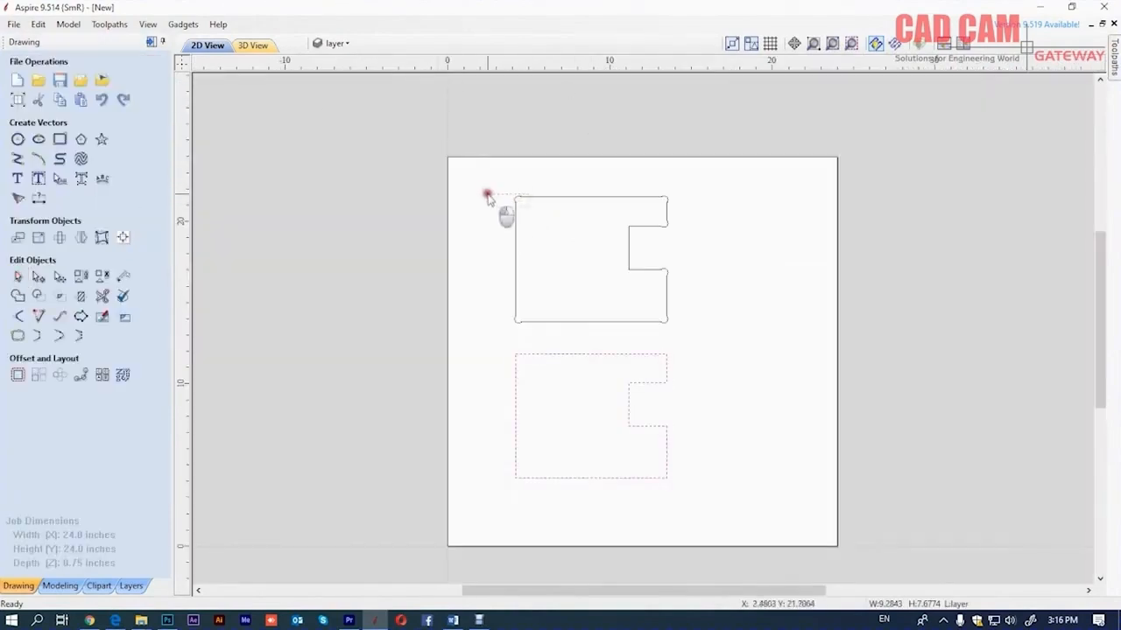
# Step: Move the upper dog-bone shape to Layer 1 and assign the lower square-cornered shape to the layer named "layer"
pyautogui.rightClick(550, 224)
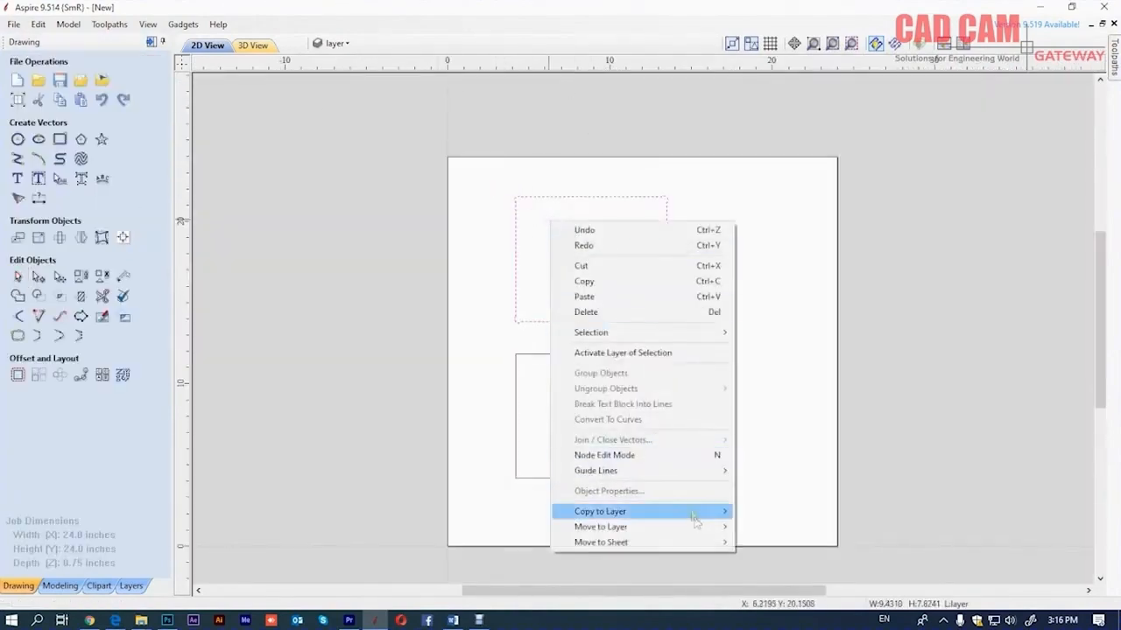
pyautogui.moveTo(695, 527)
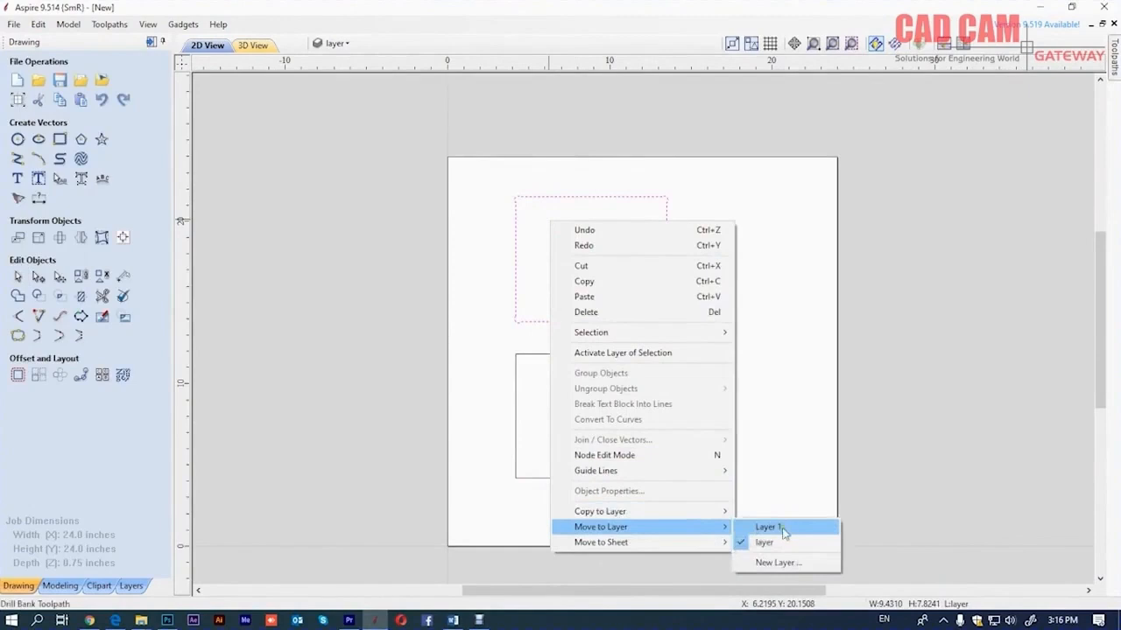
pyautogui.click(764, 527)
pyautogui.click(501, 354)
pyautogui.rightClick(540, 356)
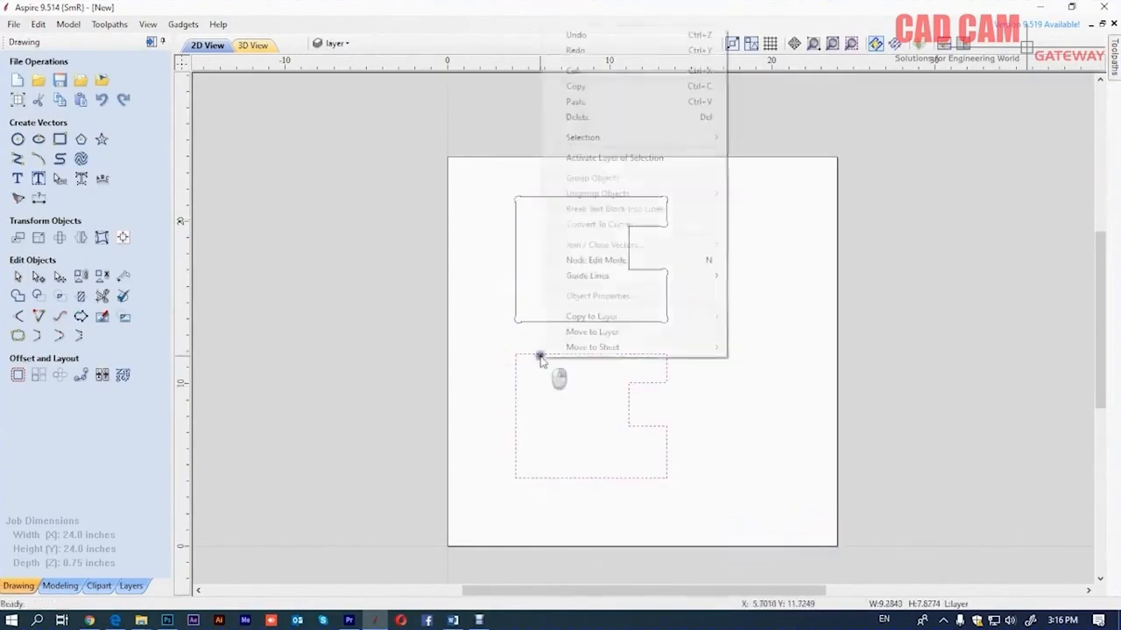
pyautogui.moveTo(707, 331)
pyautogui.click(788, 348)
pyautogui.click(714, 341)
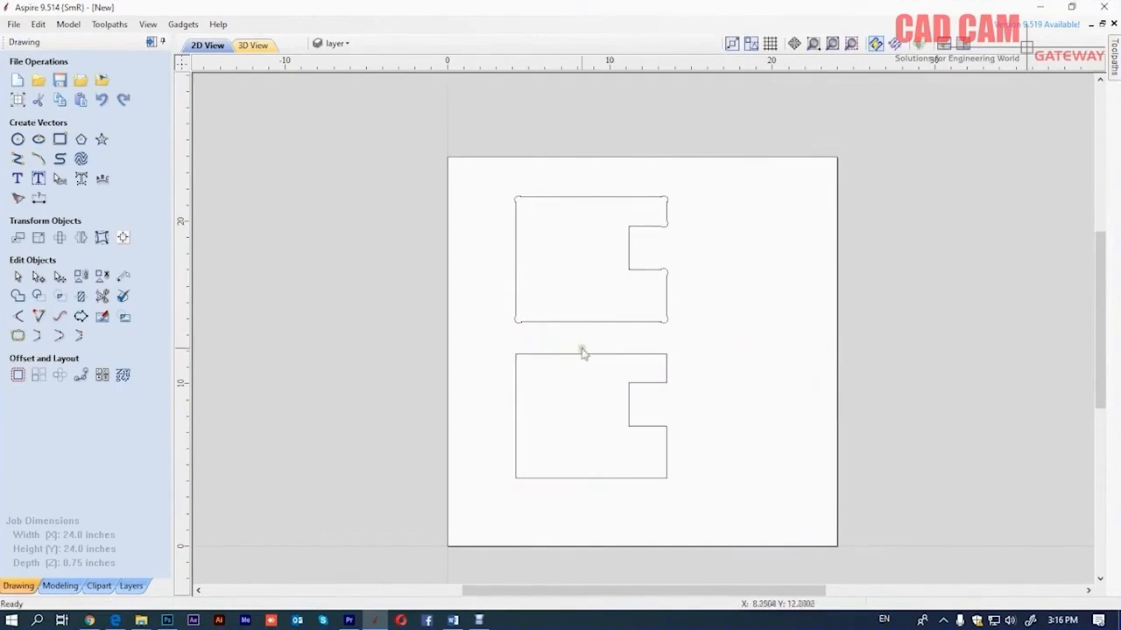
# Step: Change the colour of the layer named "layer" to red
pyautogui.click(348, 44)
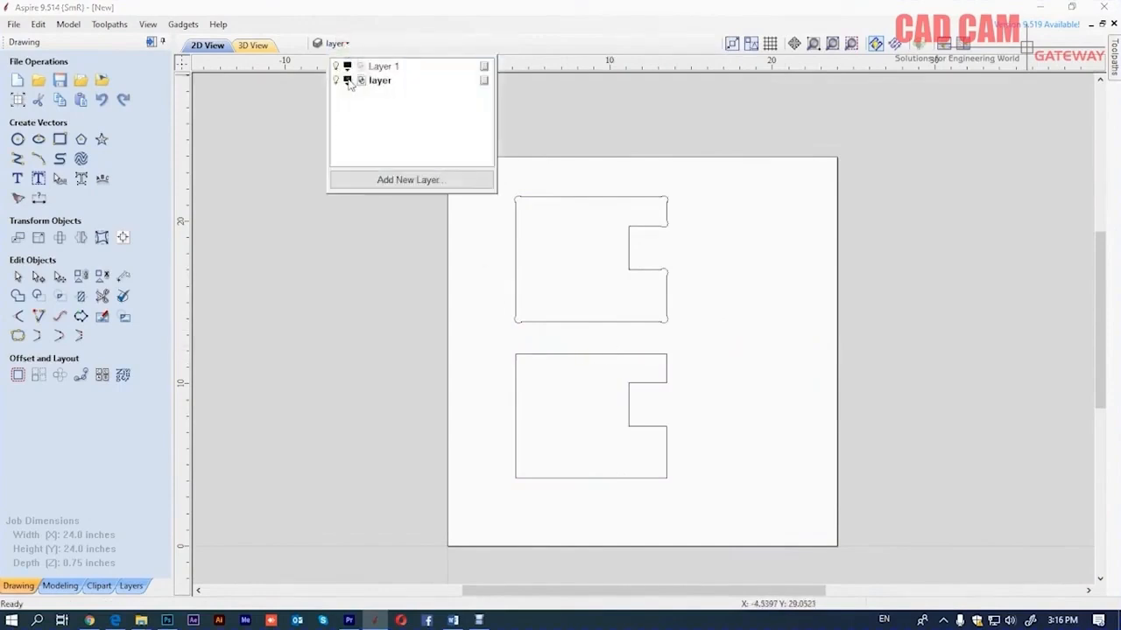
pyautogui.click(347, 81)
pyautogui.click(364, 129)
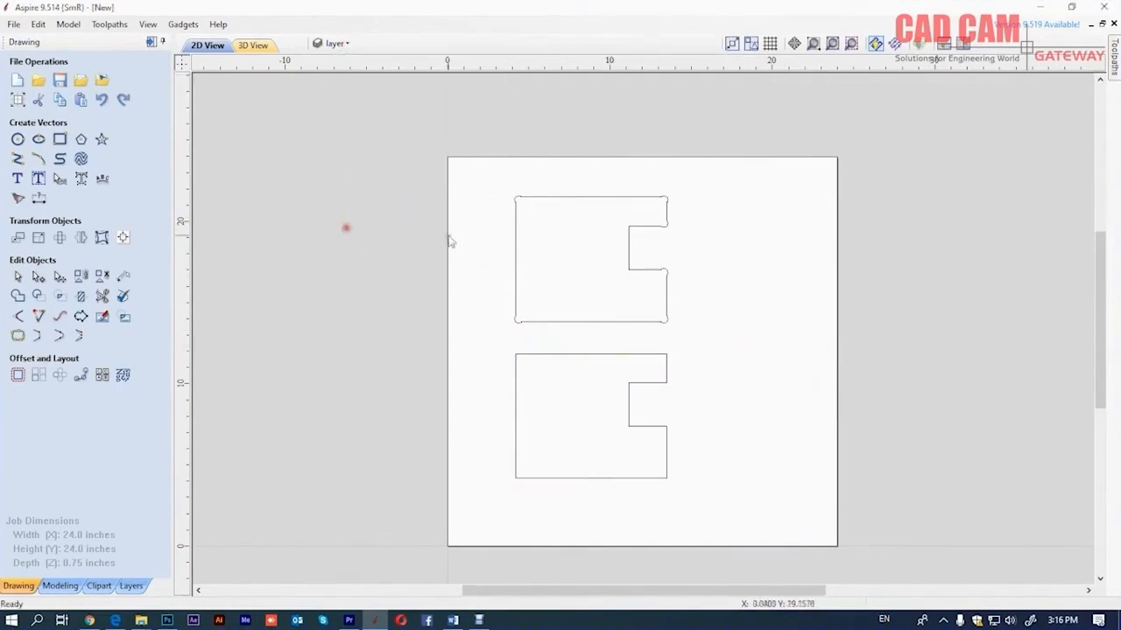
# Step: Move the lower square-cornered shape straight up so it lies exactly over the upper dog-bone shape
pyautogui.click(627, 354)
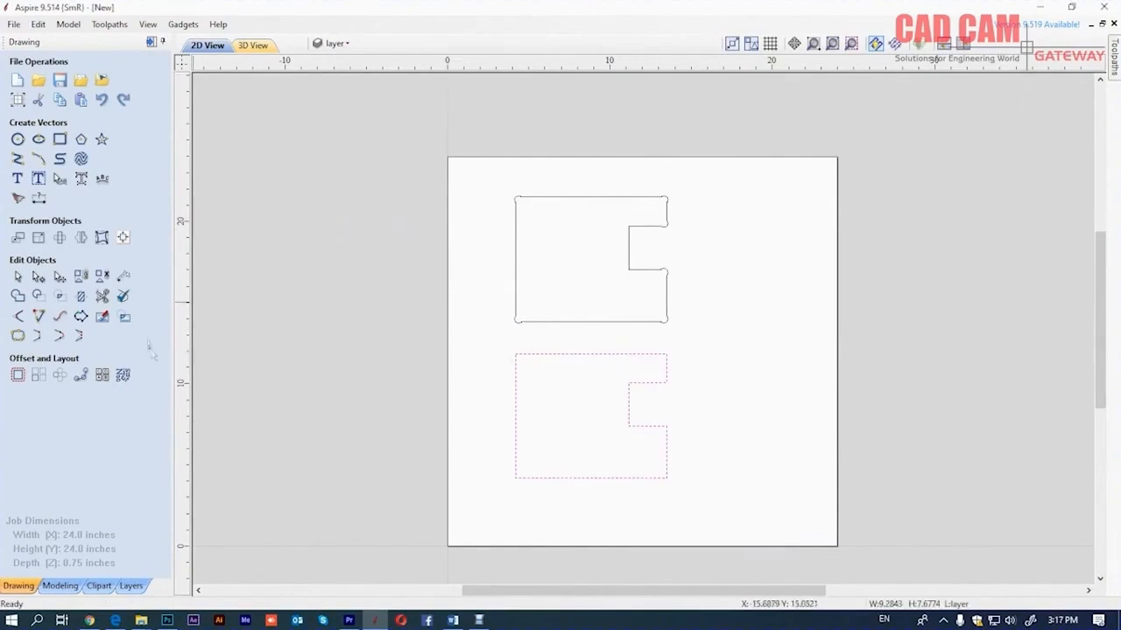
pyautogui.click(60, 276)
pyautogui.moveTo(615, 353); pyautogui.dragTo(616, 198)
pyautogui.scroll(5, 615, 198)
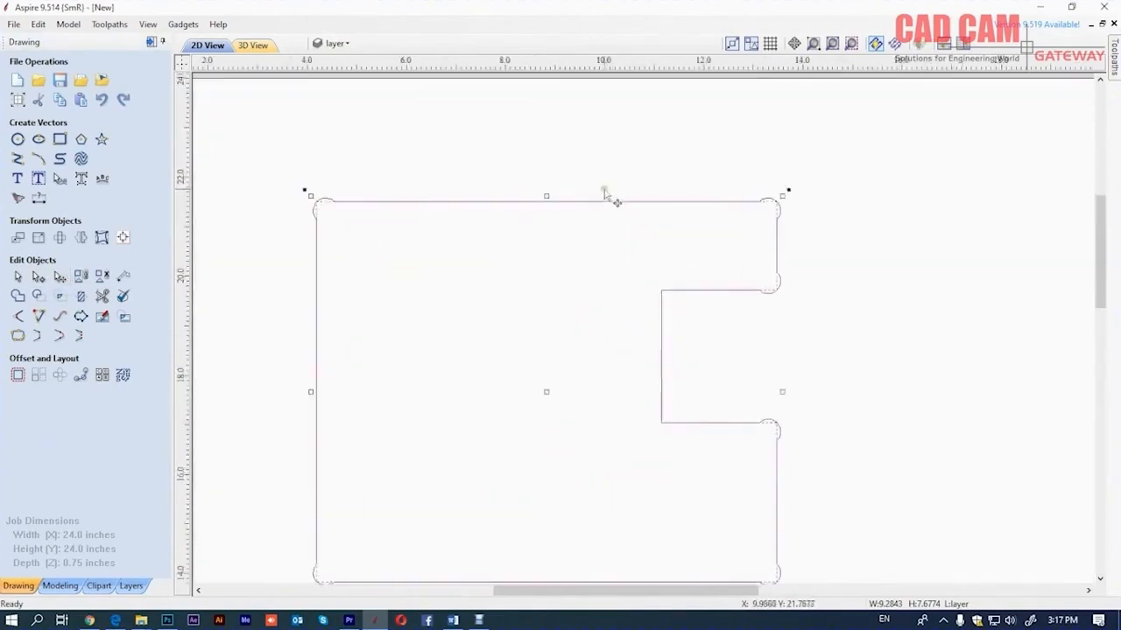
# Step: Examine how the square corners of the overlaid shape fit within the dog-bone fillets, especially at the top-left corner
pyautogui.scroll(-3, 280, 247)
pyautogui.scroll(8, 280, 245)
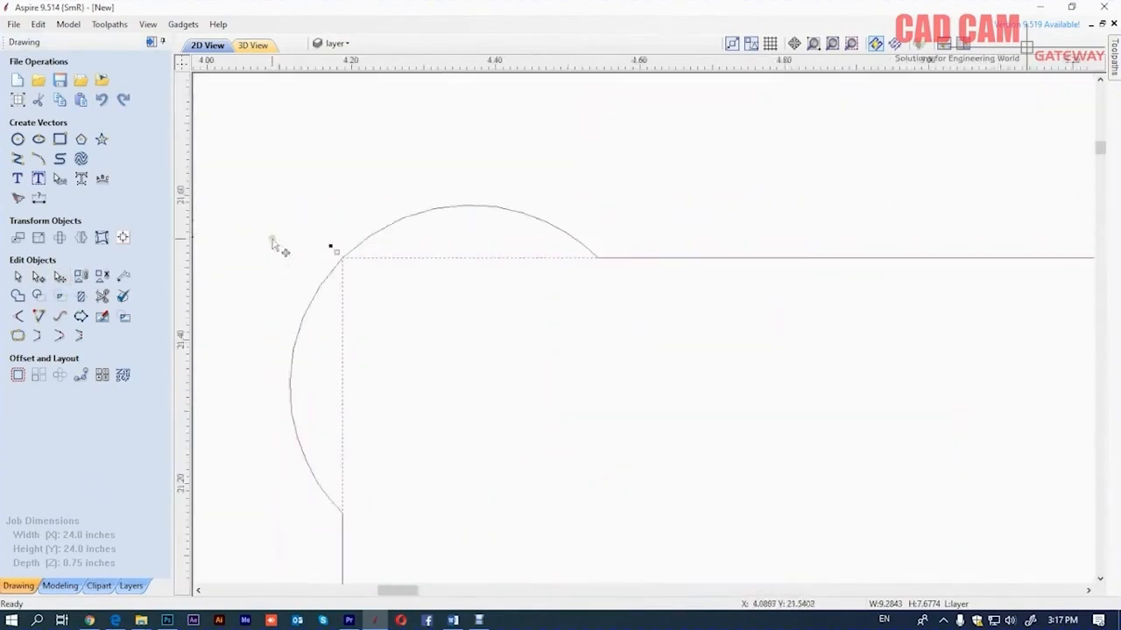
pyautogui.scroll(5, 341, 271)
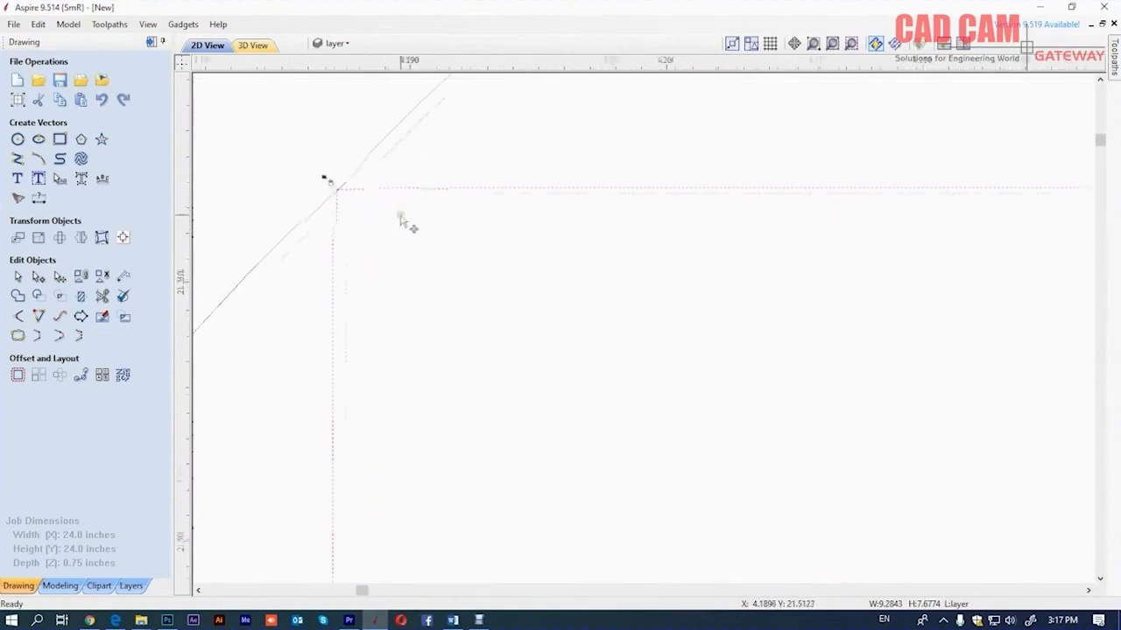
pyautogui.scroll(-8, 328, 193)
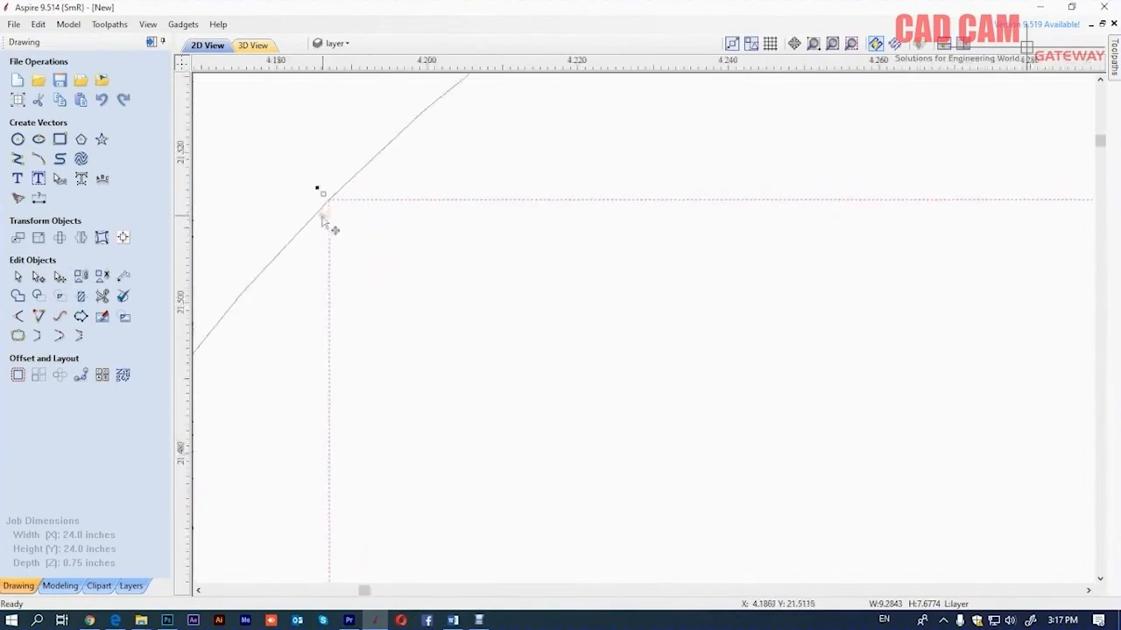
pyautogui.scroll(-8, 319, 230)
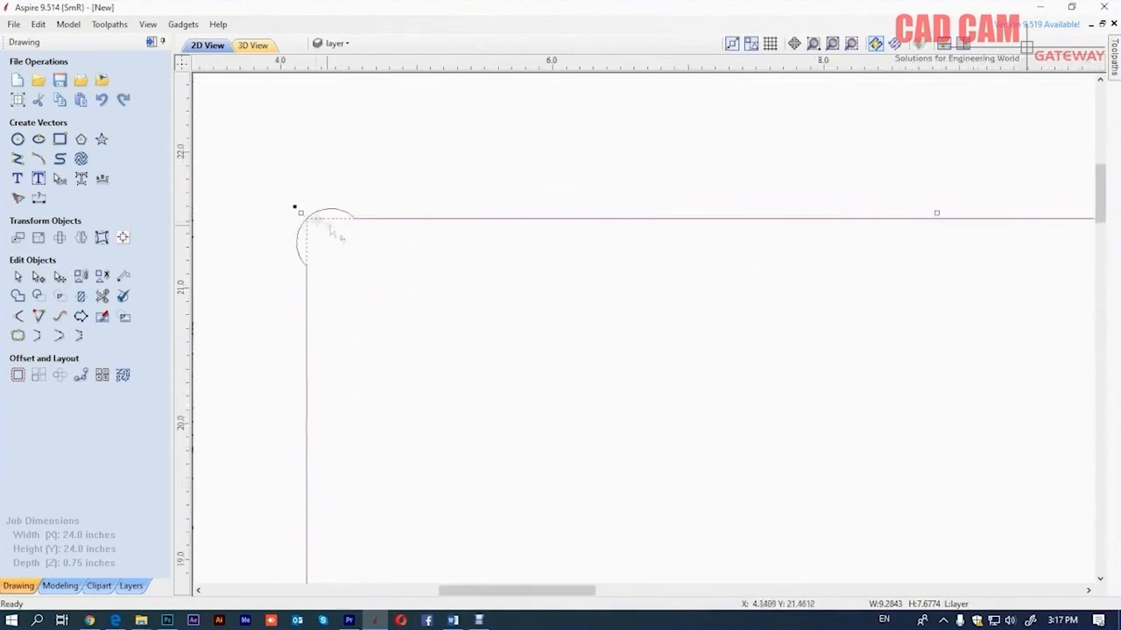
pyautogui.scroll(-3, 521, 228)
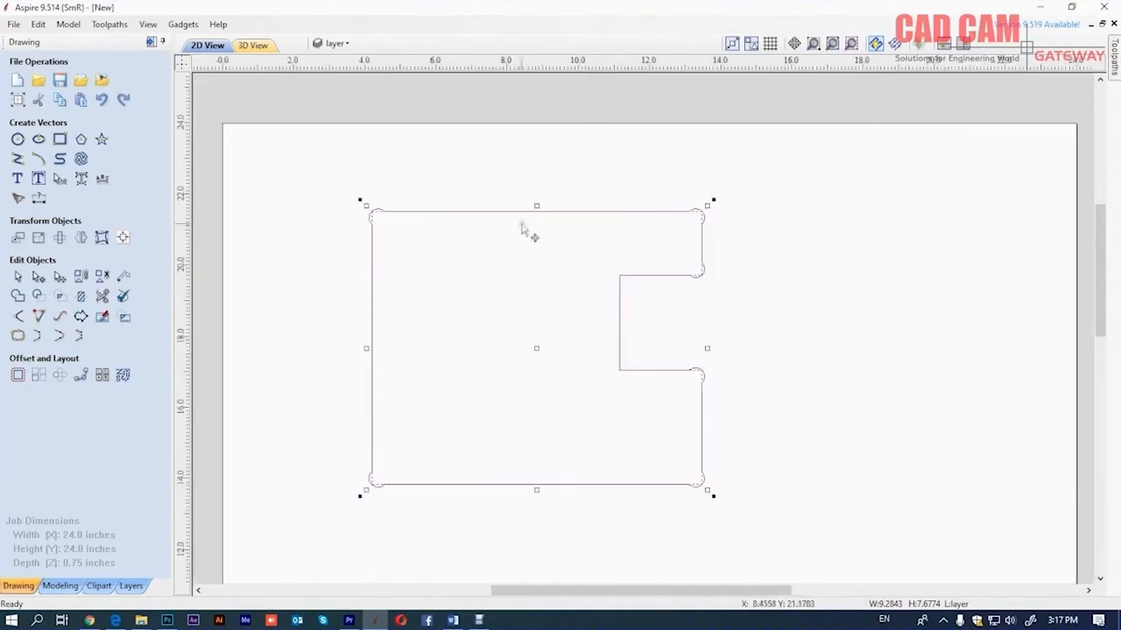
pyautogui.scroll(4, 374, 212)
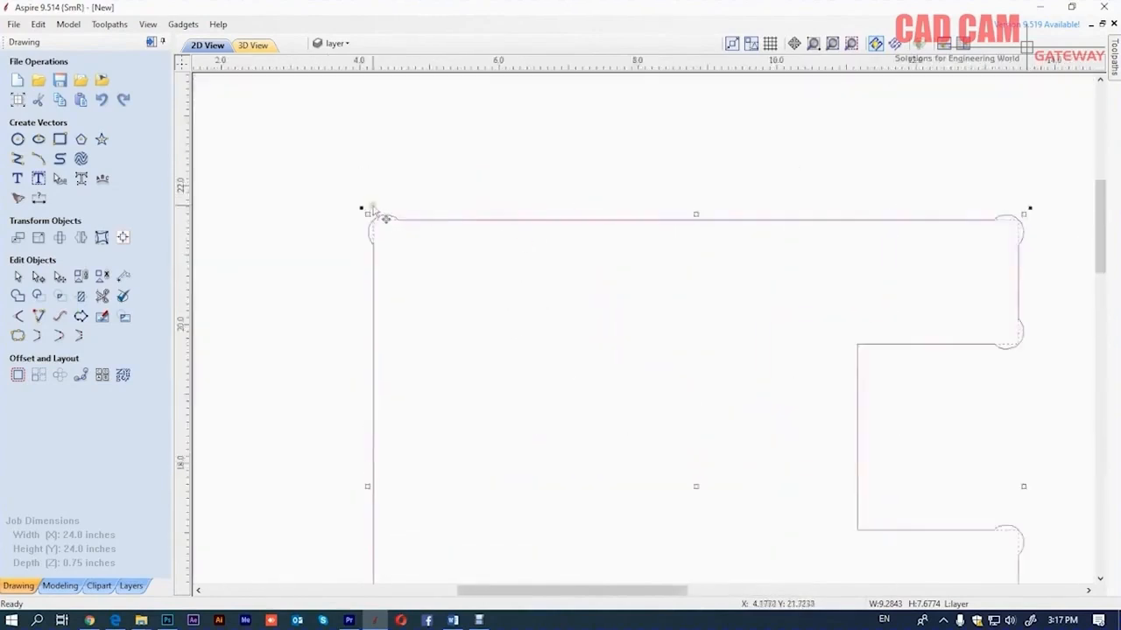
pyautogui.scroll(-1, 386, 223)
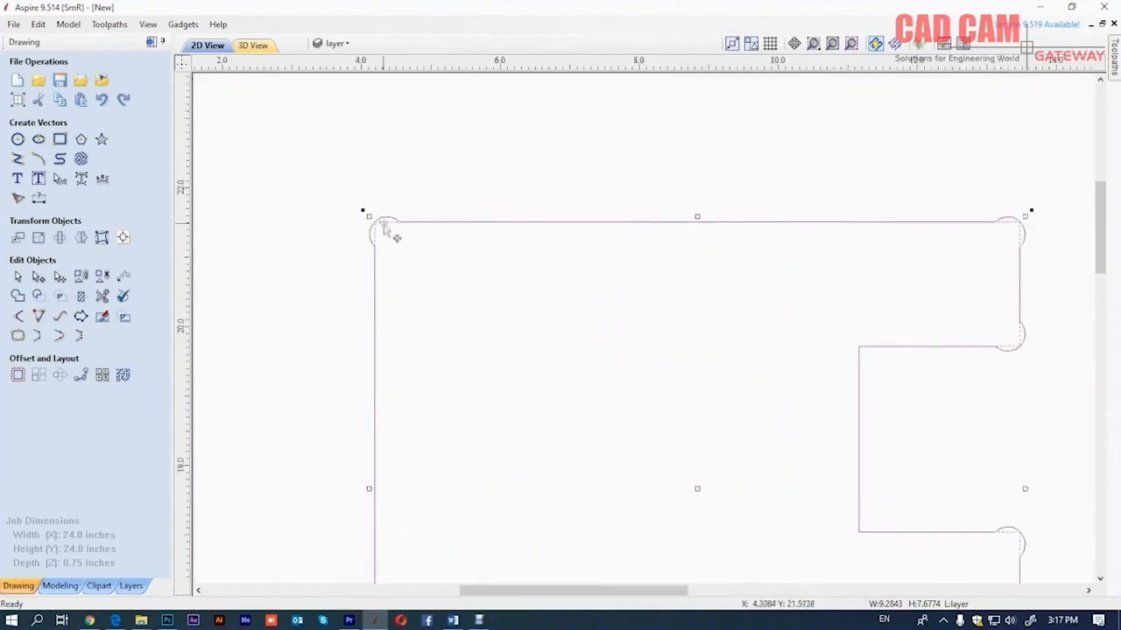
pyautogui.scroll(5, 385, 224)
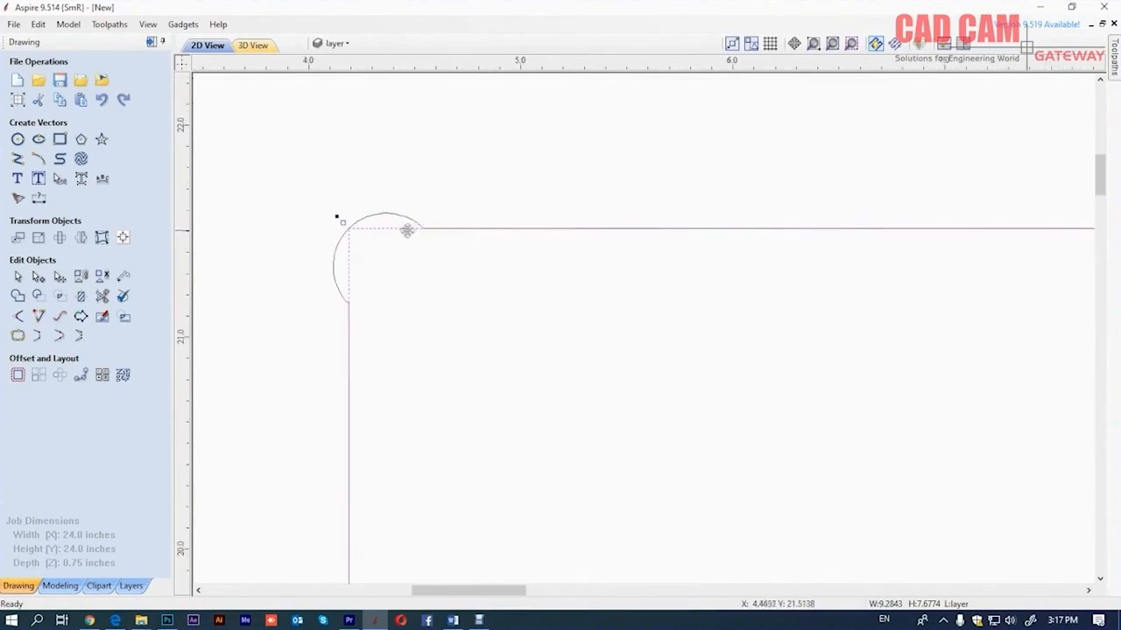
pyautogui.scroll(-4, 361, 235)
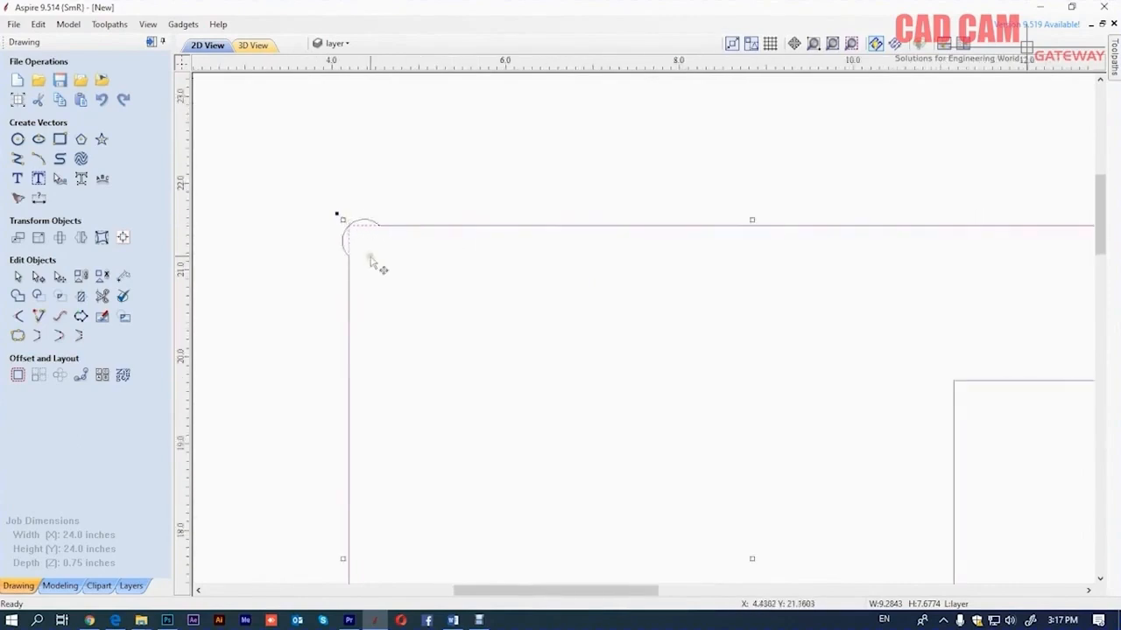
pyautogui.scroll(-3, 399, 226)
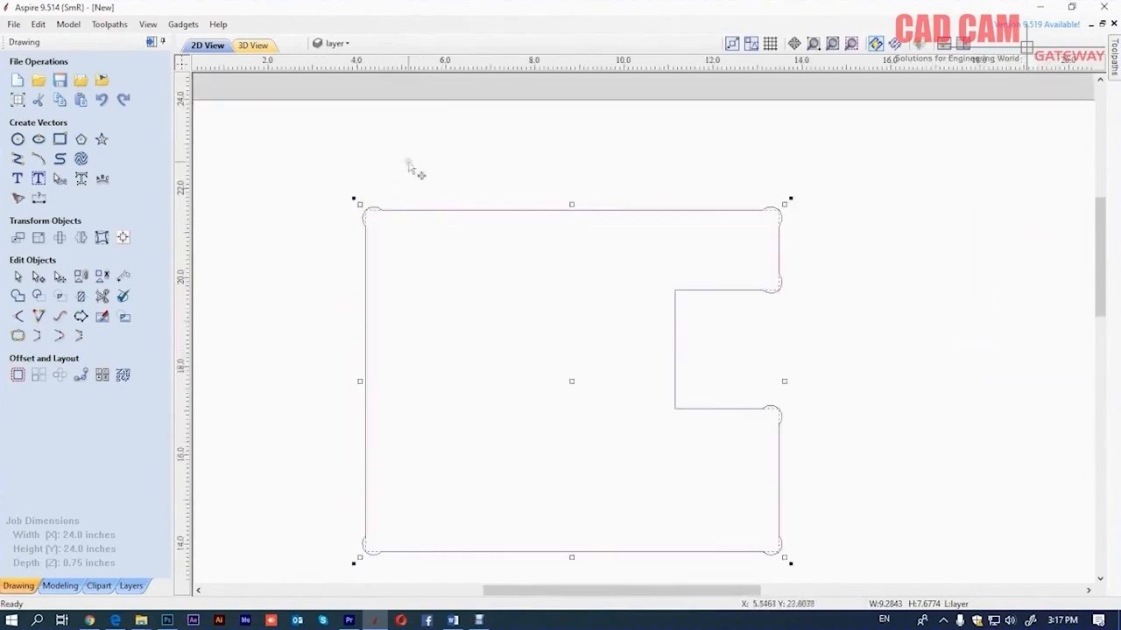
# Step: Hide the layer named "layer" so only the Layer 1 vectors are shown
pyautogui.click(336, 42)
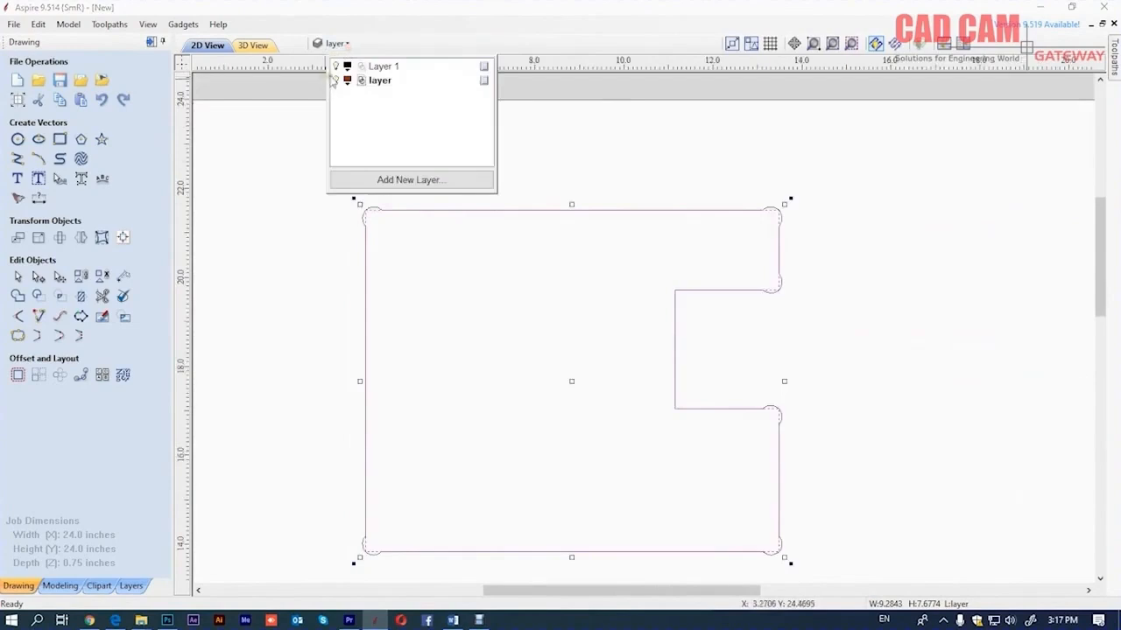
pyautogui.click(307, 226)
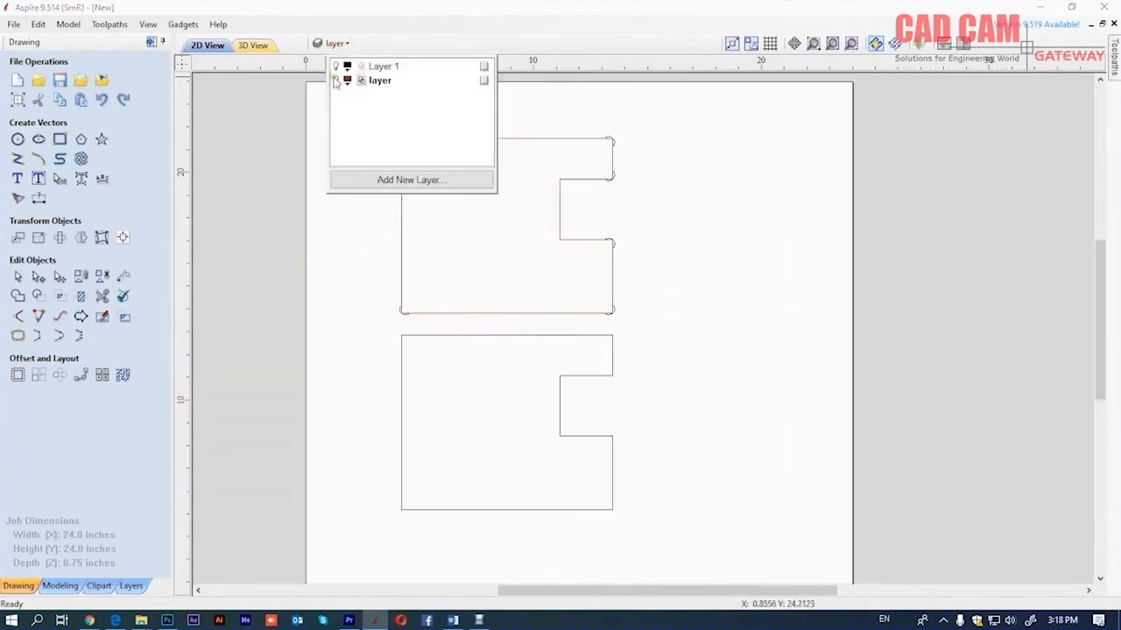
pyautogui.click(251, 190)
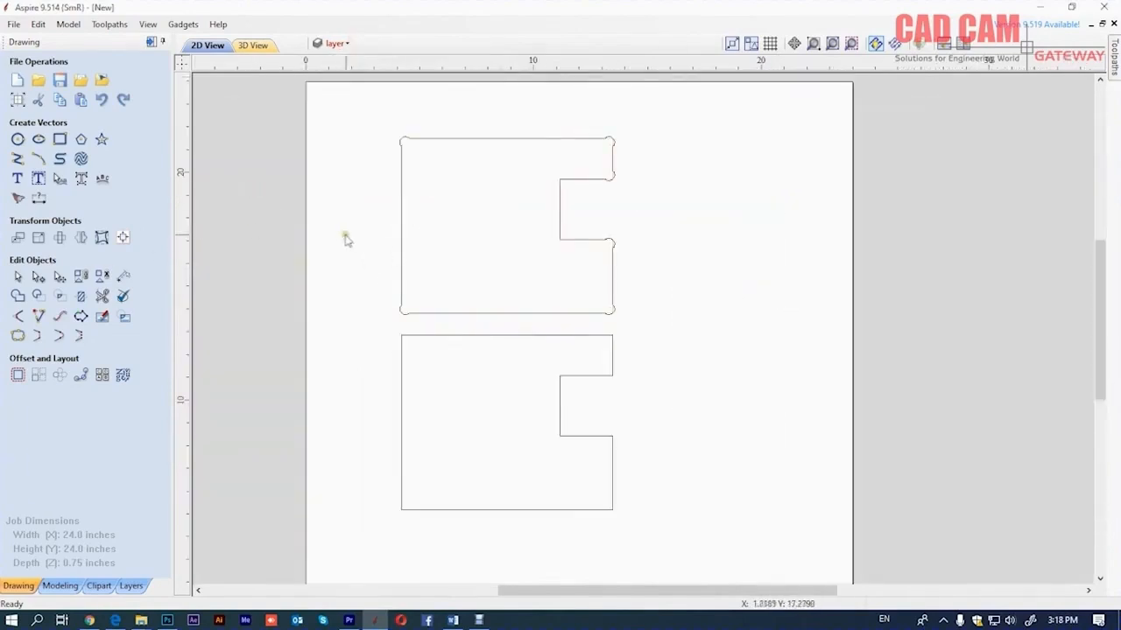
# Step: Create and calculate a pocket toolpath for the upper dog-bone shape, with the number of passes set to 1
pyautogui.click(151, 41)
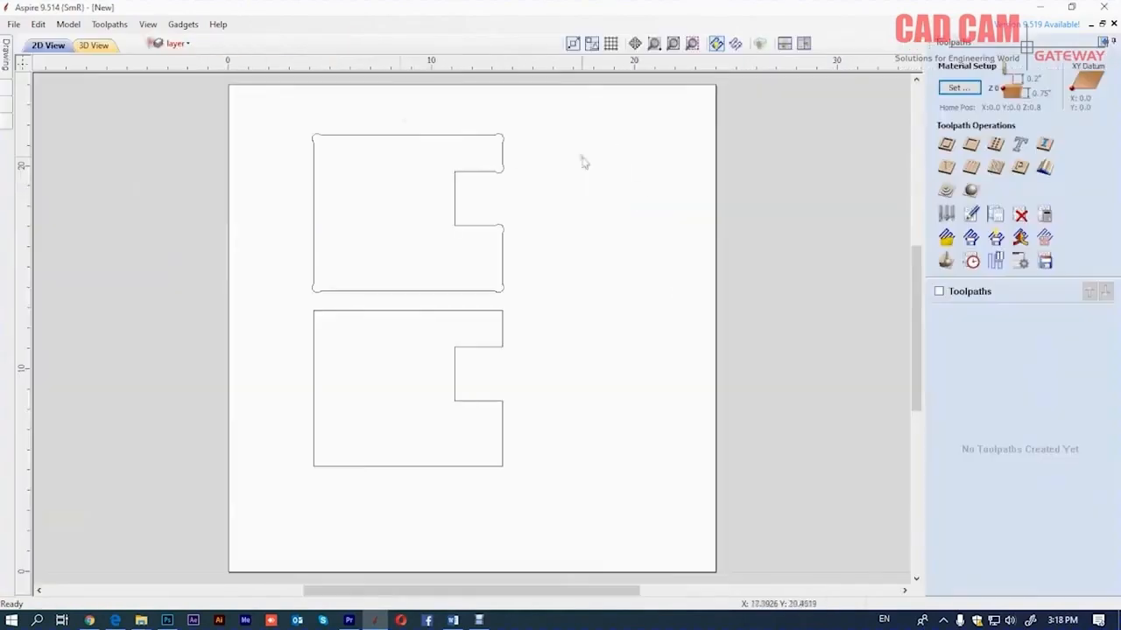
pyautogui.click(972, 149)
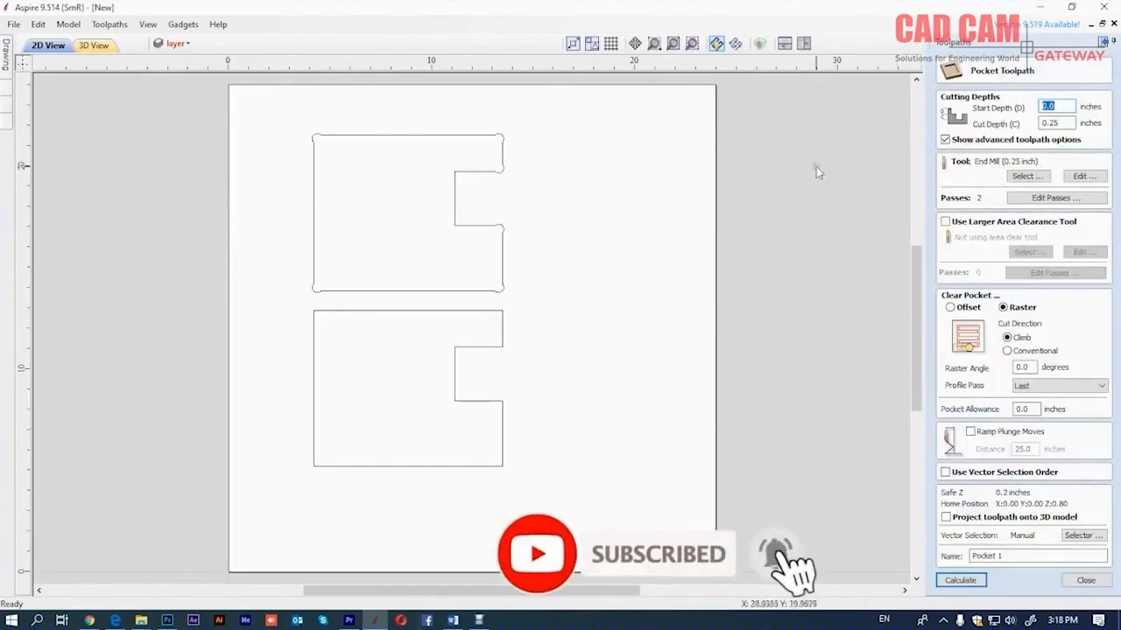
pyautogui.click(487, 172)
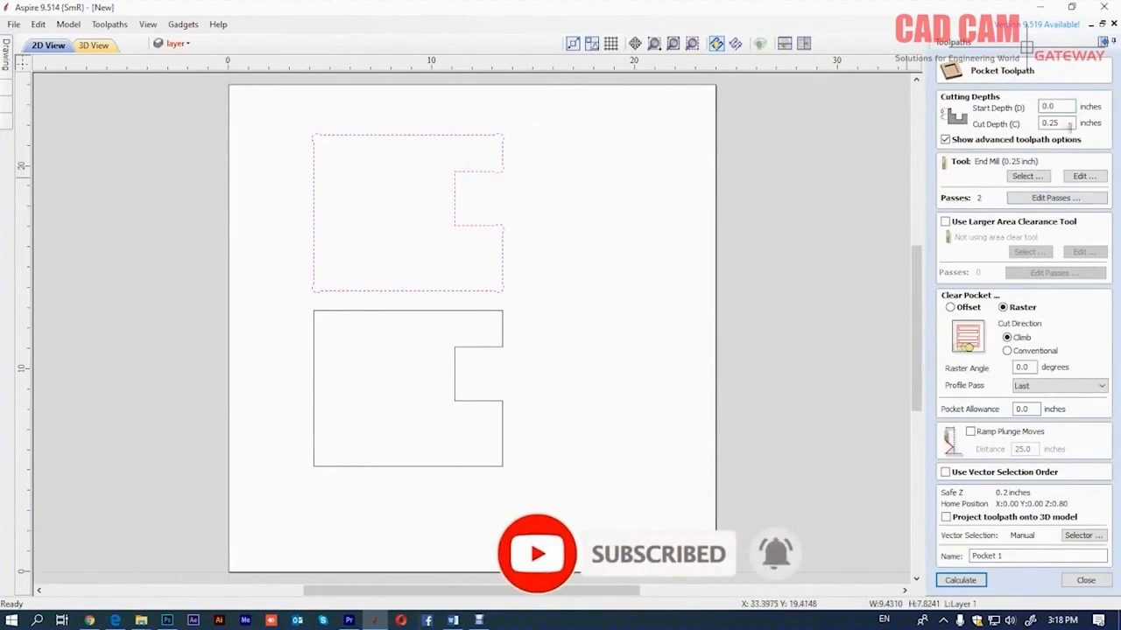
pyautogui.click(1061, 198)
pyautogui.click(564, 465)
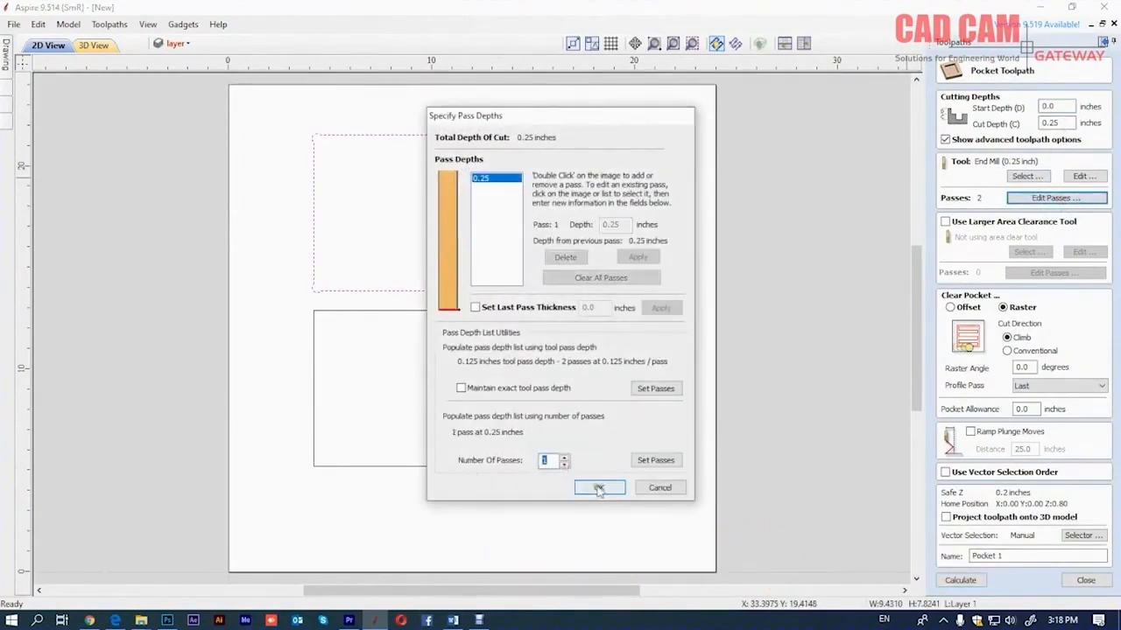
pyautogui.click(599, 487)
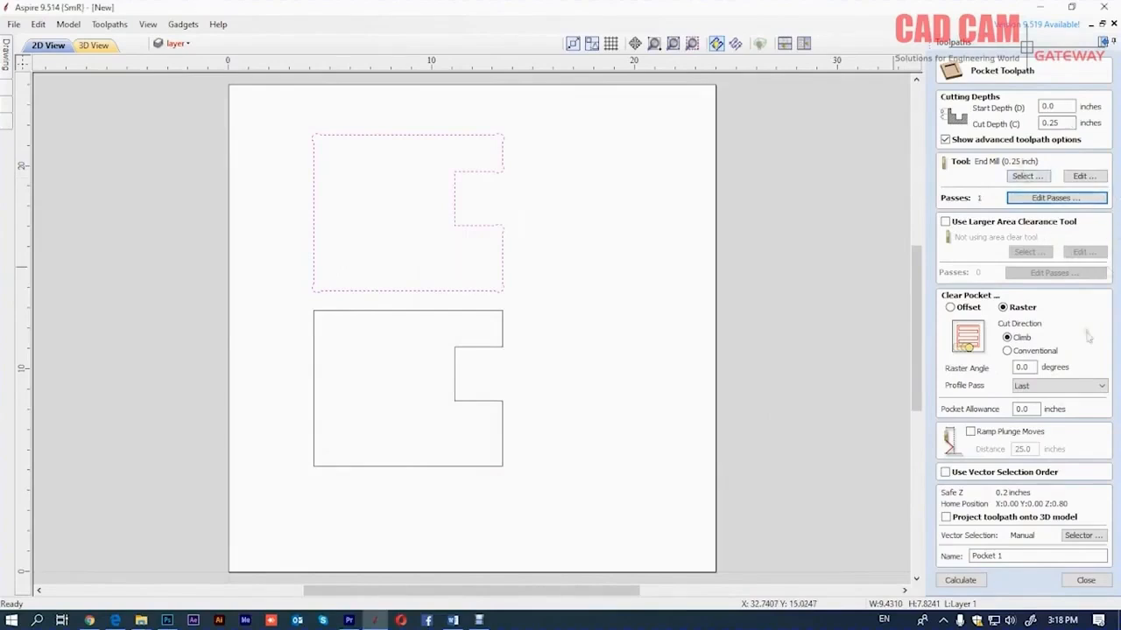
pyautogui.click(960, 581)
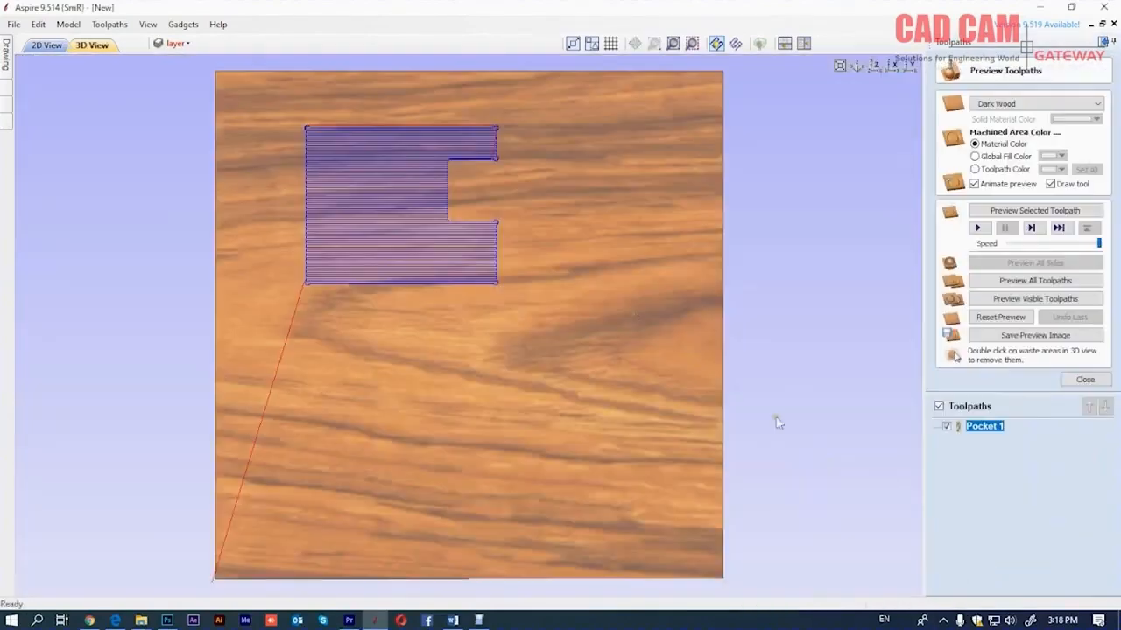
# Step: Run the 3D cutting preview of the Pocket 1 toolpath and inspect the pocket's dog-bone corners
pyautogui.scroll(2, 357, 140)
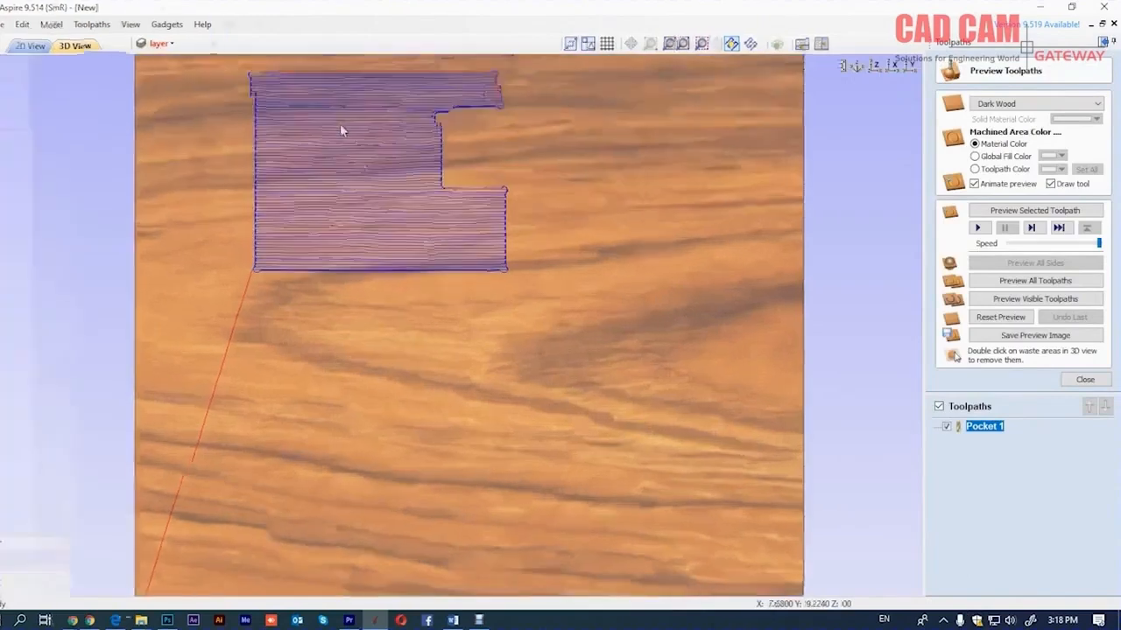
pyautogui.scroll(-2, 359, 181)
pyautogui.scroll(1, 350, 171)
pyautogui.scroll(-1, 346, 152)
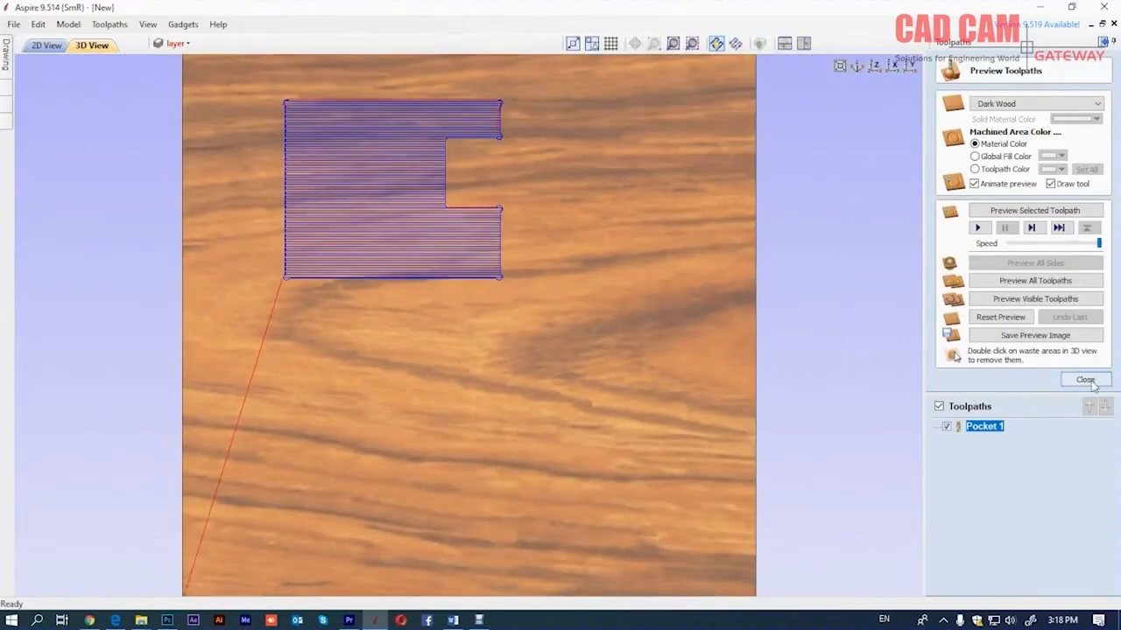
pyautogui.click(1024, 212)
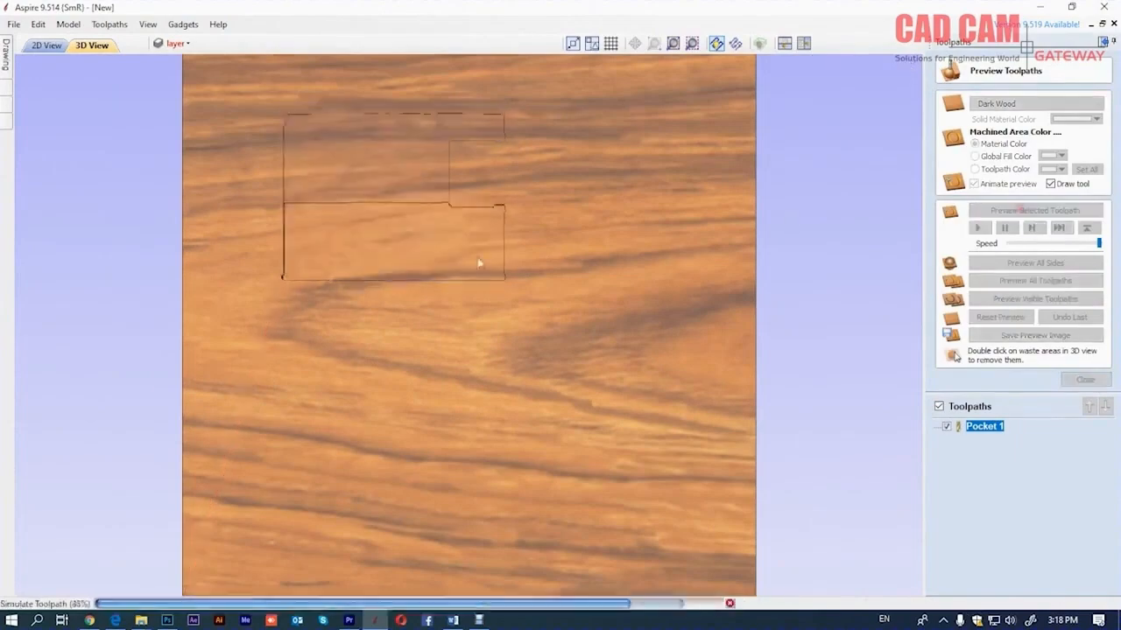
pyautogui.moveTo(412, 236); pyautogui.dragTo(336, 160)
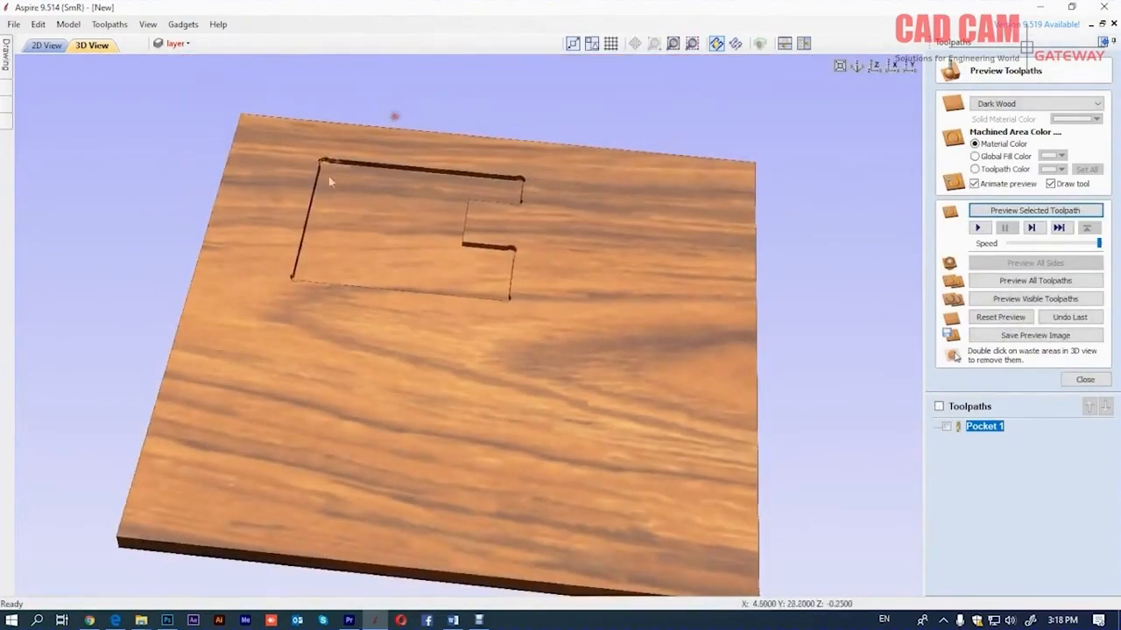
# Step: Close the preview and calculate a second pocket toolpath, 0.25 inch deep, for the lower square-cornered shape
pyautogui.scroll(3, 588, 243)
pyautogui.scroll(-3, 589, 263)
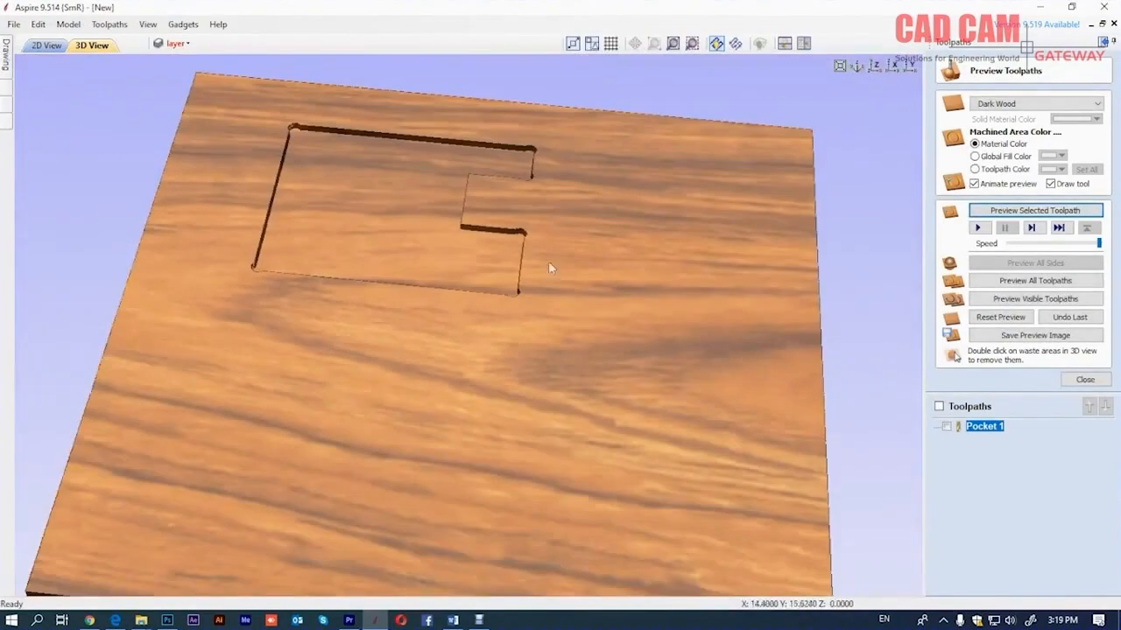
pyautogui.click(1079, 381)
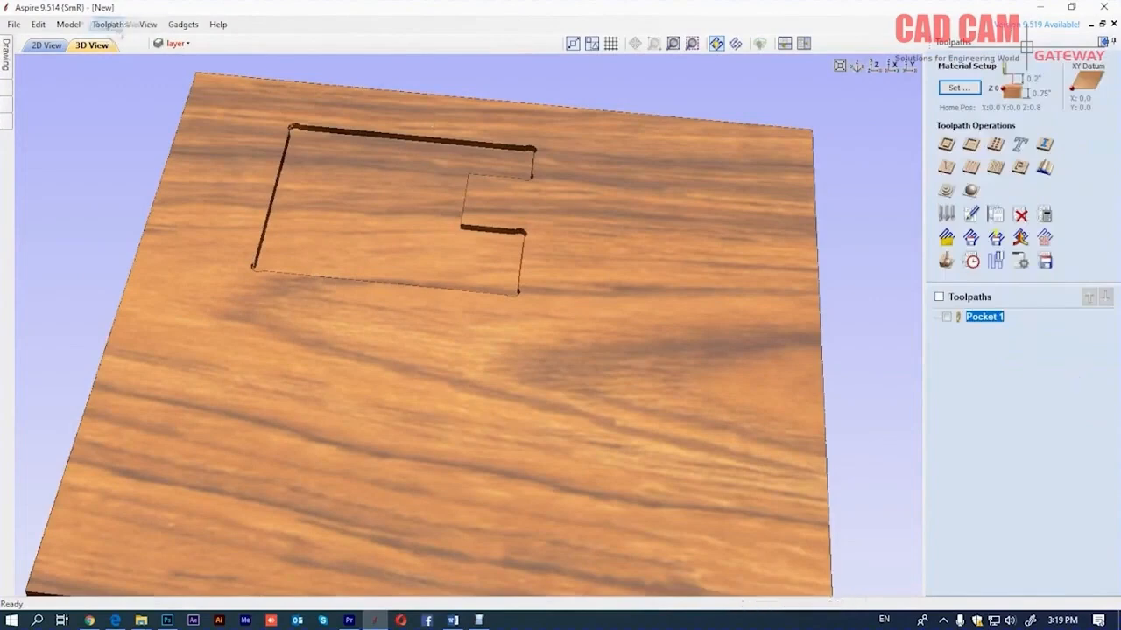
pyautogui.click(46, 44)
pyautogui.moveTo(981, 321)
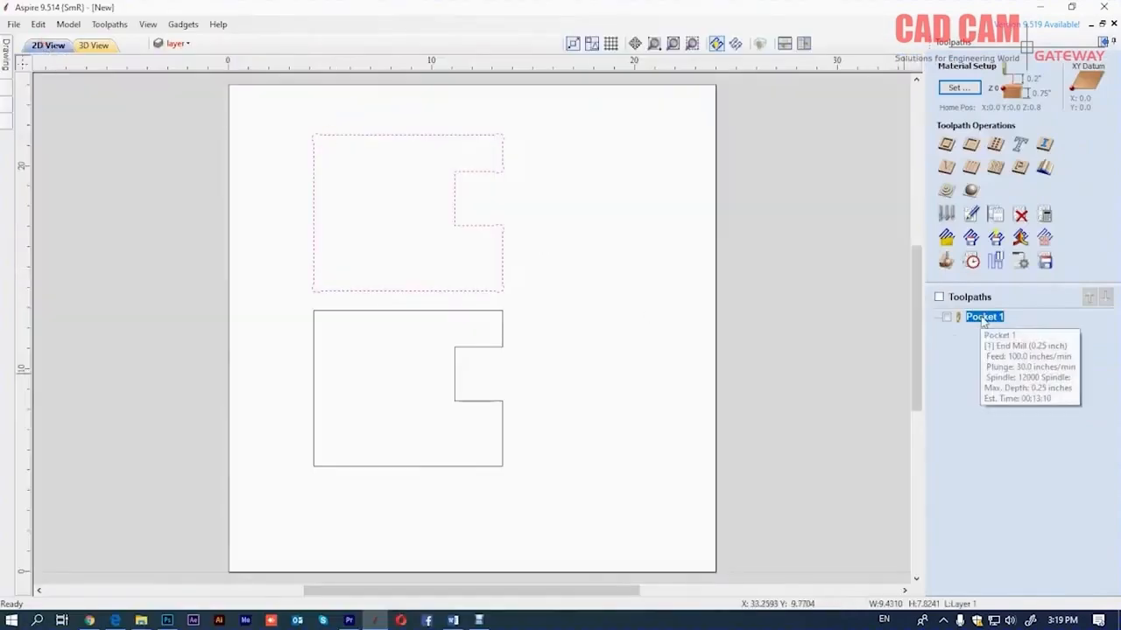
pyautogui.click(970, 143)
pyautogui.click(503, 335)
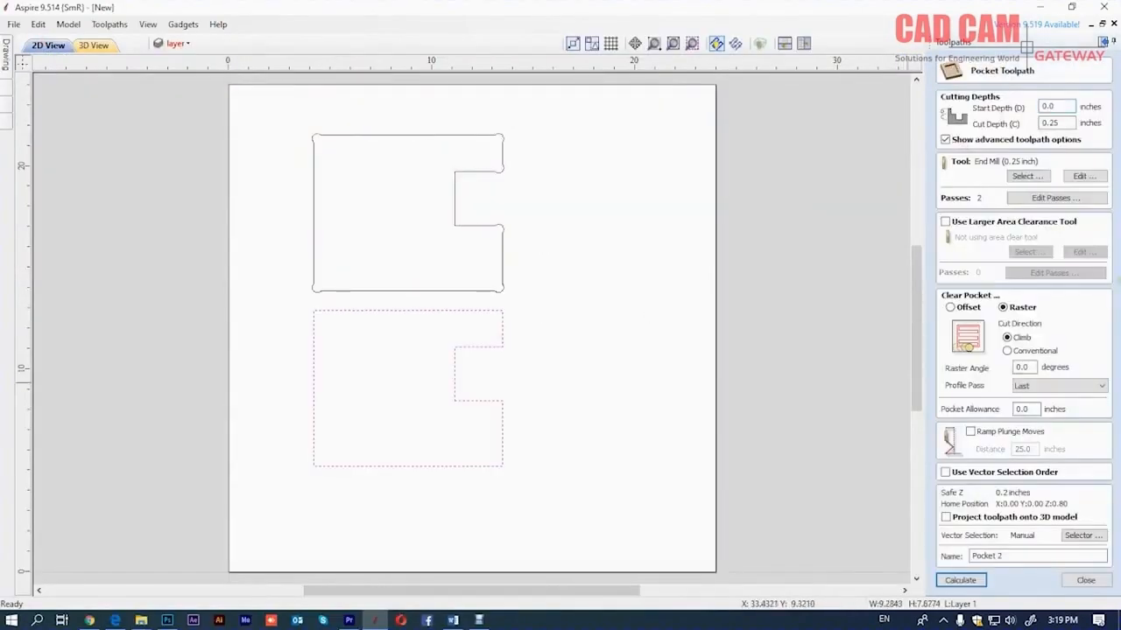
pyautogui.click(961, 580)
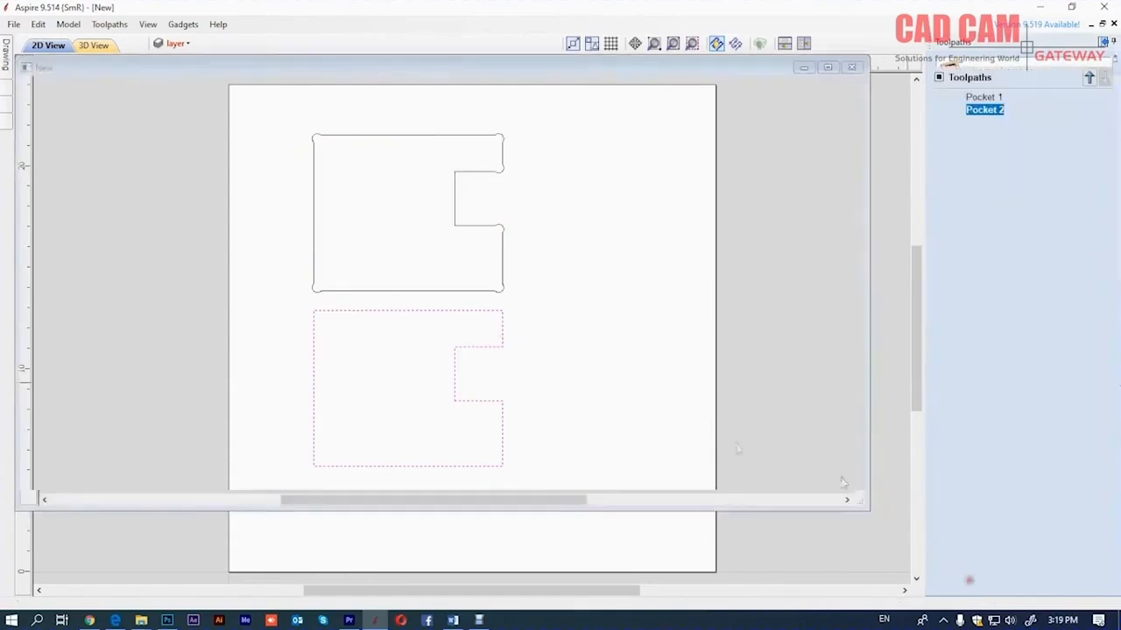
# Step: Run the 3D cutting preview of the Pocket 2 toolpath and compare its square corners with the dog-bone corners of the upper pocket
pyautogui.click(1021, 211)
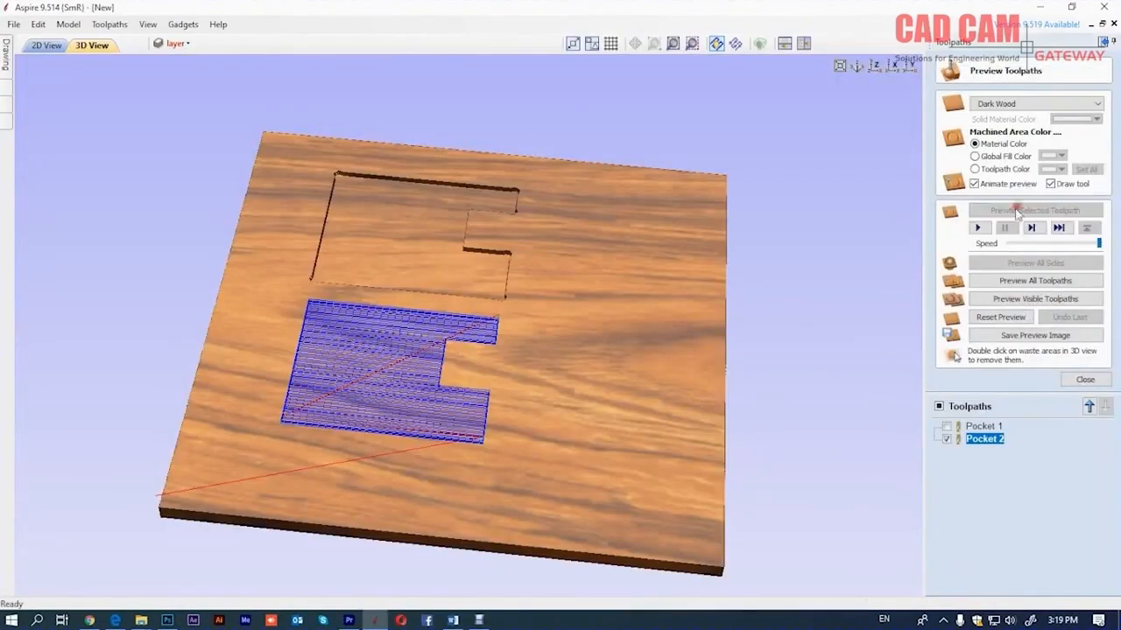
pyautogui.scroll(6, 297, 273)
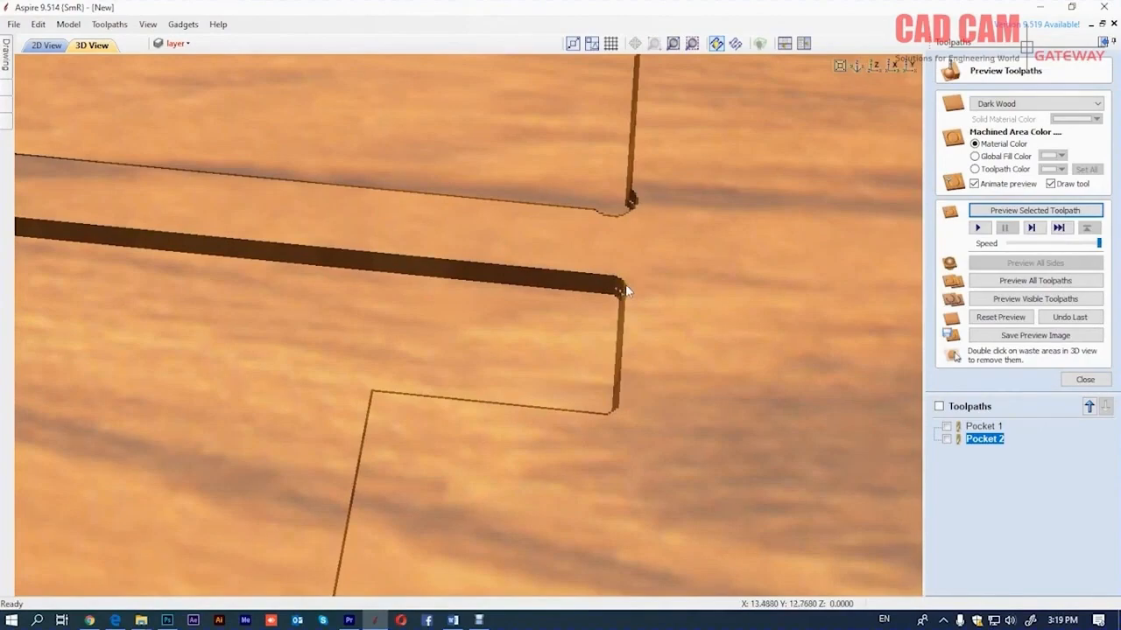
pyautogui.scroll(-10, 633, 290)
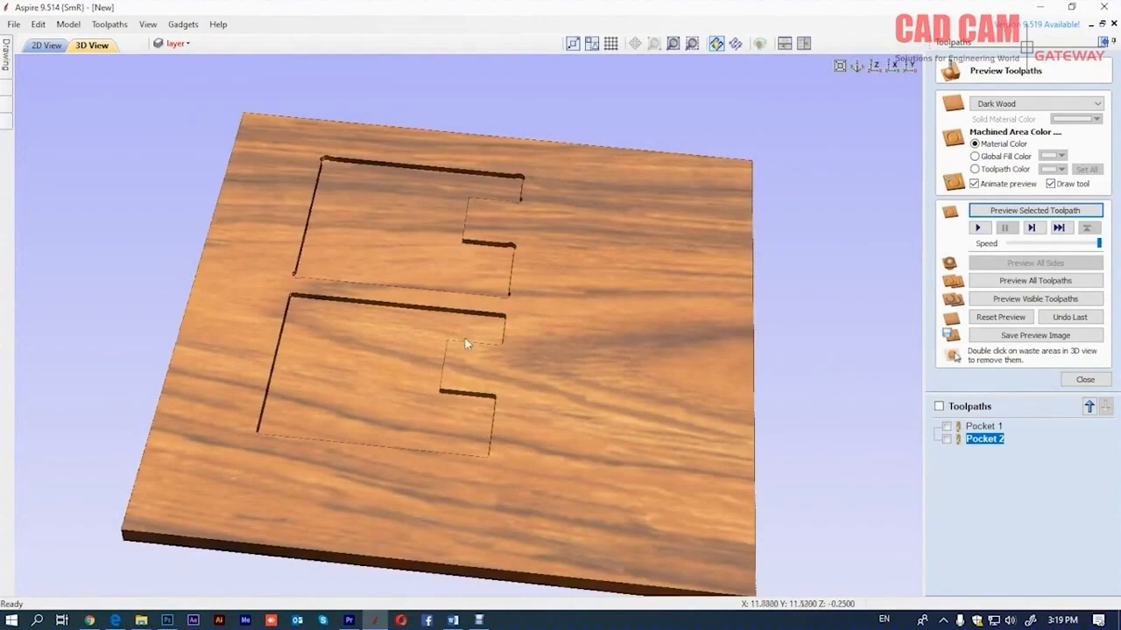
pyautogui.scroll(10, 486, 346)
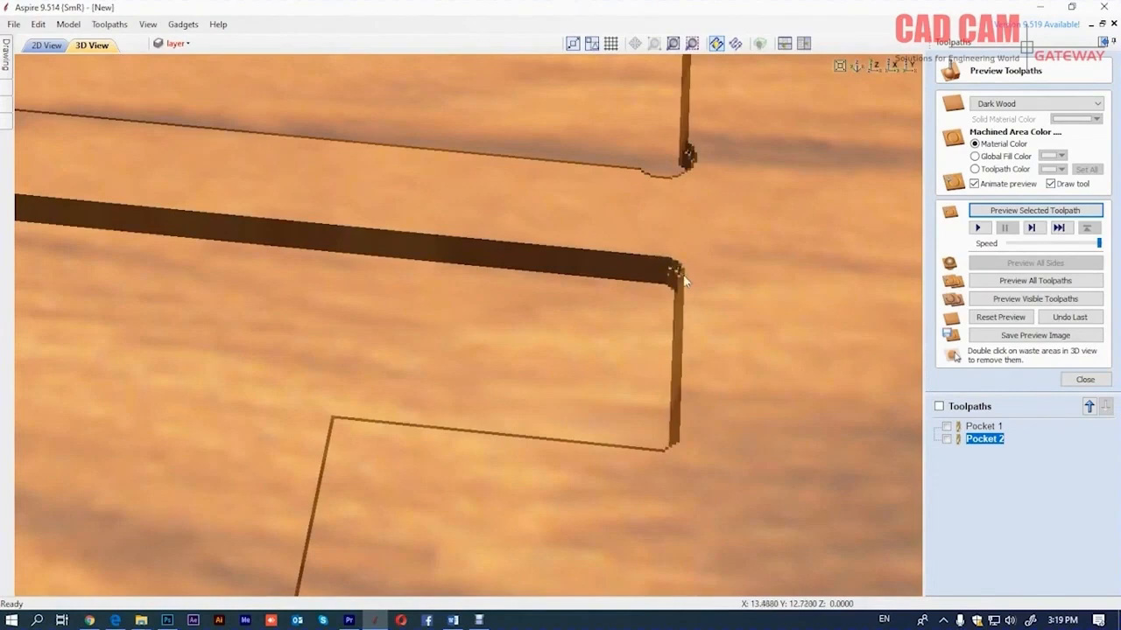
pyautogui.scroll(-8, 639, 465)
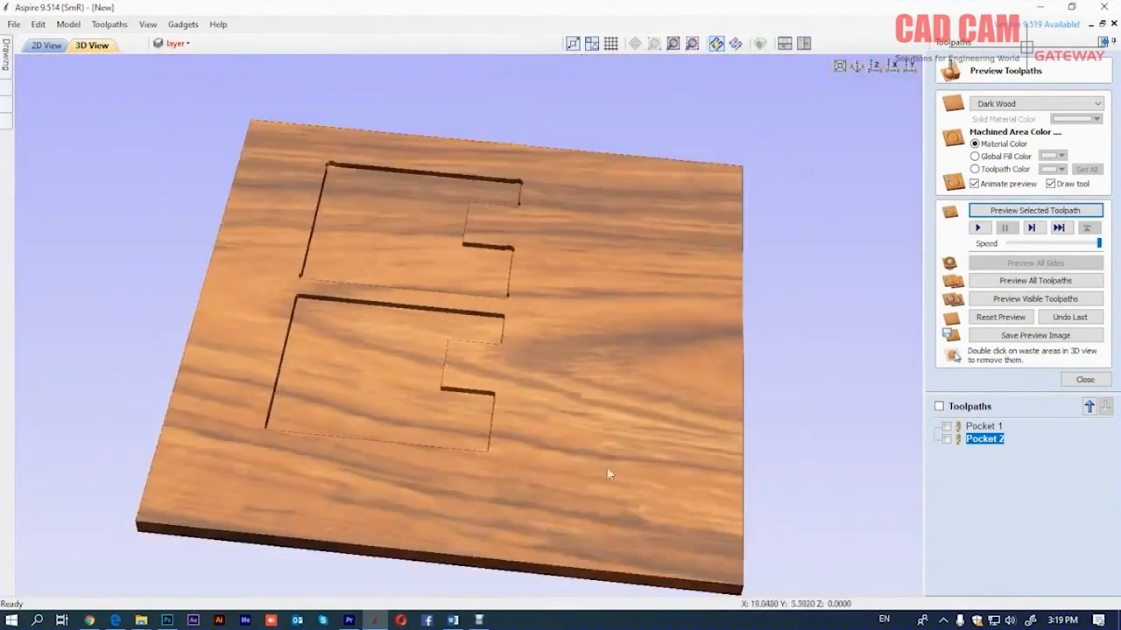
pyautogui.scroll(6, 383, 170)
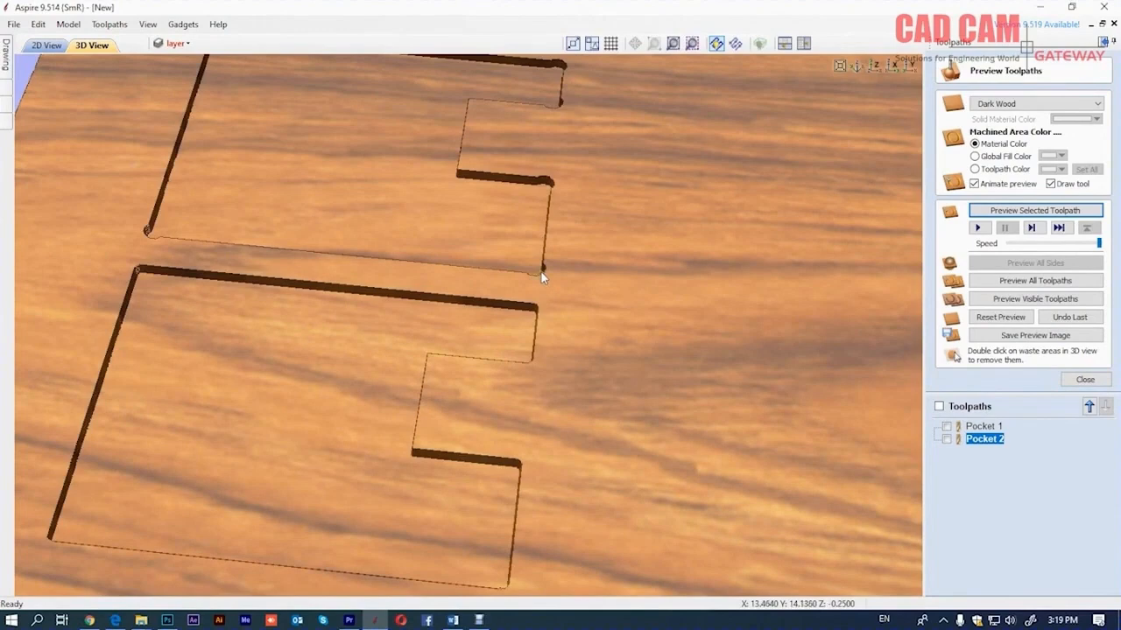
pyautogui.click(1084, 379)
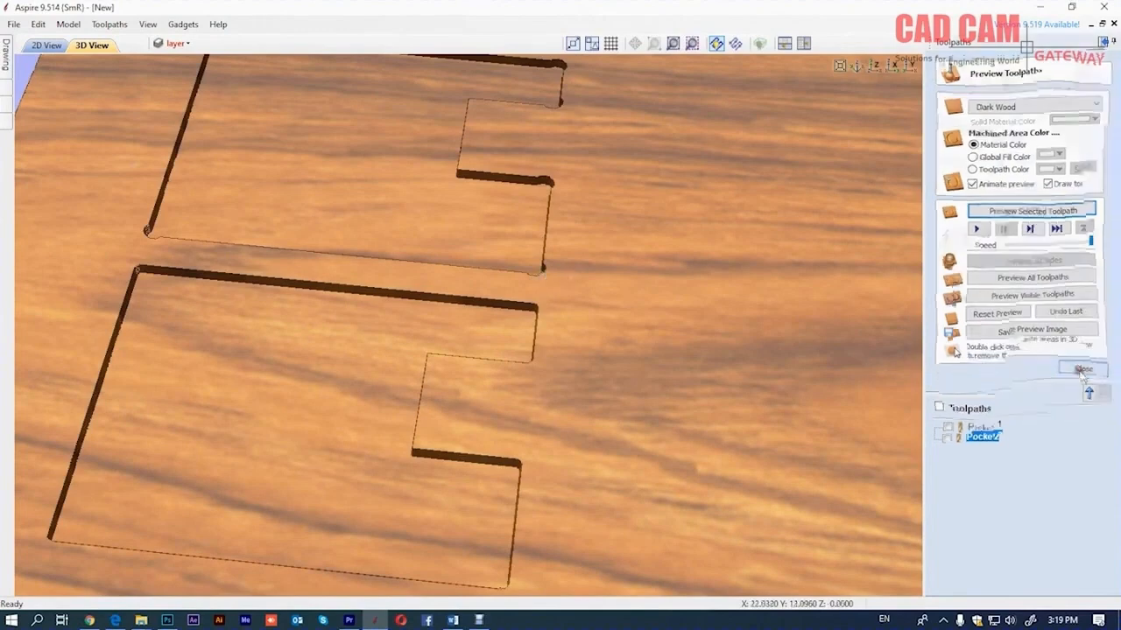
# Step: Show the layer named "layer" in the 2D view and examine how its square corner fits the upper shape's bottom-left dog-bone fillet
pyautogui.click(35, 44)
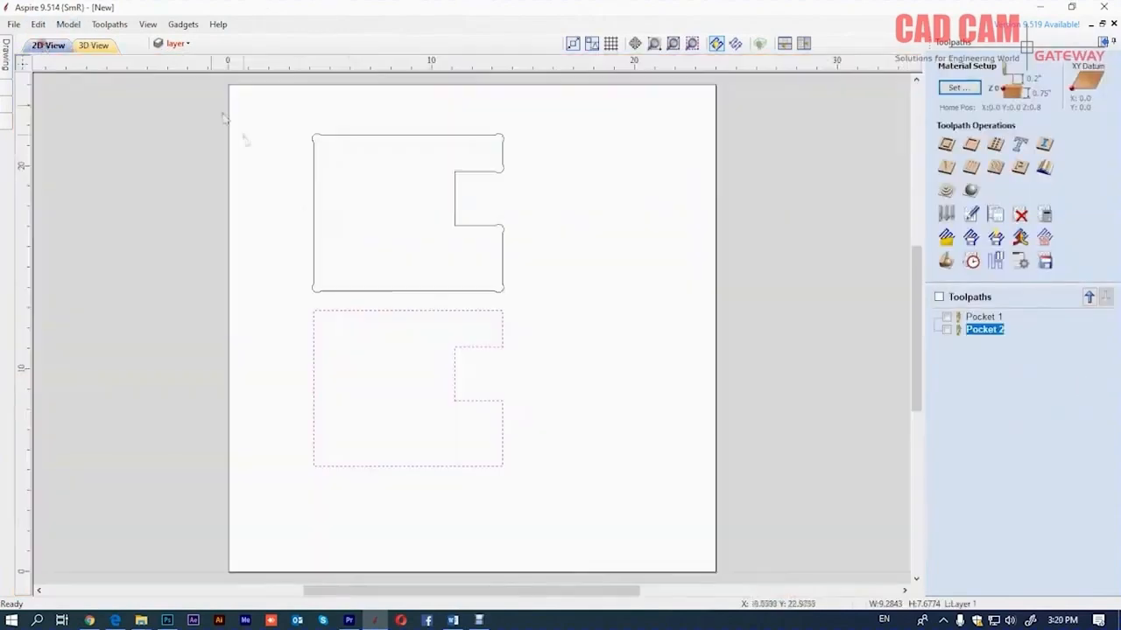
pyautogui.scroll(1, 374, 216)
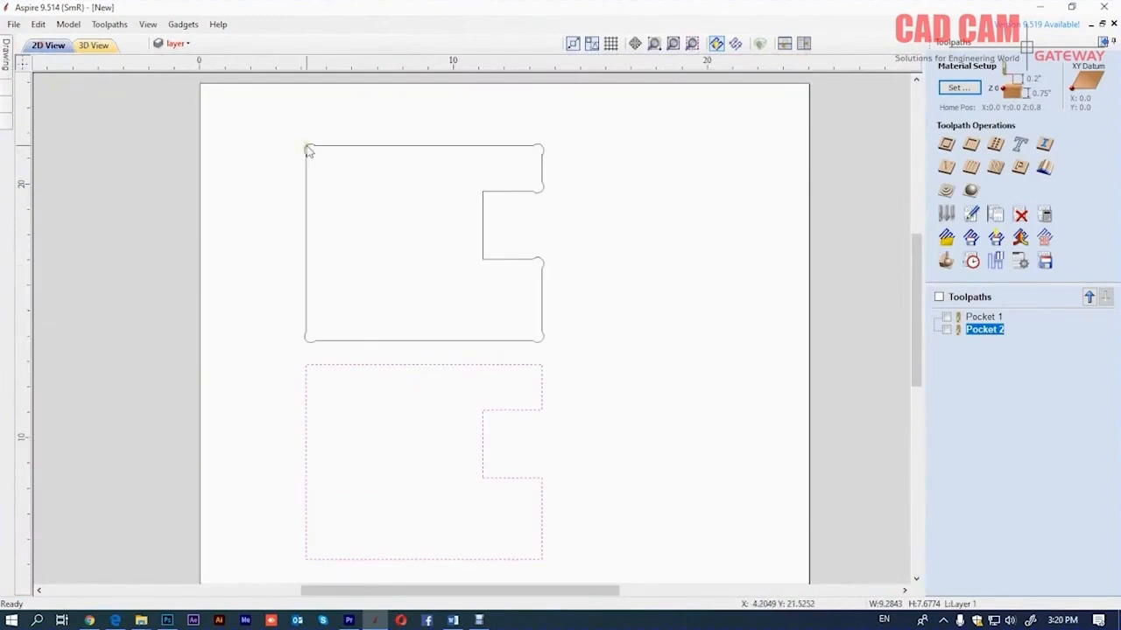
pyautogui.click(175, 43)
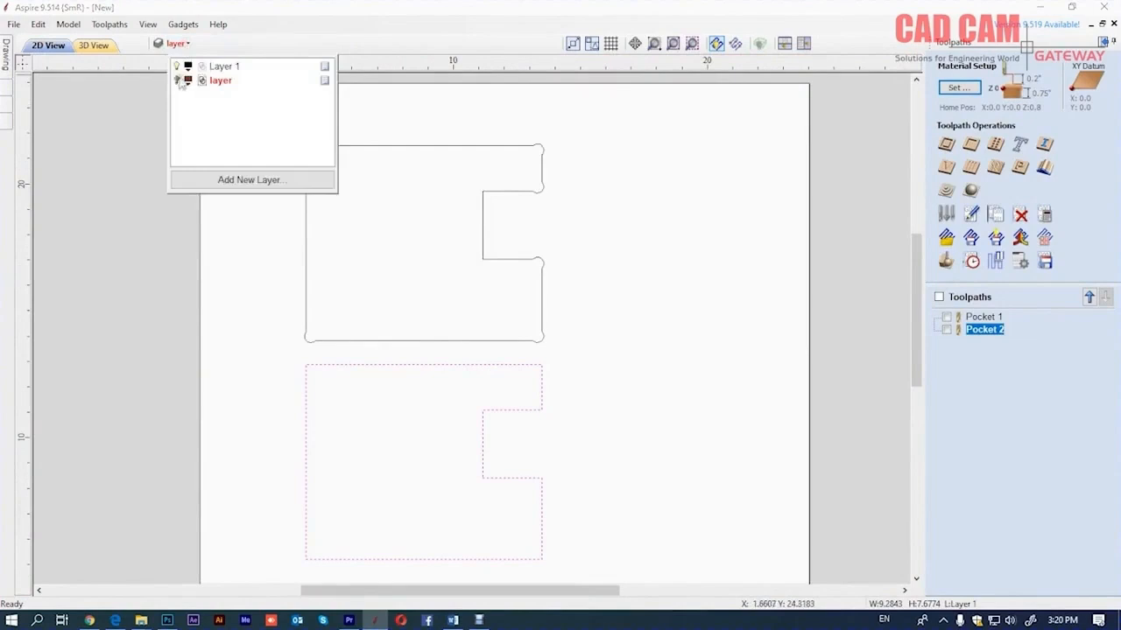
pyautogui.click(252, 251)
pyautogui.scroll(5, 298, 315)
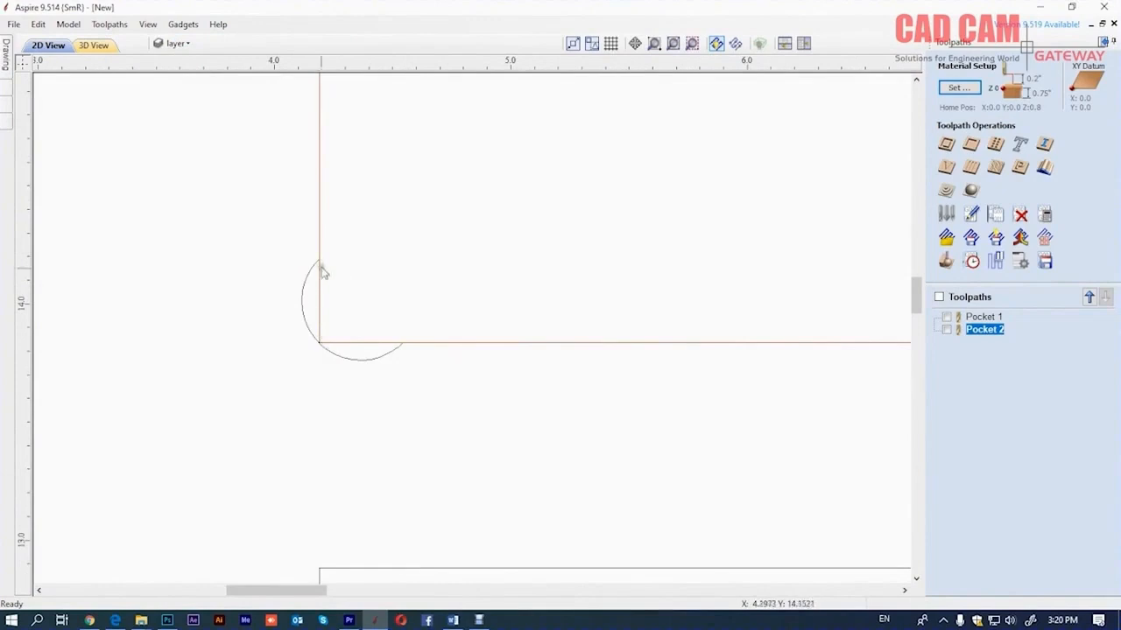
pyautogui.scroll(-4, 332, 321)
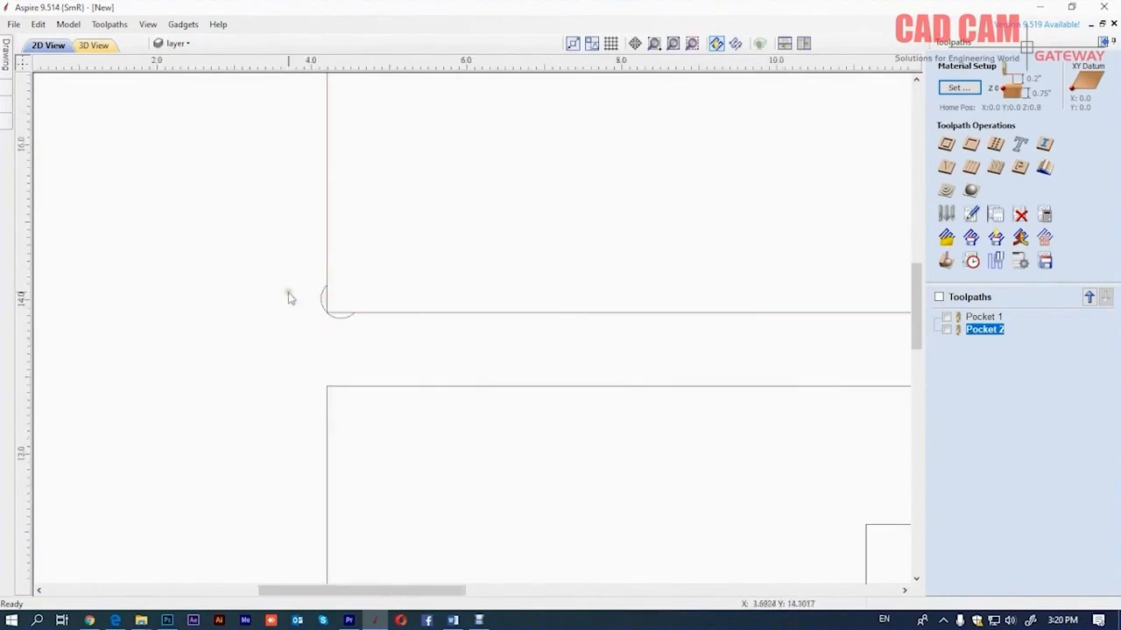
pyautogui.scroll(2, 289, 276)
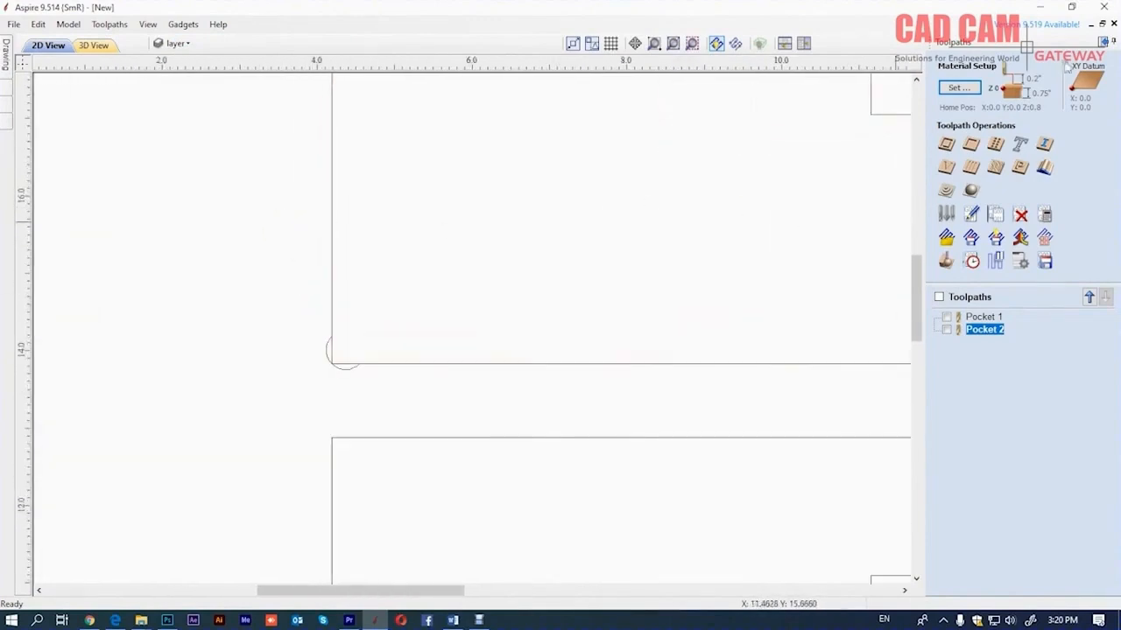
# Step: Hide the layer named "layer" and set the Create Fillets tool to the T-Bone fillet type
pyautogui.click(1101, 42)
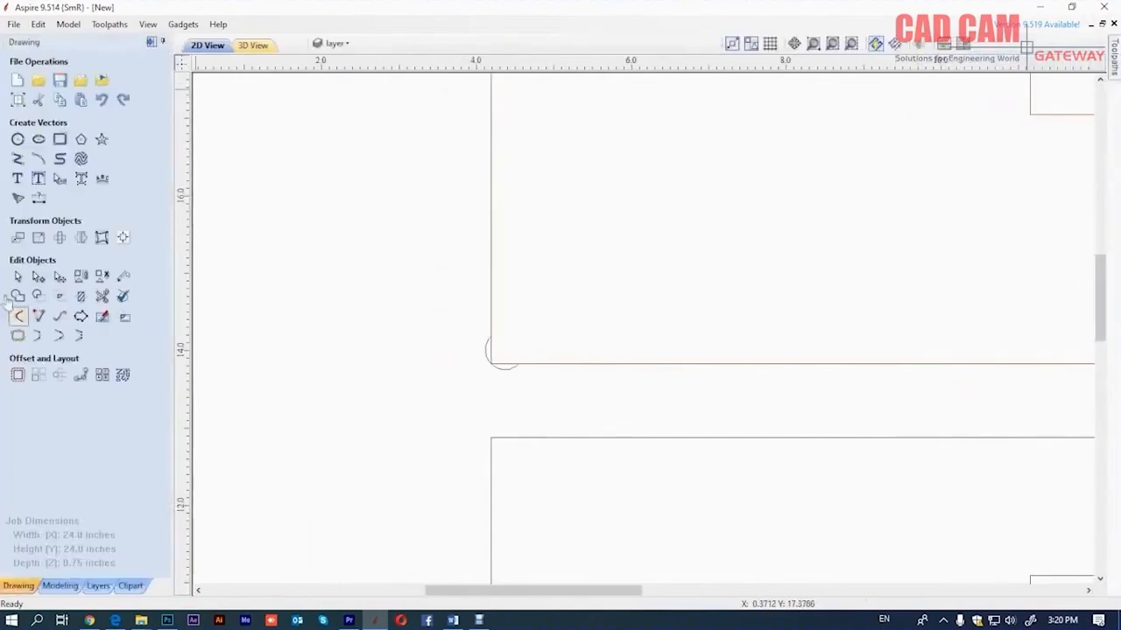
pyautogui.click(17, 316)
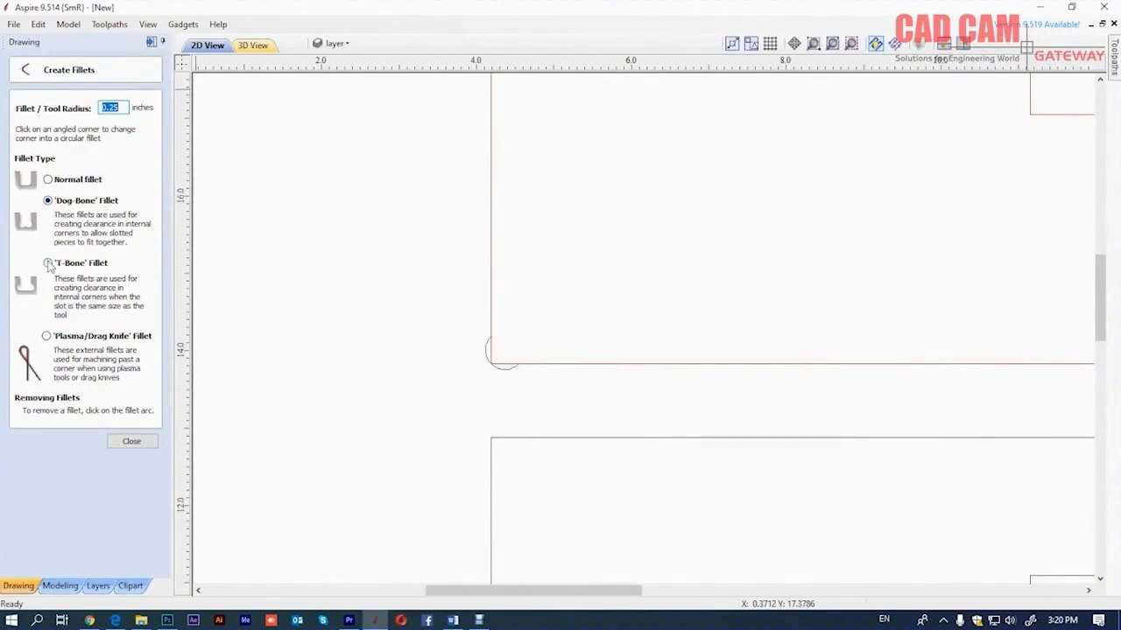
pyautogui.scroll(-7, 284, 373)
pyautogui.scroll(1, 439, 278)
pyautogui.scroll(-1, 455, 267)
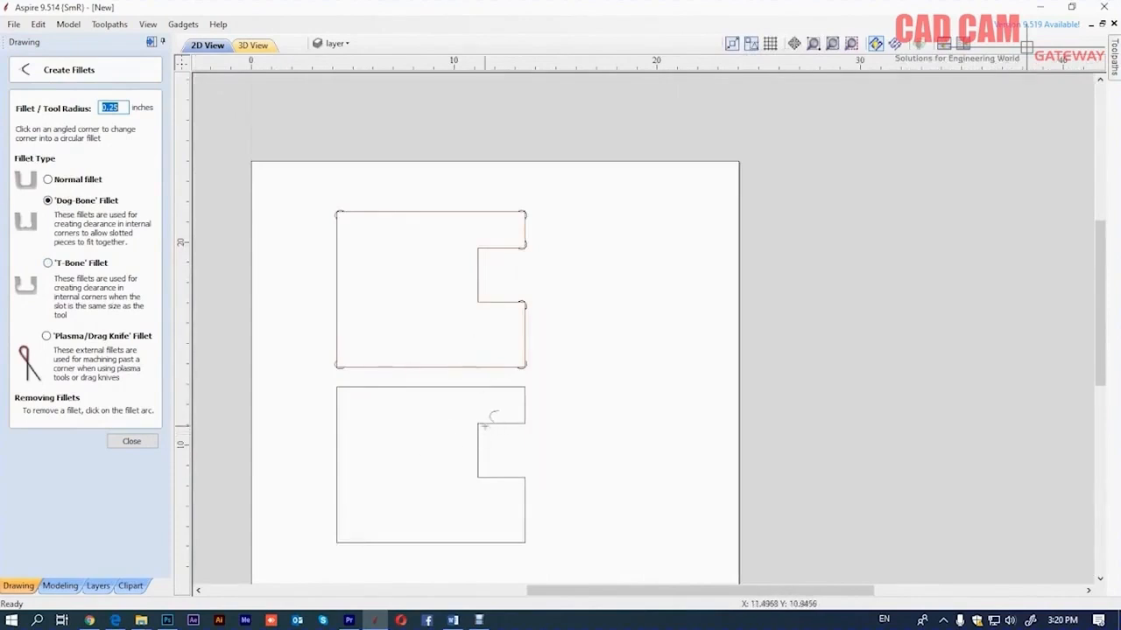
pyautogui.click(334, 42)
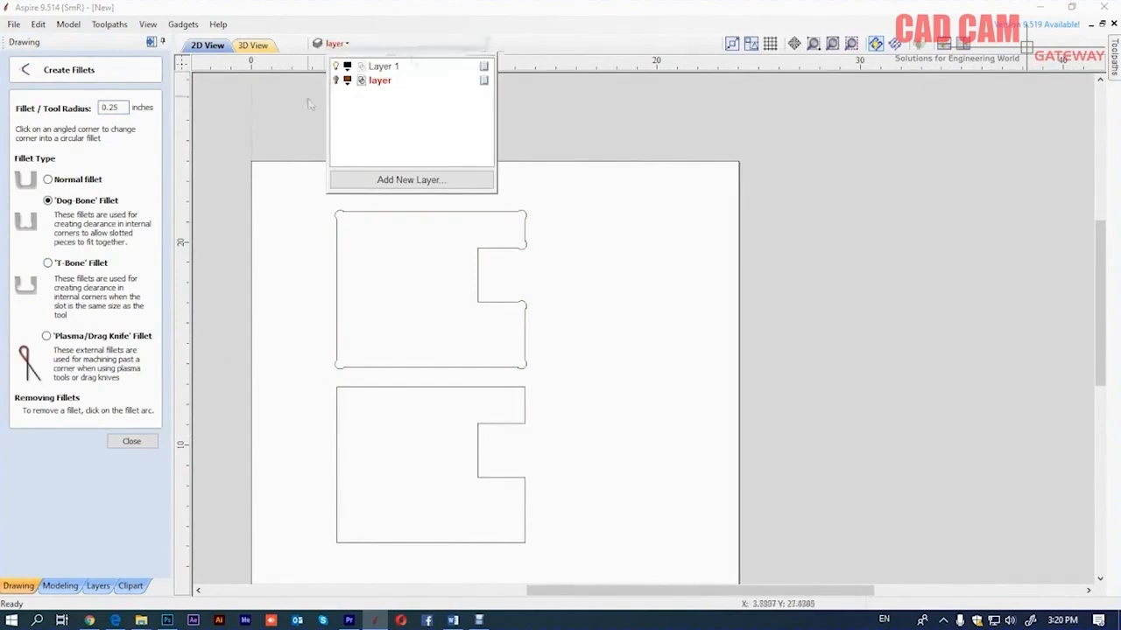
pyautogui.click(448, 35)
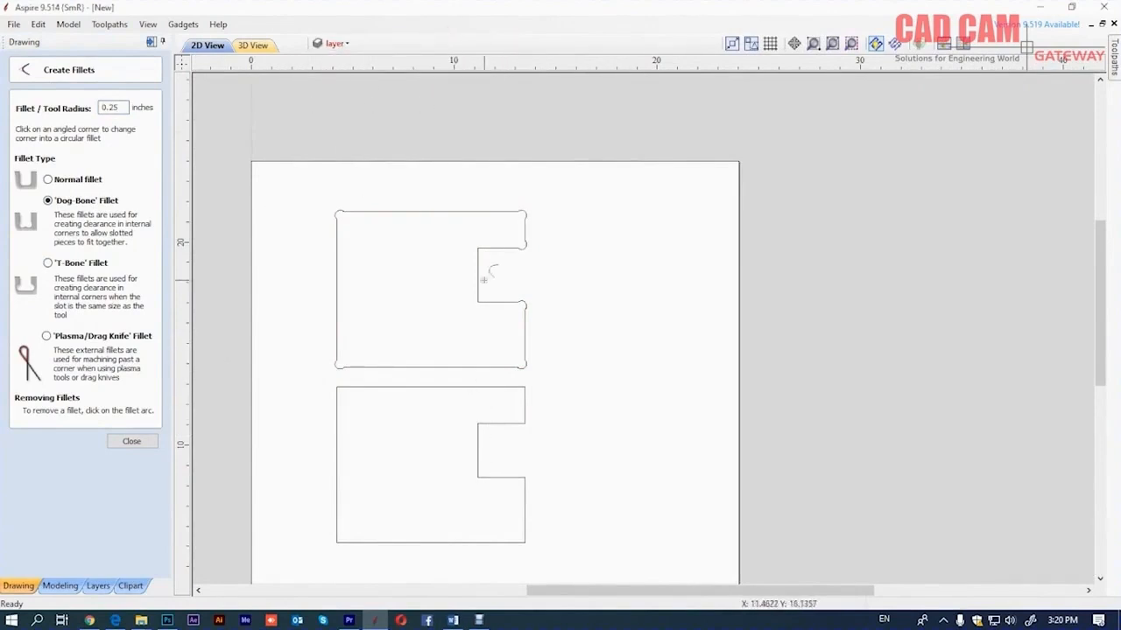
pyautogui.scroll(1, 408, 380)
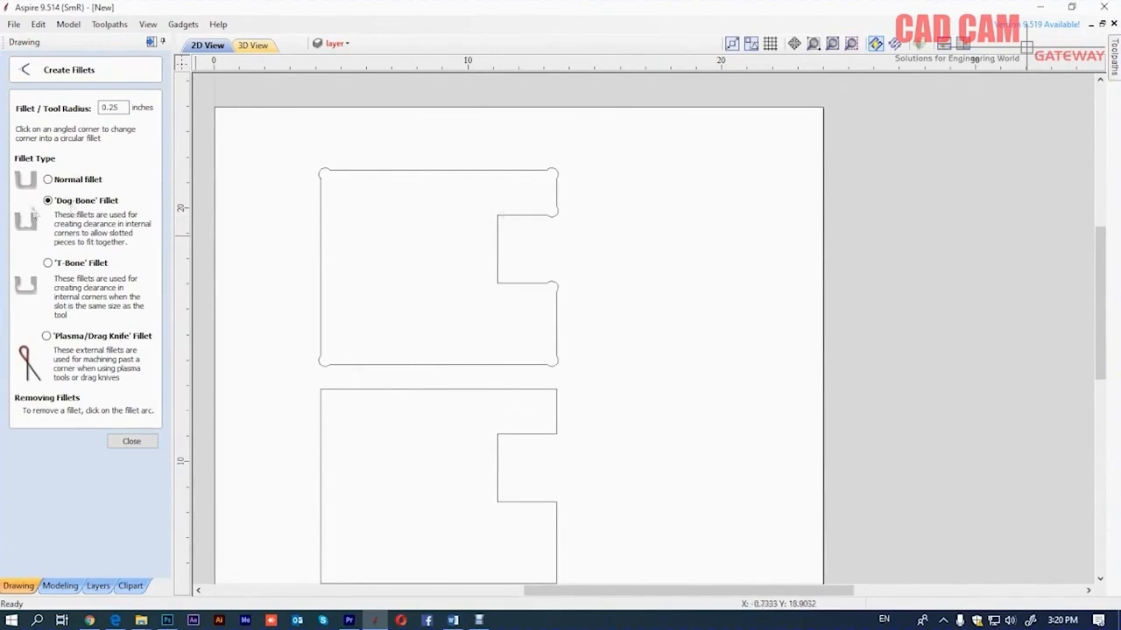
pyautogui.click(48, 263)
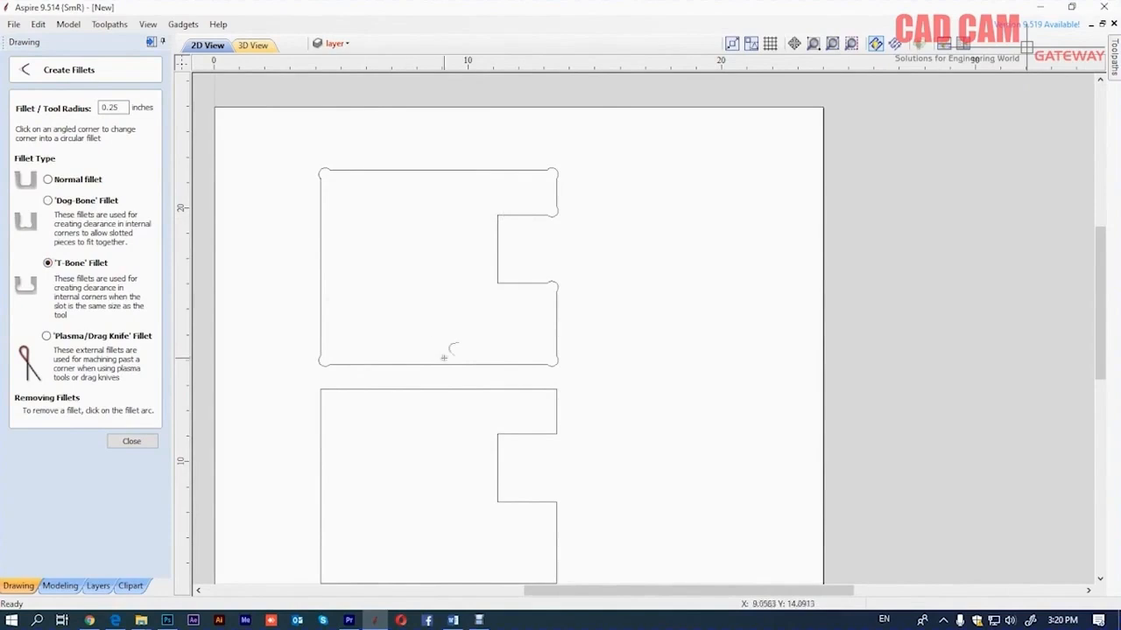
# Step: Try T-bone fillets on the two inner notch corners of the upper shape and undo them
pyautogui.click(498, 281)
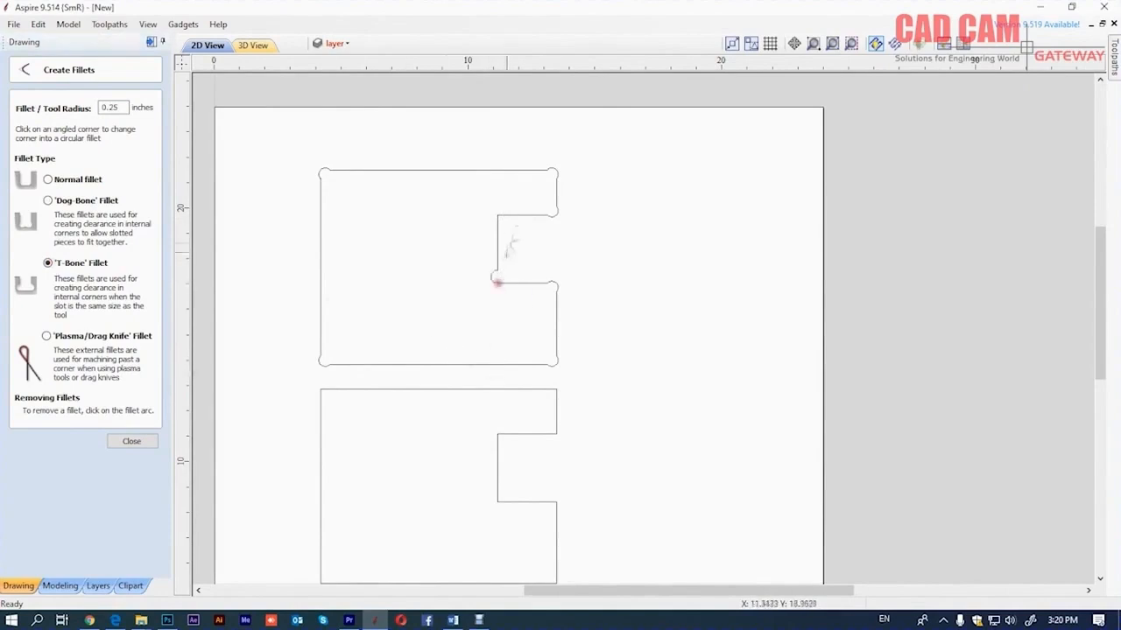
pyautogui.click(496, 218)
pyautogui.hotkey('ctrl', 'z')
# Step: Add 0.25-inch T-bone fillets to the two inner notch corners of the lower shape
pyautogui.click(498, 436)
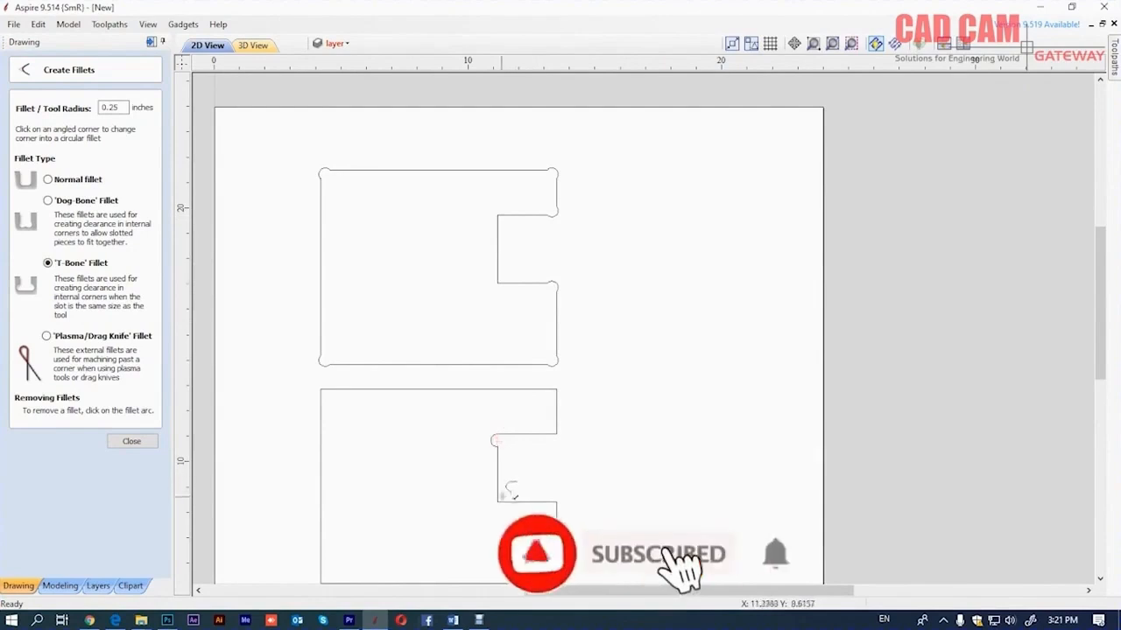
pyautogui.click(498, 501)
pyautogui.click(499, 500)
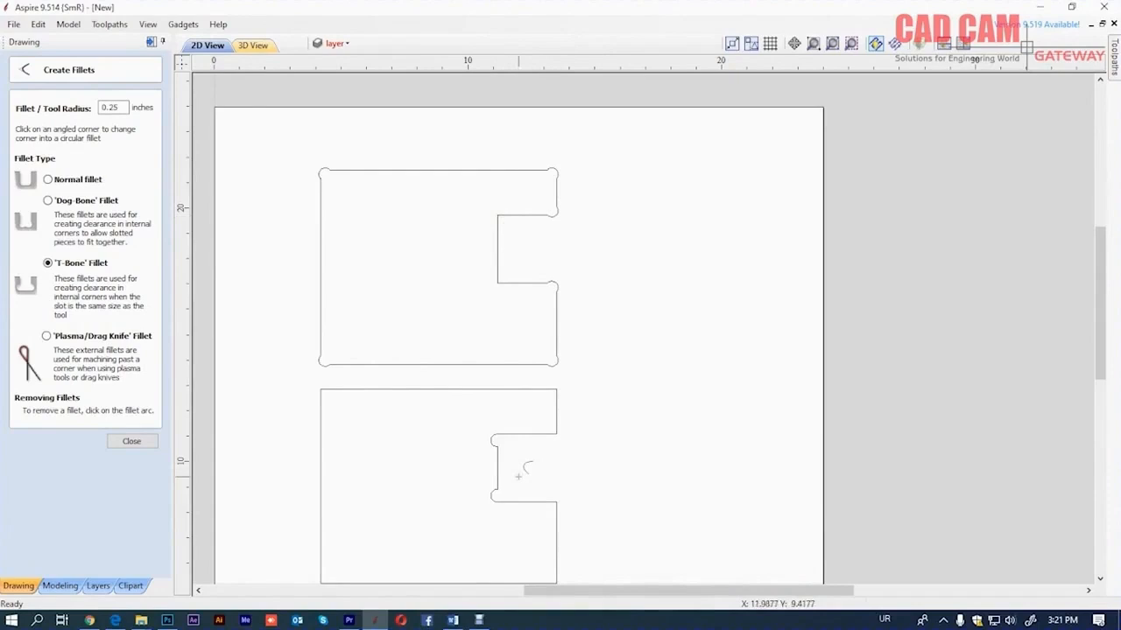
# Step: Replace the dog-bone fillets on the upper shape's six corners with 0.25-inch T-bone fillets
pyautogui.click(555, 388)
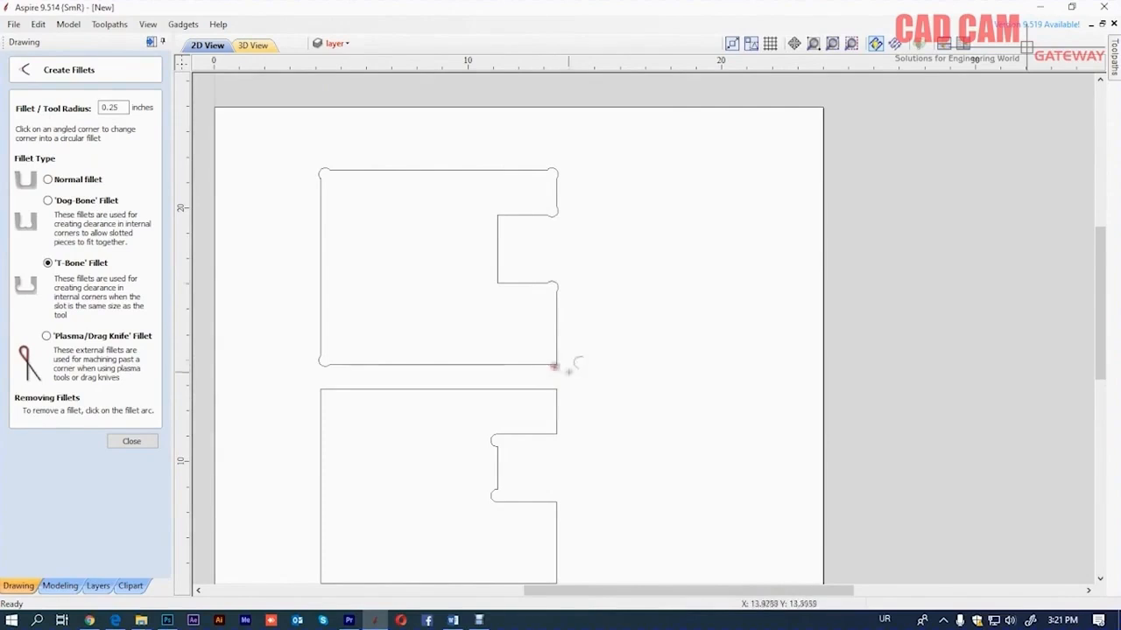
pyautogui.click(554, 364)
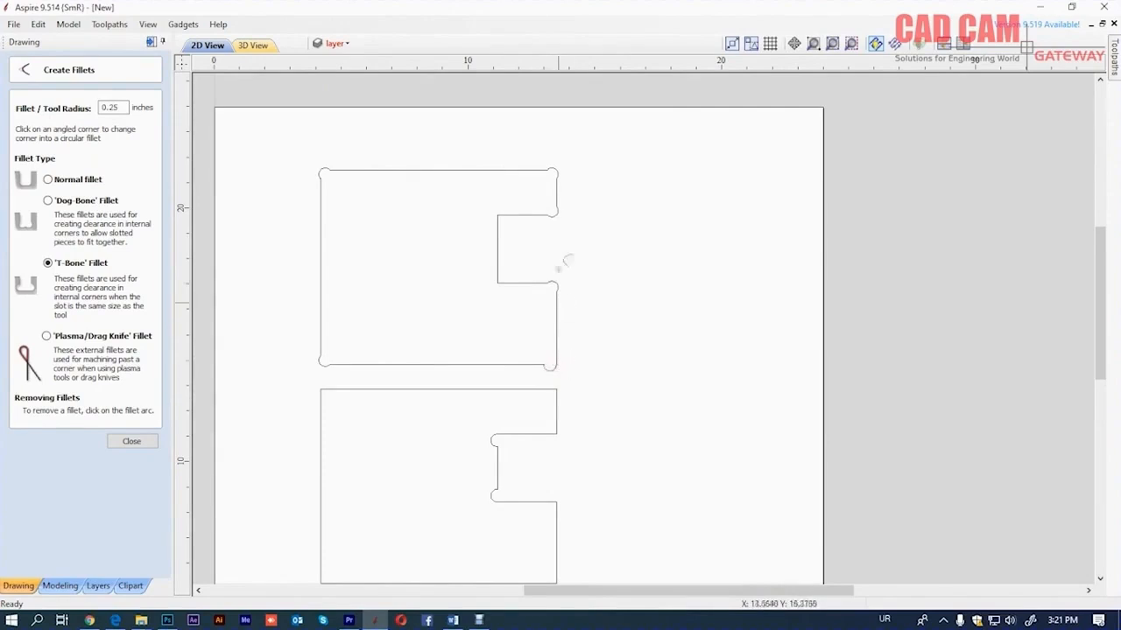
pyautogui.click(555, 171)
pyautogui.click(556, 213)
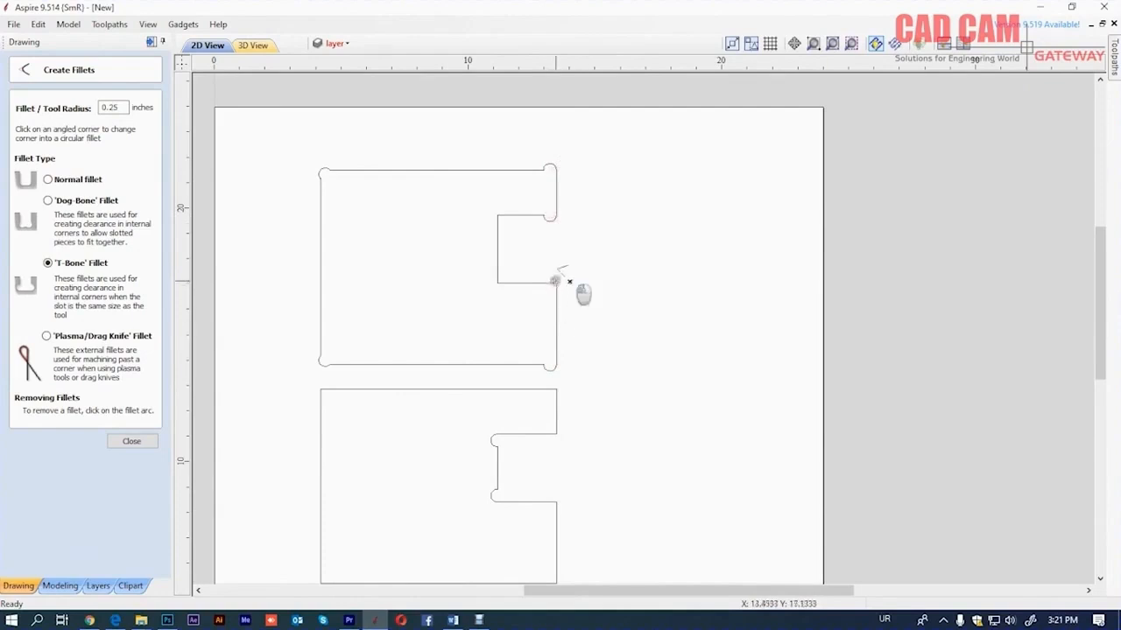
pyautogui.click(553, 281)
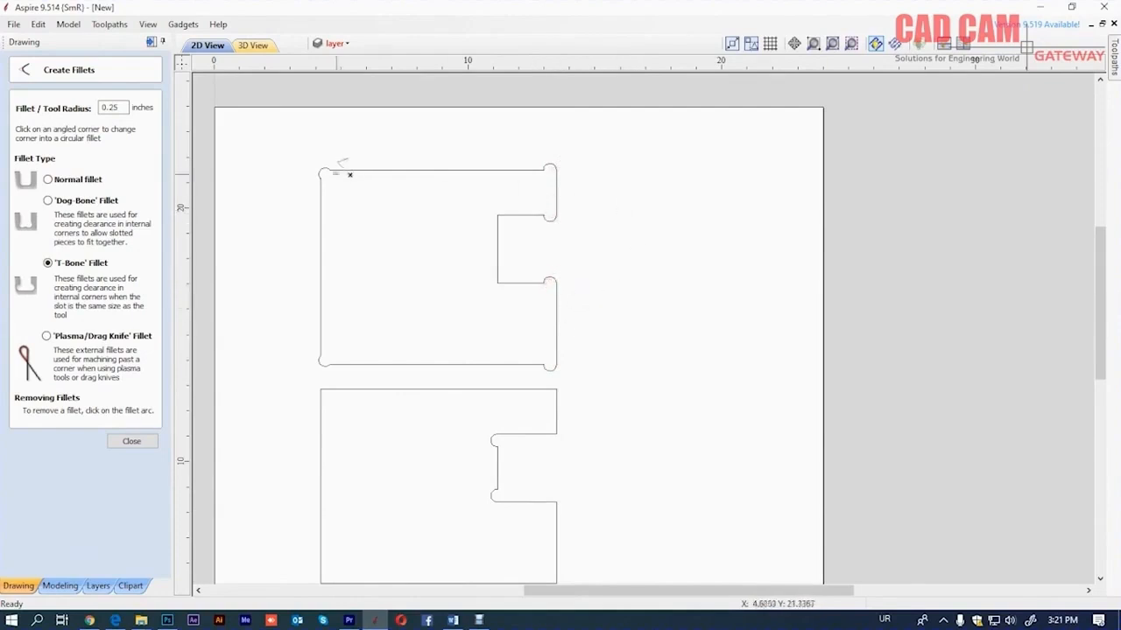
pyautogui.click(324, 169)
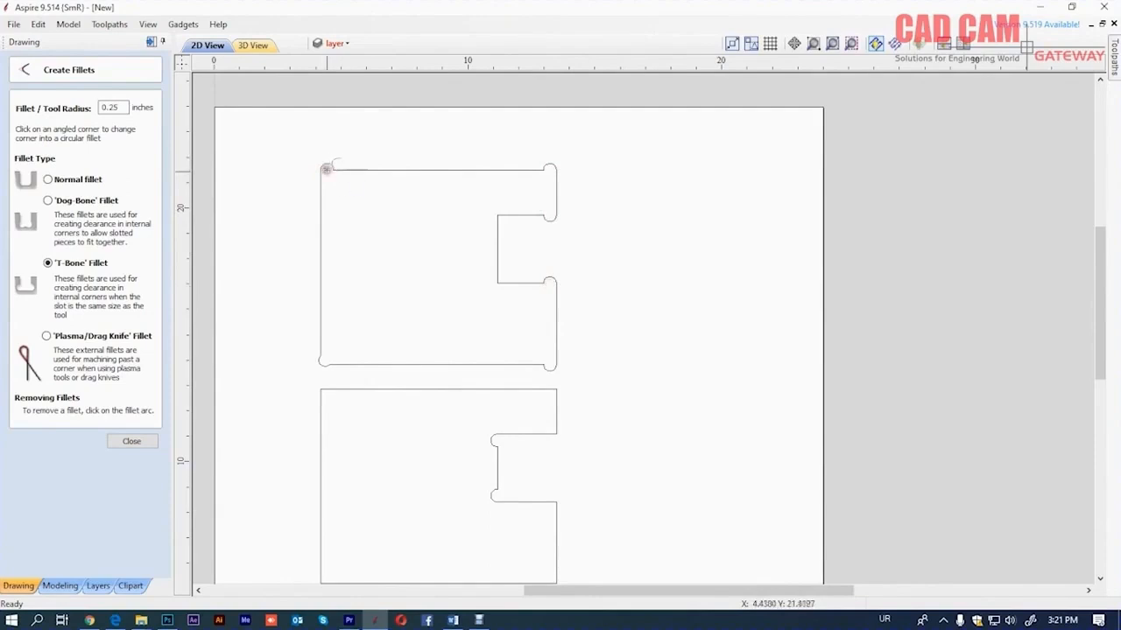
pyautogui.click(322, 361)
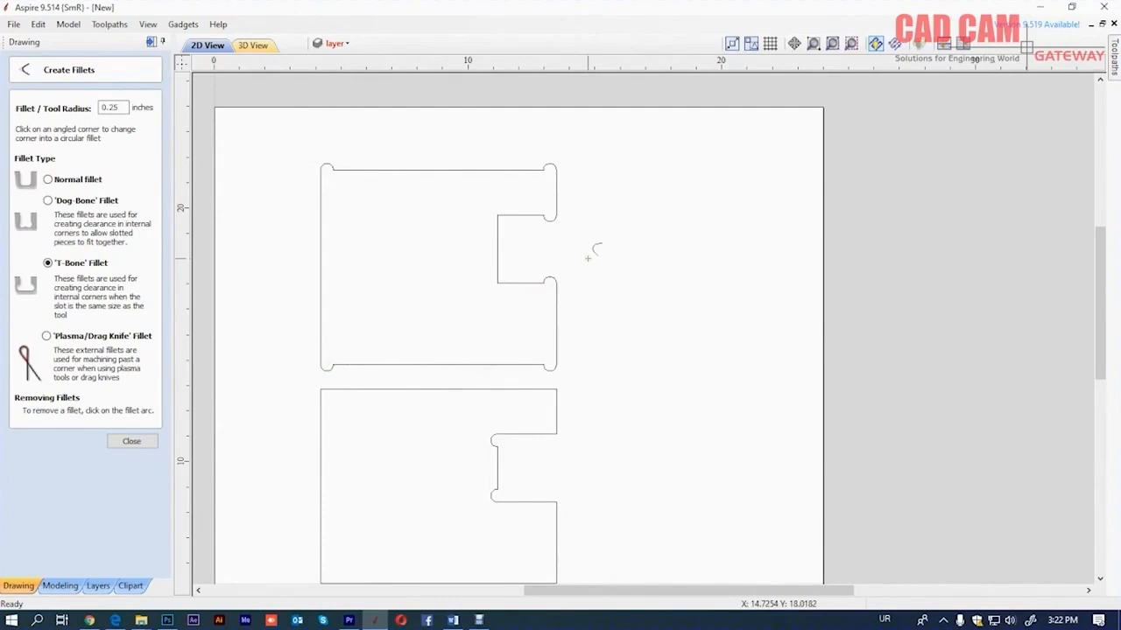
# Step: Try a 0.25-inch plasma/drag knife fillet on the lower shape's upper-left corner and remove it
pyautogui.click(48, 336)
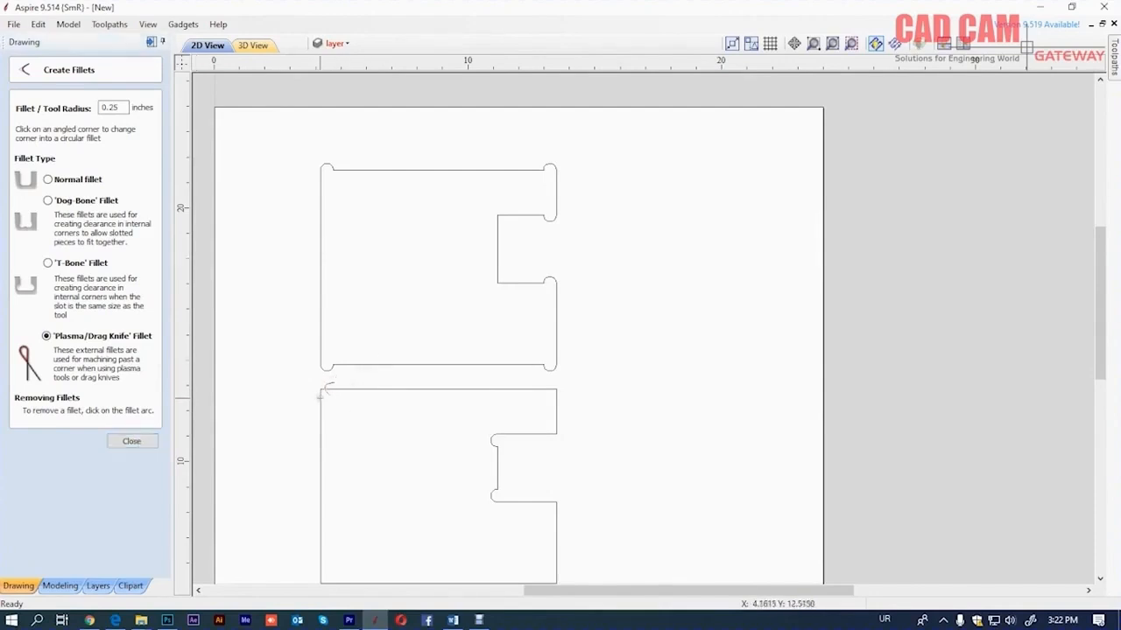
pyautogui.click(324, 387)
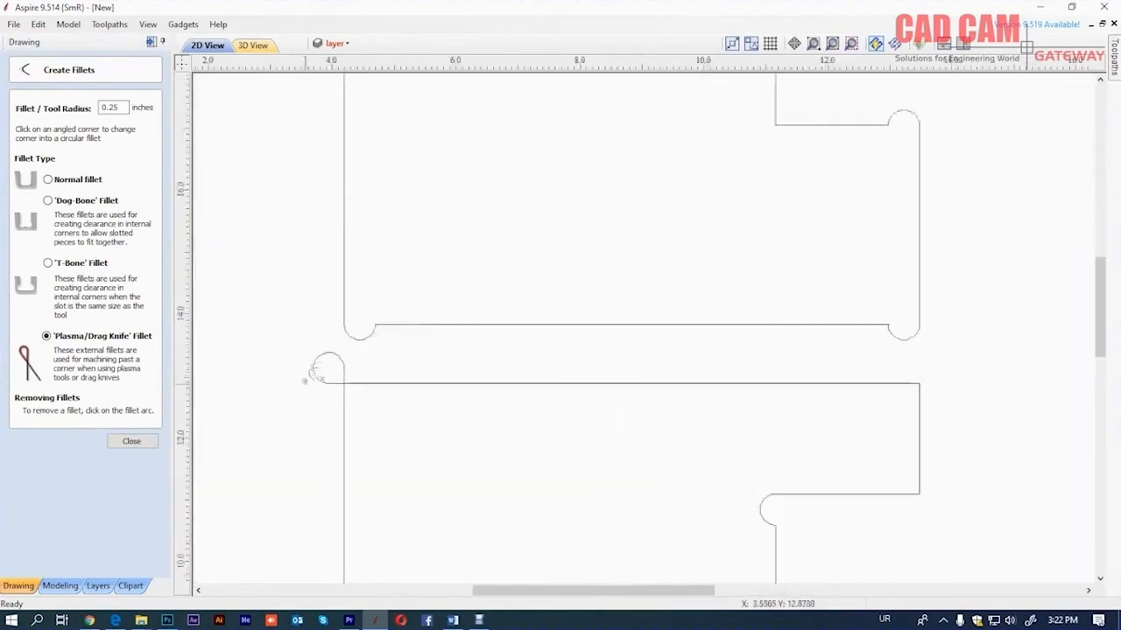
pyautogui.scroll(4, 306, 390)
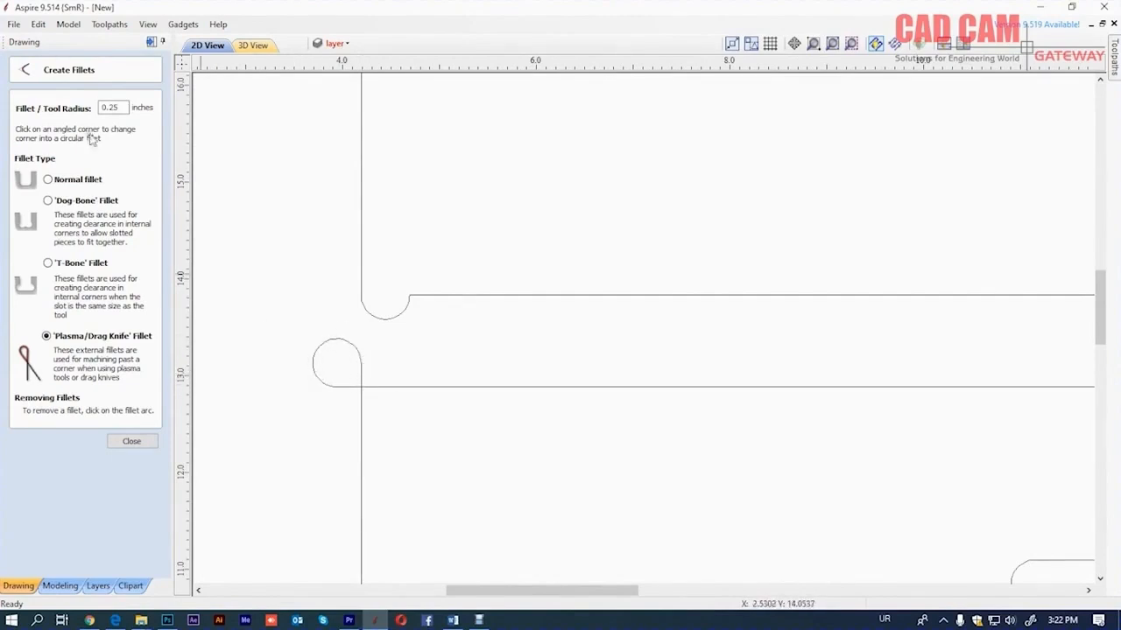
pyautogui.click(329, 340)
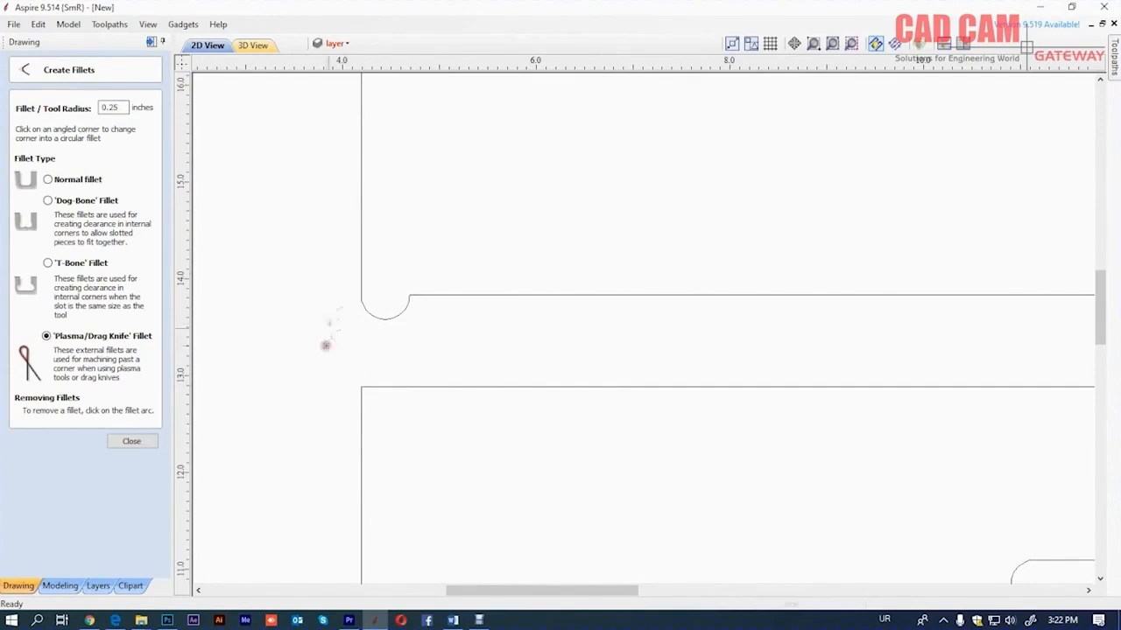
# Step: Set the fillet radius to 0.125 inches and add a plasma/drag knife fillet to the lower shape's upper-left corner
pyautogui.moveTo(127, 108); pyautogui.dragTo(19, 112)
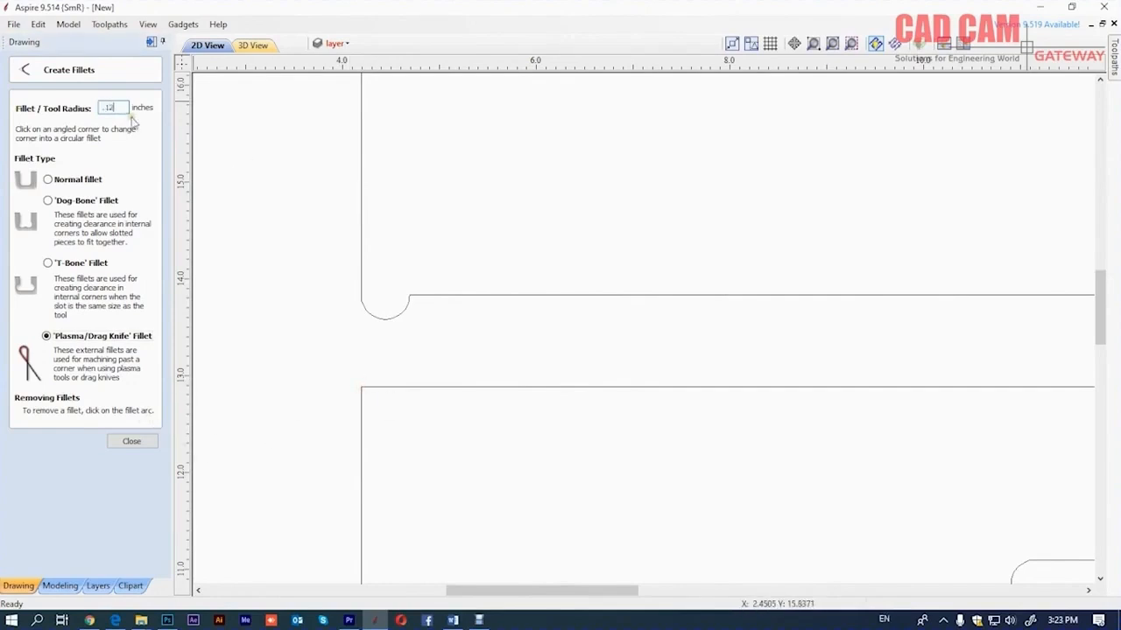
pyautogui.write('5')
pyautogui.click(360, 386)
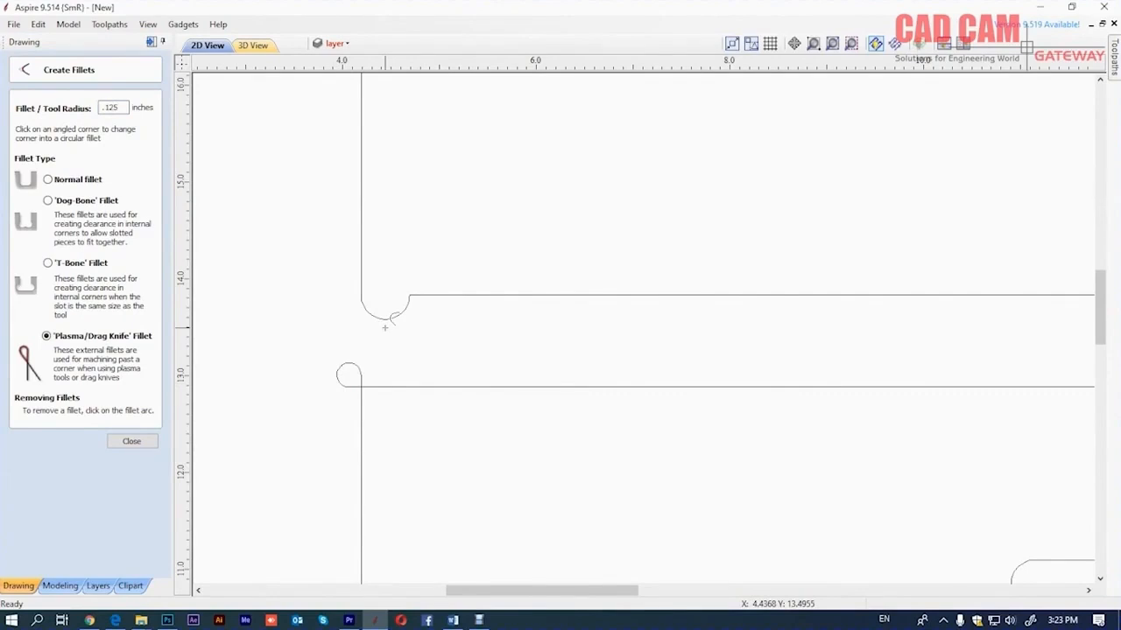
# Step: Replace the plasma/drag knife fillet on the lower shape's upper-left corner with a 5-inch one
pyautogui.moveTo(126, 110); pyautogui.dragTo(21, 112)
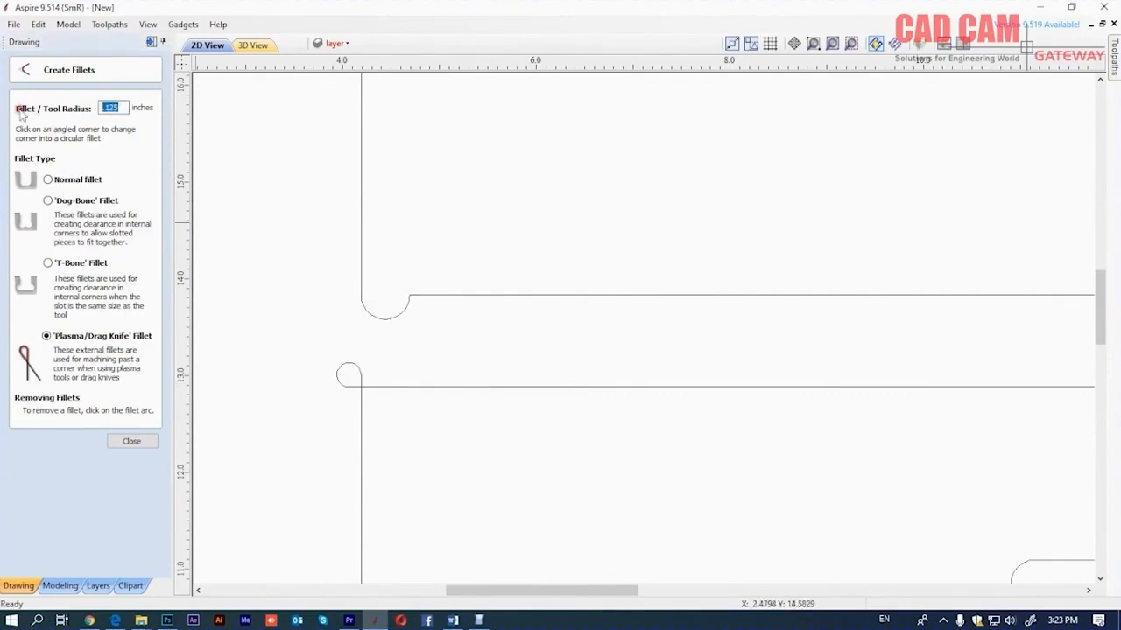
pyautogui.click(354, 367)
pyautogui.click(363, 386)
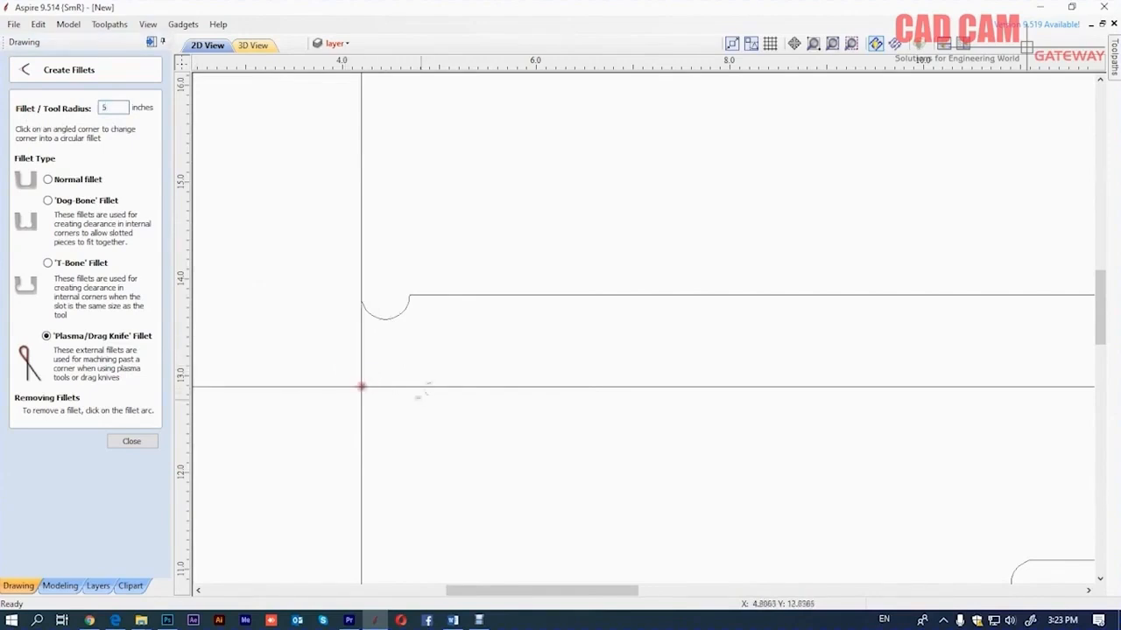
pyautogui.scroll(-5, 364, 386)
pyautogui.scroll(-2, 453, 413)
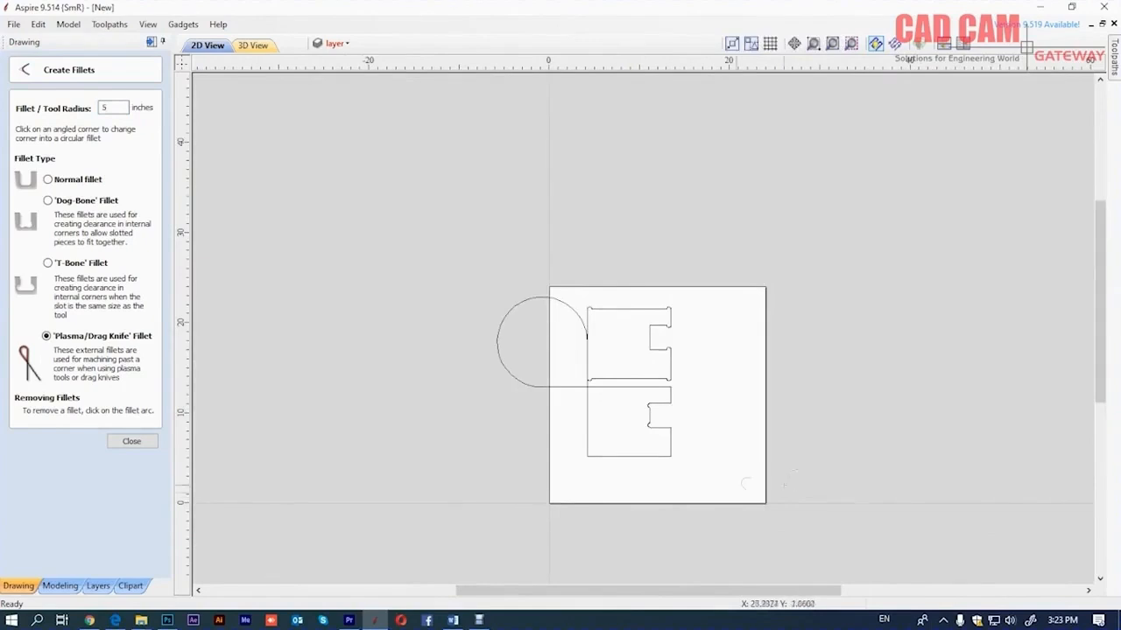
# Step: Close the fillet form and delete all vectors from the job
pyautogui.click(131, 441)
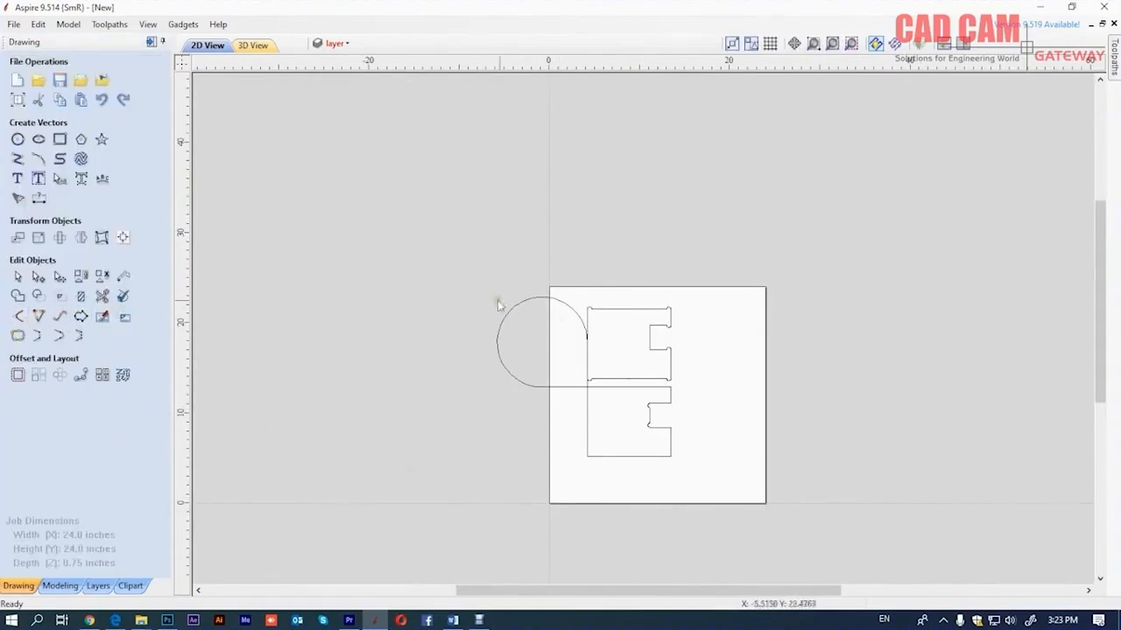
pyautogui.hotkey('ctrl', 'a')
pyautogui.press('Delete')
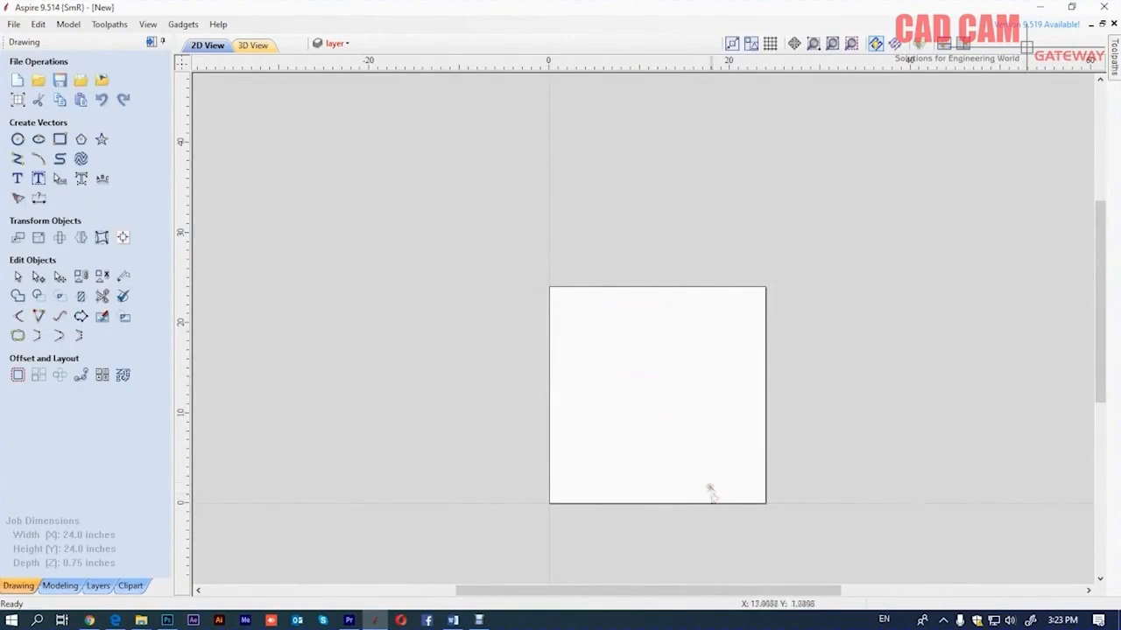
pyautogui.click(18, 316)
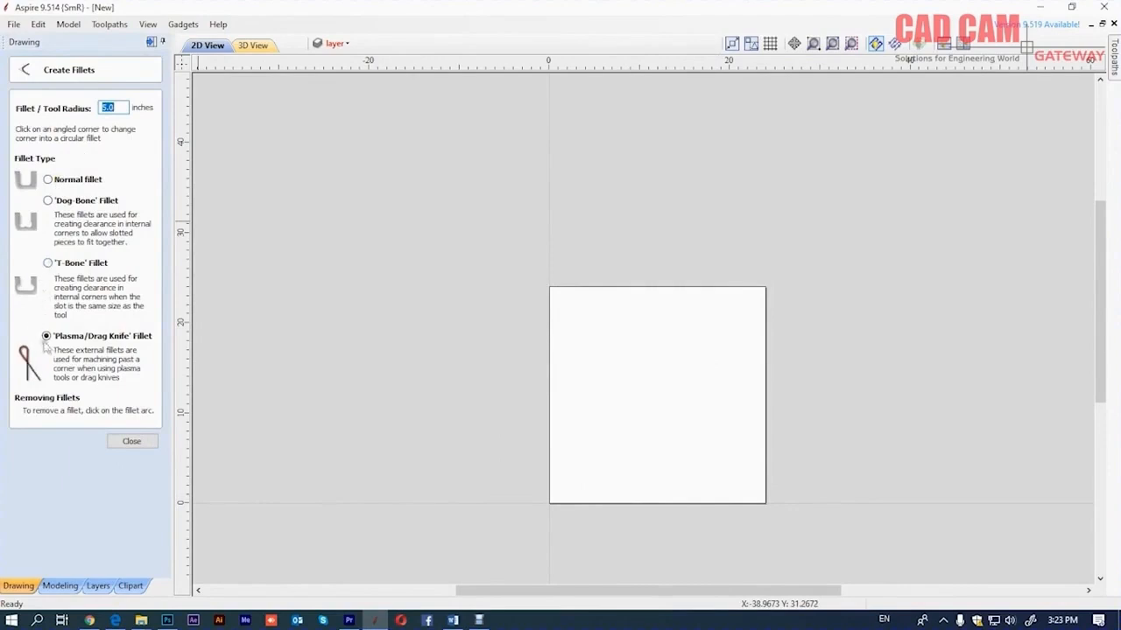
pyautogui.click(131, 441)
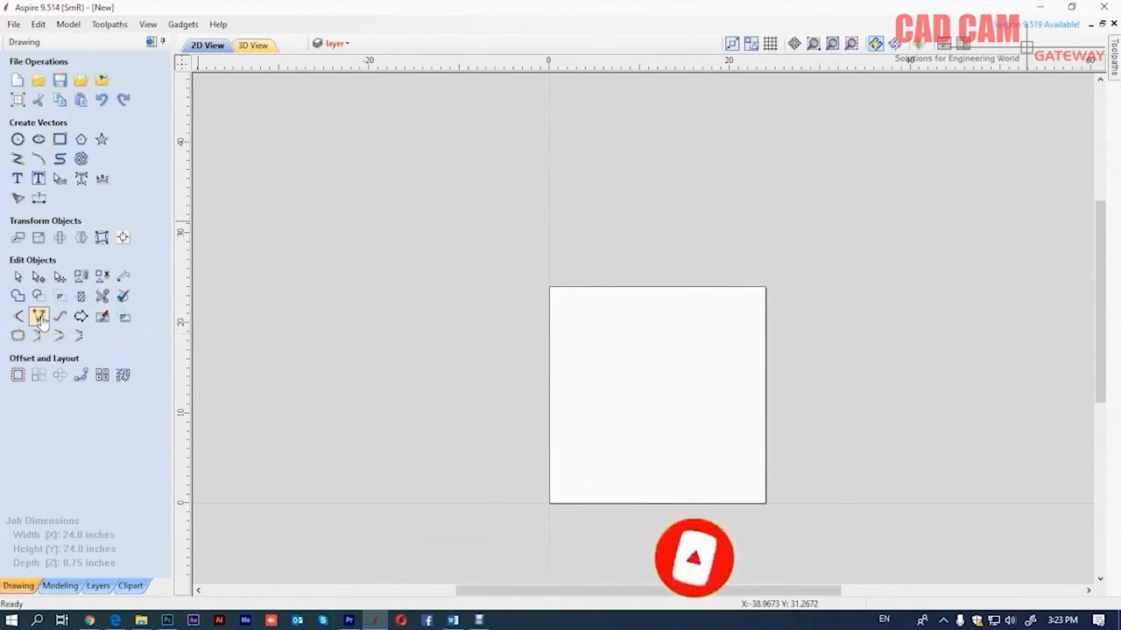
# Step: Draw two separate lines, one rising gently to the right and a steep one about 2 by 7.5 inches beside its upper end
pyautogui.click(17, 159)
pyautogui.click(605, 349)
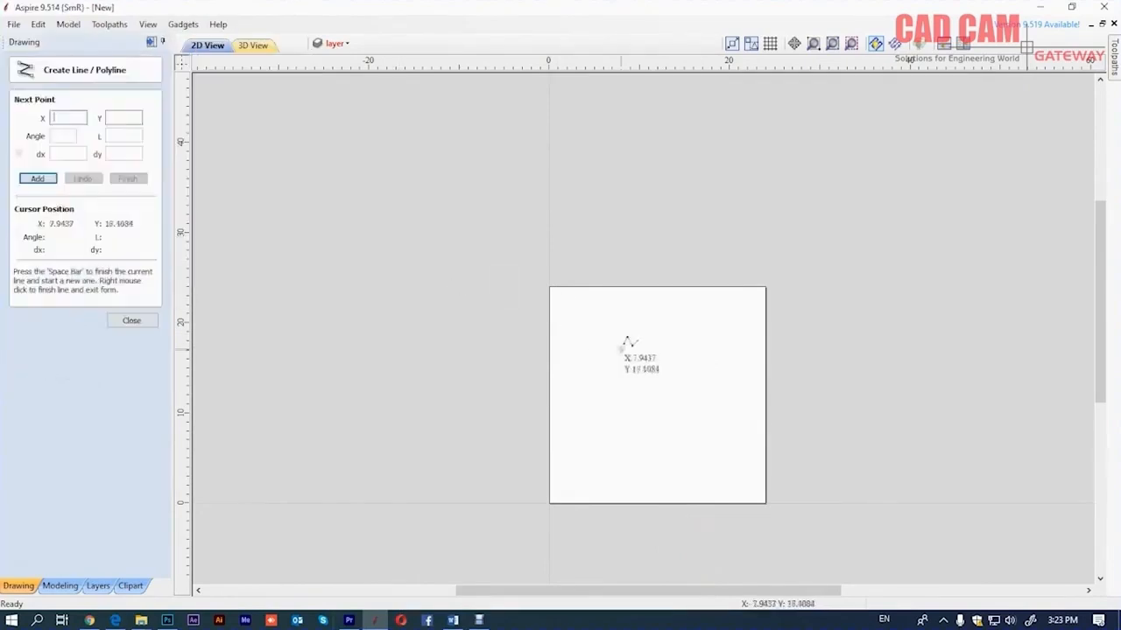
pyautogui.rightClick(674, 322)
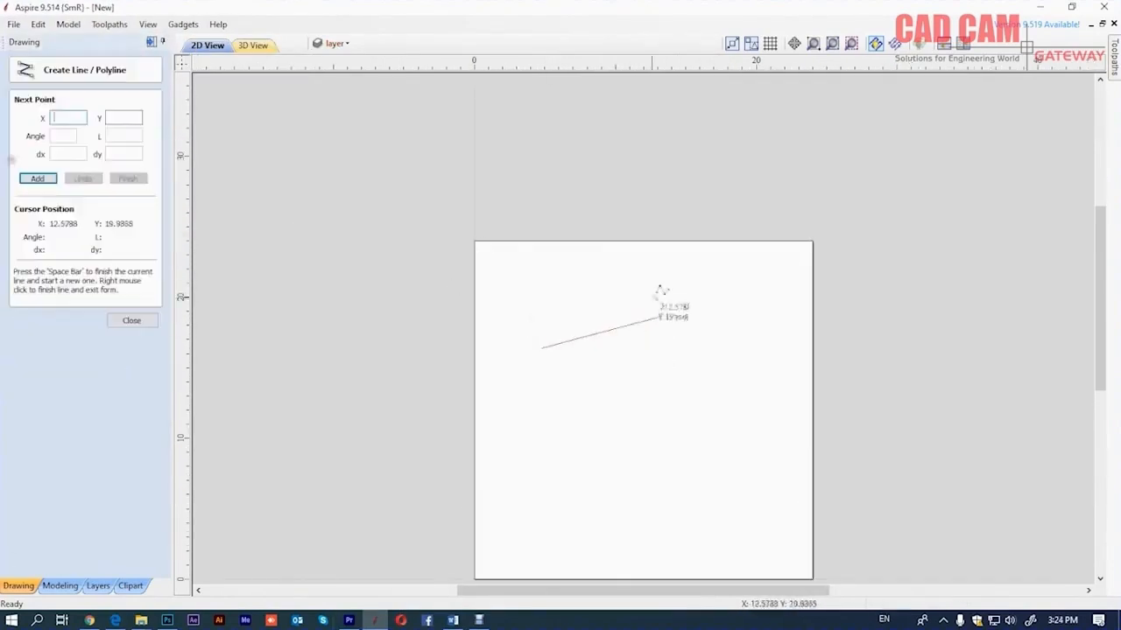
pyautogui.click(688, 330)
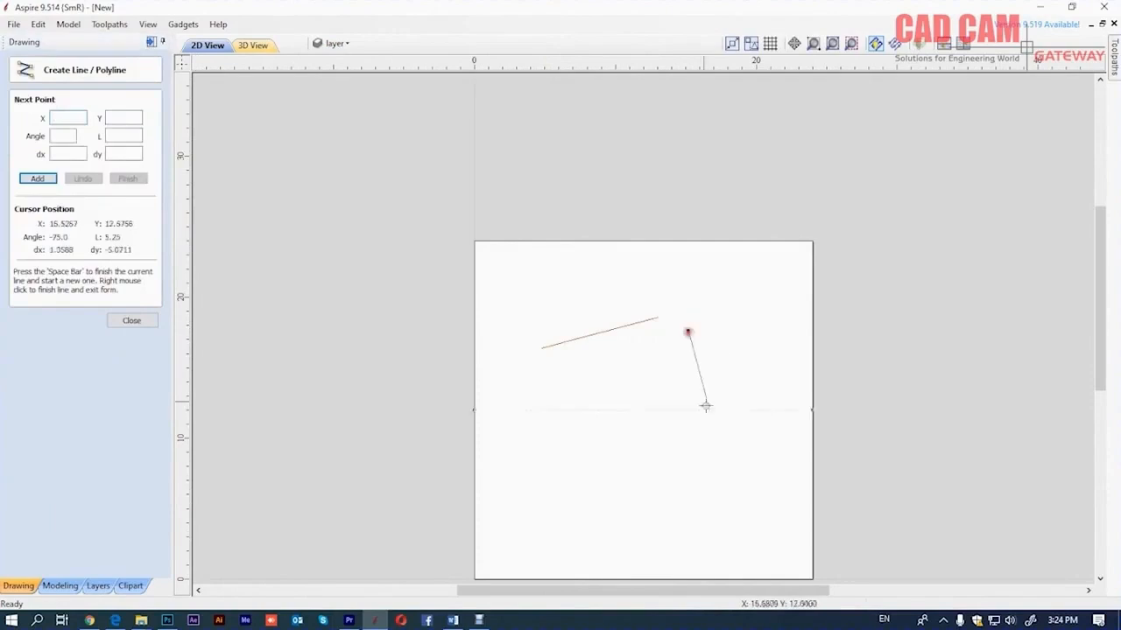
pyautogui.rightClick(714, 435)
pyautogui.scroll(2, 692, 324)
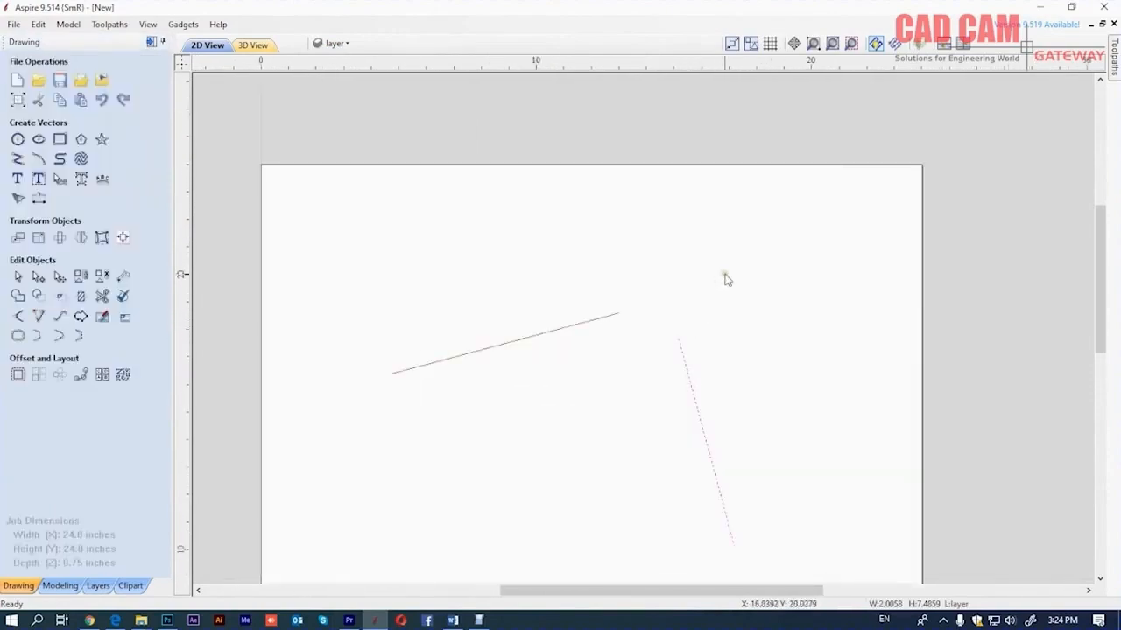
pyautogui.click(528, 403)
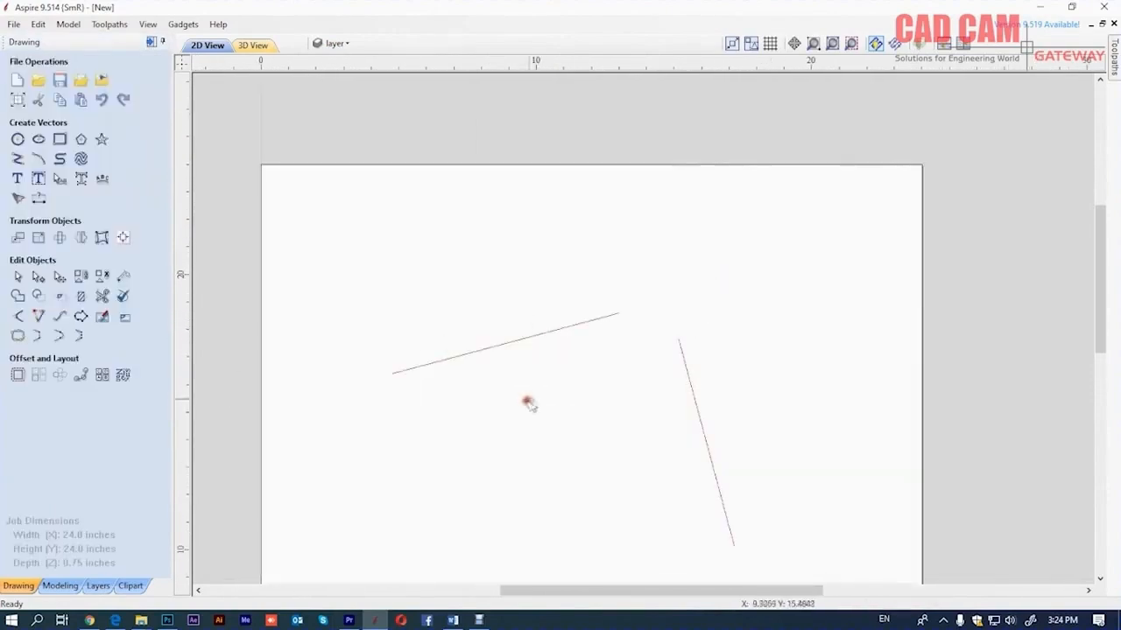
# Step: Extend the facing upper ends of the two lines to their common intersection point
pyautogui.click(38, 316)
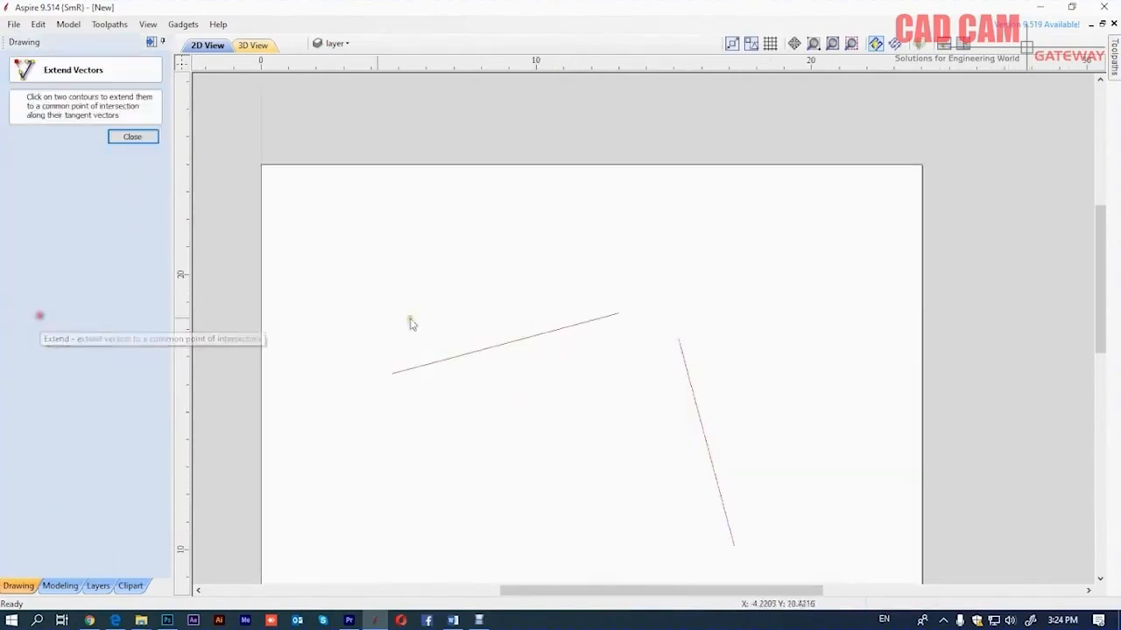
pyautogui.click(619, 316)
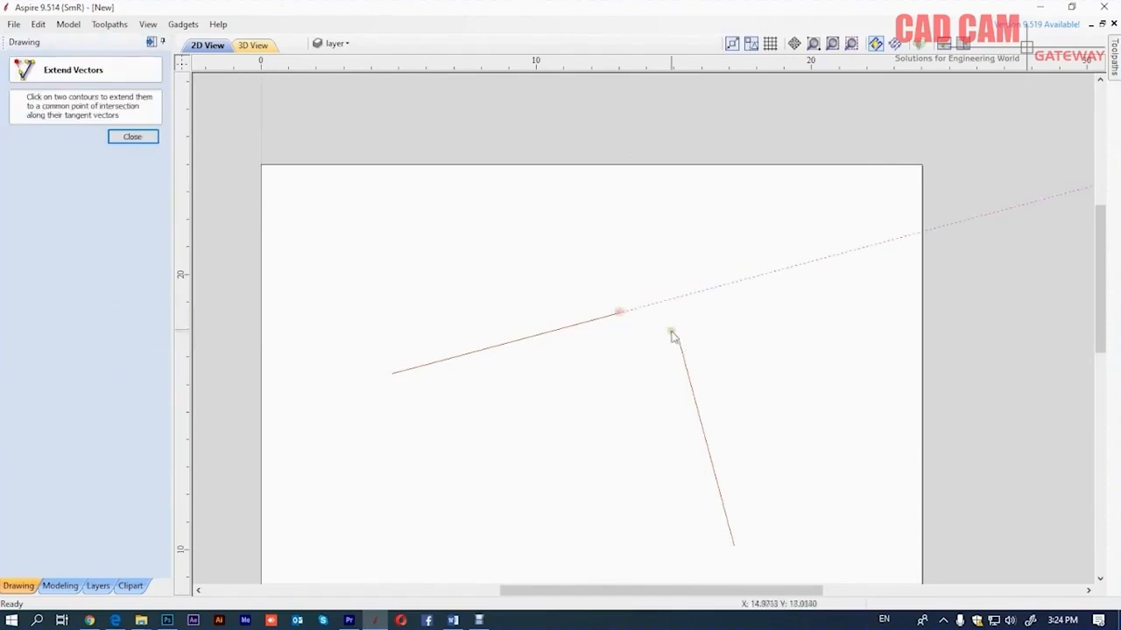
pyautogui.click(679, 342)
pyautogui.click(132, 136)
pyautogui.scroll(-2, 455, 175)
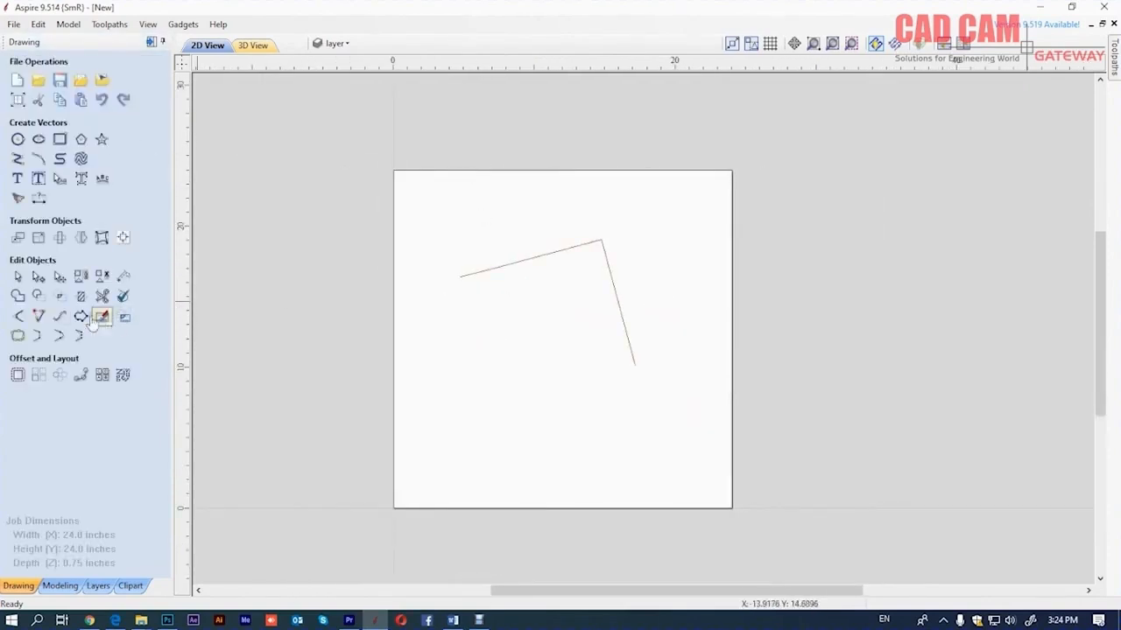
pyautogui.click(37, 318)
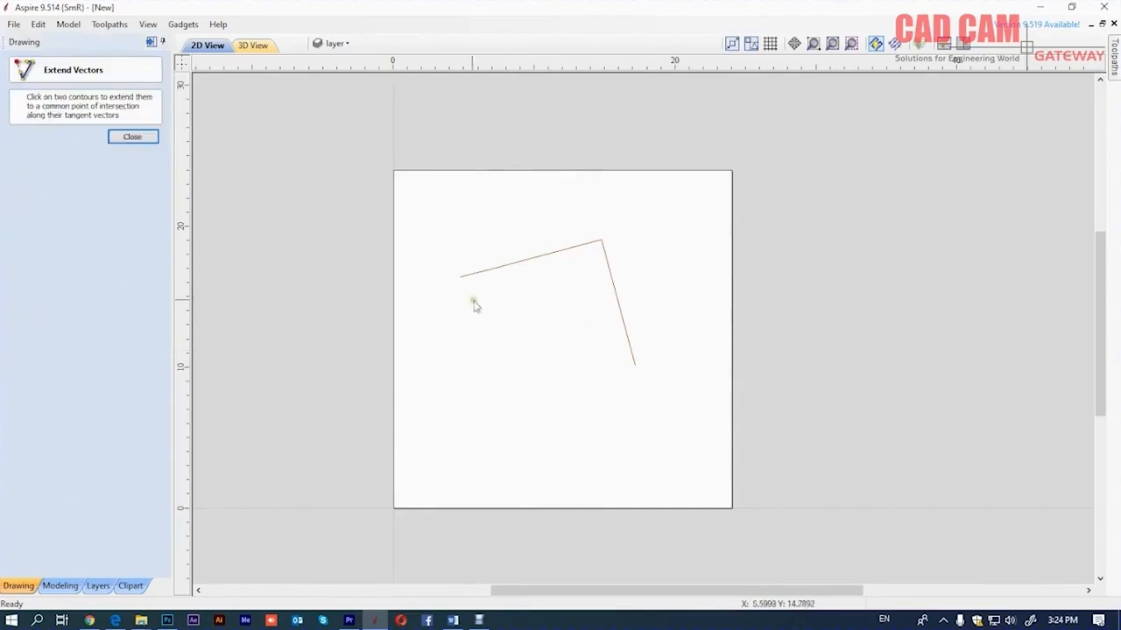
pyautogui.click(134, 139)
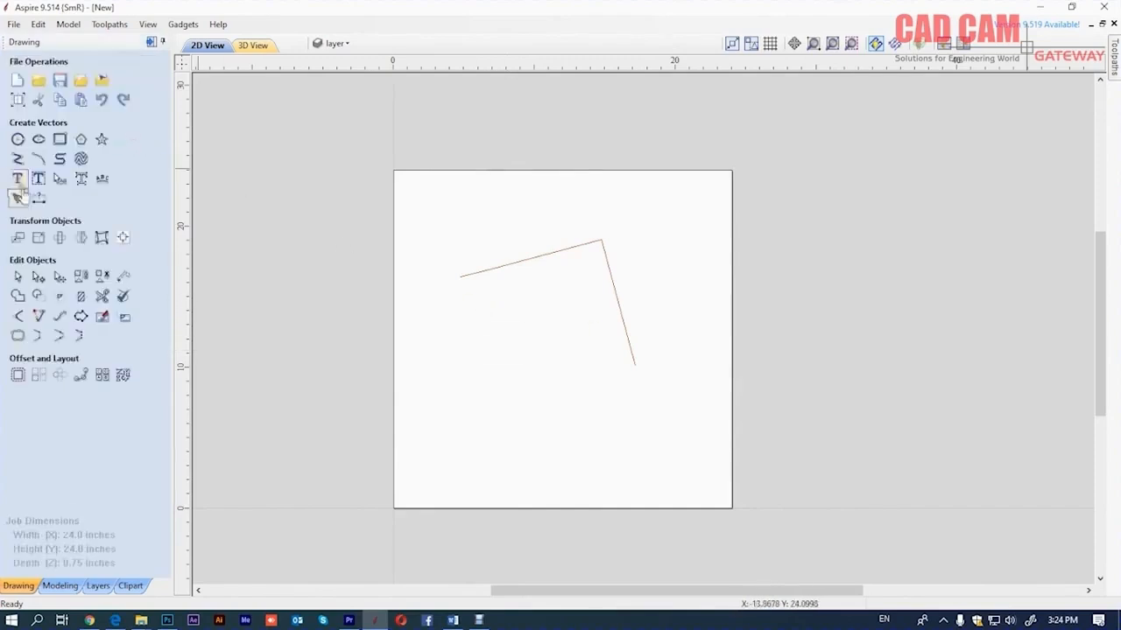
# Step: Draw a third line sloping down to the right beneath the other two, about 11.6 by 5.8 inches
pyautogui.click(18, 158)
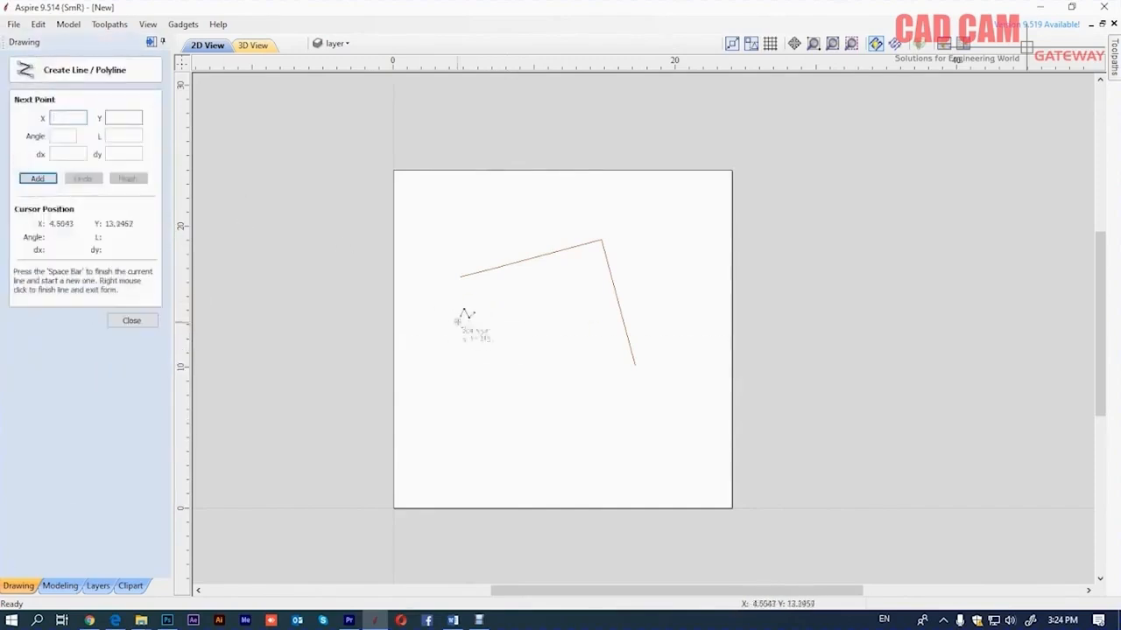
pyautogui.click(450, 311)
pyautogui.click(614, 392)
pyautogui.rightClick(533, 373)
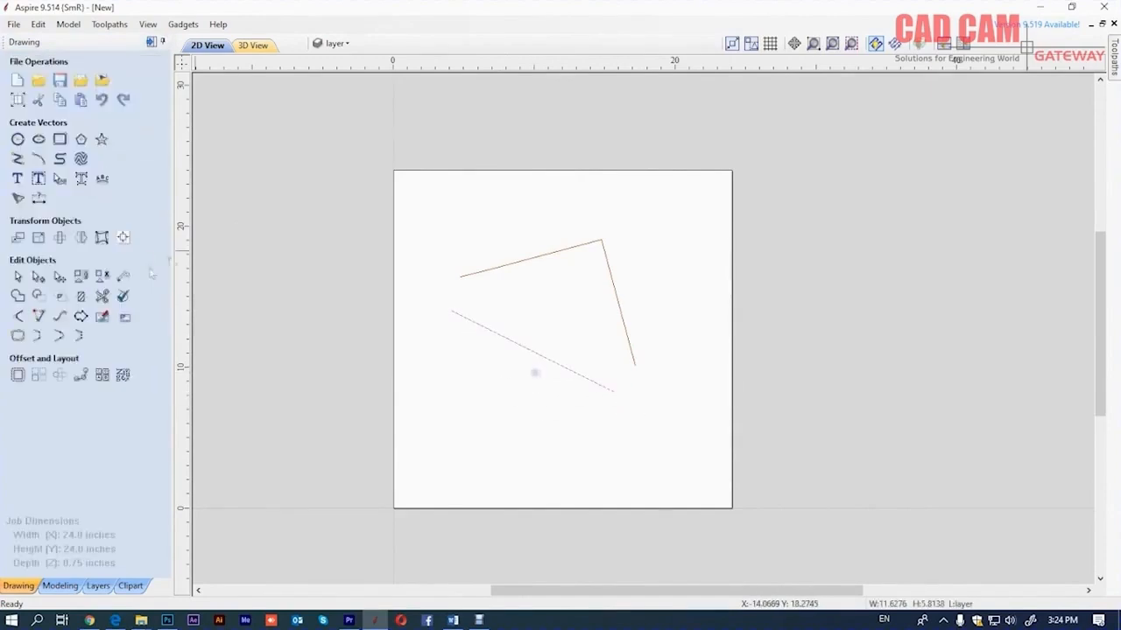
# Step: Extend both ends of the third line to meet the other two lines, closing the triangle
pyautogui.click(39, 316)
pyautogui.click(467, 317)
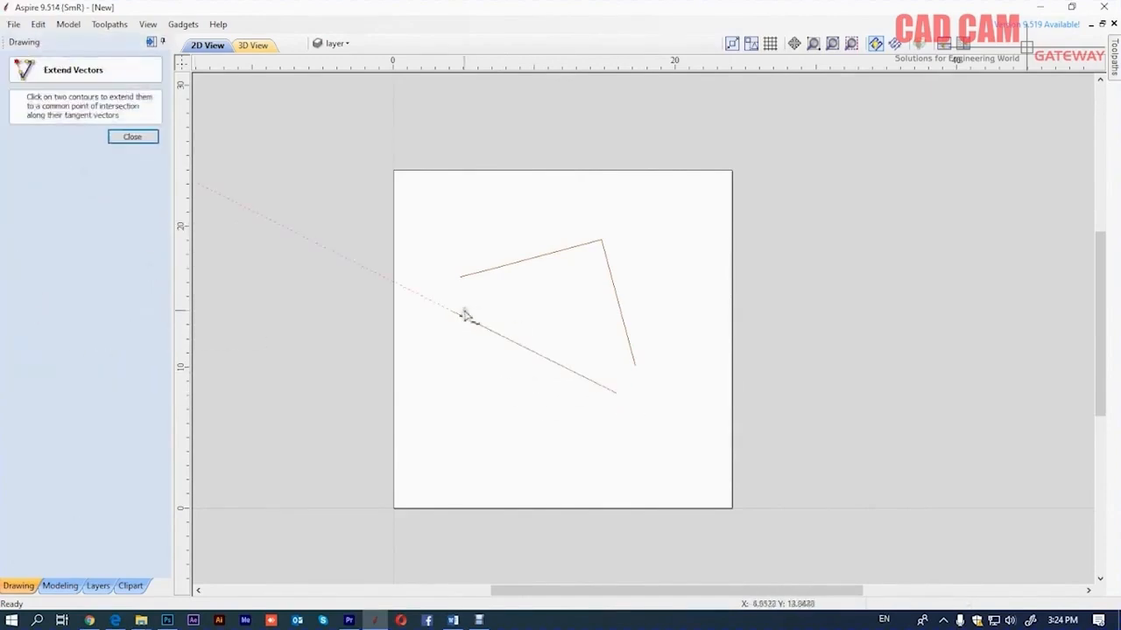
pyautogui.click(461, 279)
pyautogui.click(462, 279)
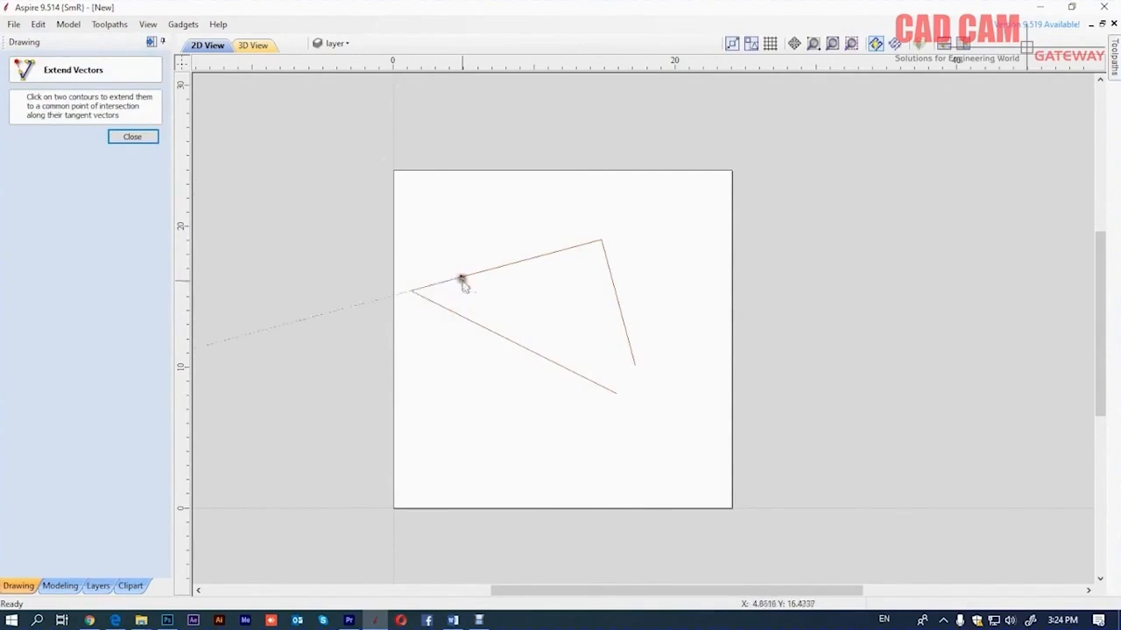
pyautogui.click(618, 395)
pyautogui.click(637, 367)
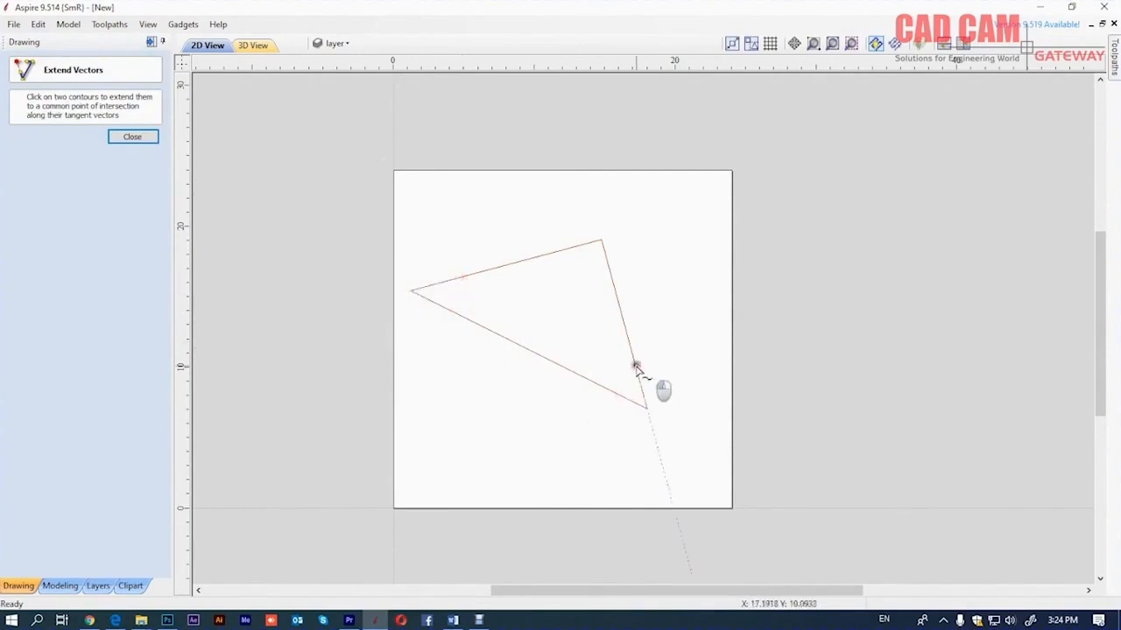
pyautogui.click(133, 138)
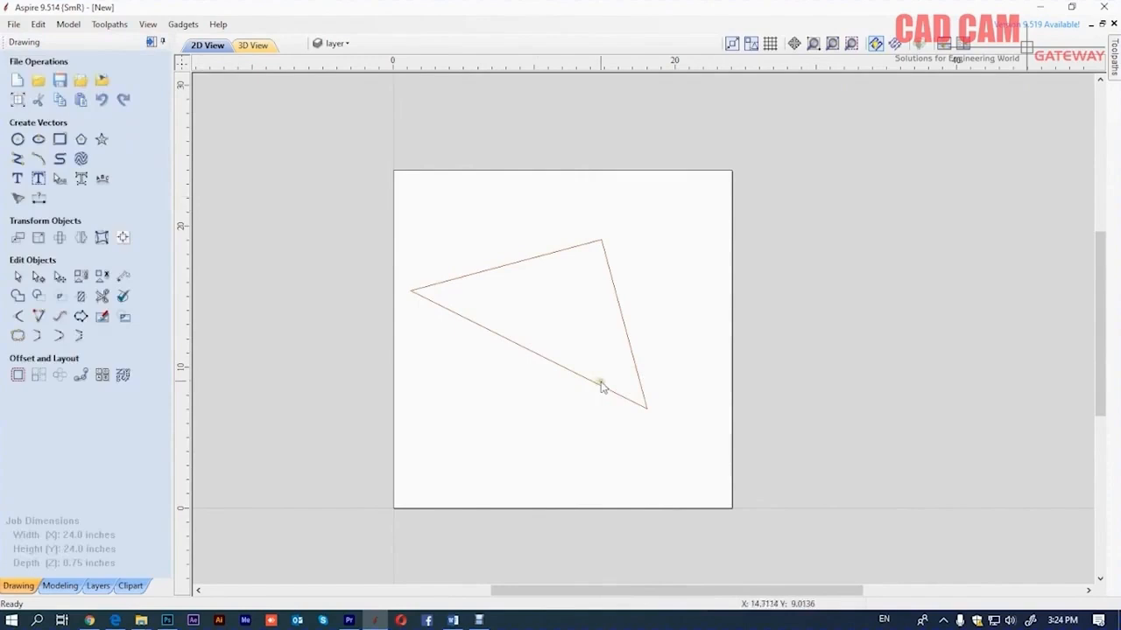
# Step: Select the three lines of the triangle and delete them
pyautogui.moveTo(640, 230); pyautogui.dragTo(471, 411)
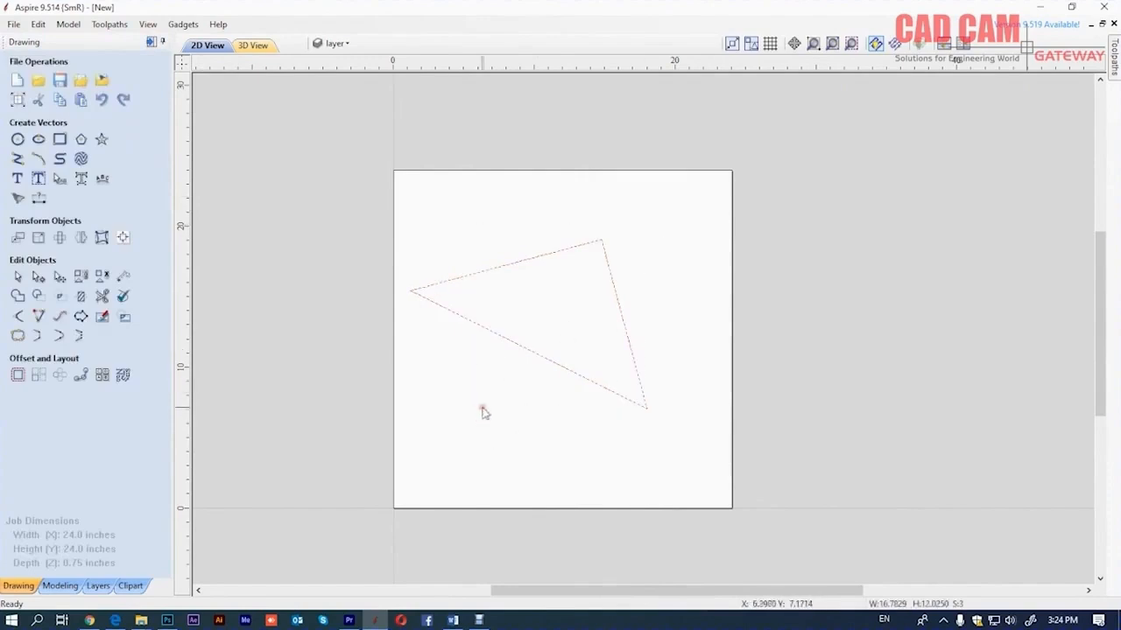
pyautogui.press('Delete')
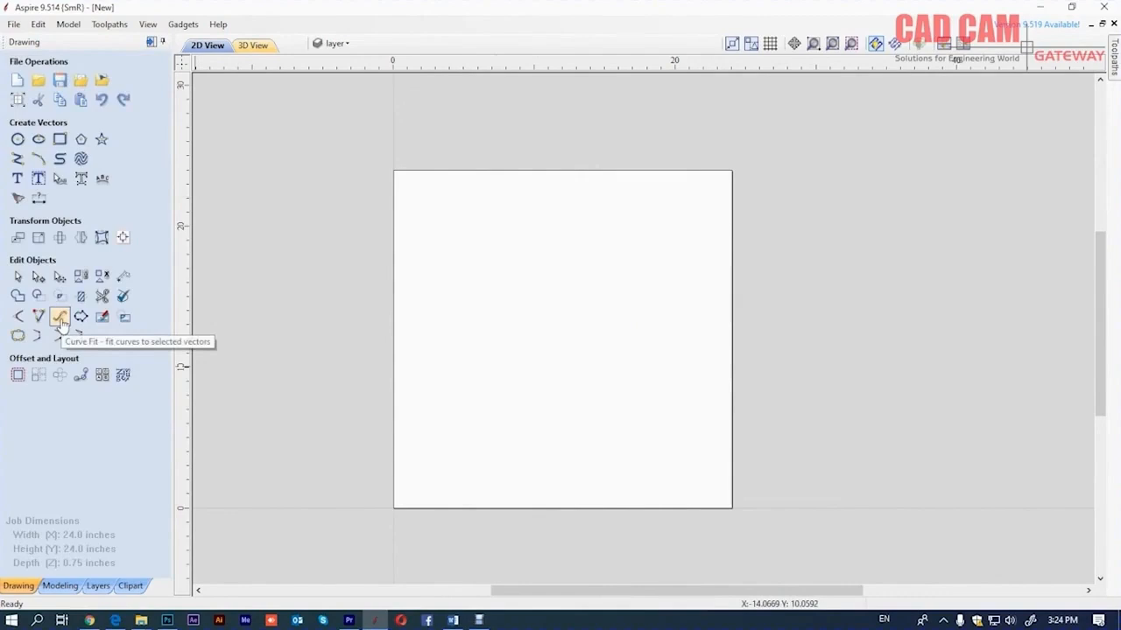
# Step: Draw an open zigzag polyline of nine straight segments, about 16.6 by 13.9 inches overall
pyautogui.click(18, 159)
pyautogui.click(464, 314)
pyautogui.click(471, 304)
pyautogui.click(486, 251)
pyautogui.click(541, 264)
pyautogui.click(550, 326)
pyautogui.click(636, 278)
pyautogui.click(636, 348)
pyautogui.click(696, 348)
pyautogui.click(686, 445)
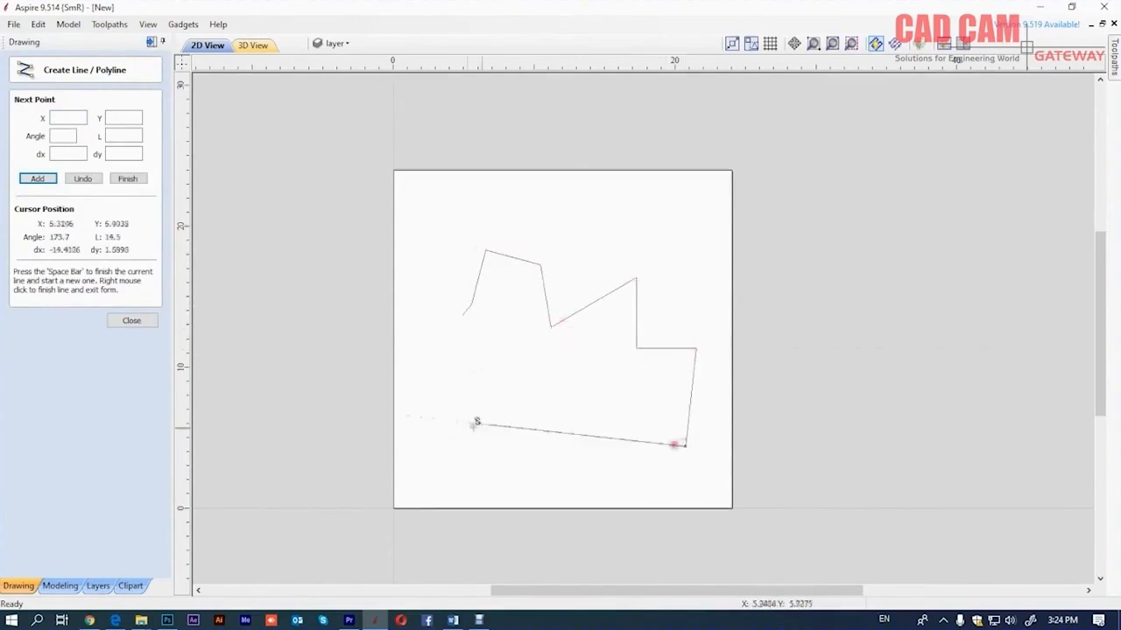
pyautogui.click(485, 406)
pyautogui.rightClick(486, 371)
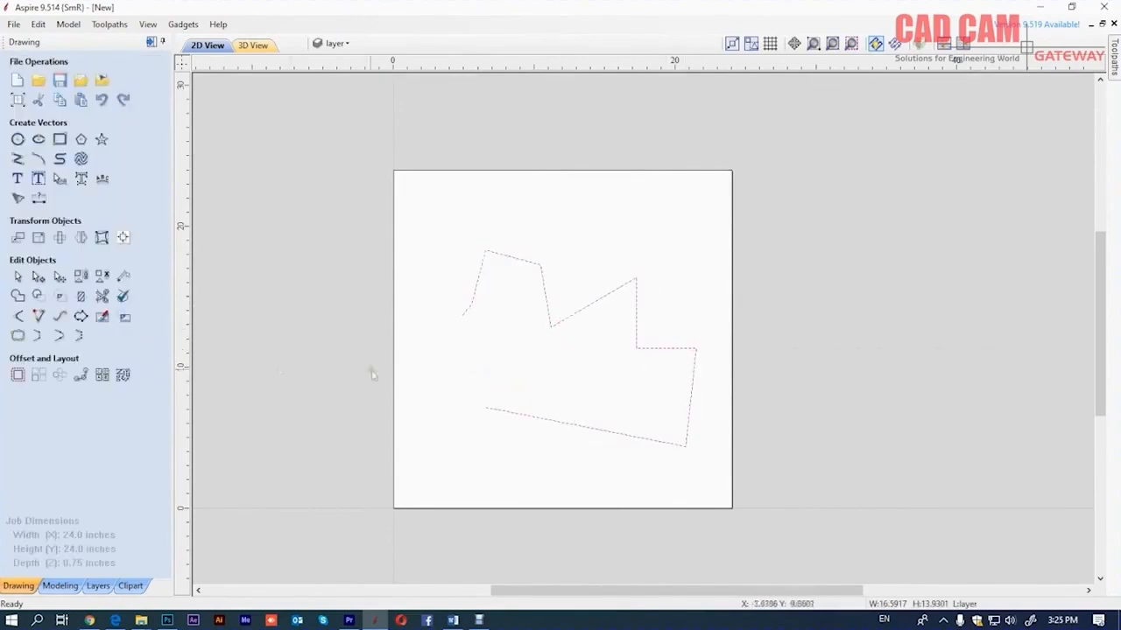
# Step: Start fitting circular arcs to the zigzag polyline and preview the result at tolerances of 2.0 and 1 inches
pyautogui.click(50, 317)
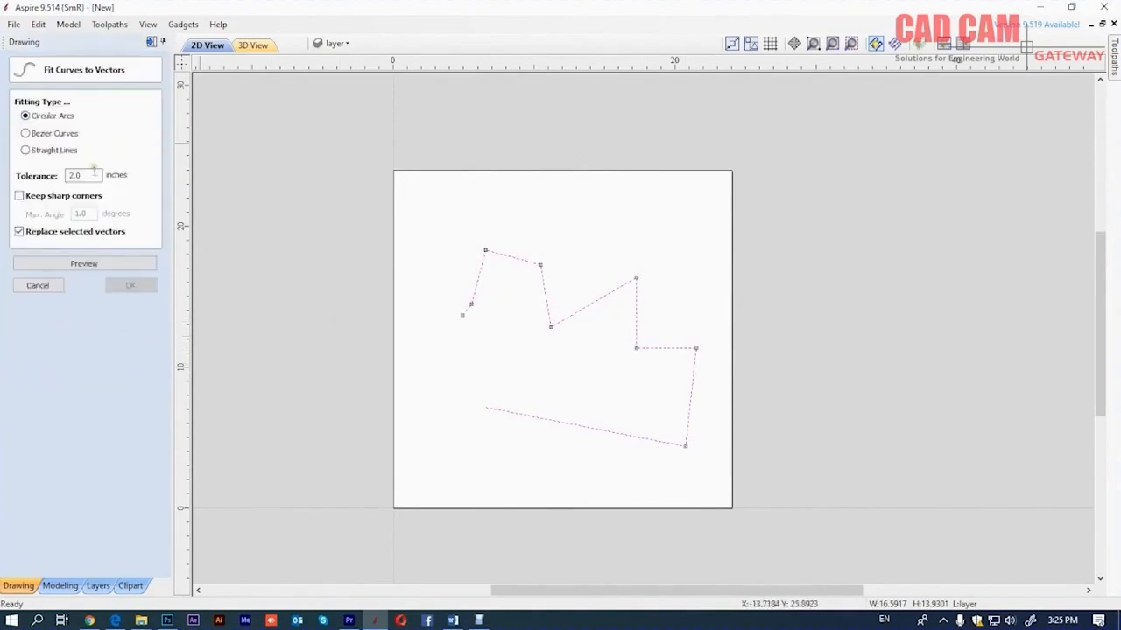
pyautogui.click(85, 264)
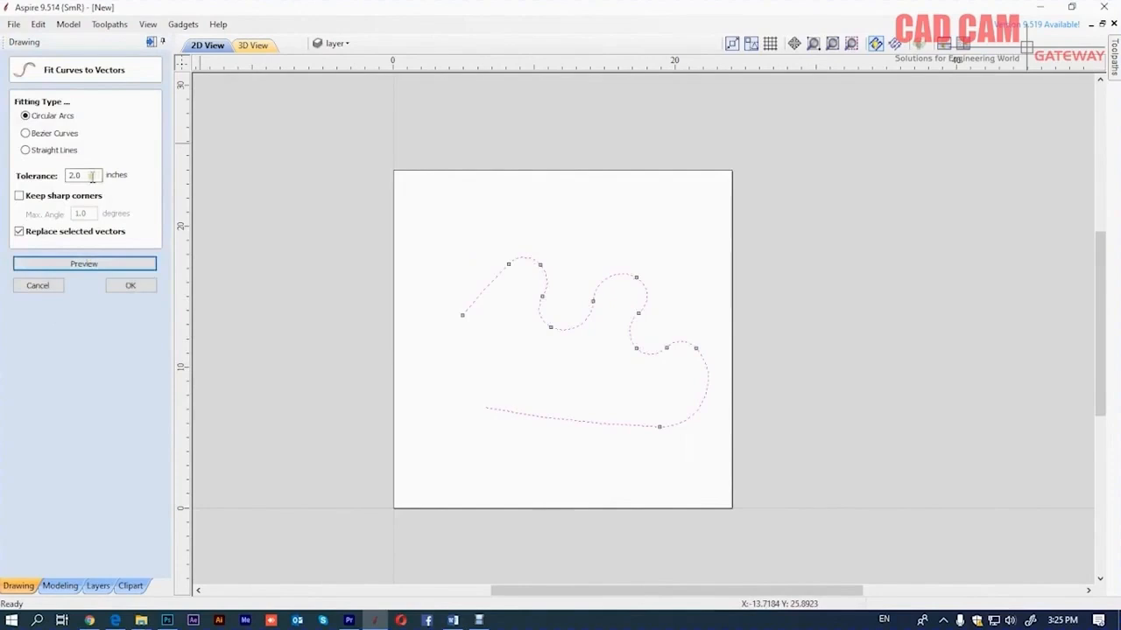
pyautogui.moveTo(90, 176); pyautogui.dragTo(35, 175)
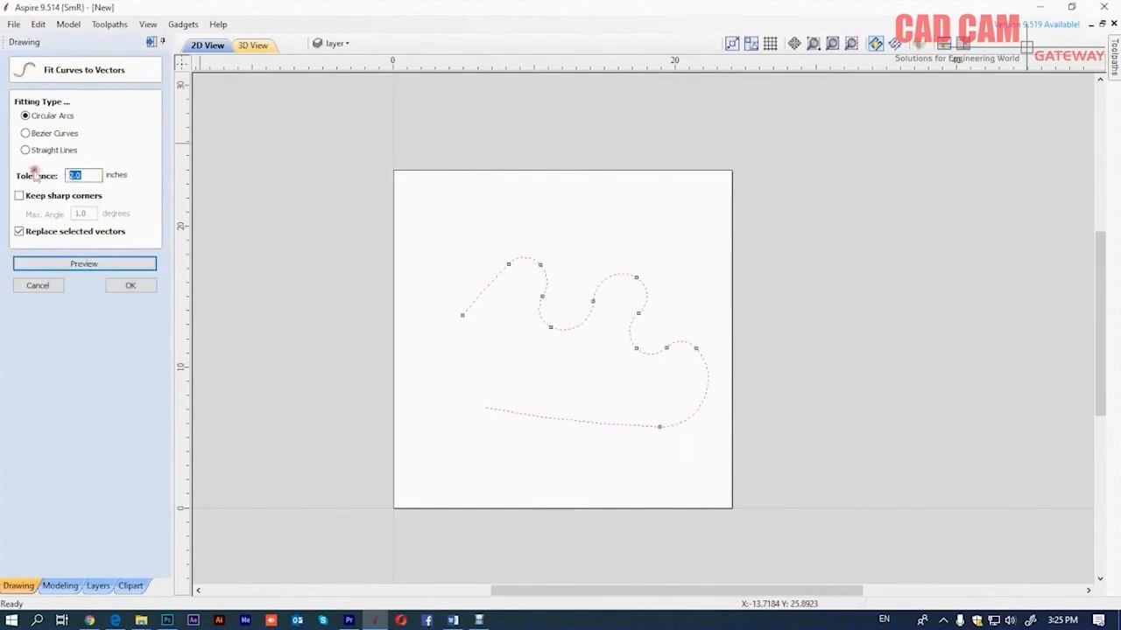
pyautogui.write('1')
pyautogui.click(91, 265)
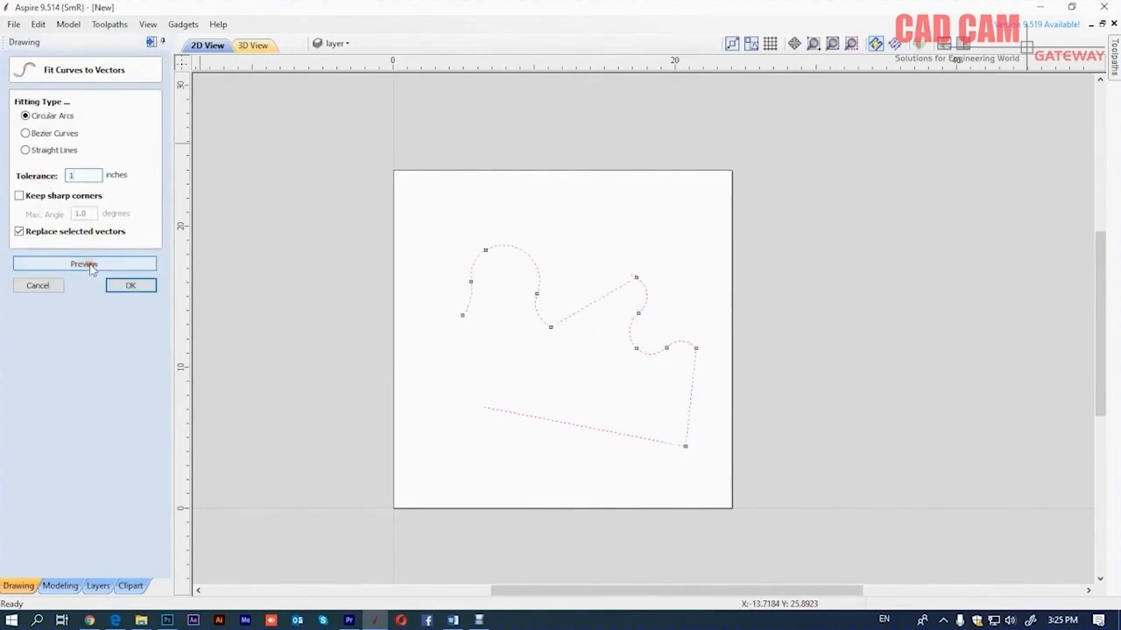
# Step: Preview the circular arc fit at a tolerance of 3 inches, and set the tolerance to 2.5 inches
pyautogui.moveTo(90, 177); pyautogui.dragTo(26, 176)
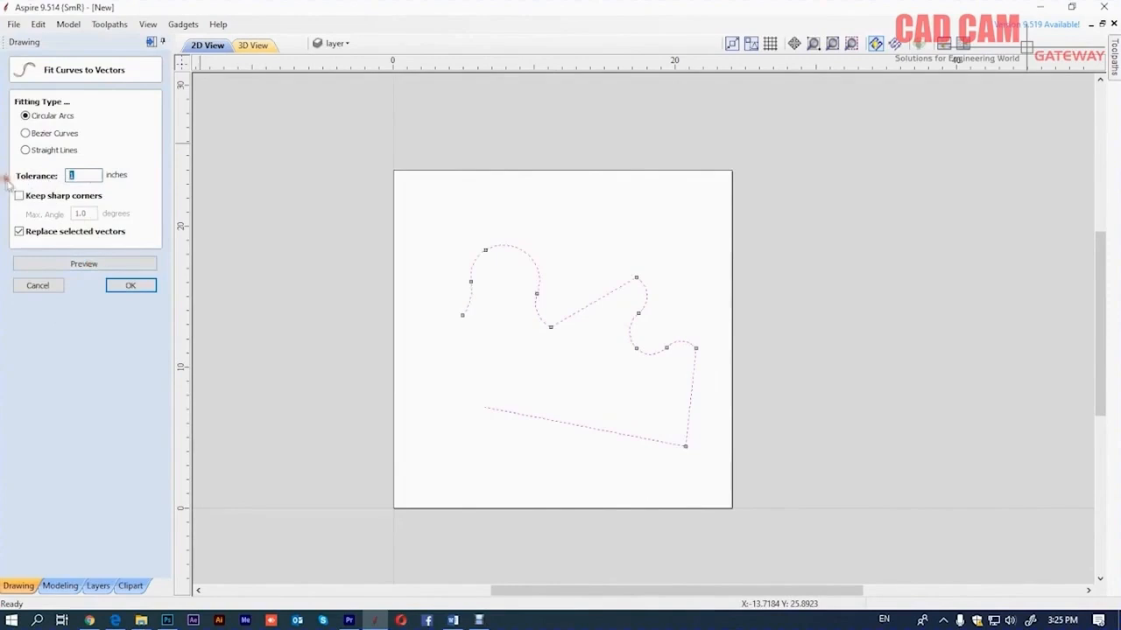
pyautogui.click(102, 265)
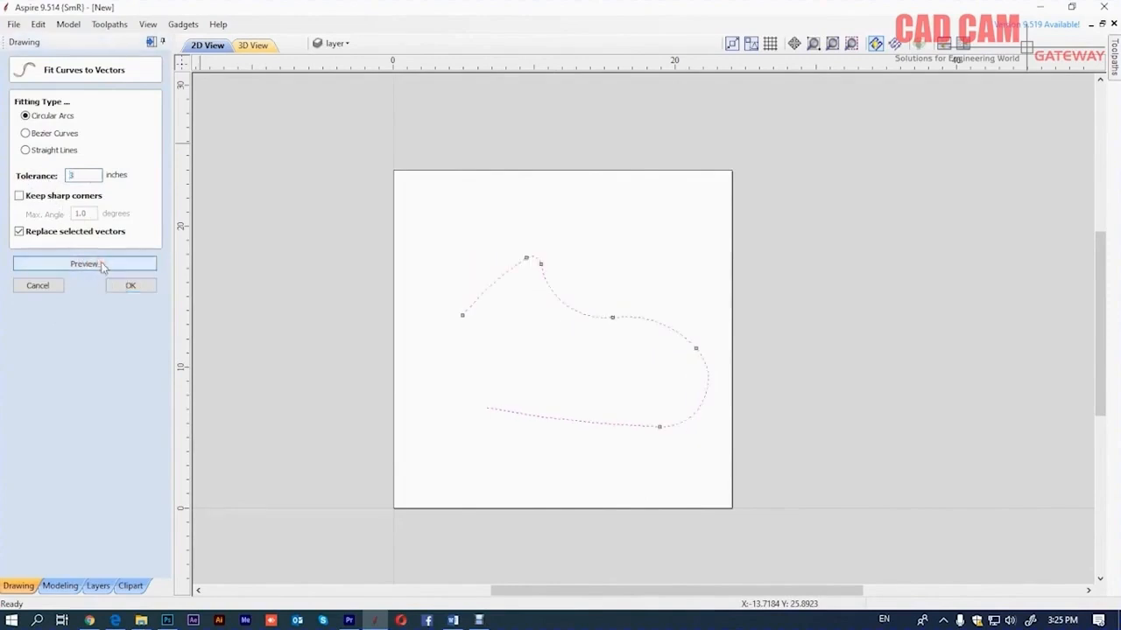
pyautogui.moveTo(87, 177); pyautogui.dragTo(18, 178)
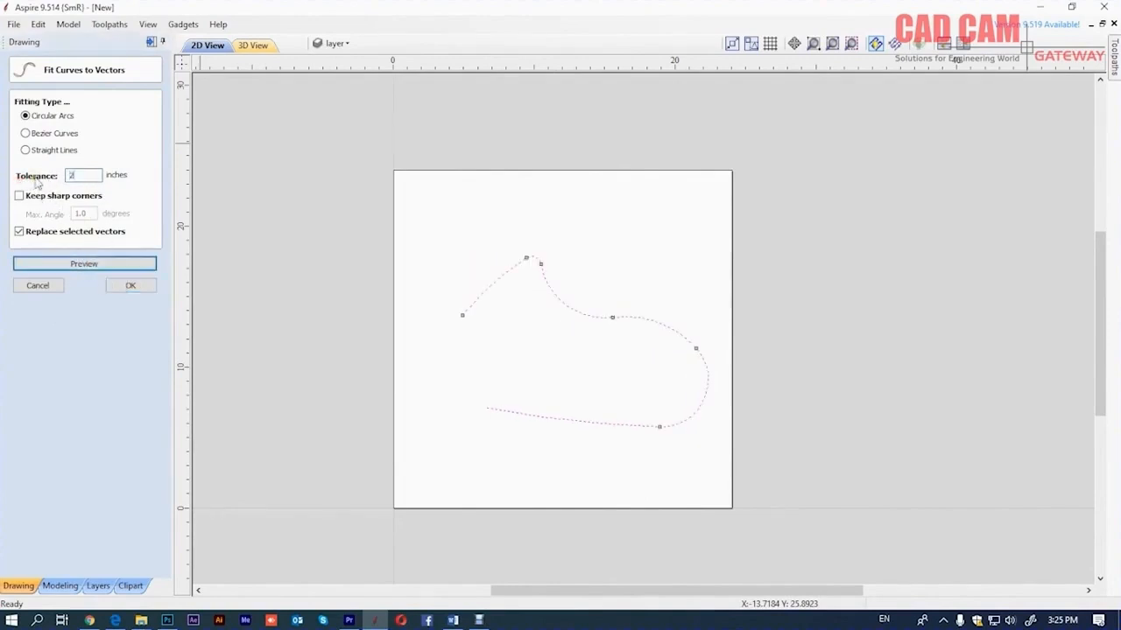
pyautogui.click(97, 264)
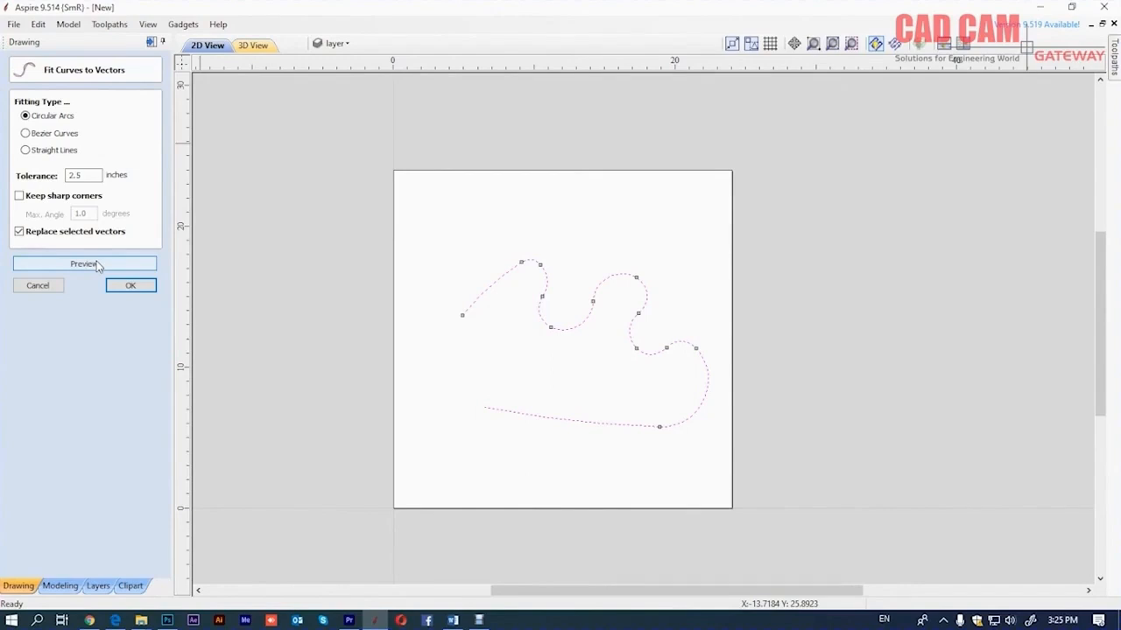
pyautogui.click(96, 264)
# Step: Preview the arc fit with sharp corners kept, and apply the fit to the polyline with that option turned off
pyautogui.click(19, 197)
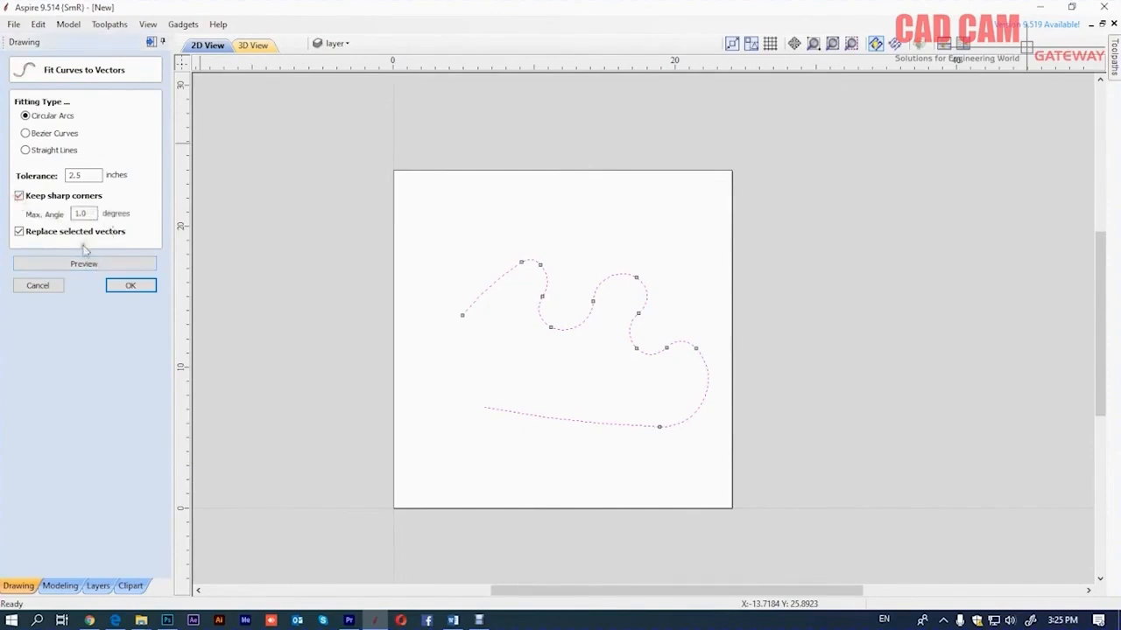
pyautogui.click(87, 264)
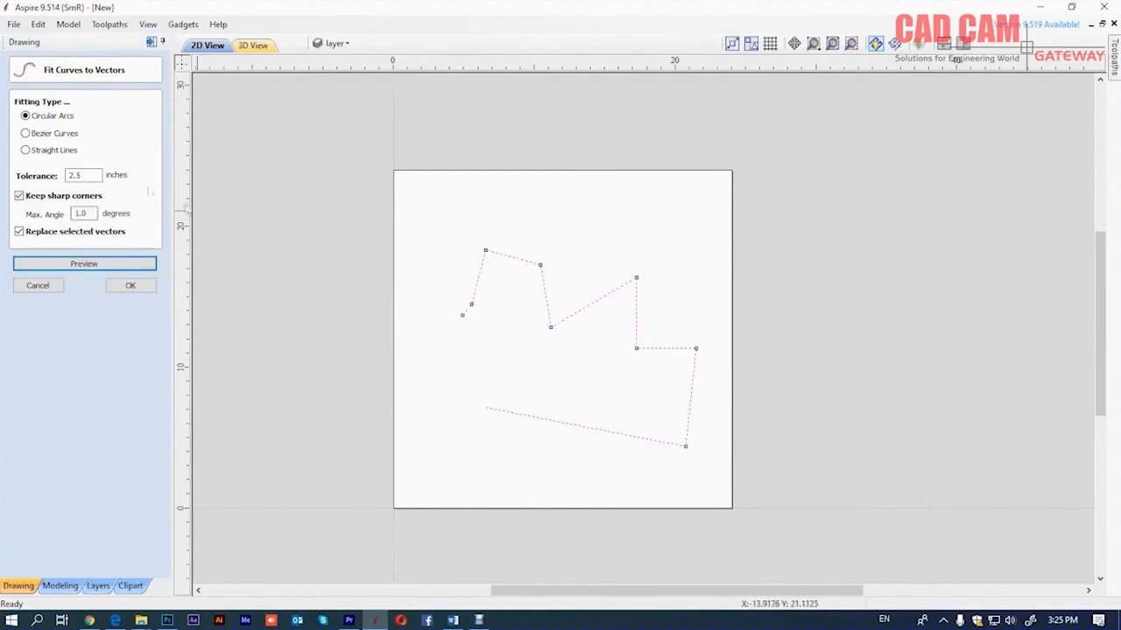
pyautogui.click(19, 196)
pyautogui.click(139, 285)
pyautogui.click(134, 288)
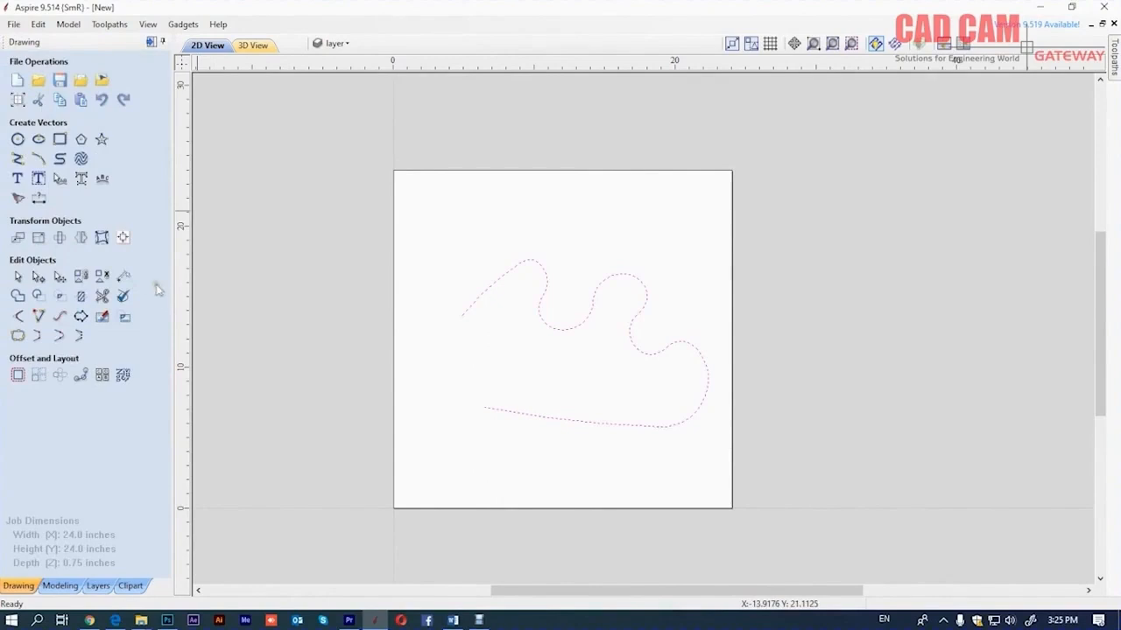
# Step: Create a rubber band vector boundary around the fitted curve with a 0.1 inch offset
pyautogui.click(79, 317)
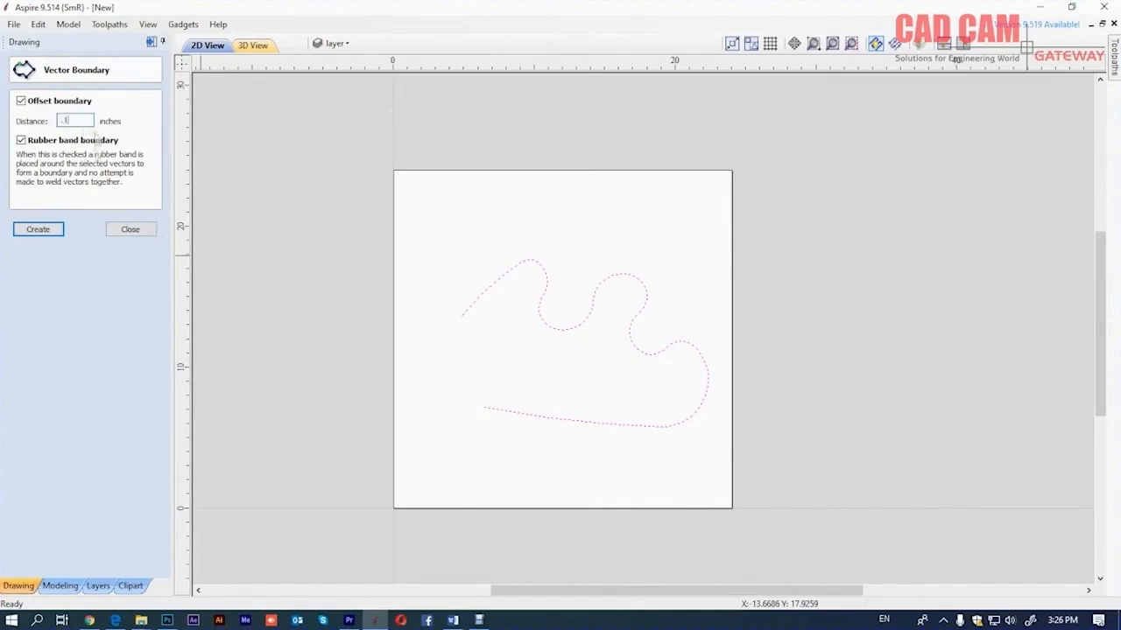
pyautogui.click(39, 229)
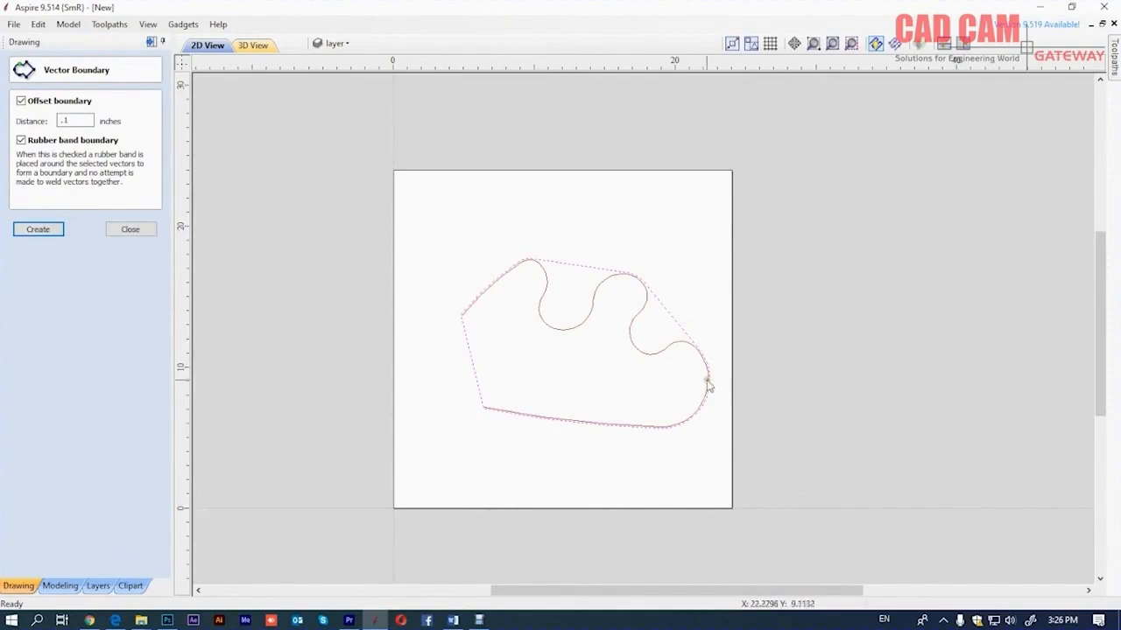
# Step: Select the fitted curve together with its boundary, delete both, and leave the Vector Boundary tool
pyautogui.click(663, 351)
pyautogui.moveTo(688, 273); pyautogui.dragTo(458, 457)
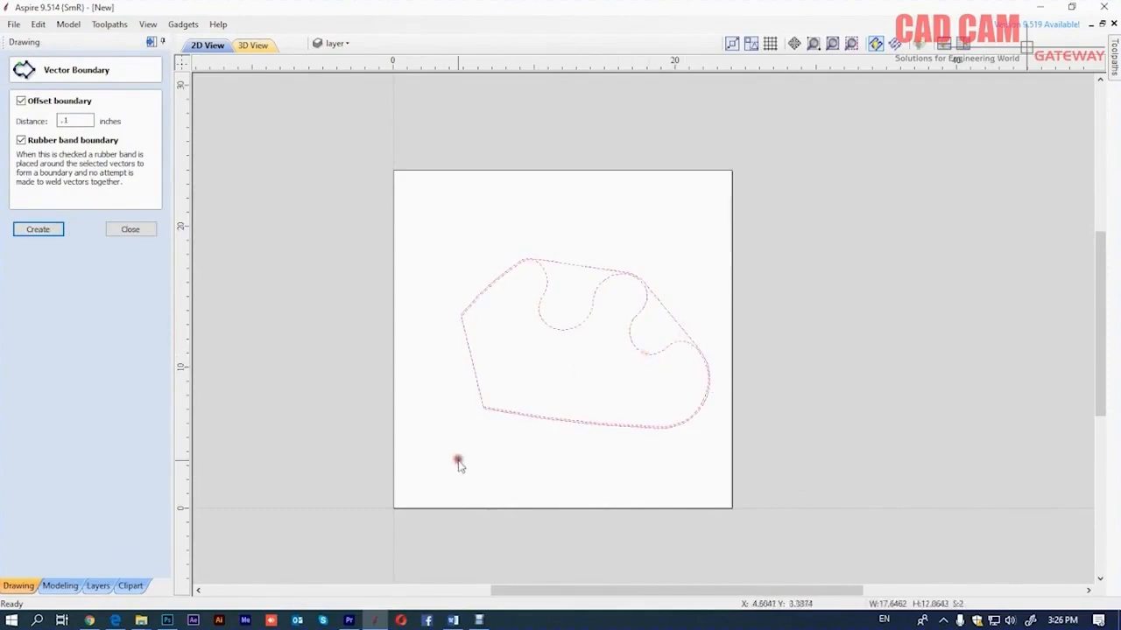
pyautogui.press('Delete')
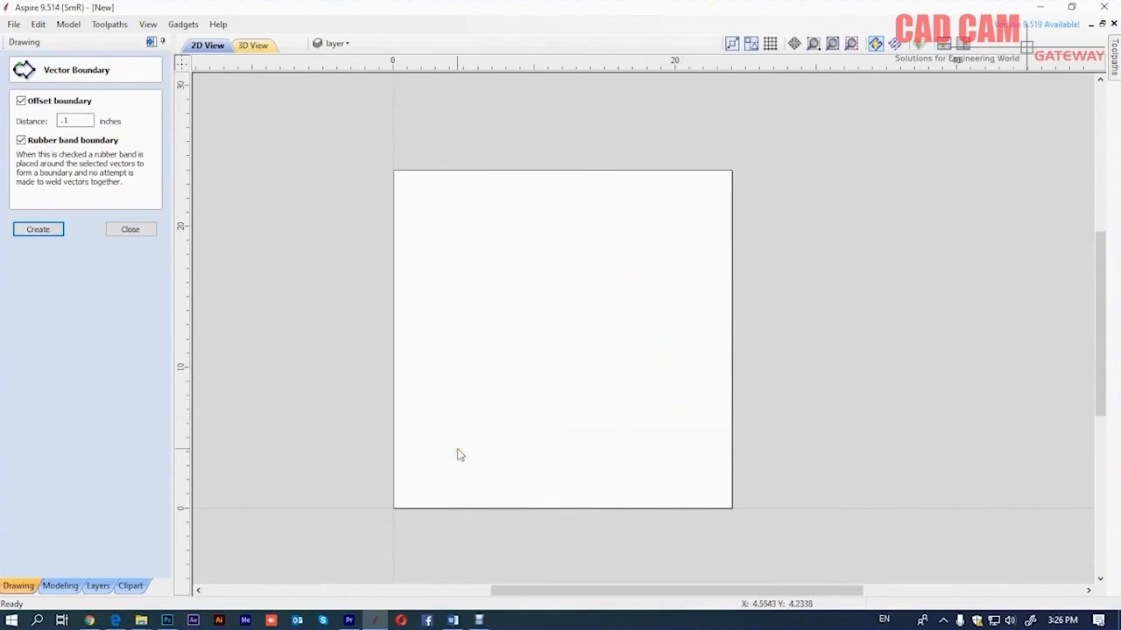
pyautogui.click(136, 230)
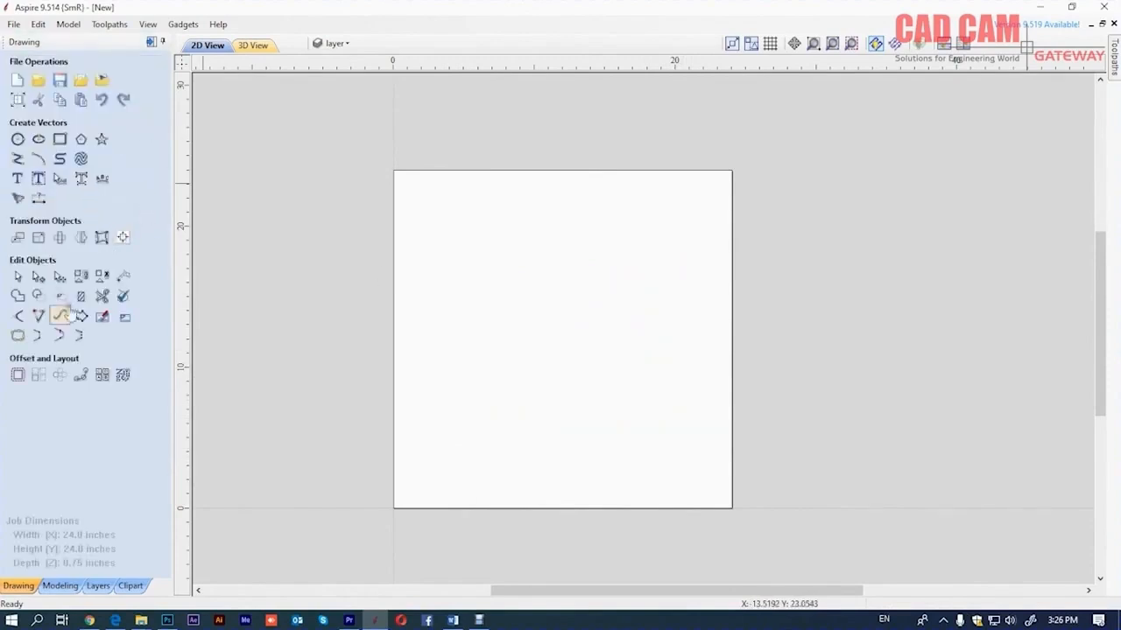
# Step: Draw a short horizontal line and a separate two-segment line rising to the right across the upper part of the job
pyautogui.click(17, 159)
pyautogui.click(428, 232)
pyautogui.click(493, 232)
pyautogui.press('space')
pyautogui.click(548, 231)
pyautogui.click(563, 231)
pyautogui.click(654, 206)
pyautogui.press('space')
# Step: Draw three separate slanted lines at the job's right side, lower middle and left side, spanning about 20.2 by 18 inches with the upper lines
pyautogui.click(675, 286)
pyautogui.click(700, 384)
pyautogui.press('space')
pyautogui.click(504, 423)
pyautogui.click(557, 457)
pyautogui.press('space')
pyautogui.click(493, 329)
pyautogui.click(416, 383)
pyautogui.press('space')
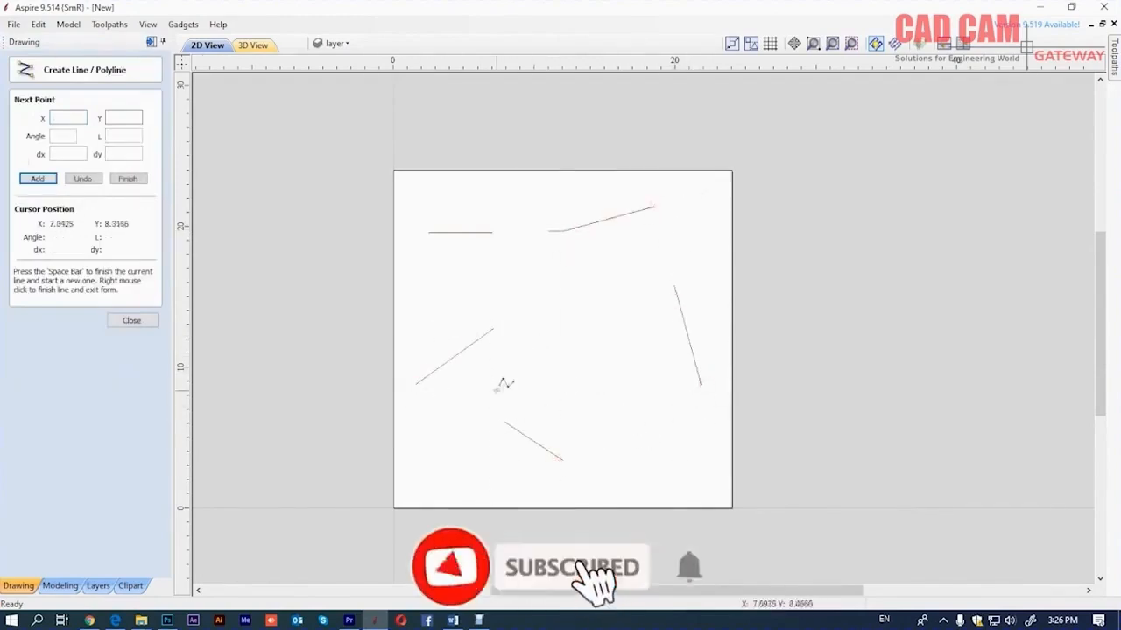
pyautogui.click(131, 321)
# Step: Create a rubber band vector boundary around all five open lines with a 0.1 inch offset
pyautogui.moveTo(358, 165)
pyautogui.mouseDown()
pyautogui.moveTo(496, 241)
pyautogui.moveTo(811, 487)
pyautogui.mouseUp()
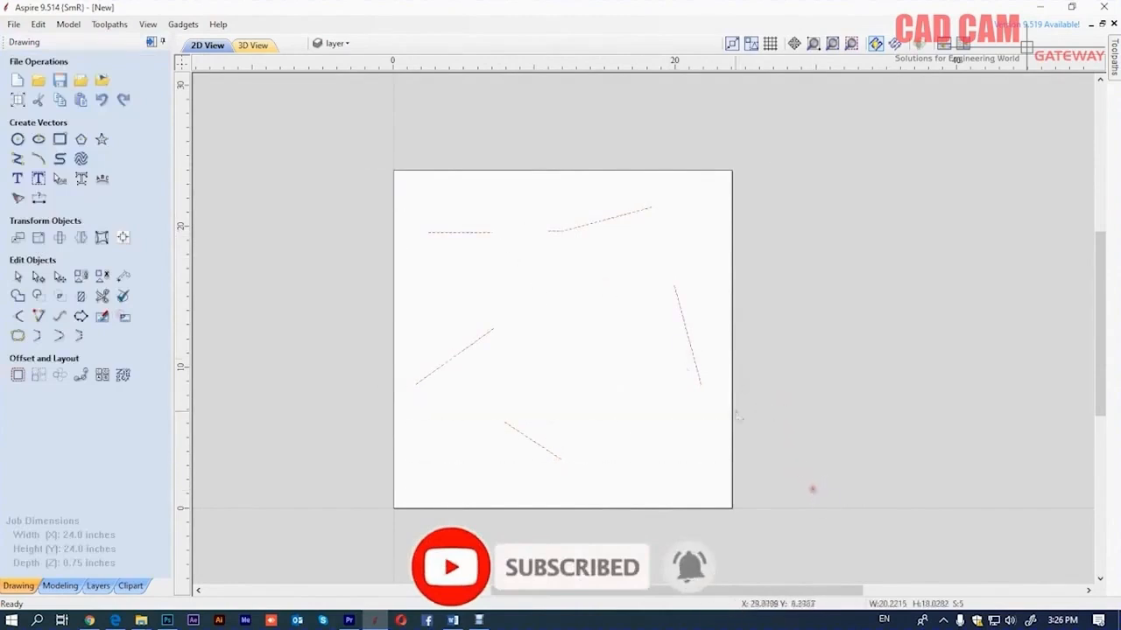
pyautogui.click(81, 317)
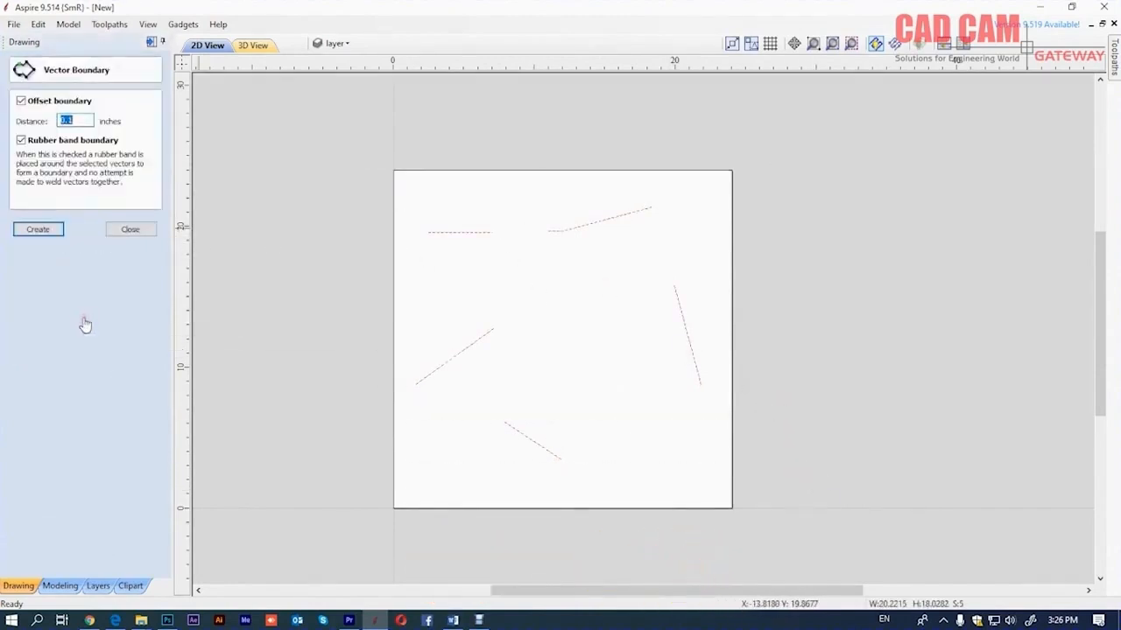
pyautogui.click(40, 230)
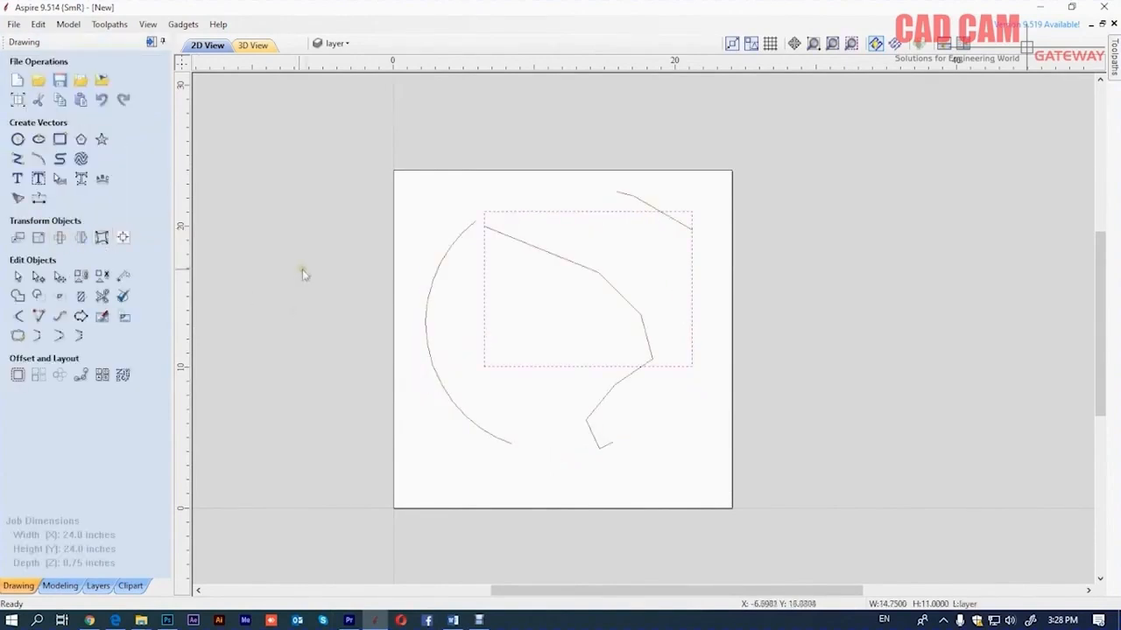
# Step: Create a vector boundary around the rectangle, arc and two polylines with 0.0 inch offset and no rubber band
pyautogui.click(310, 260)
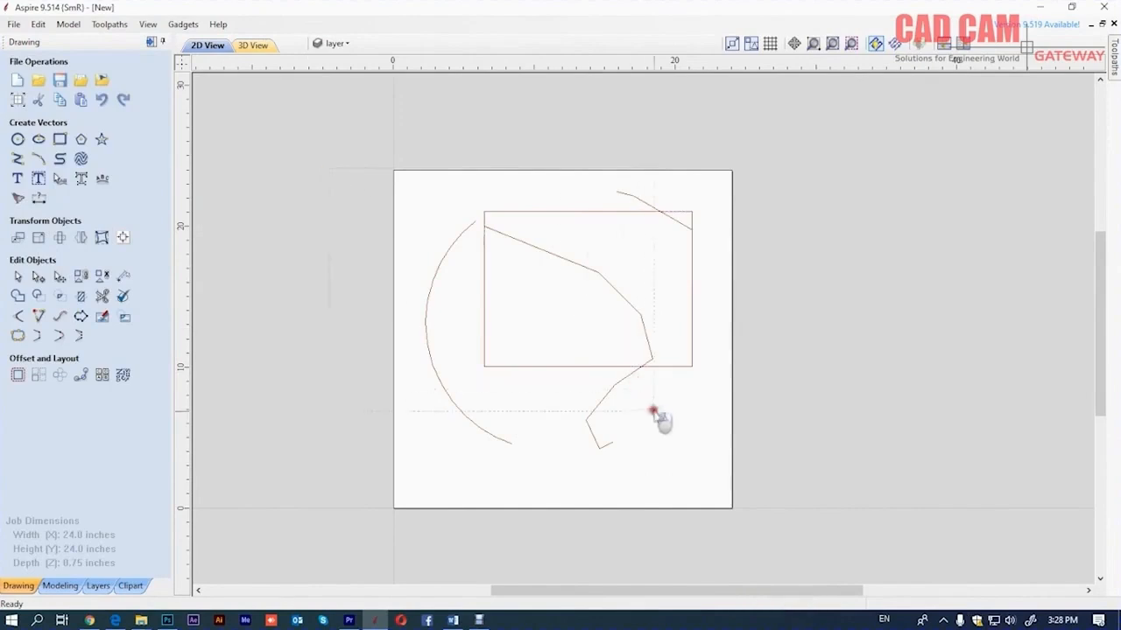
pyautogui.moveTo(701, 471); pyautogui.dragTo(703, 473)
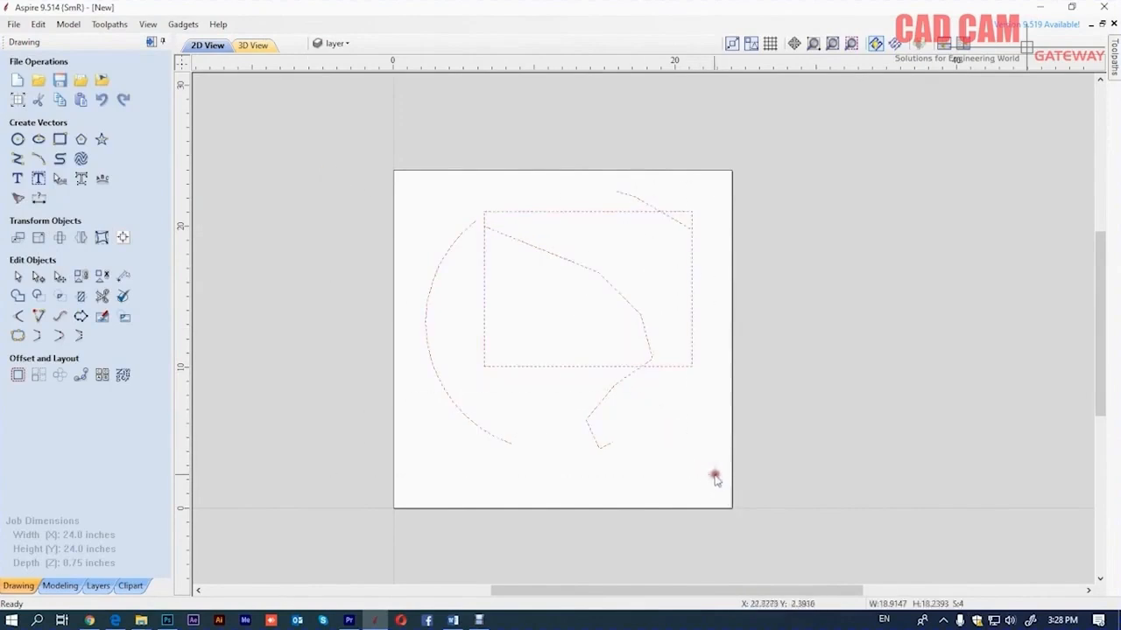
pyautogui.click(80, 317)
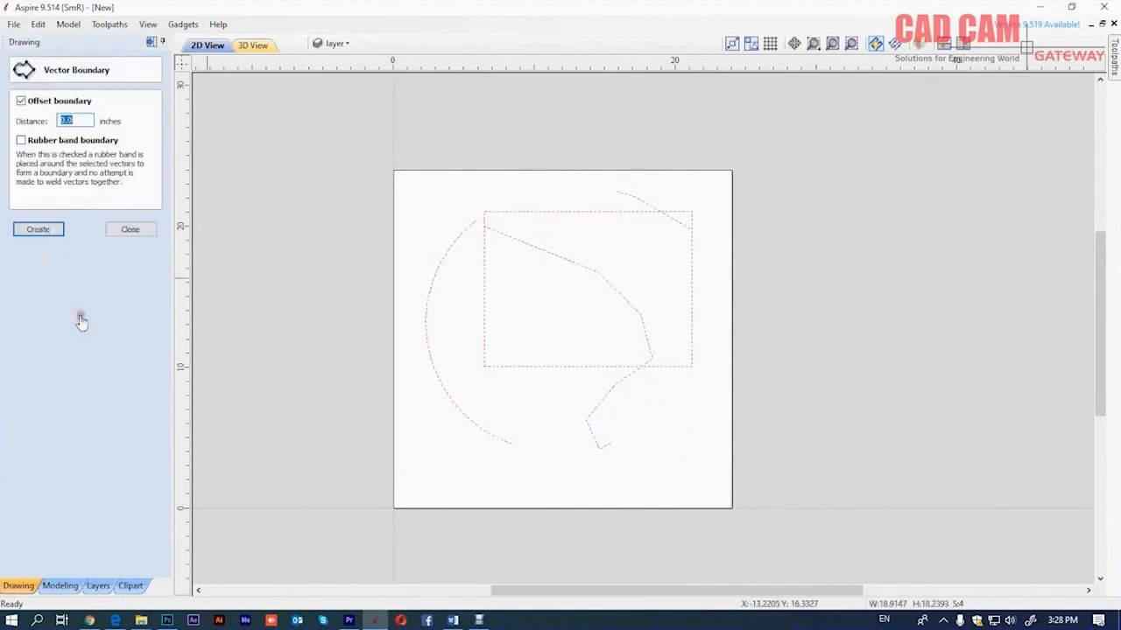
pyautogui.click(39, 230)
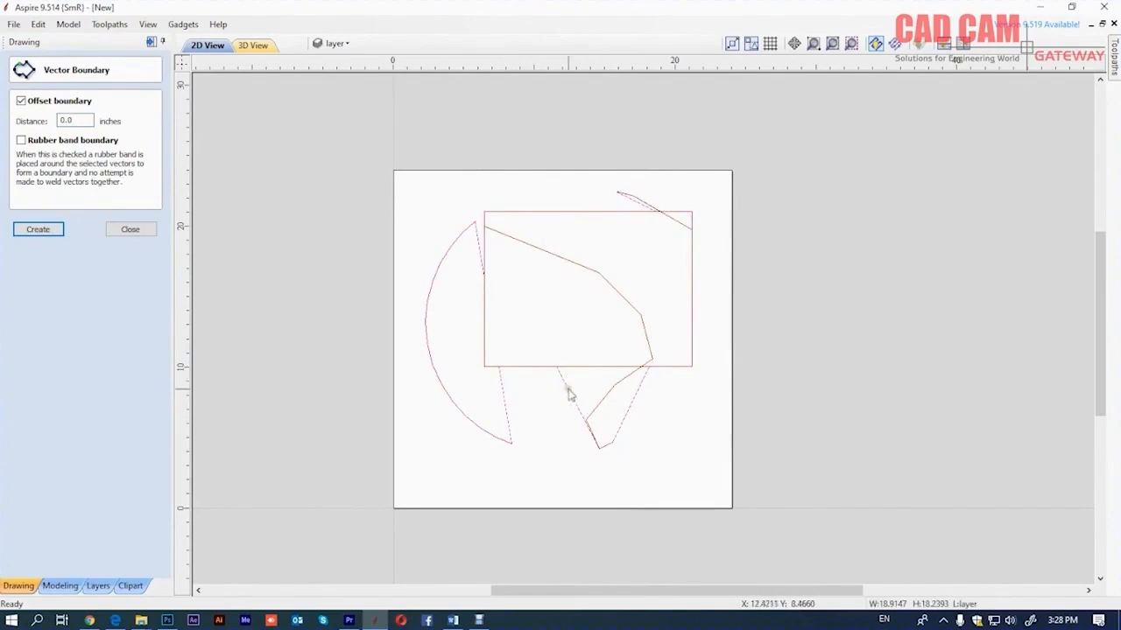
pyautogui.click(130, 228)
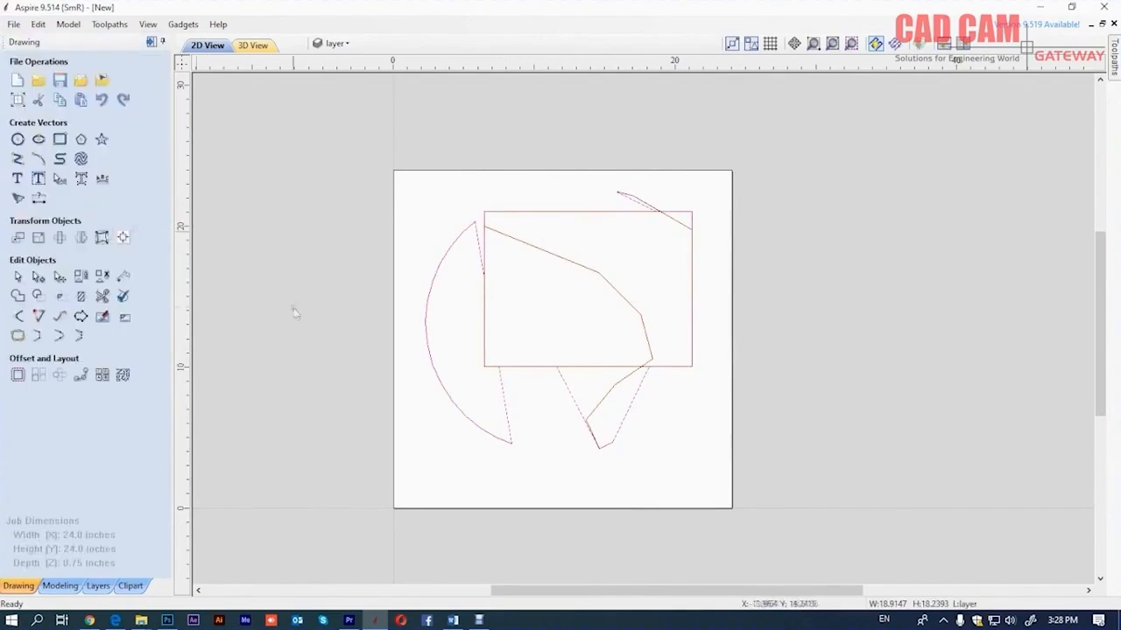
# Step: Move the new boundary outline off the job to the empty area on its right, and deselect it
pyautogui.click(58, 277)
pyautogui.moveTo(561, 319); pyautogui.dragTo(911, 280)
pyautogui.click(836, 433)
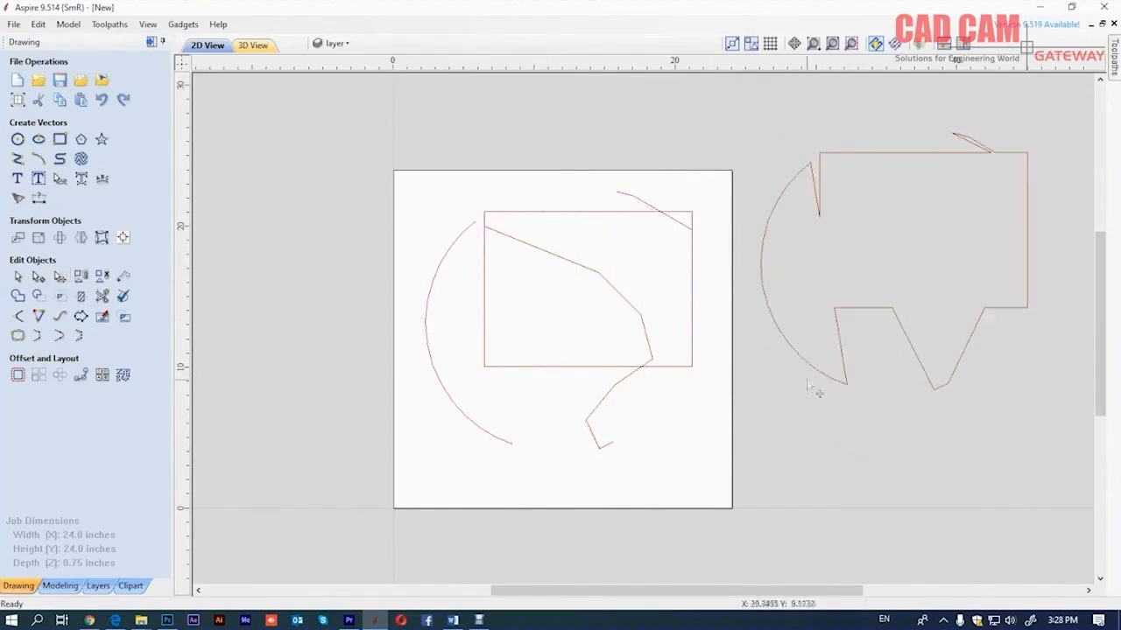
# Step: Delete the rectangle and all the remaining vectors to clear the drawing
pyautogui.click(574, 212)
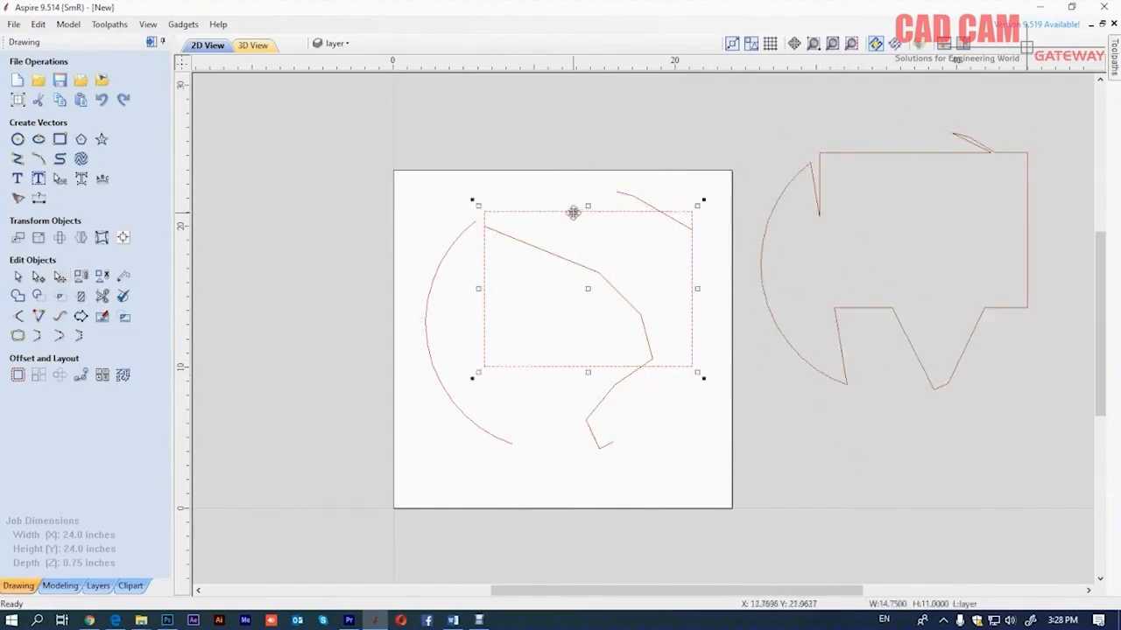
pyautogui.press('Delete')
pyautogui.moveTo(703, 176); pyautogui.dragTo(444, 475)
pyautogui.press('Delete')
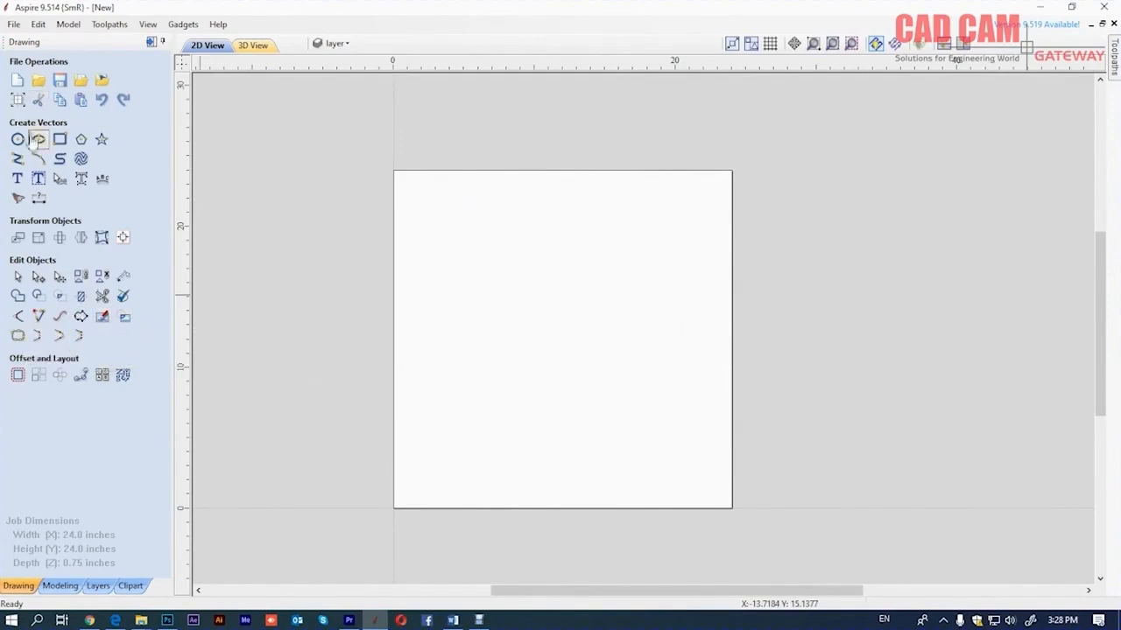
# Step: Draw a horizontal line about 9.25 inches long in the upper part of the job
pyautogui.click(18, 158)
pyautogui.click(472, 219)
pyautogui.click(604, 214)
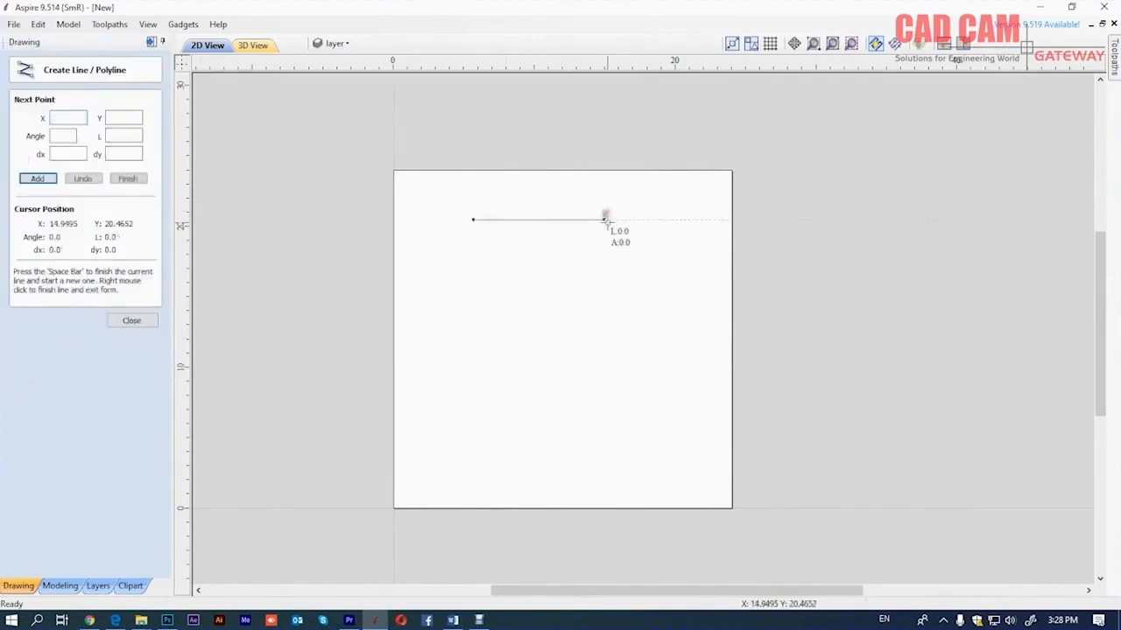
pyautogui.rightClick(609, 224)
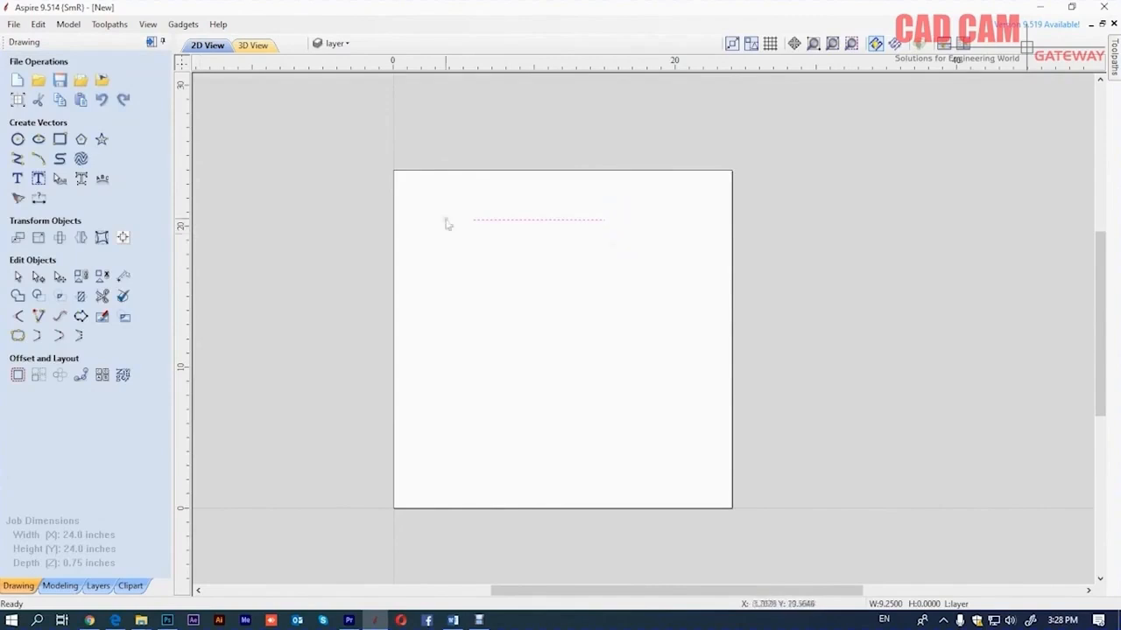
# Step: Draw a separate vertical line about 5 inches long, just below and to the right of the horizontal line's end
pyautogui.click(18, 159)
pyautogui.click(625, 230)
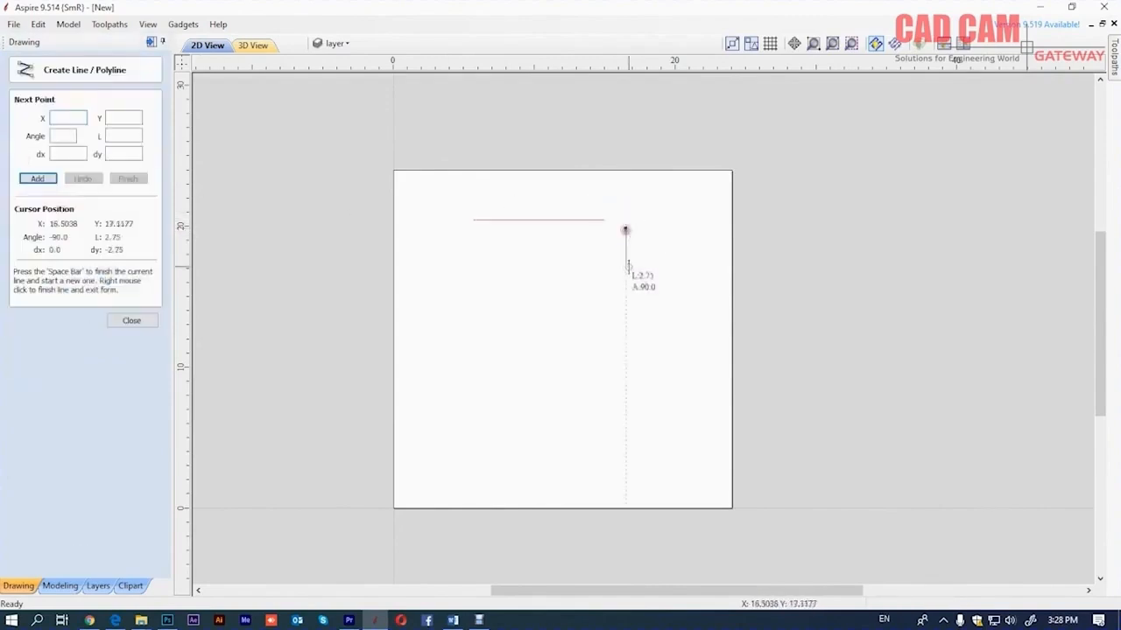
pyautogui.click(627, 295)
pyautogui.rightClick(645, 306)
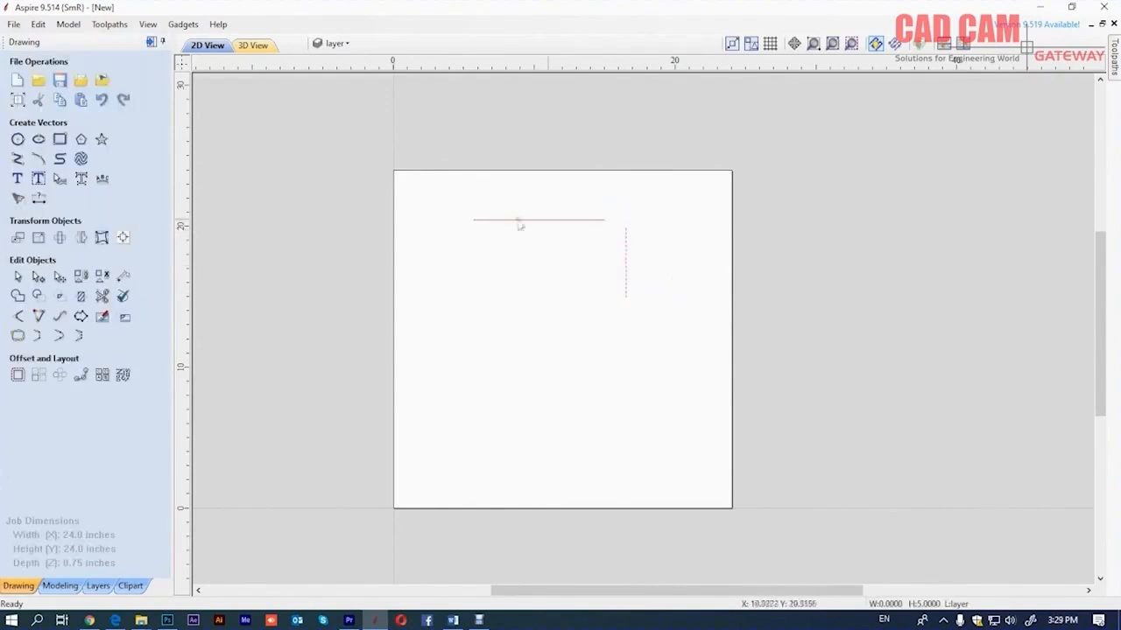
pyautogui.click(546, 298)
# Step: Join the facing ends of the horizontal and vertical lines with a straight line
pyautogui.scroll(3, 586, 214)
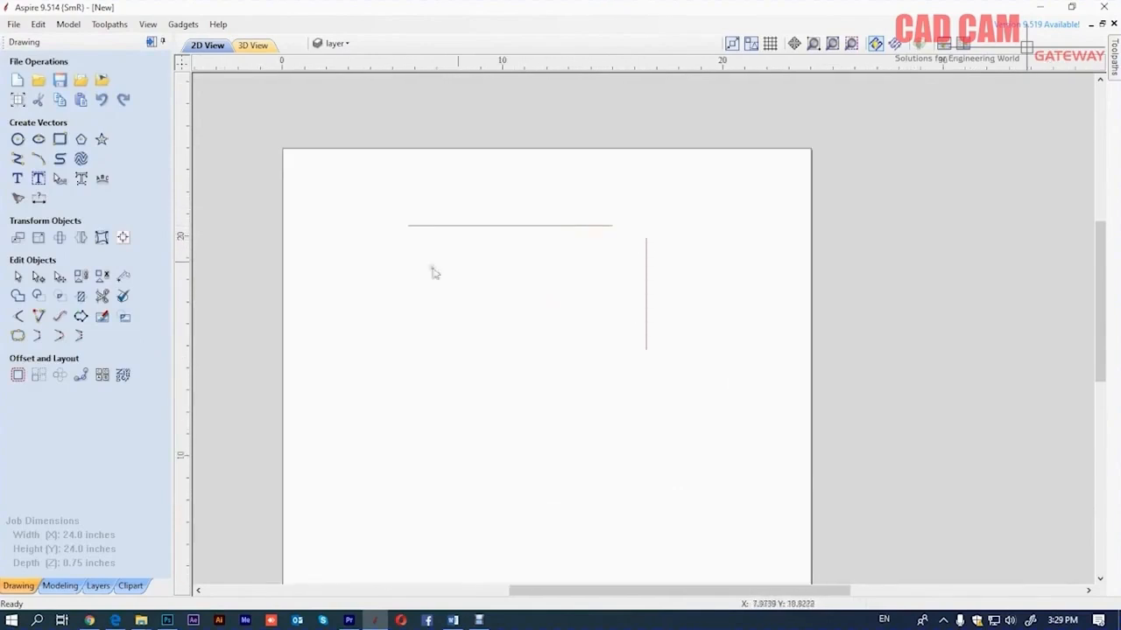
pyautogui.click(37, 337)
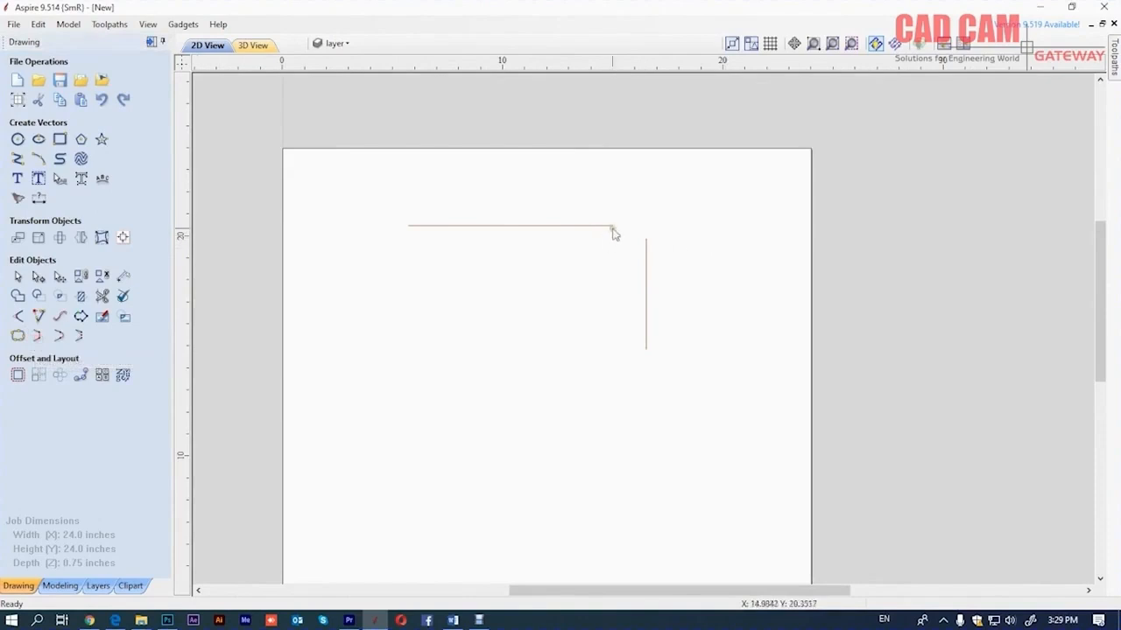
pyautogui.click(36, 338)
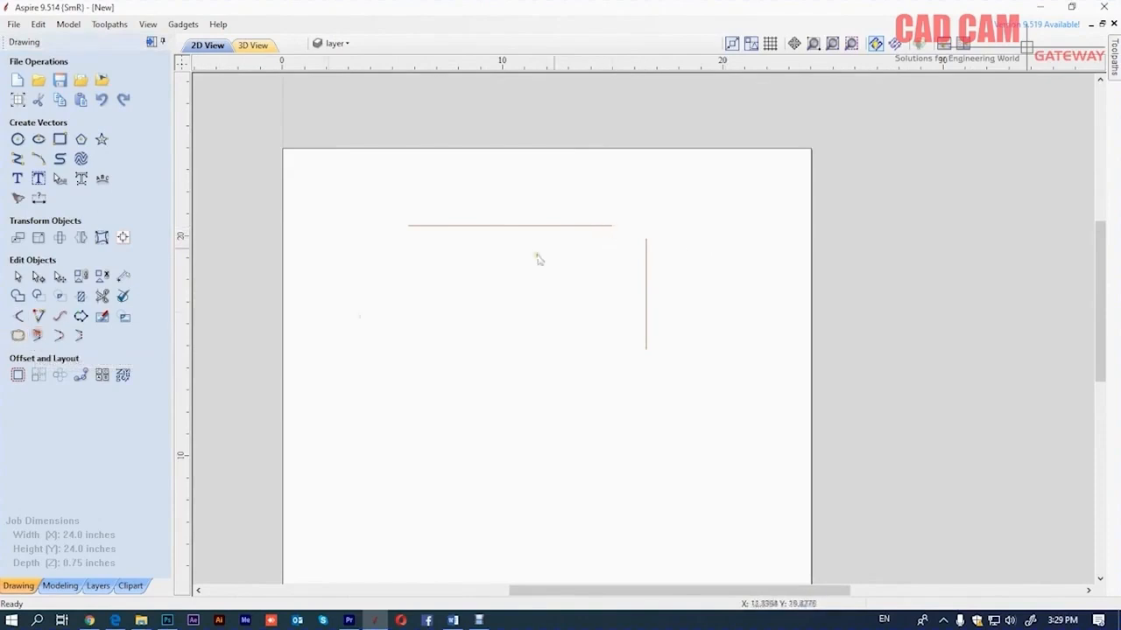
pyautogui.click(613, 228)
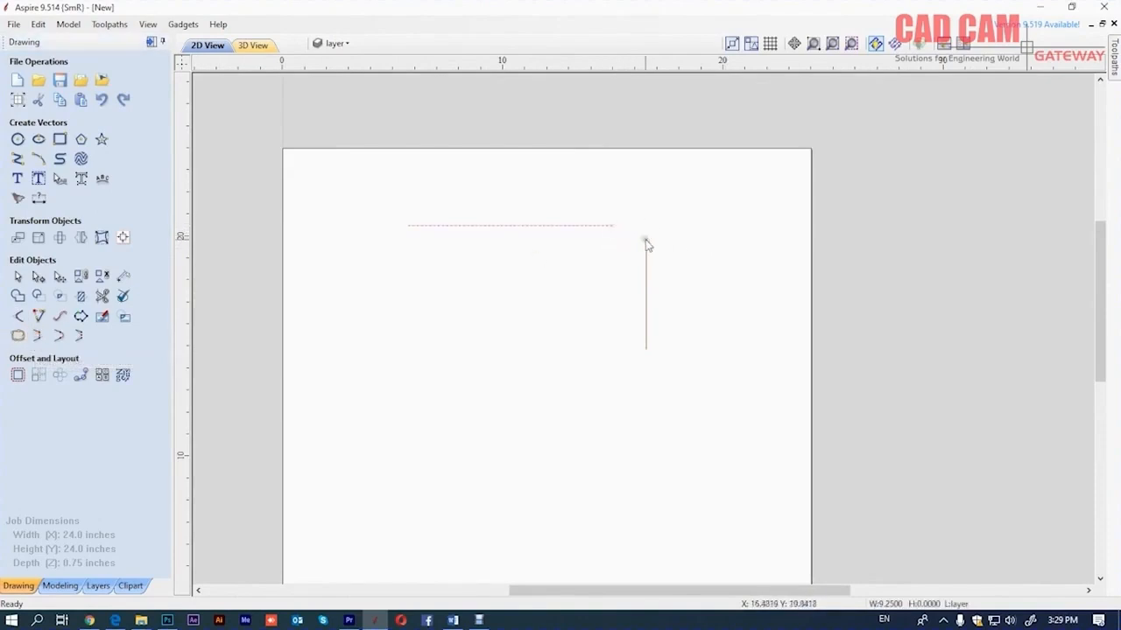
pyautogui.keyDown('shift'); pyautogui.click(646, 246); pyautogui.keyUp('shift')
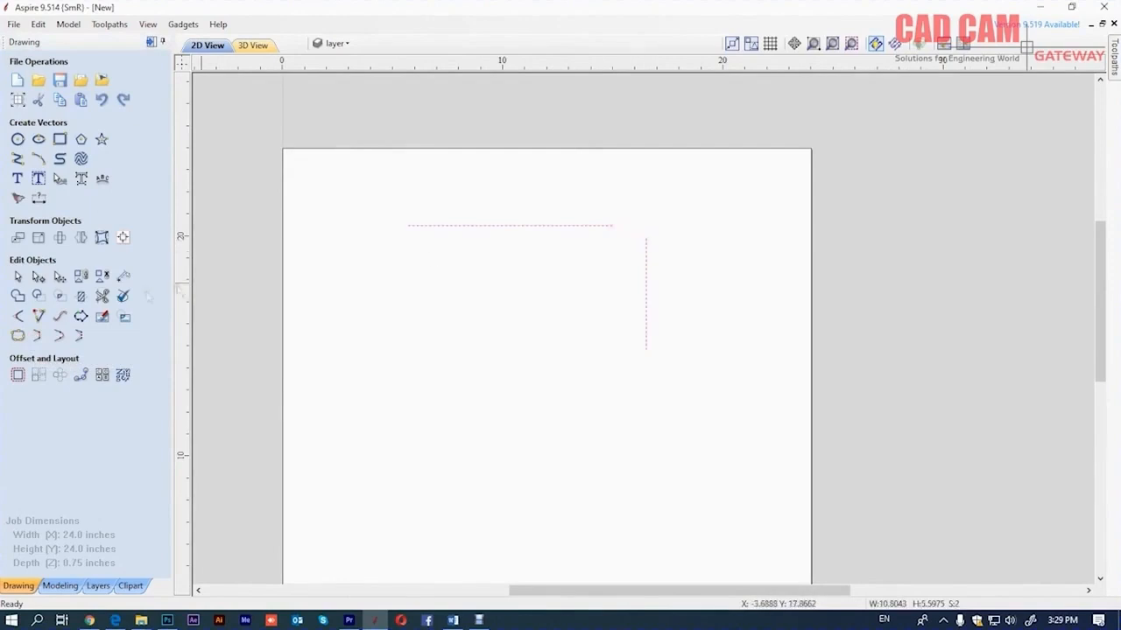
pyautogui.click(37, 335)
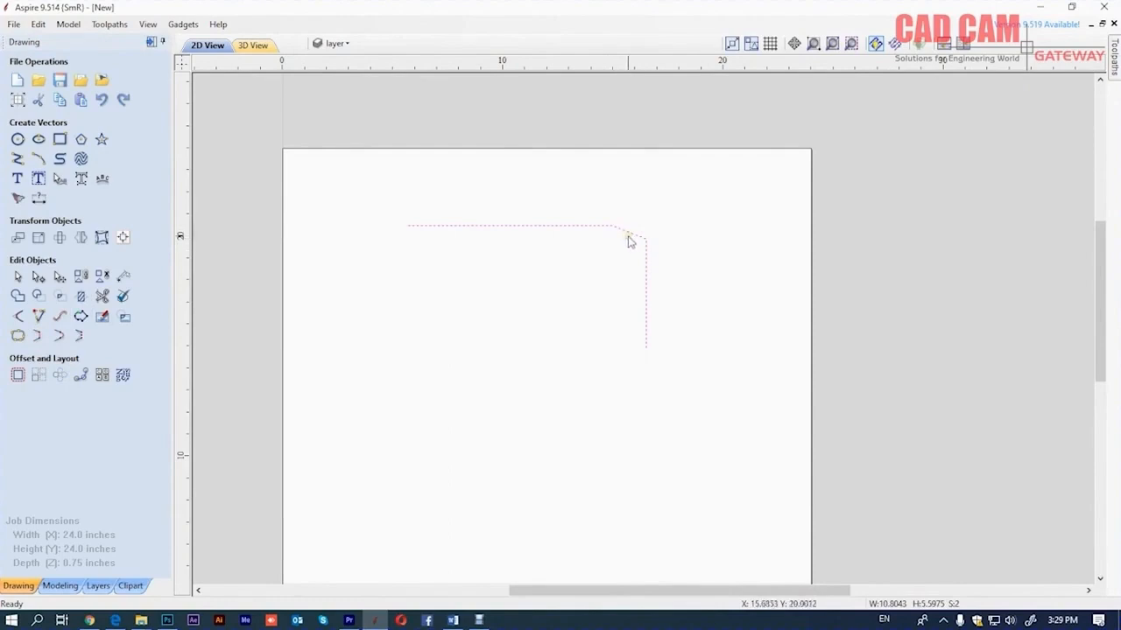
# Step: Join the left ends of the horizontal and diagonal lines with a straight line
pyautogui.moveTo(376, 192); pyautogui.dragTo(722, 408)
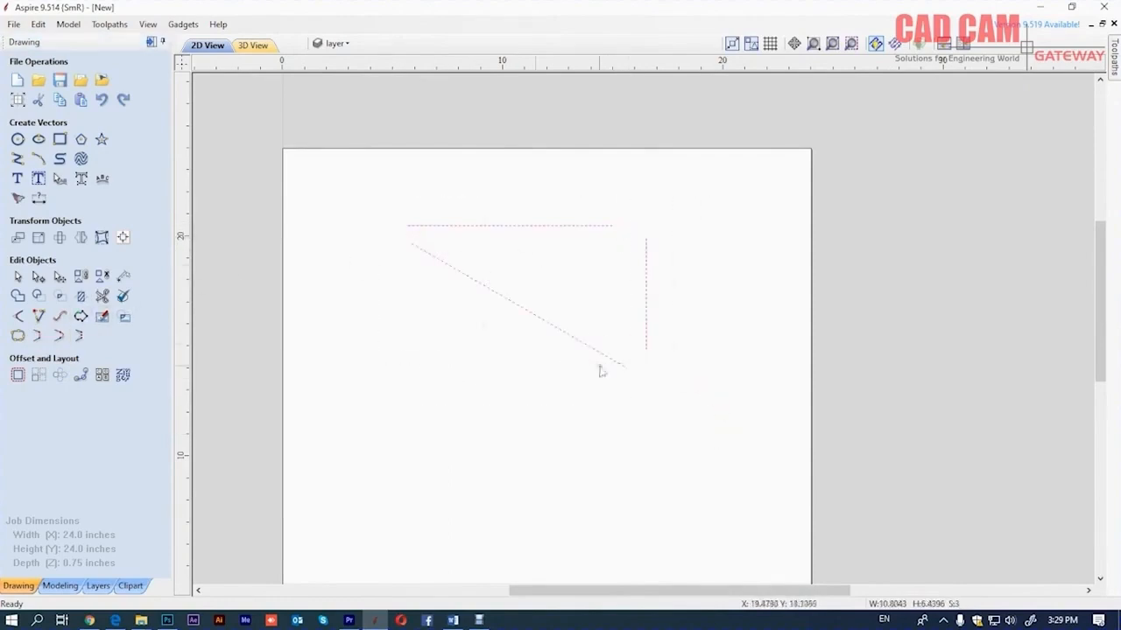
pyautogui.click(40, 338)
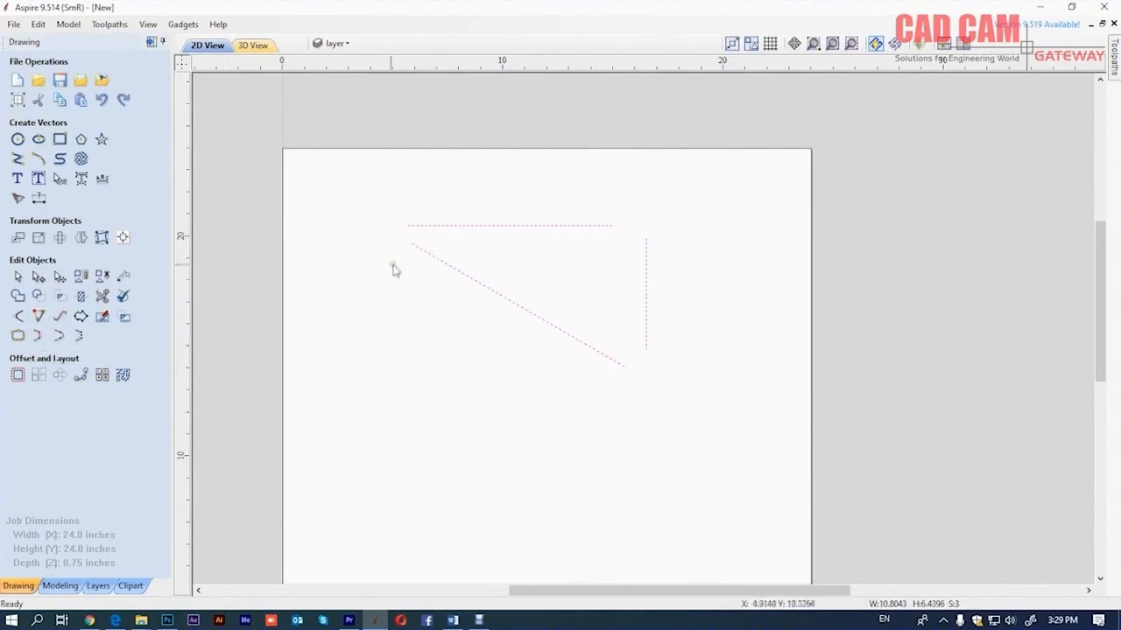
pyautogui.click(476, 282)
pyautogui.click(516, 197)
pyautogui.moveTo(516, 193); pyautogui.dragTo(434, 305)
pyautogui.click(36, 335)
# Step: Close the outline by joining the open ends at its lower-right and upper-right corners with straight lines, and deselect it
pyautogui.keyDown('shift'); pyautogui.click(646, 328); pyautogui.keyUp('shift')
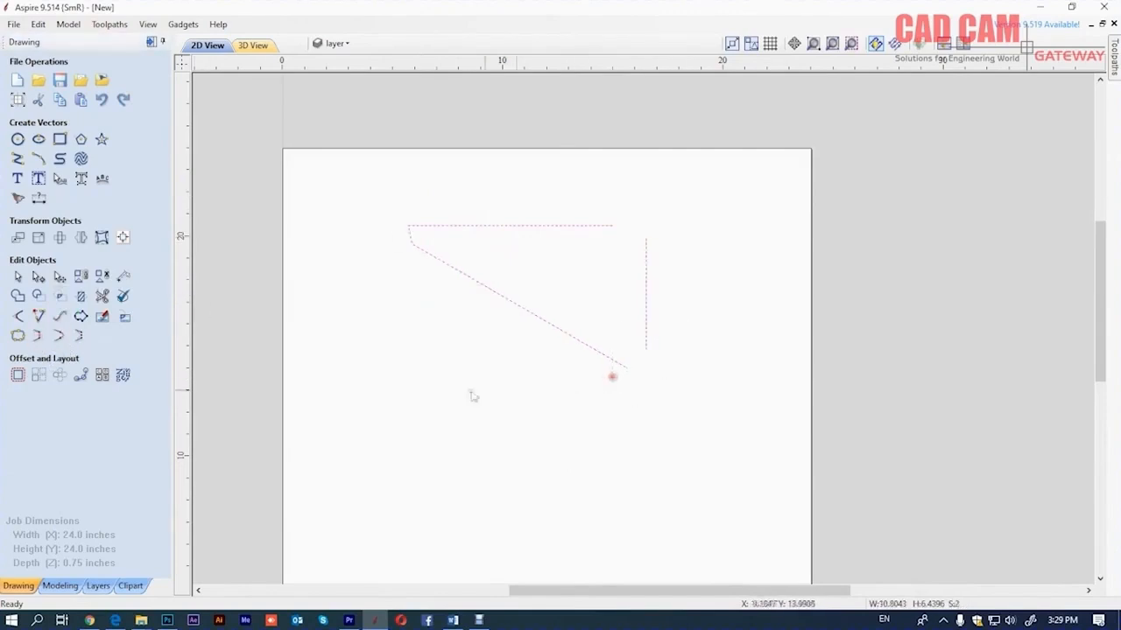
pyautogui.click(40, 340)
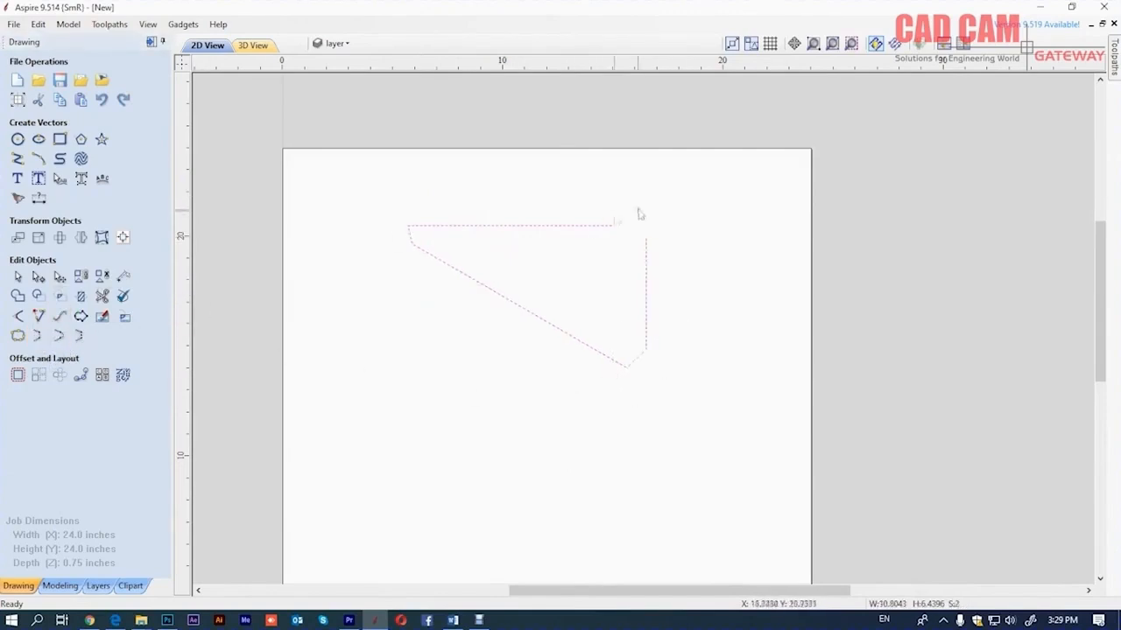
pyautogui.click(588, 254)
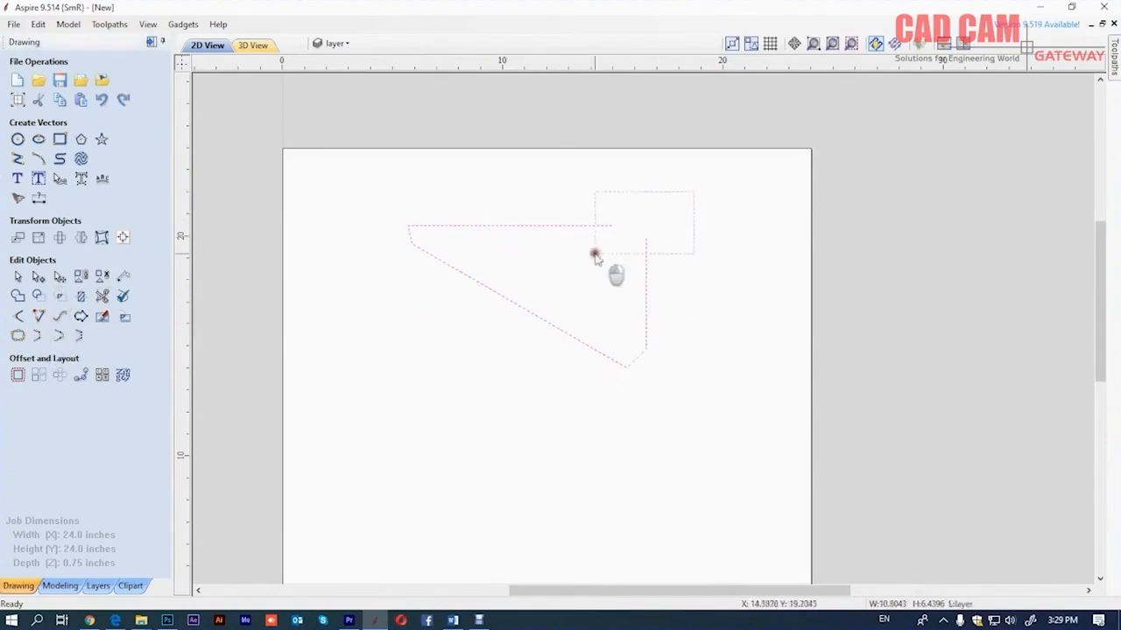
pyautogui.click(38, 336)
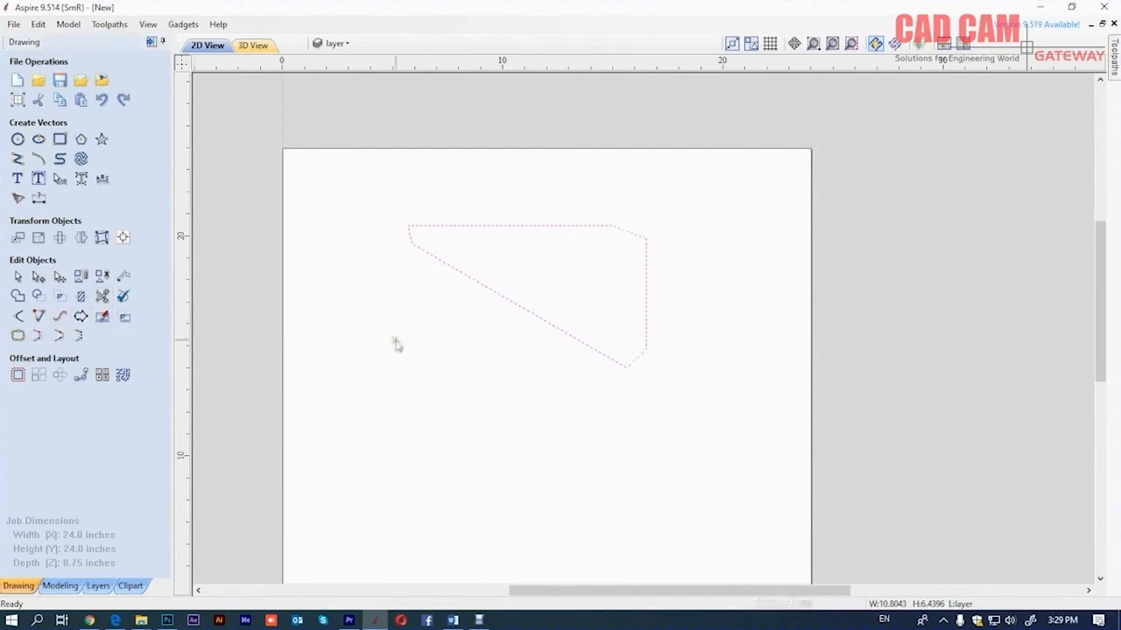
pyautogui.click(415, 324)
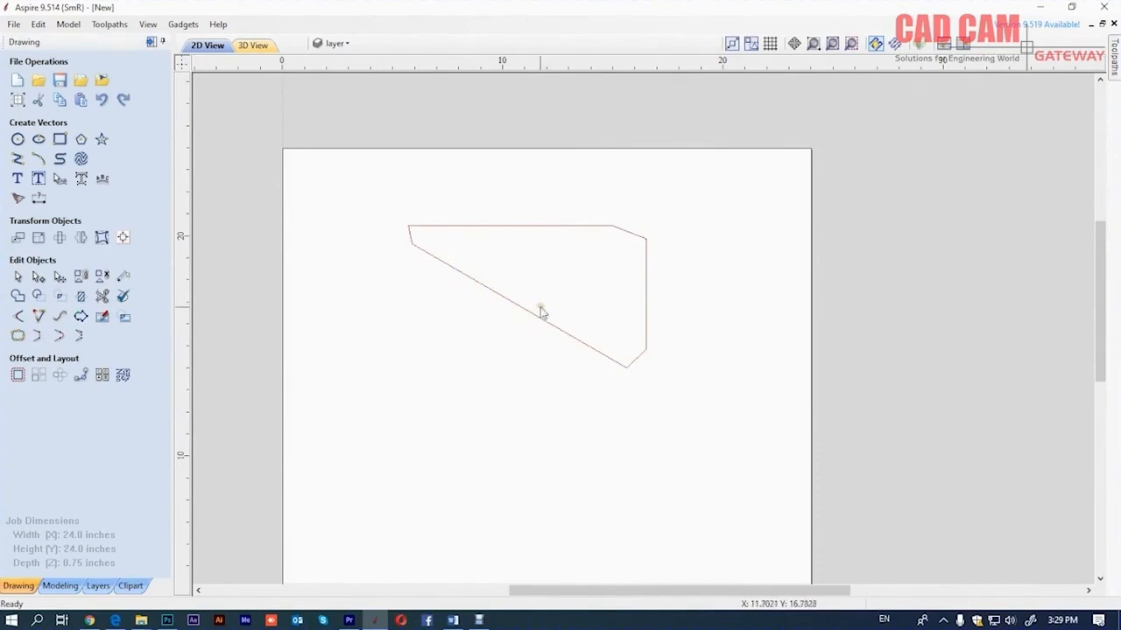
# Step: Undo the straight-line joins and join the left ends of the horizontal and diagonal lines with a smooth curve
pyautogui.hotkey('ctrl', 'z')
pyautogui.hotkey('ctrl', 'z')
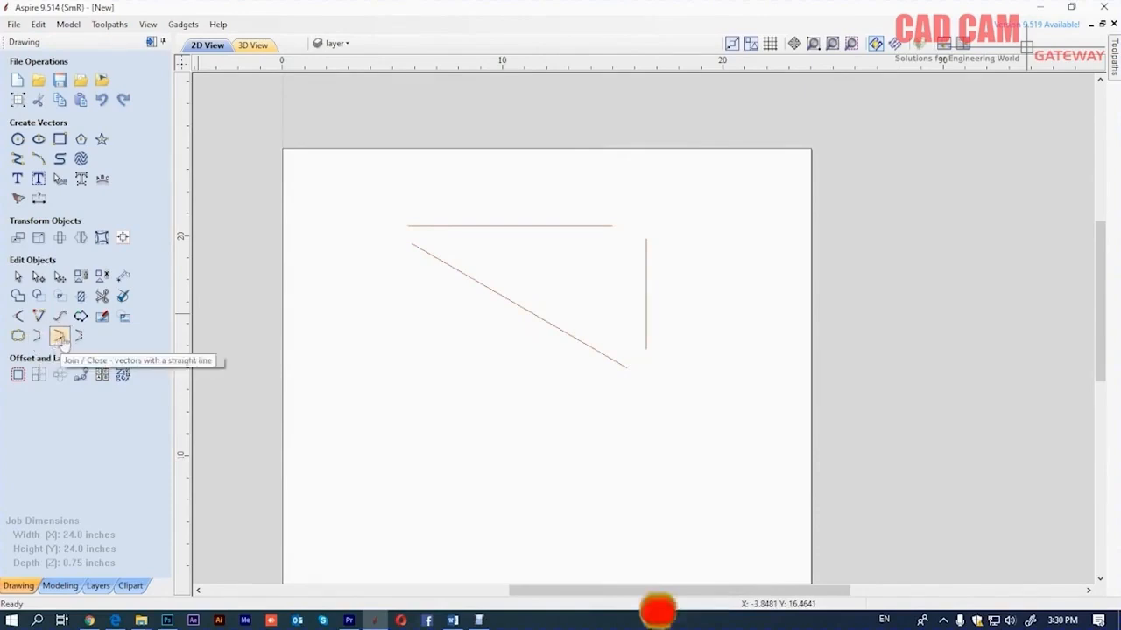
pyautogui.click(59, 337)
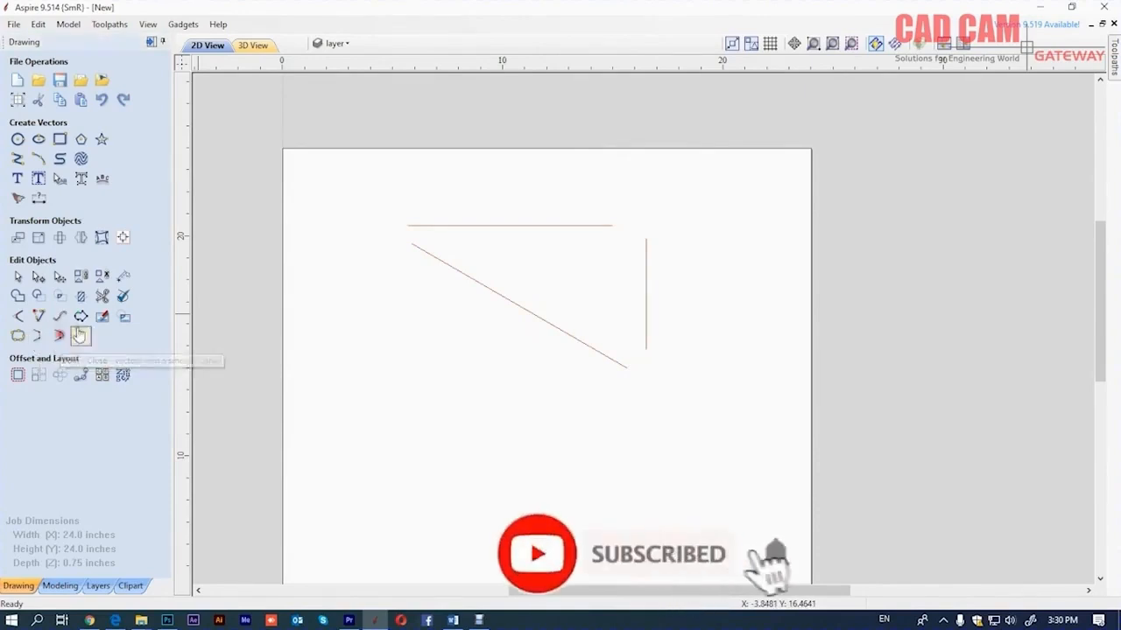
pyautogui.moveTo(463, 204); pyautogui.dragTo(415, 295)
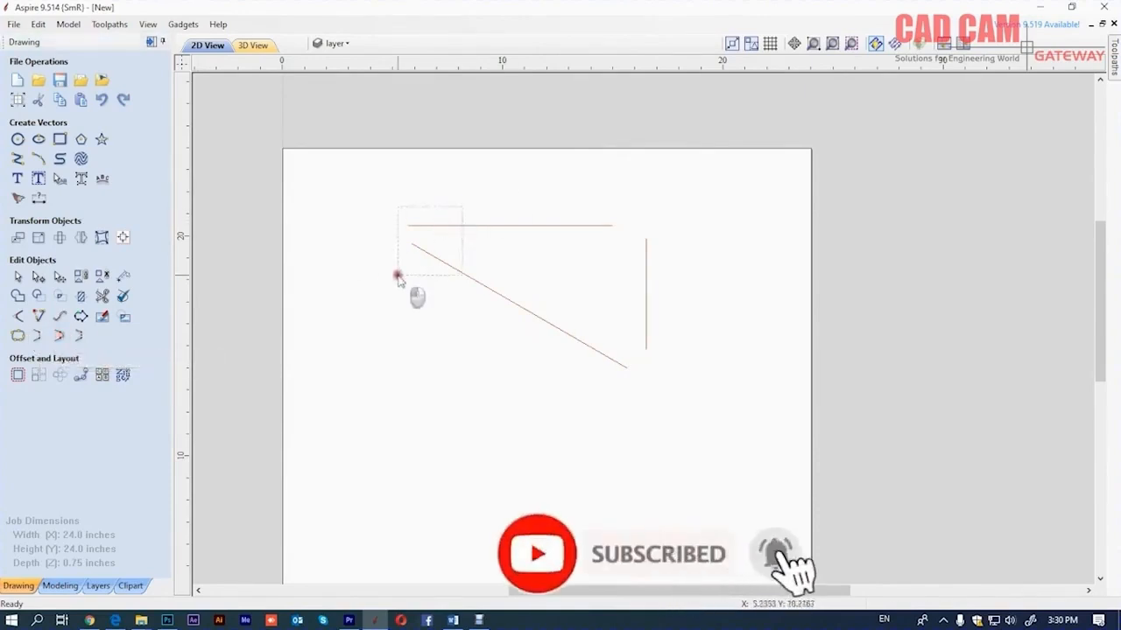
pyautogui.click(60, 338)
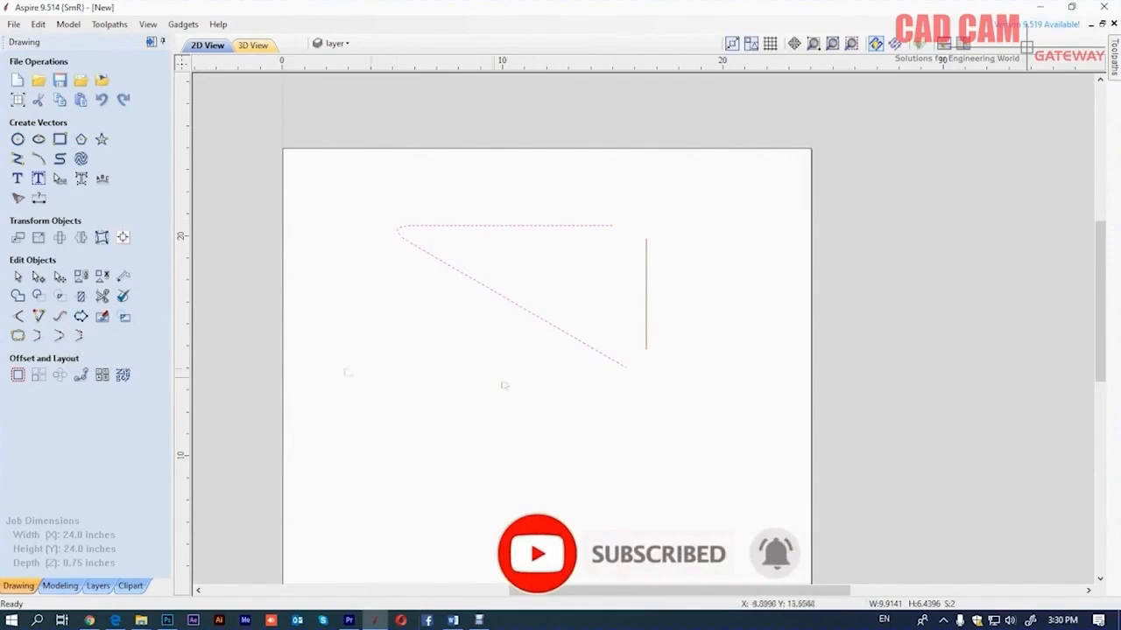
# Step: Close the outline by joining the open ends at its lower-right and upper-right corners with smooth curves, and deselect it
pyautogui.moveTo(586, 393)
pyautogui.mouseDown()
pyautogui.moveTo(703, 346)
pyautogui.moveTo(584, 402)
pyautogui.mouseUp()
pyautogui.click(79, 336)
pyautogui.moveTo(683, 211); pyautogui.dragTo(595, 254)
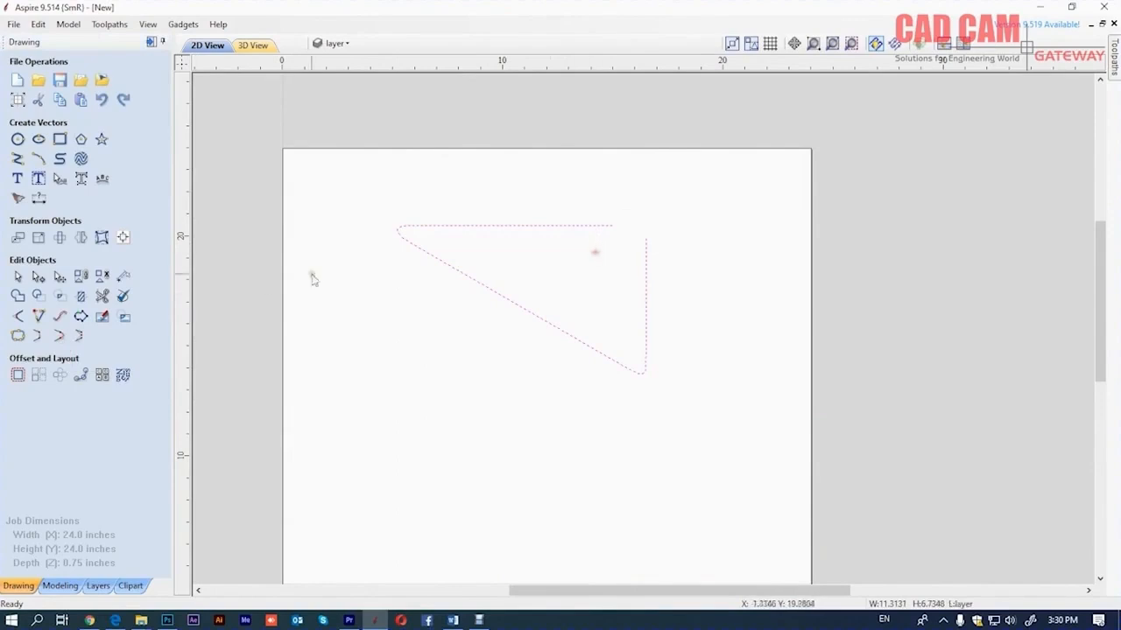
pyautogui.click(60, 336)
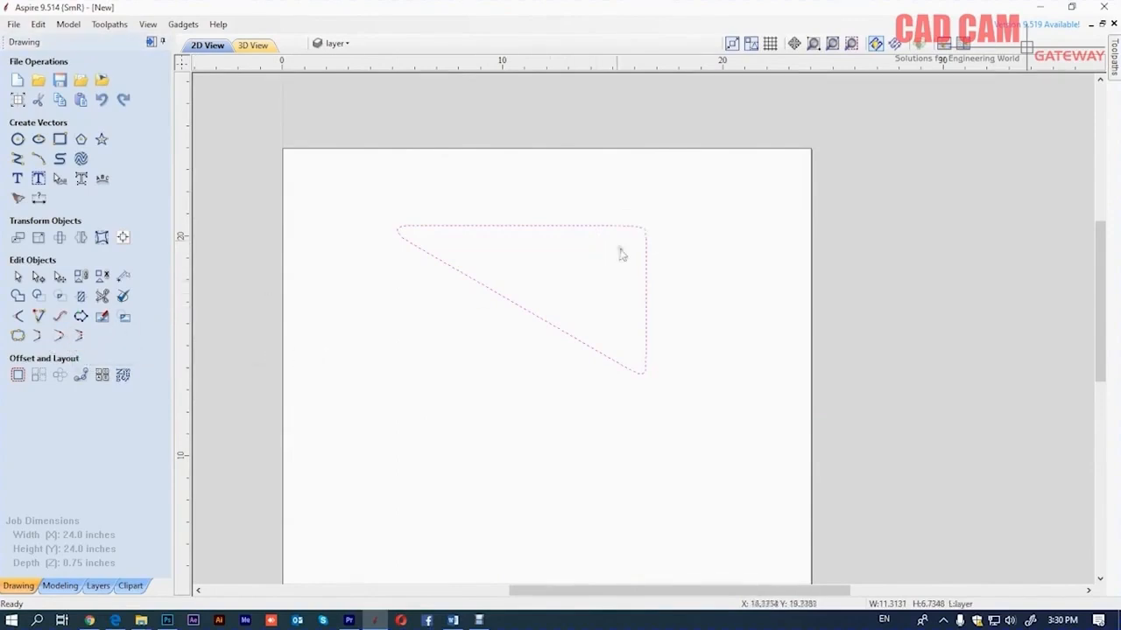
pyautogui.click(576, 281)
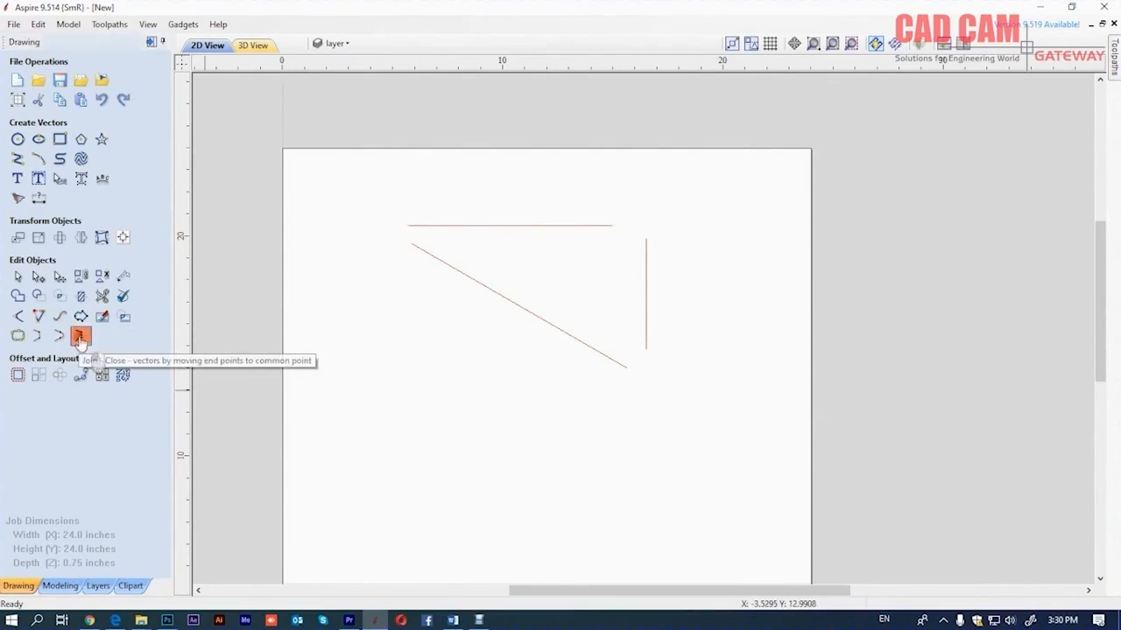
# Step: Join the three separate lines into a closed triangle by moving each pair of neighbouring end points to a common point
pyautogui.moveTo(437, 208); pyautogui.dragTo(372, 295)
pyautogui.click(79, 336)
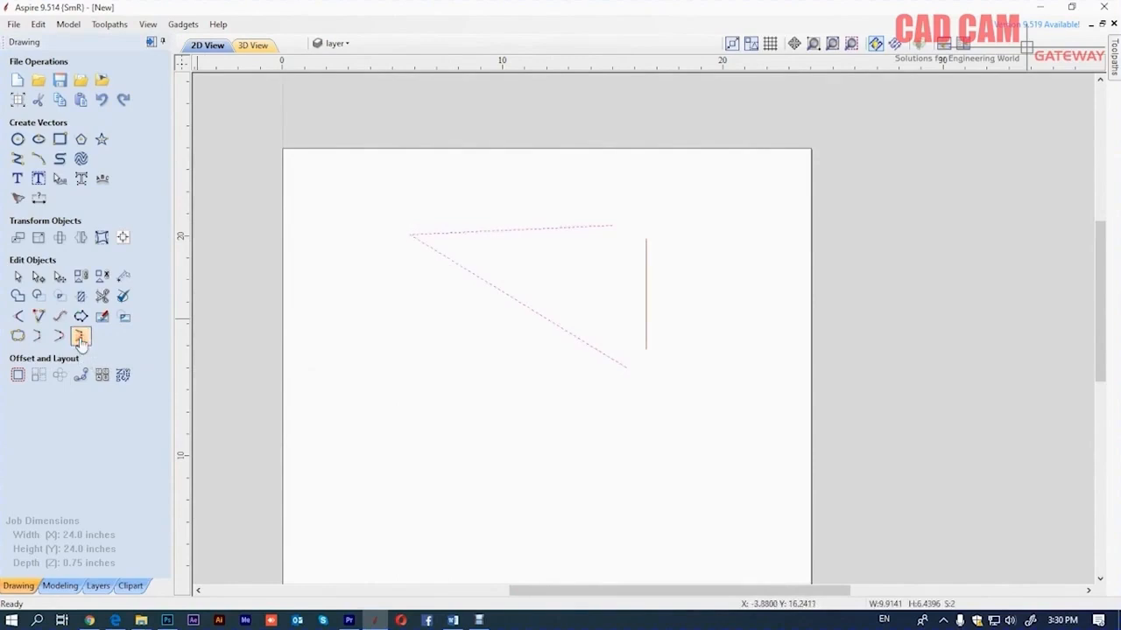
pyautogui.keyDown('shift'); pyautogui.moveTo(680, 202); pyautogui.dragTo(601, 266); pyautogui.keyUp('shift')
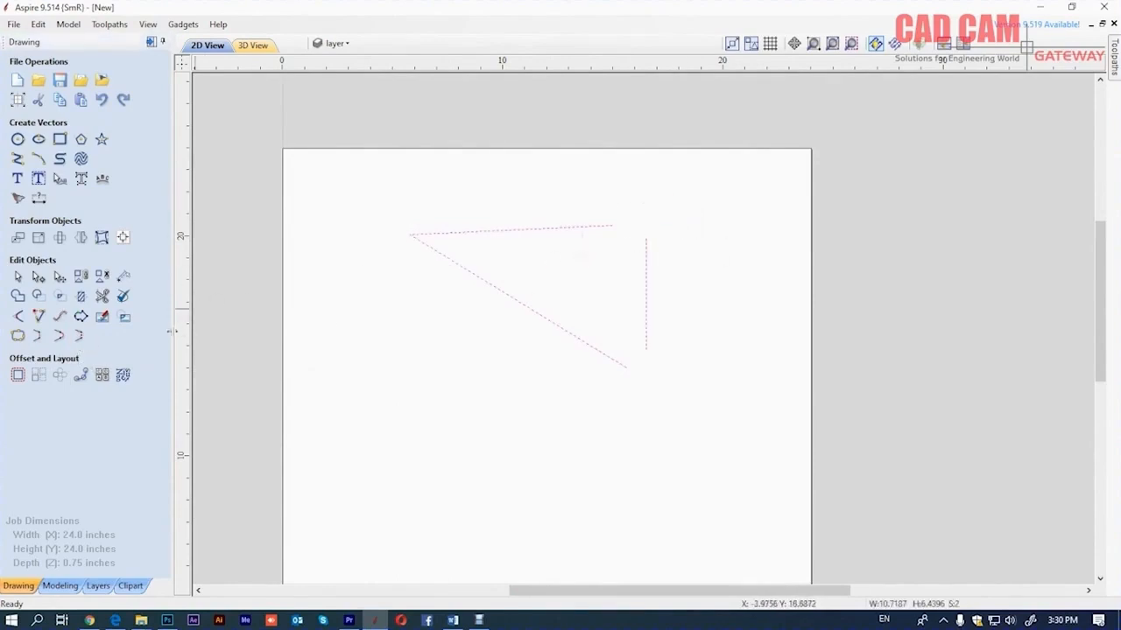
pyautogui.click(80, 338)
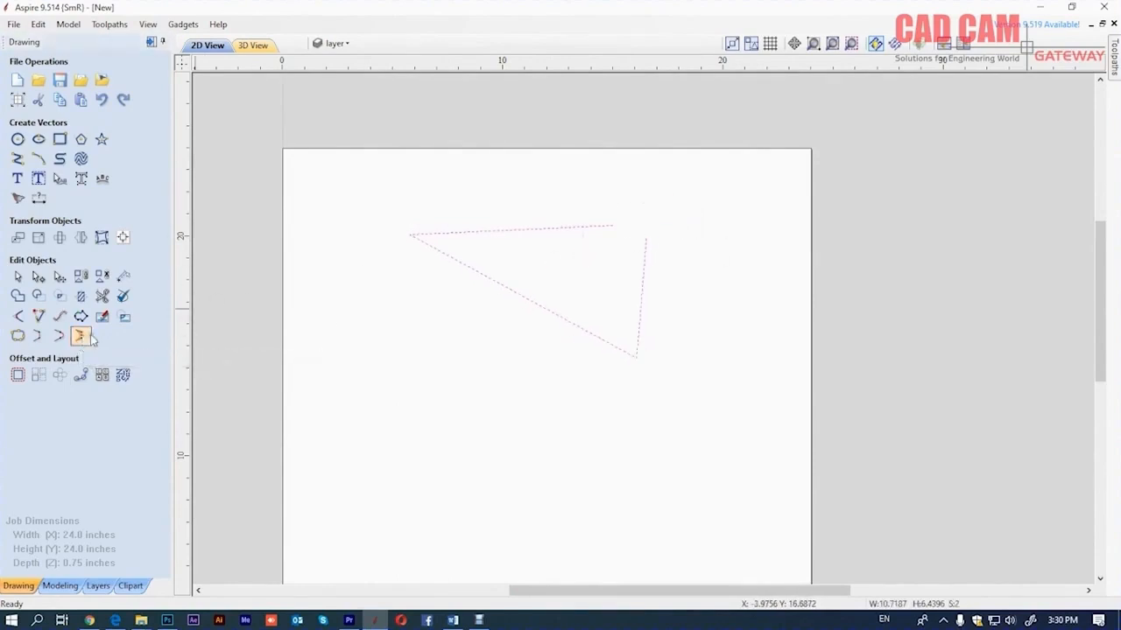
pyautogui.click(81, 338)
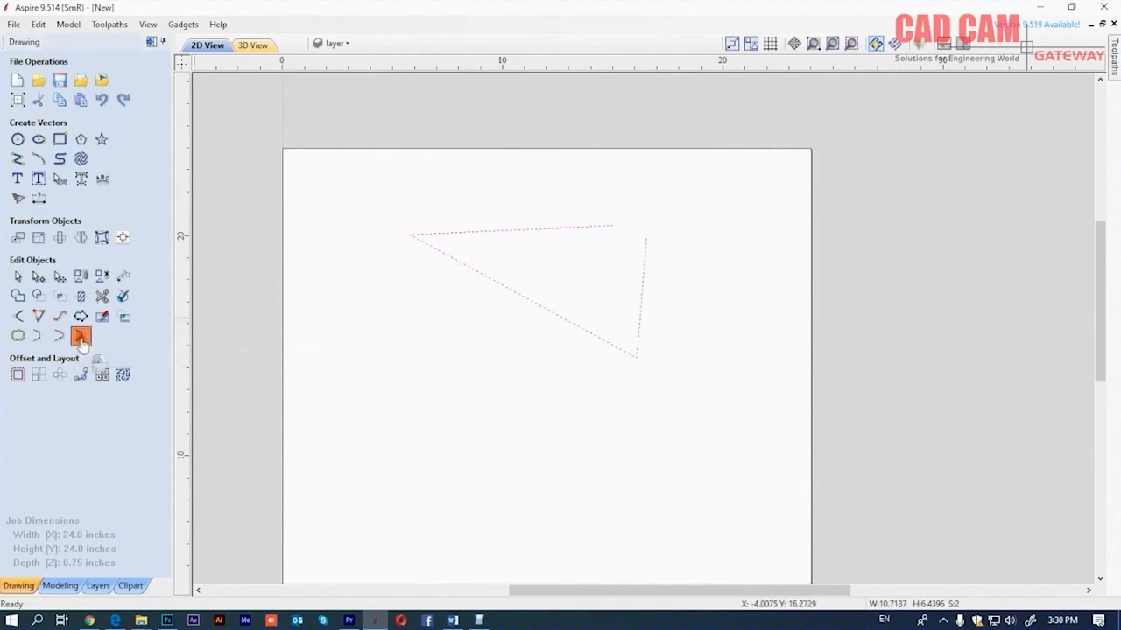
# Step: Draw a three-point arc about 11.76 inches wide and 3.3 inches high below the triangle
pyautogui.click(38, 159)
pyautogui.click(350, 362)
pyautogui.click(473, 344)
pyautogui.click(616, 409)
pyautogui.click(127, 369)
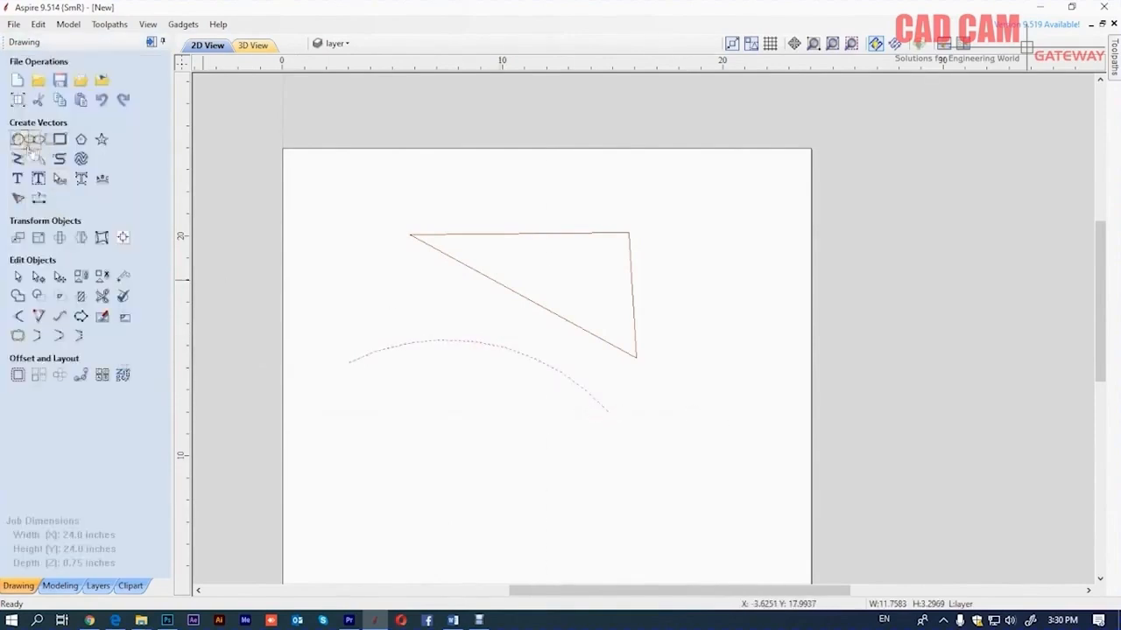
# Step: Draw a horizontal polyline below the arc and join the right ends of both vectors by moving them to a common point
pyautogui.click(18, 159)
pyautogui.click(513, 452)
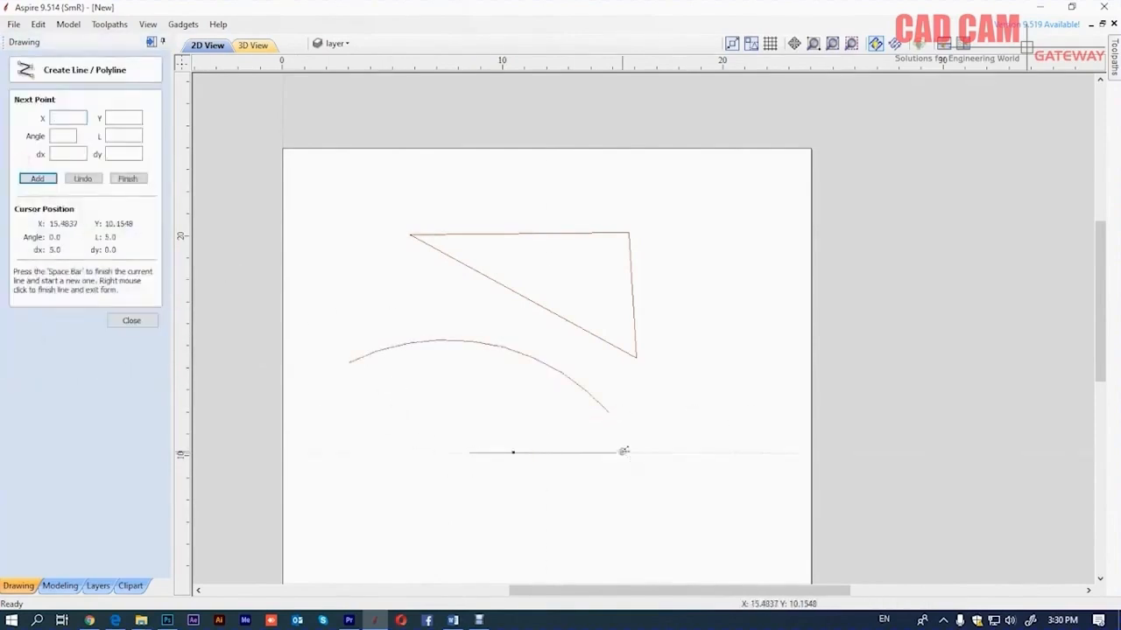
pyautogui.click(602, 452)
pyautogui.rightClick(634, 368)
pyautogui.moveTo(626, 380); pyautogui.dragTo(558, 491)
pyautogui.click(80, 337)
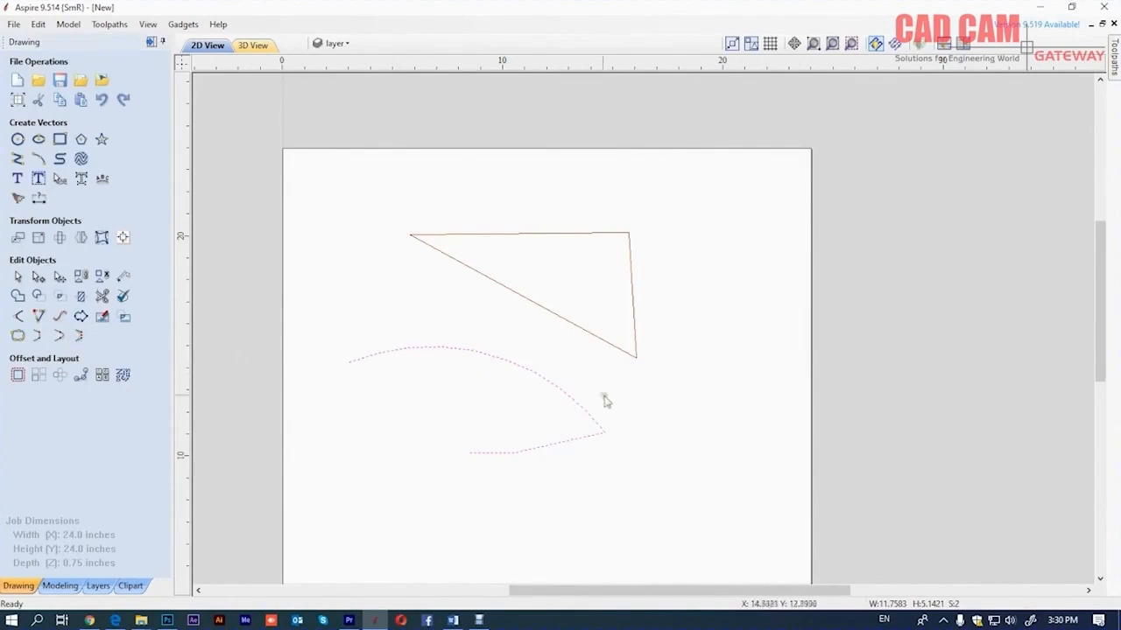
# Step: Delete the triangle and the joined arc and polyline to clear the job
pyautogui.moveTo(618, 419); pyautogui.dragTo(575, 469)
pyautogui.moveTo(643, 485); pyautogui.dragTo(449, 178)
pyautogui.press('Delete')
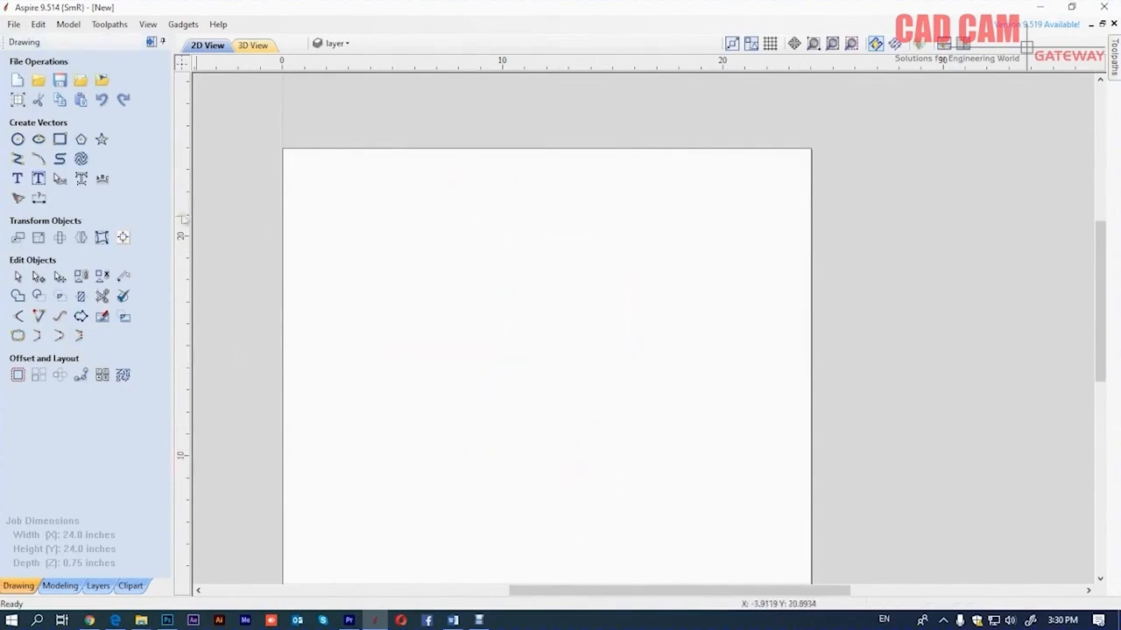
# Step: Draw an upward-bulging three-point arc about 12.4 inches wide and 3.28 inches high in the upper part of the job
pyautogui.click(39, 159)
pyautogui.click(375, 274)
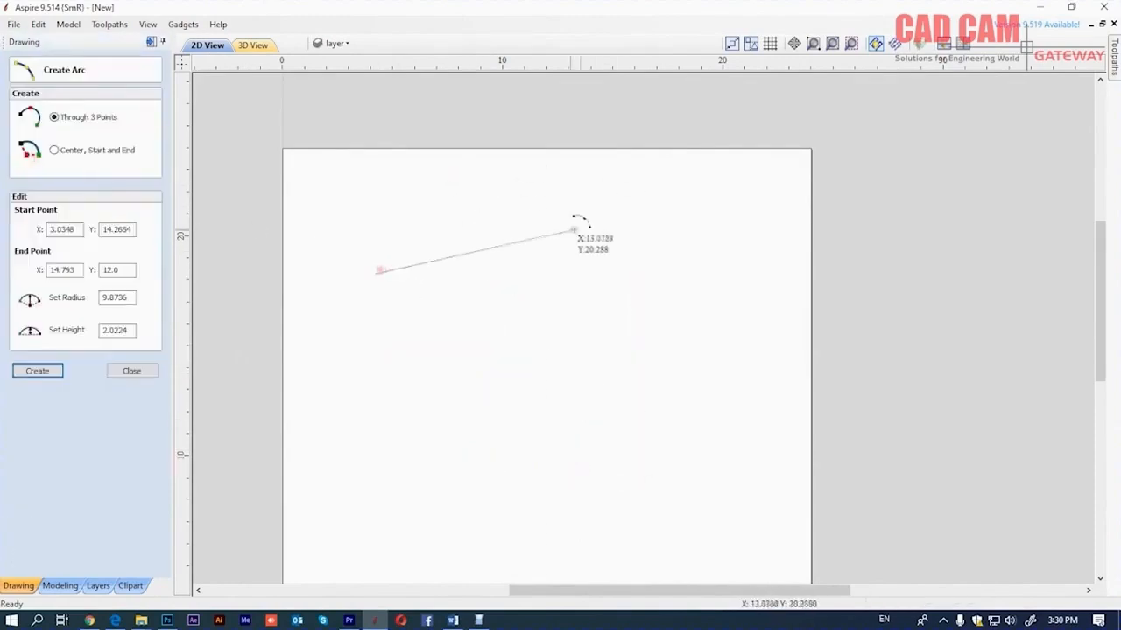
pyautogui.click(648, 268)
pyautogui.click(539, 203)
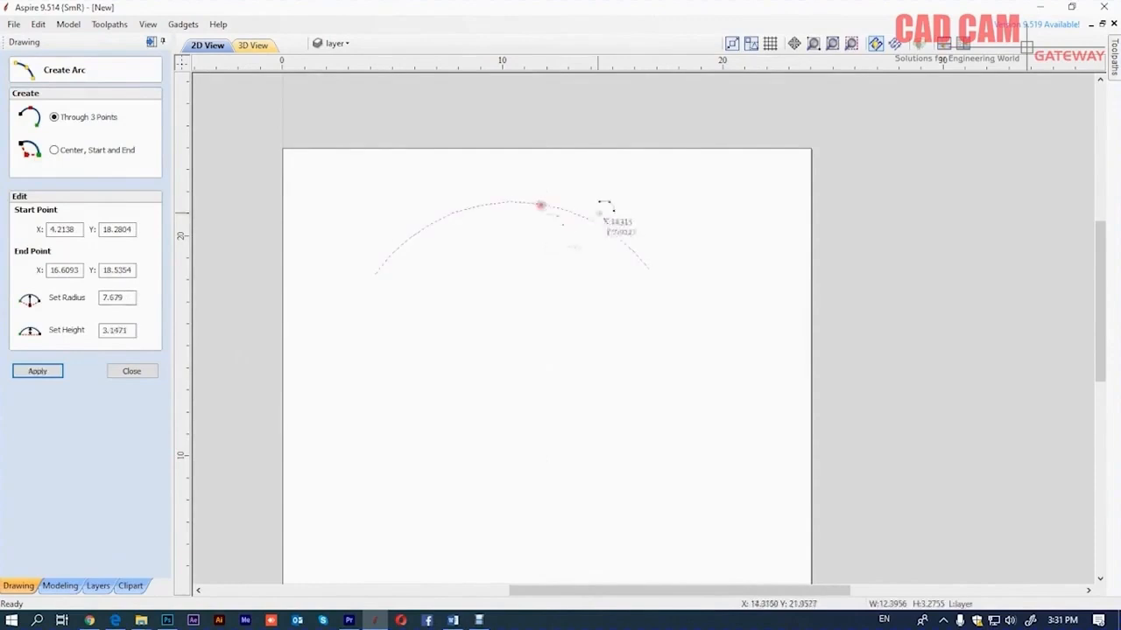
# Step: Draw a downward-bulging three-point arc about 12.05 inches wide and 2.85 inches high just below the first arc
pyautogui.click(390, 294)
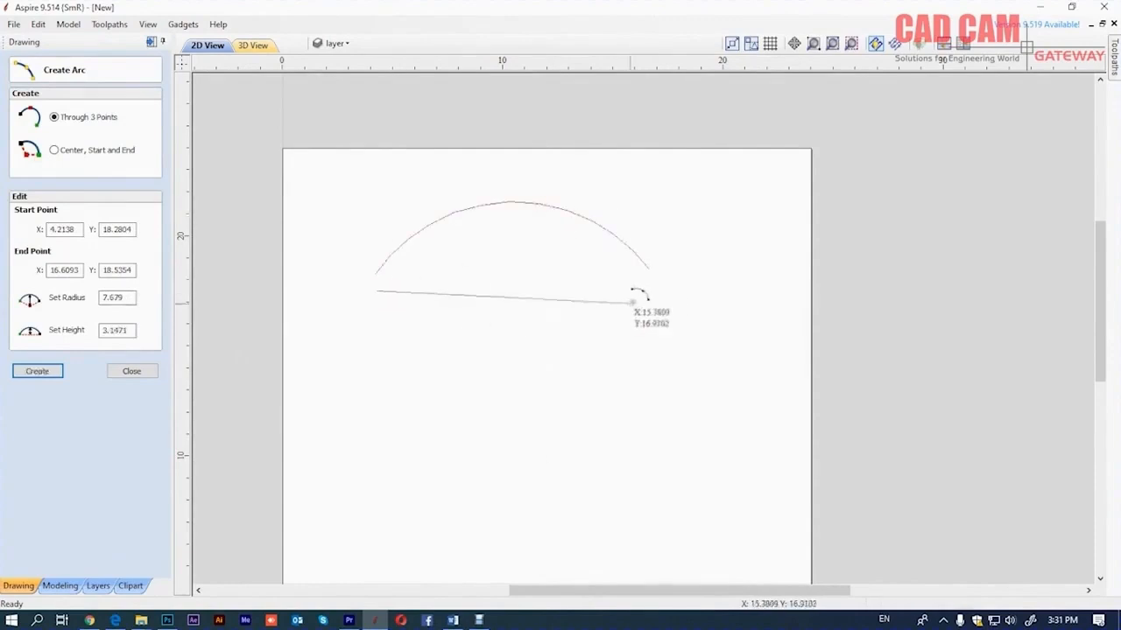
pyautogui.click(643, 289)
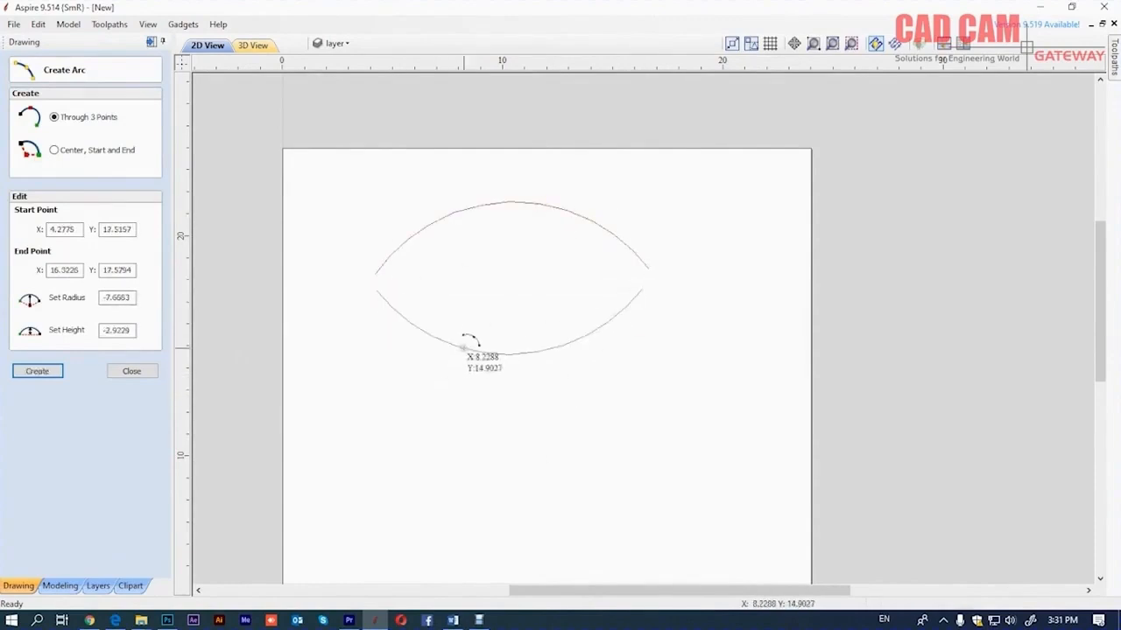
pyautogui.click(493, 347)
pyautogui.click(131, 371)
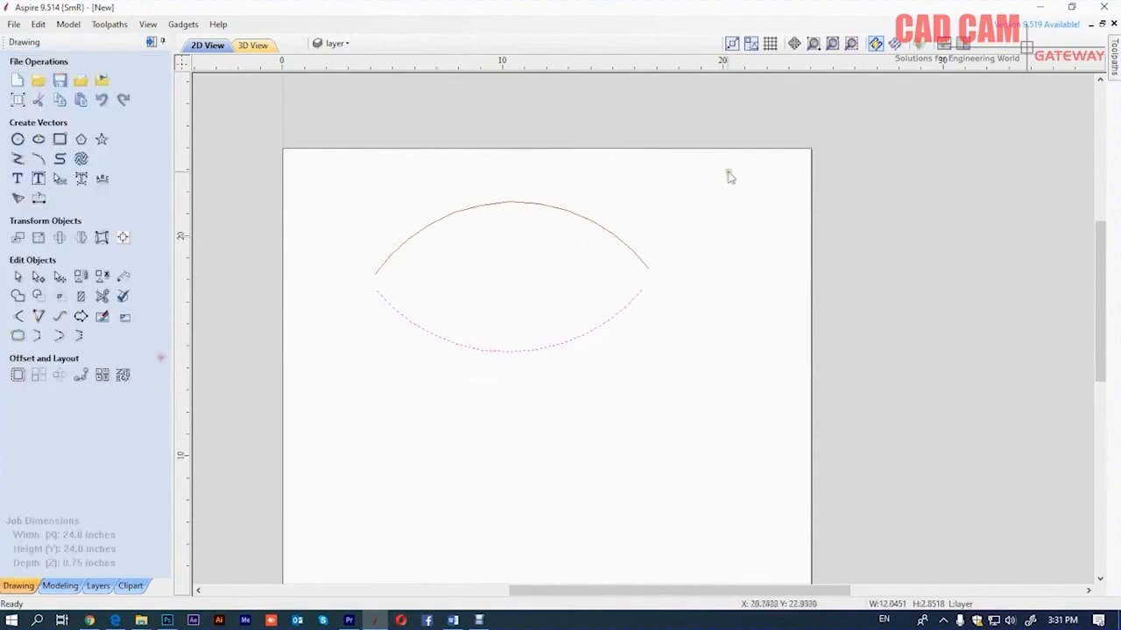
# Step: Join the two arcs into a closed shape by moving their end points to common points, and deselect it
pyautogui.click(77, 338)
pyautogui.click(77, 339)
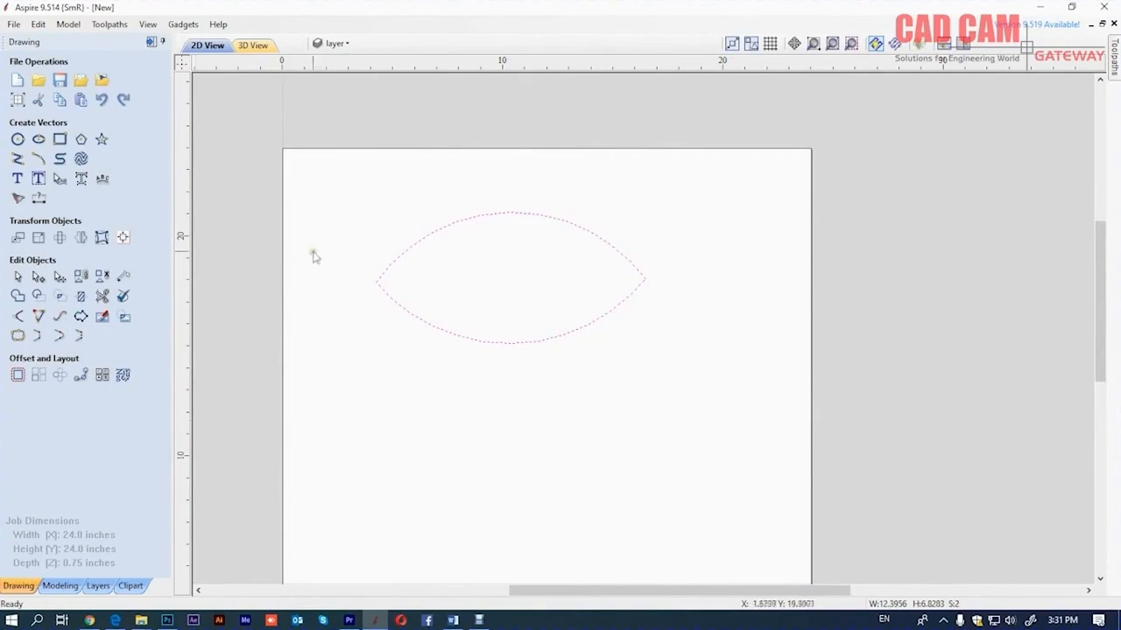
pyautogui.click(346, 245)
# Step: Delete the closed shape made from the two arcs
pyautogui.scroll(-4, 710, 206)
pyautogui.scroll(2, 682, 198)
pyautogui.moveTo(711, 219); pyautogui.dragTo(618, 362)
pyautogui.press('Delete')
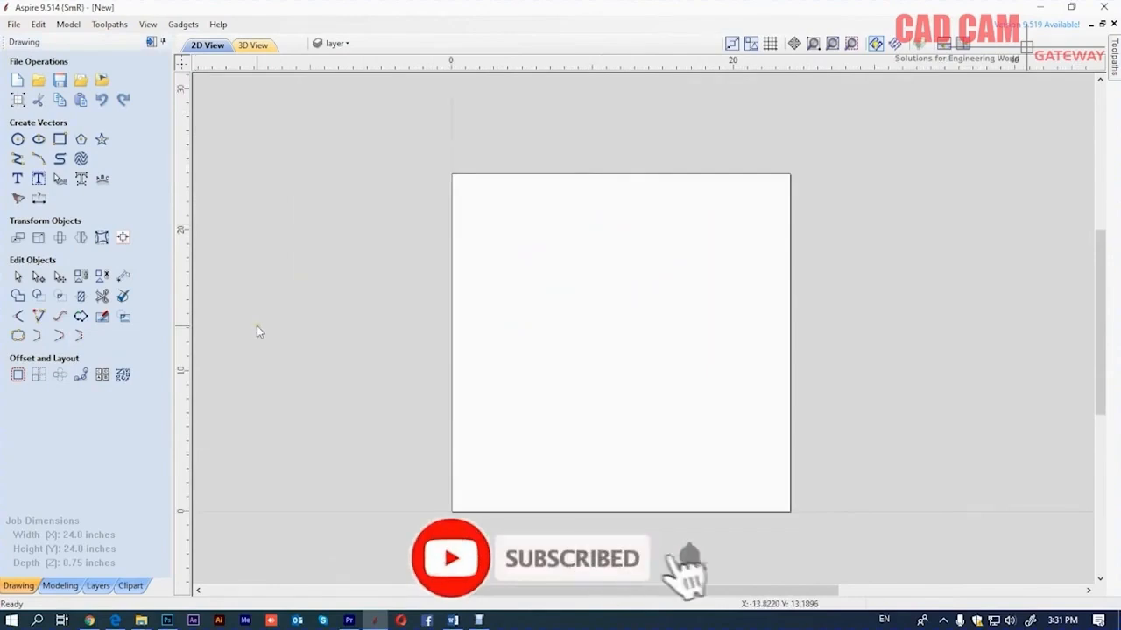
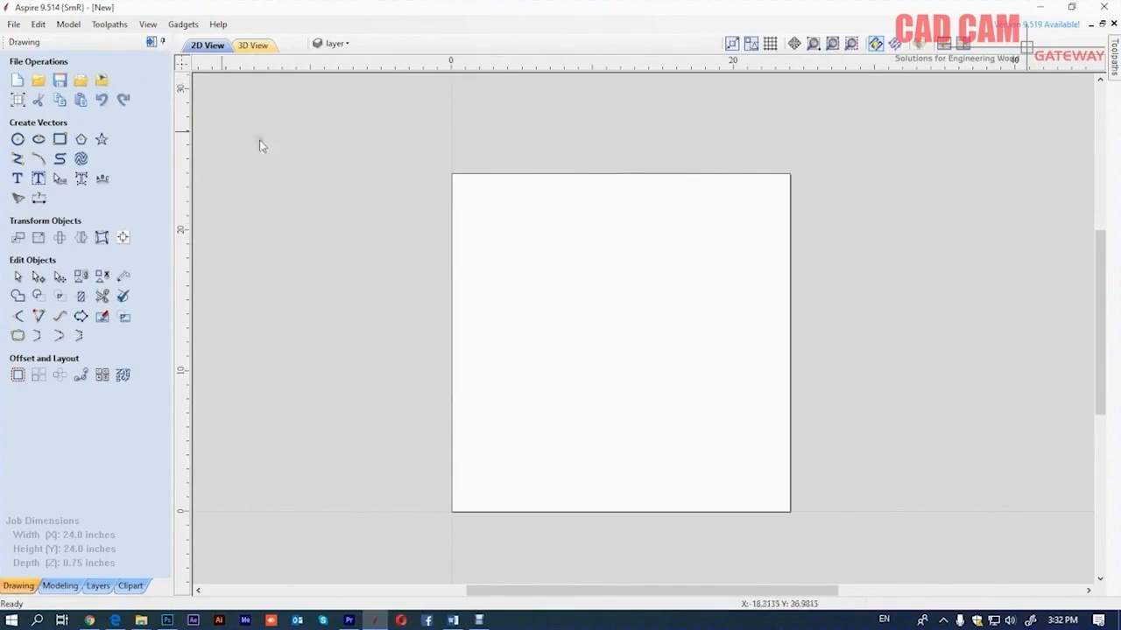
# Step: Import the bismillah picture into the job and enlarge it to about 25.3 by 20.6 inches
pyautogui.click(101, 80)
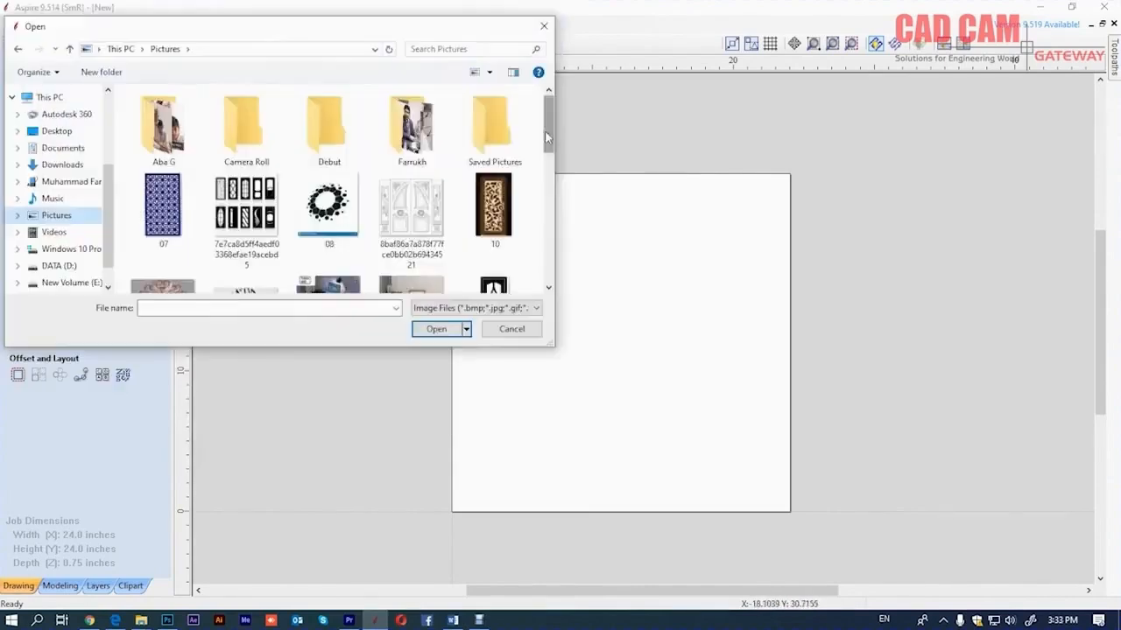
pyautogui.scroll(-3, 542, 162)
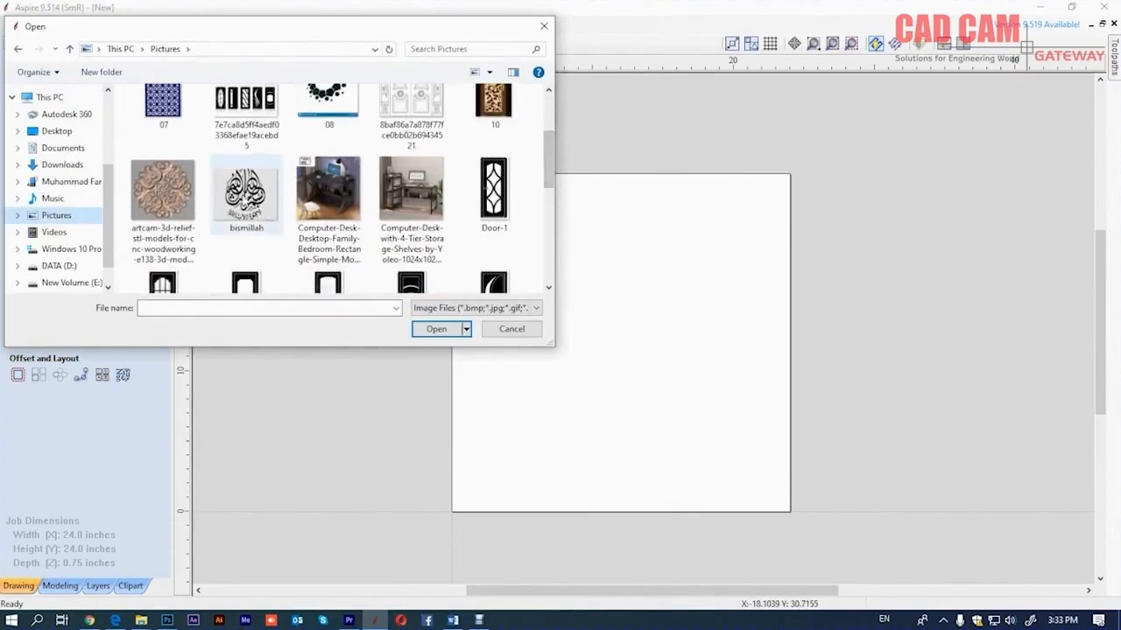
pyautogui.click(248, 197)
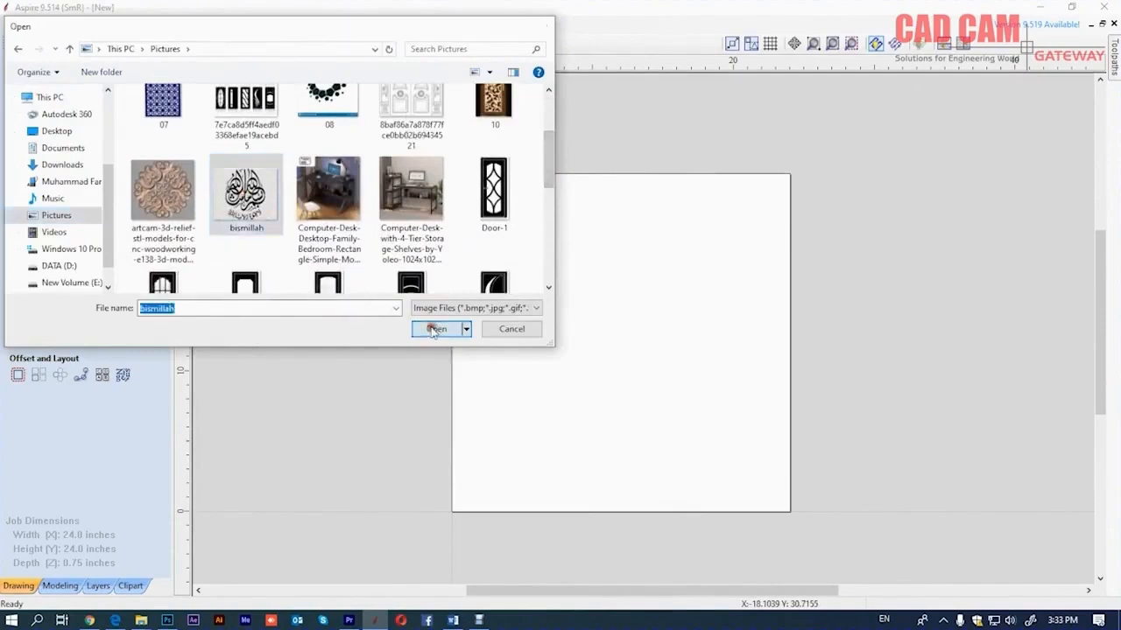
pyautogui.click(436, 329)
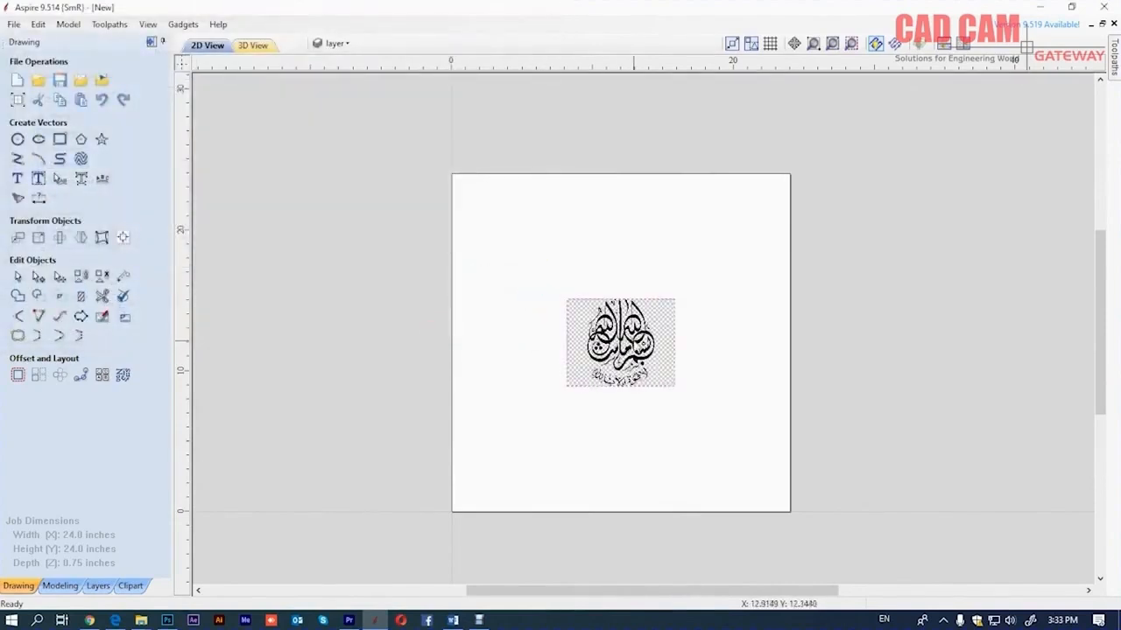
pyautogui.click(60, 276)
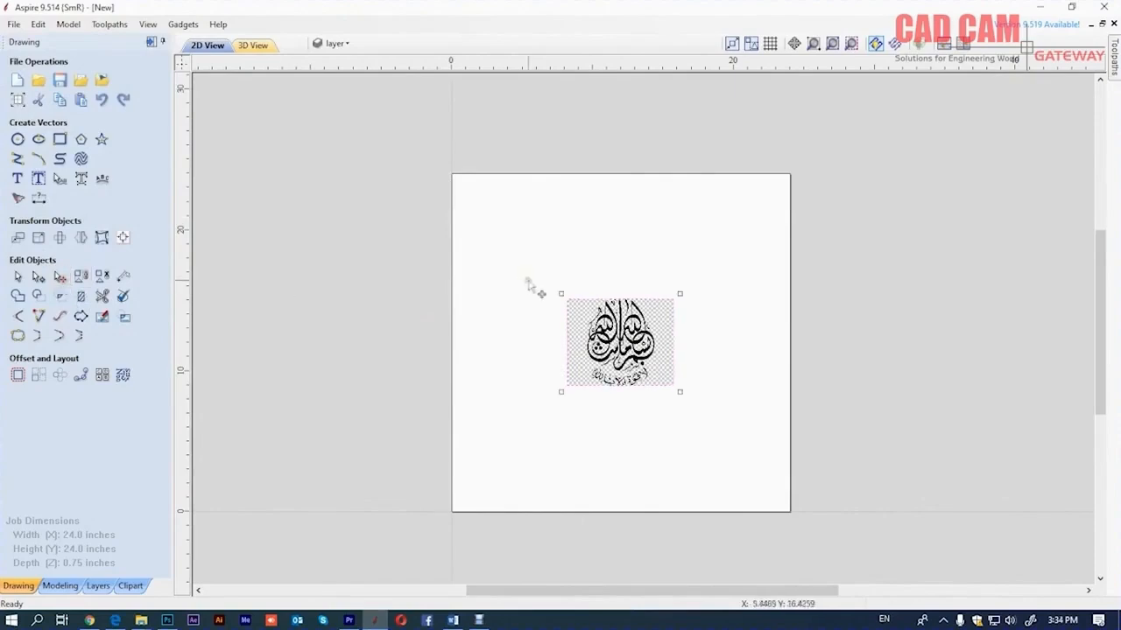
pyautogui.moveTo(560, 289); pyautogui.dragTo(348, 276)
# Step: Try a higher contrast and brightness on the bismillah picture, and leave the picture editing without applying them
pyautogui.click(102, 316)
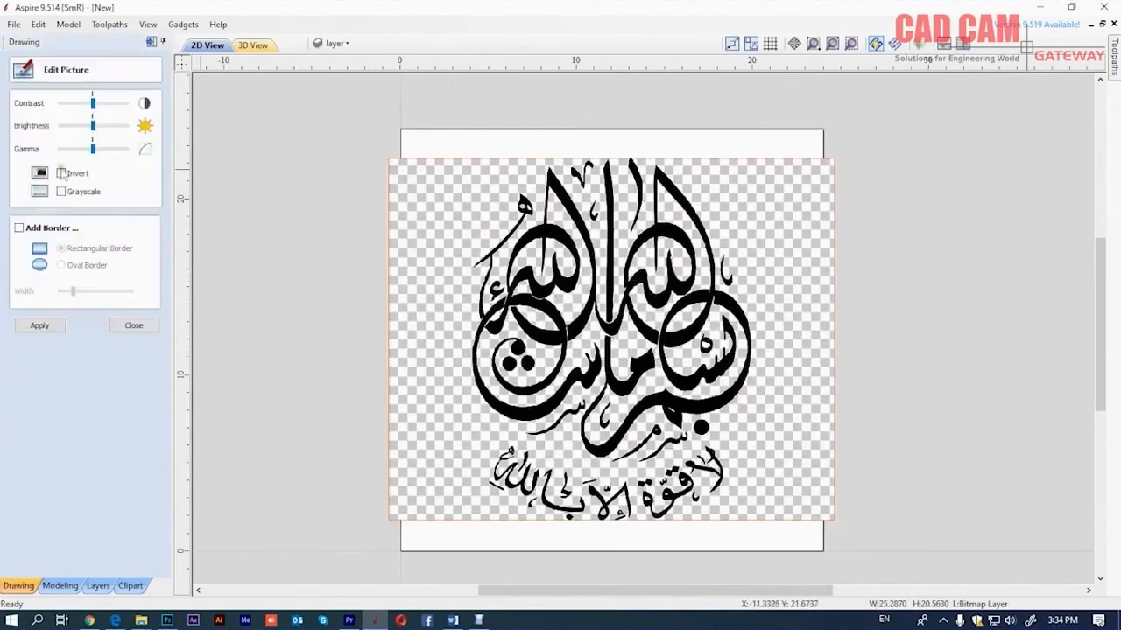
pyautogui.moveTo(93, 103); pyautogui.dragTo(114, 103)
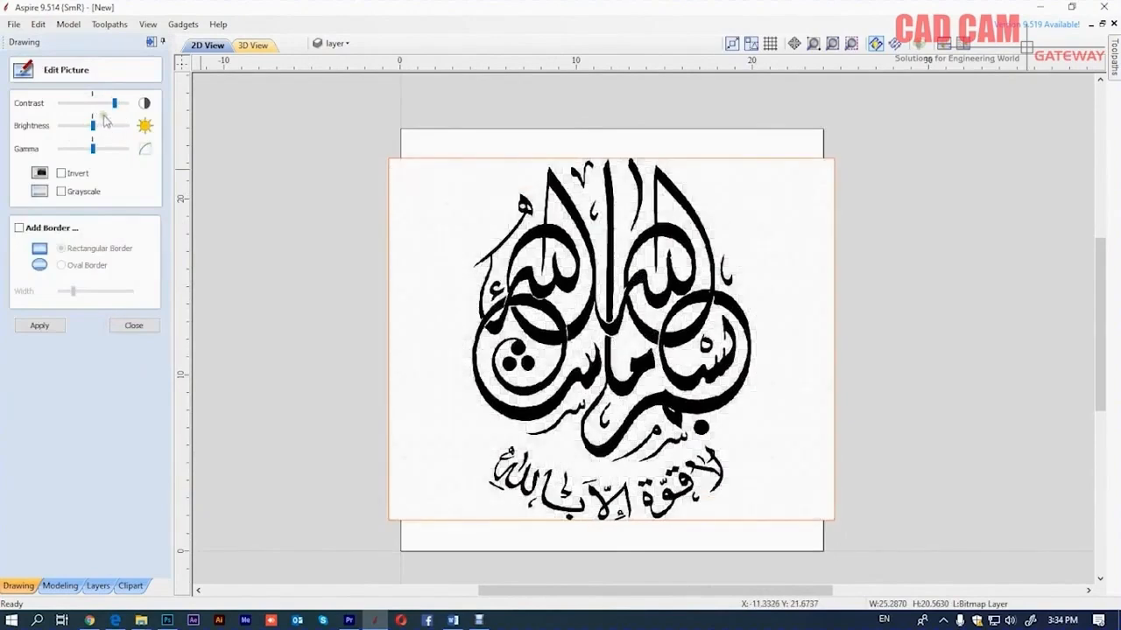
pyautogui.moveTo(92, 127)
pyautogui.mouseDown()
pyautogui.moveTo(80, 127)
pyautogui.moveTo(101, 126)
pyautogui.mouseUp()
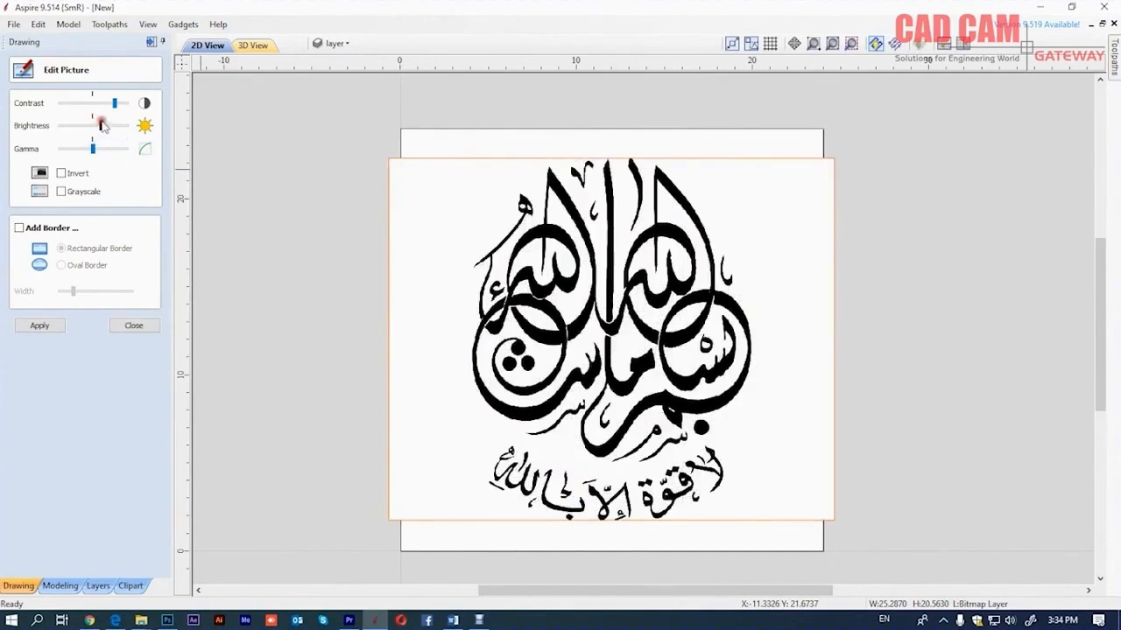
pyautogui.click(134, 326)
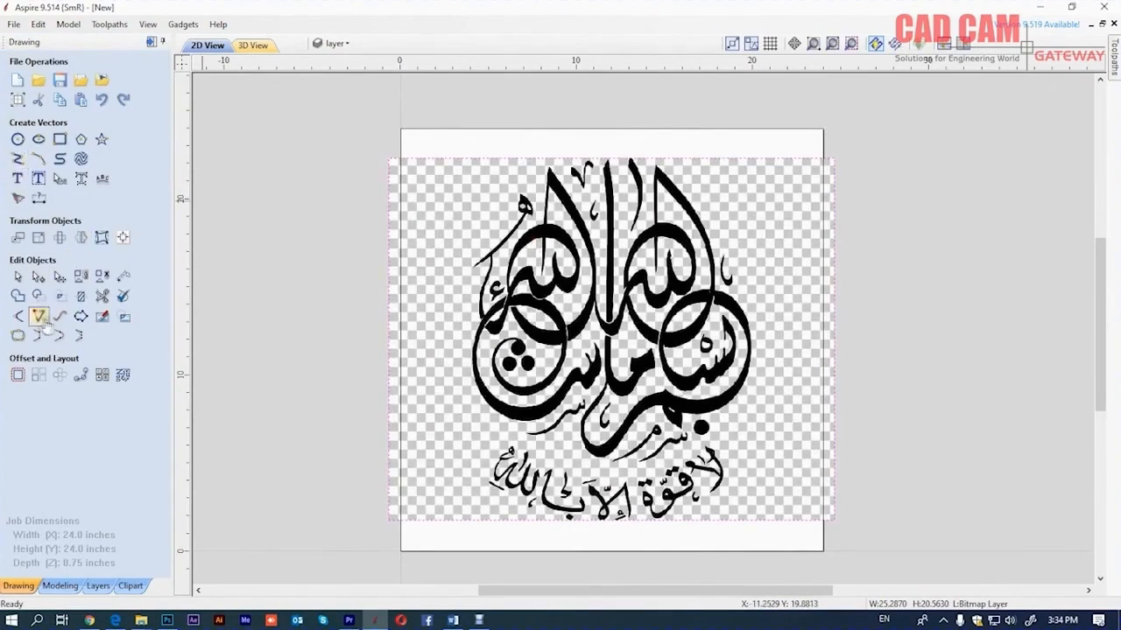
# Step: Trace the picture's black areas into vectors with 2 colors and a 5-pixel noise filter, previewing and applying the trace
pyautogui.click(18, 200)
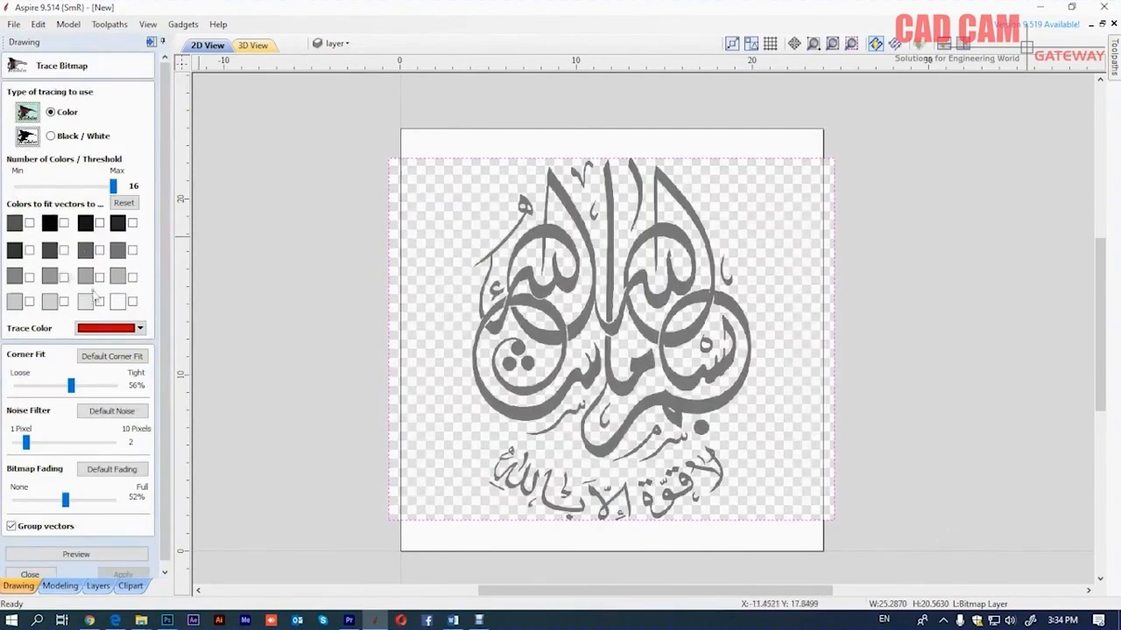
pyautogui.moveTo(113, 186); pyautogui.dragTo(5, 187)
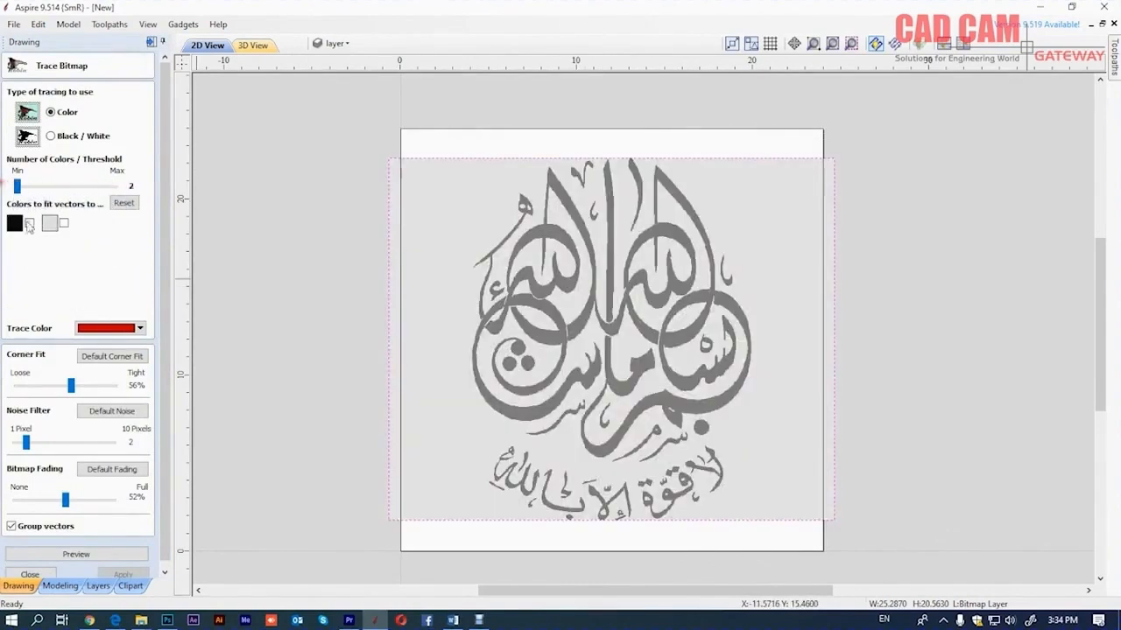
pyautogui.click(29, 224)
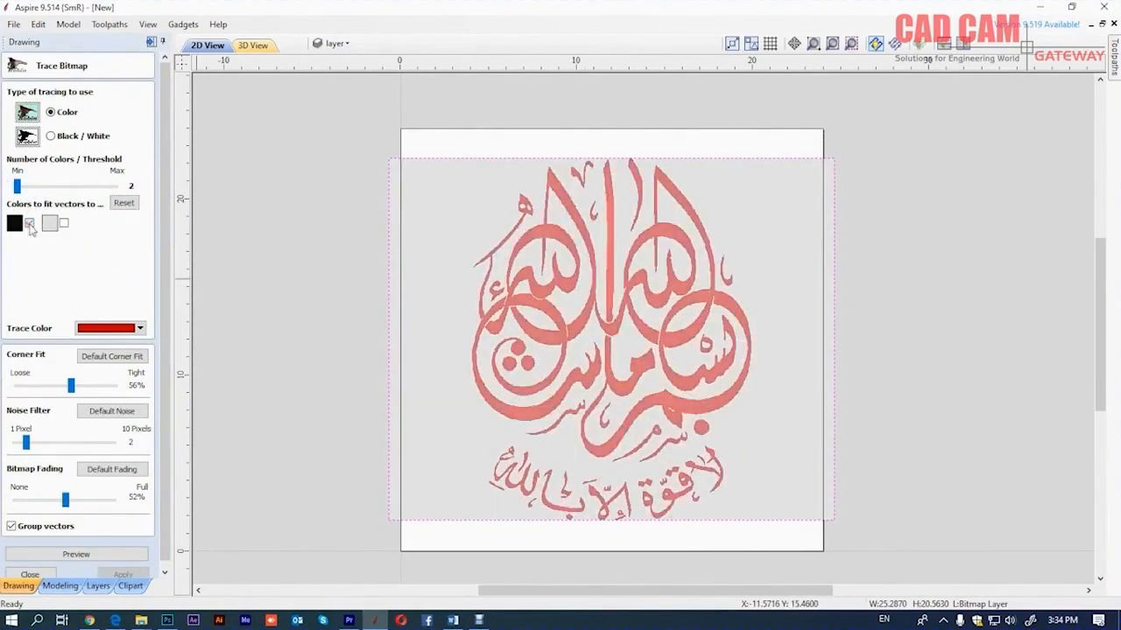
pyautogui.moveTo(26, 437); pyautogui.dragTo(54, 440)
pyautogui.click(76, 548)
pyautogui.click(124, 568)
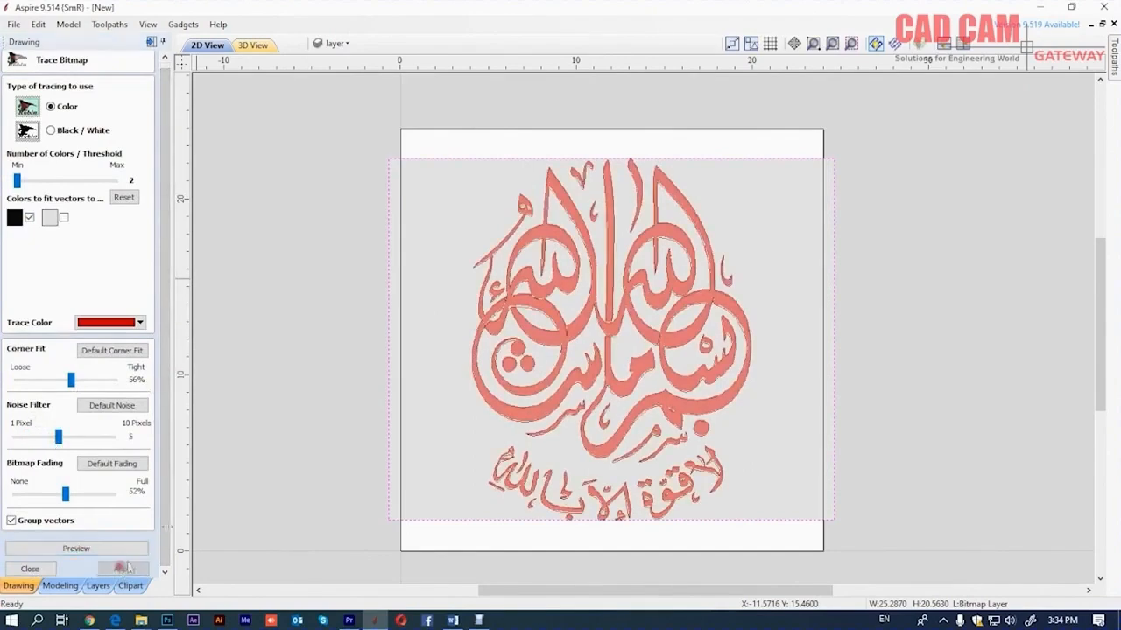
# Step: Delete the bismillah picture behind the traced vectors and close the bitmap tracing
pyautogui.click(362, 273)
pyautogui.click(416, 168)
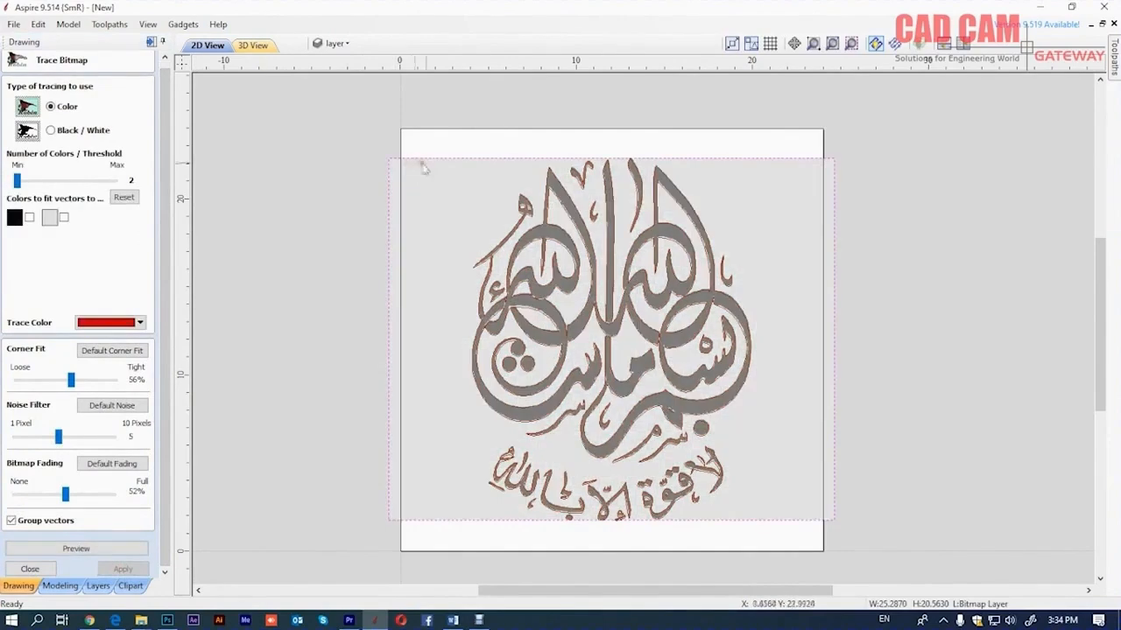
pyautogui.click(440, 181)
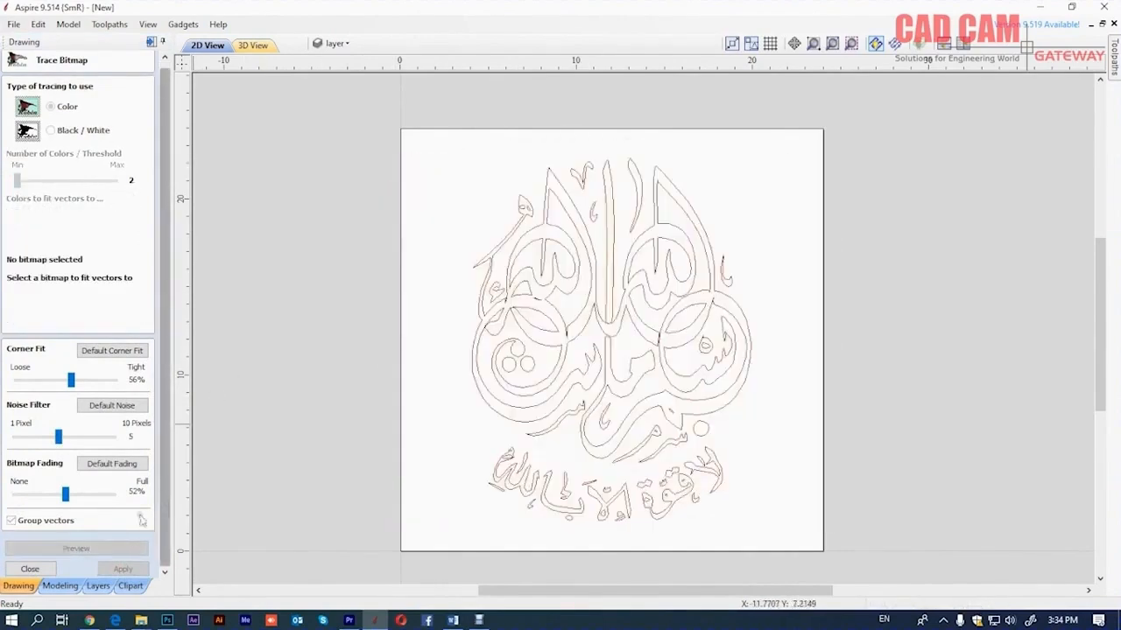
pyautogui.click(35, 569)
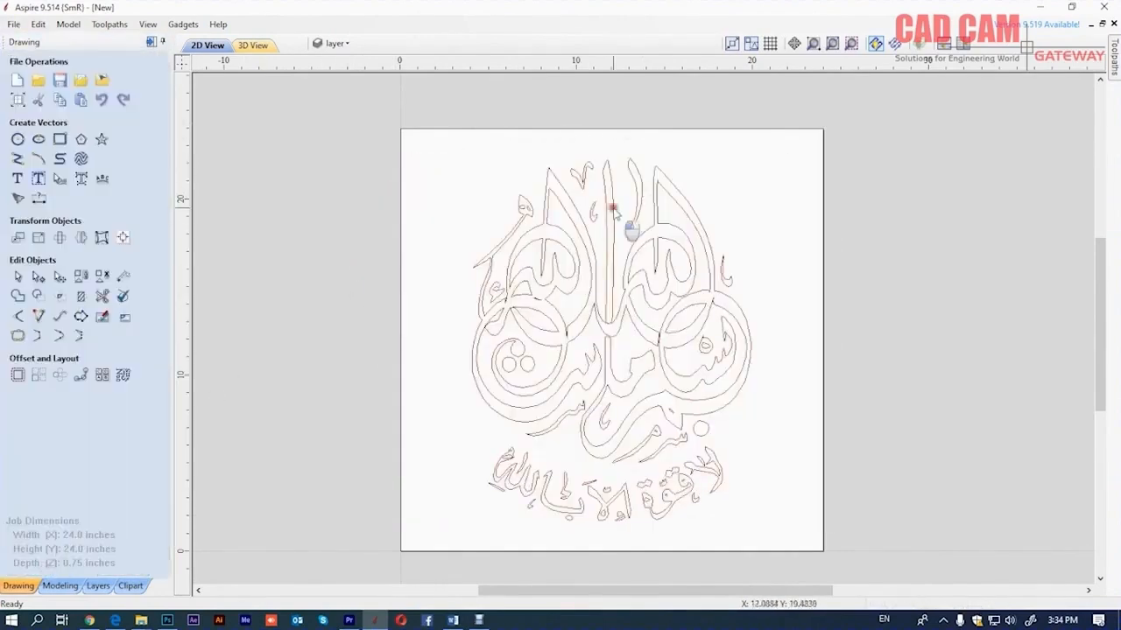
# Step: Examine the traced calligraphy outlines up close around the central strokes and the overlapping circles
pyautogui.click(630, 232)
pyautogui.scroll(8, 735, 377)
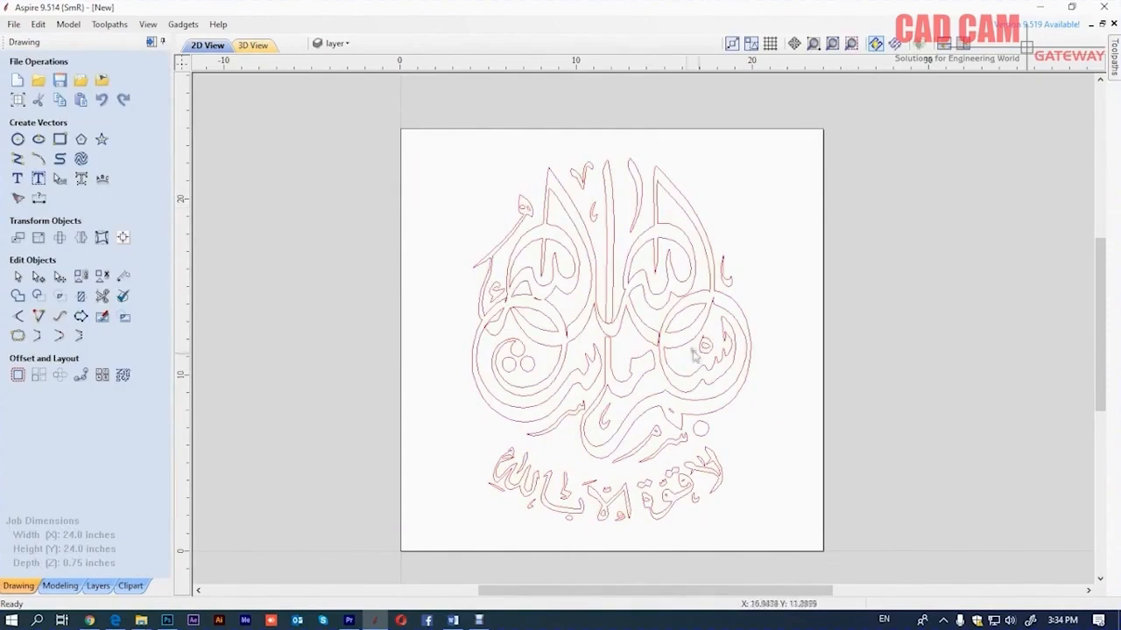
pyautogui.scroll(-8, 652, 350)
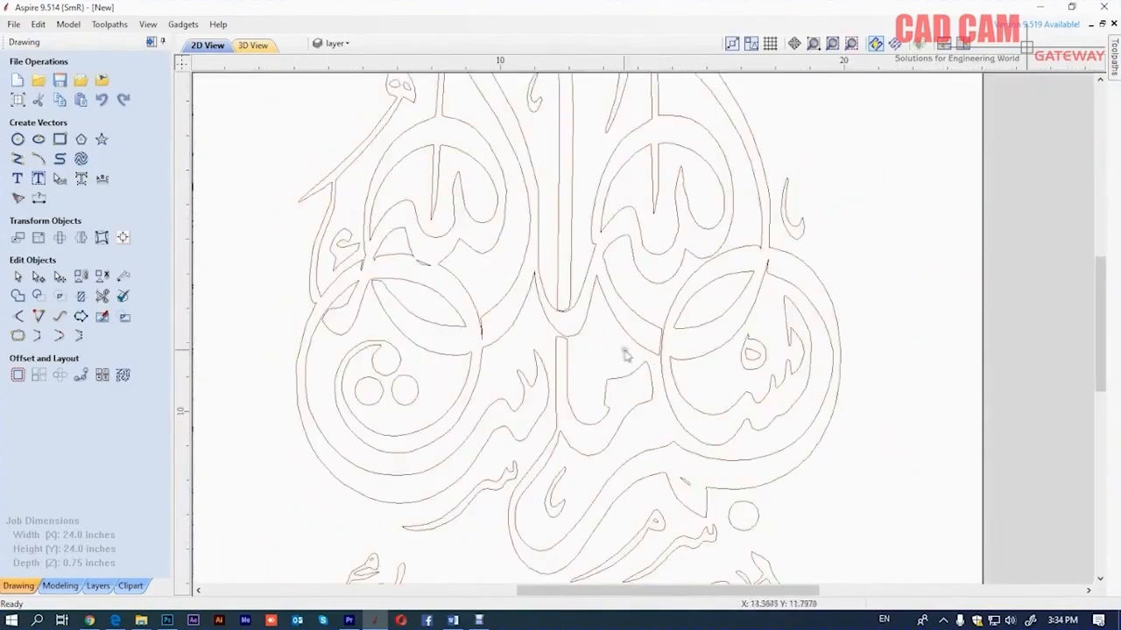
pyautogui.scroll(10, 564, 316)
pyautogui.scroll(-8, 543, 278)
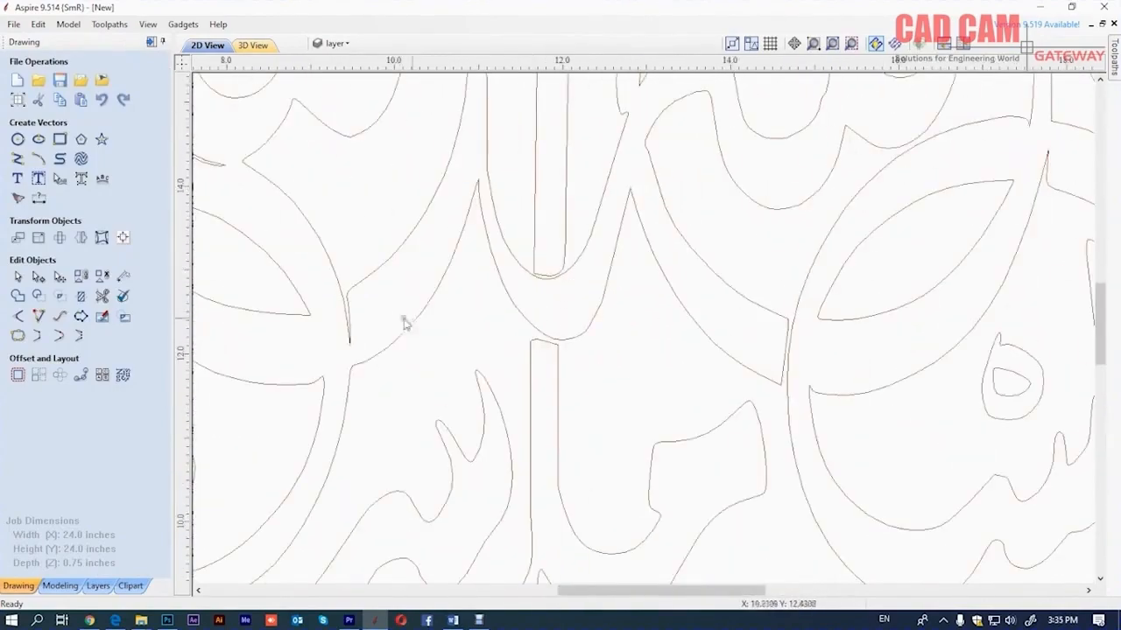
pyautogui.scroll(4, 373, 304)
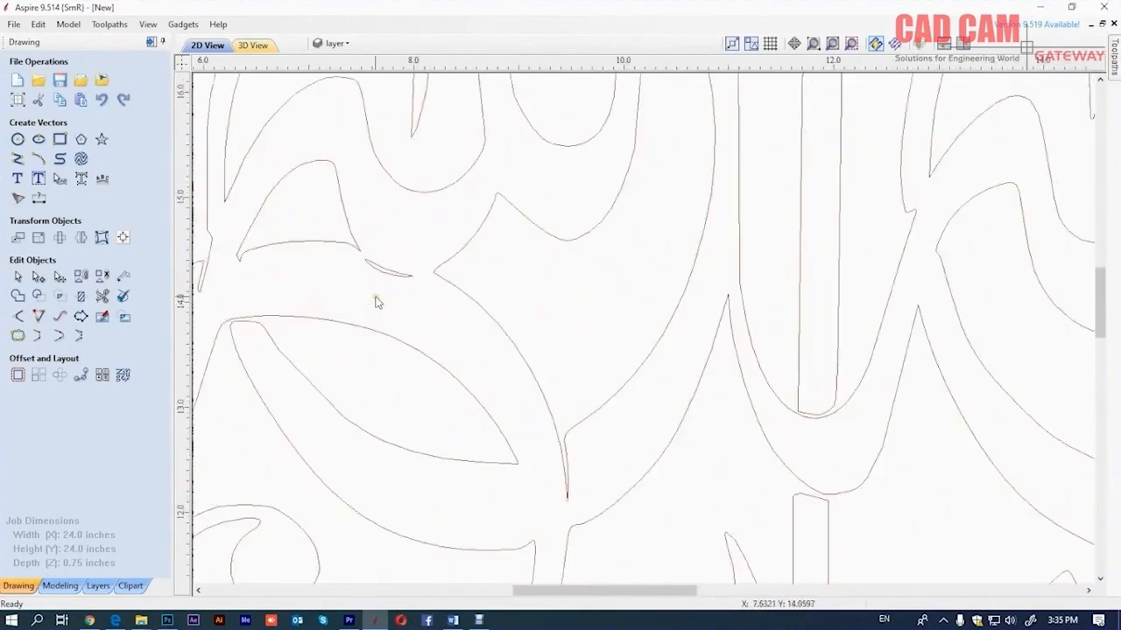
pyautogui.scroll(-6, 376, 302)
pyautogui.scroll(-1, 376, 324)
pyautogui.scroll(1, 385, 292)
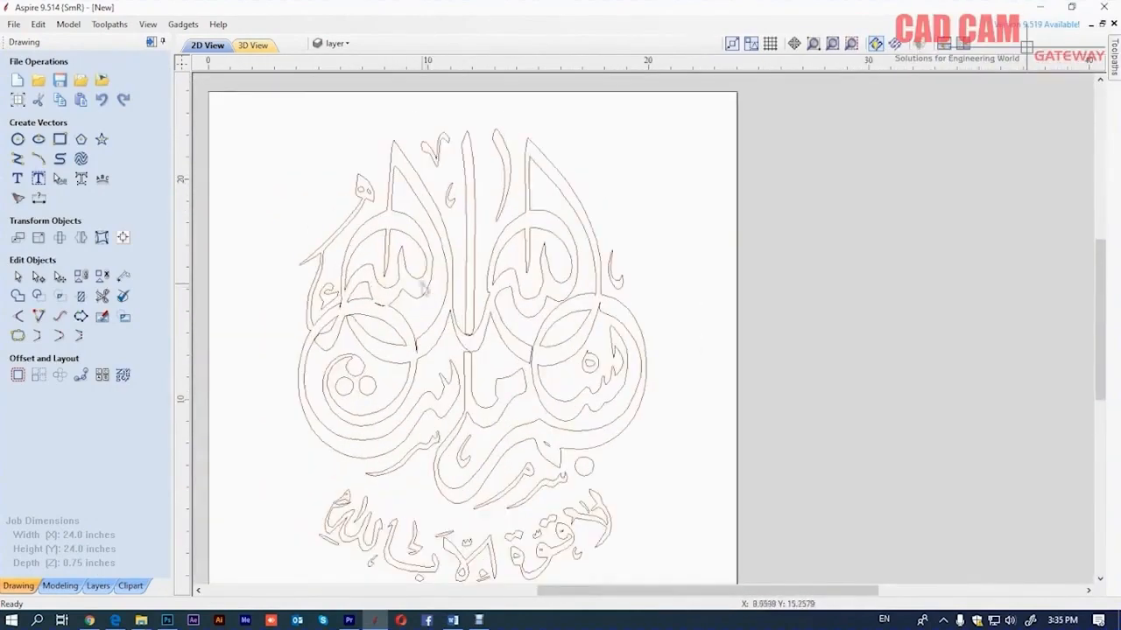
# Step: Ungroup the traced calligraphy, select several of its contours one at a time, and deselect them
pyautogui.click(516, 280)
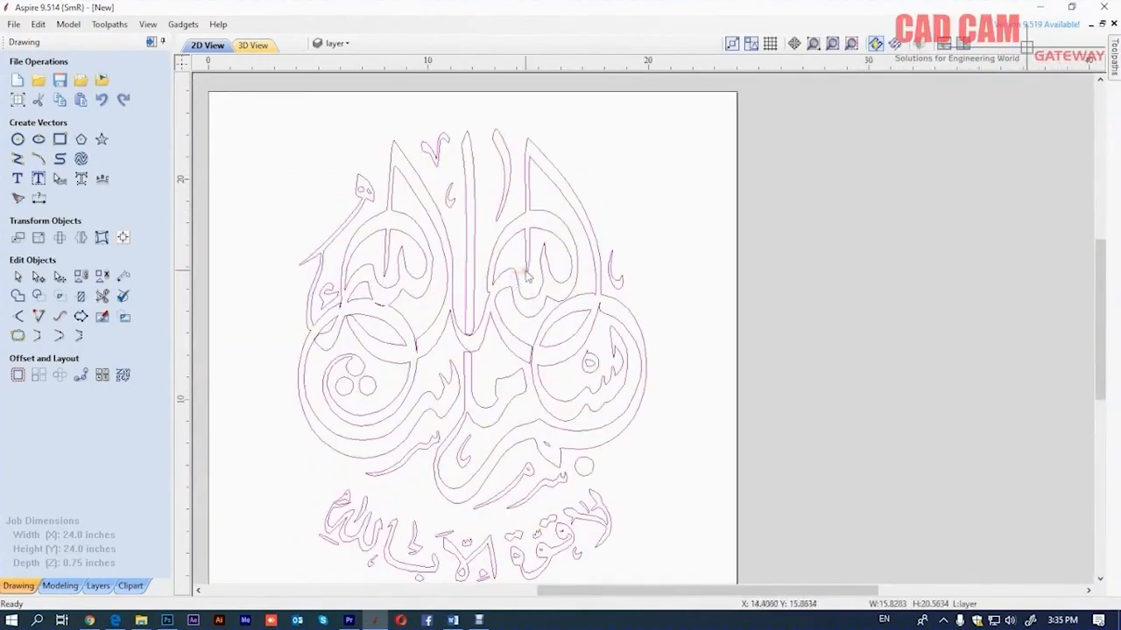
pyautogui.click(671, 259)
pyautogui.click(613, 260)
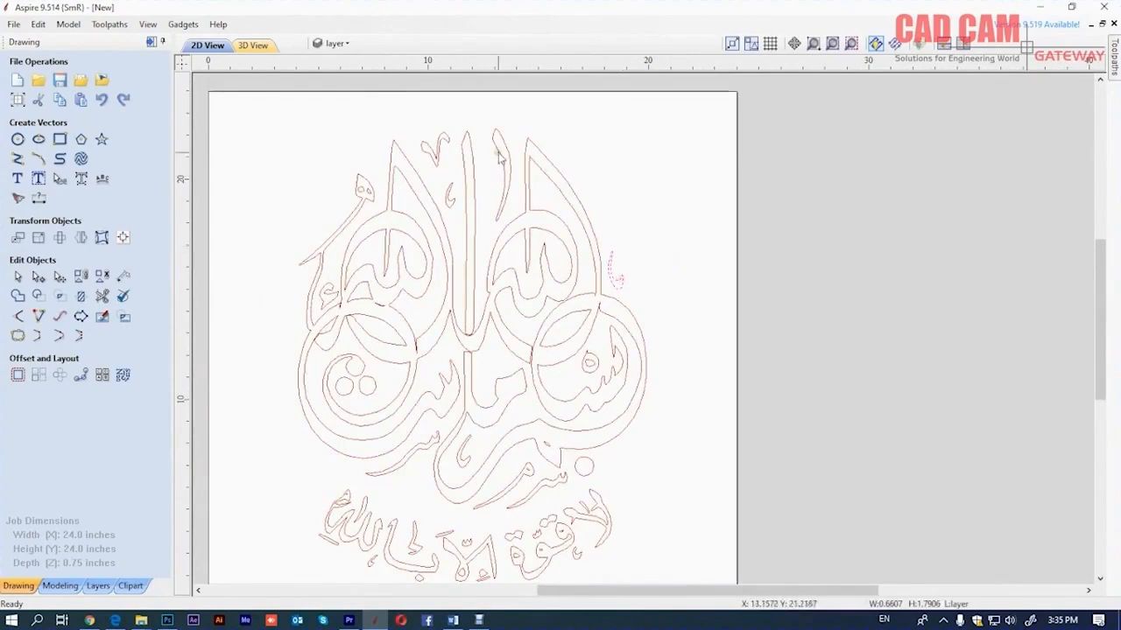
pyautogui.click(437, 155)
pyautogui.click(371, 186)
pyautogui.click(400, 235)
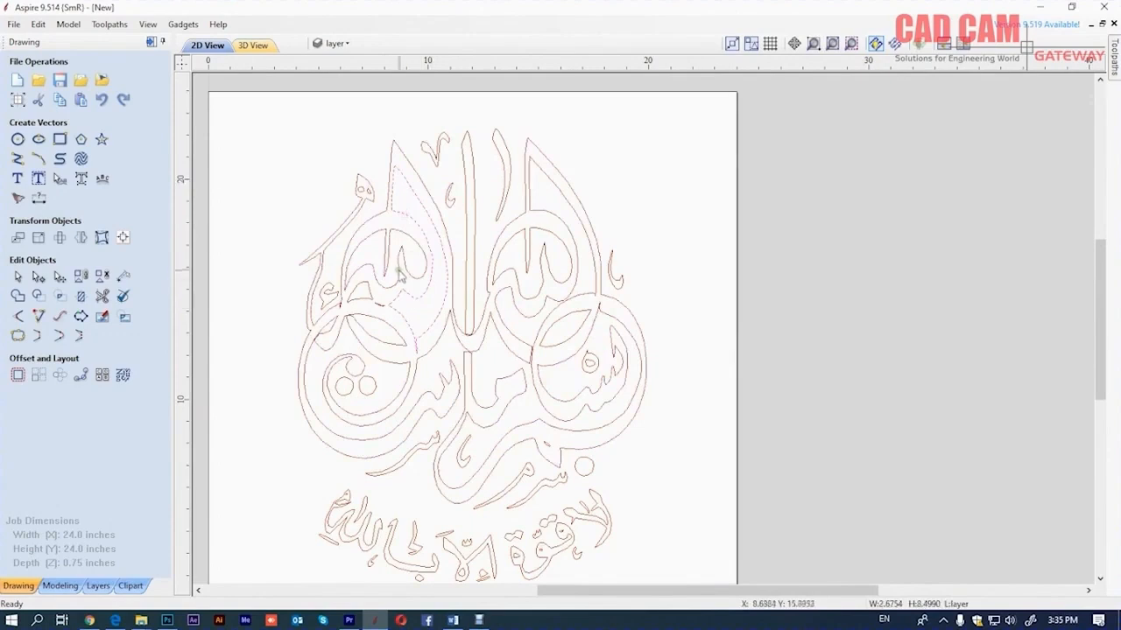
pyautogui.click(419, 354)
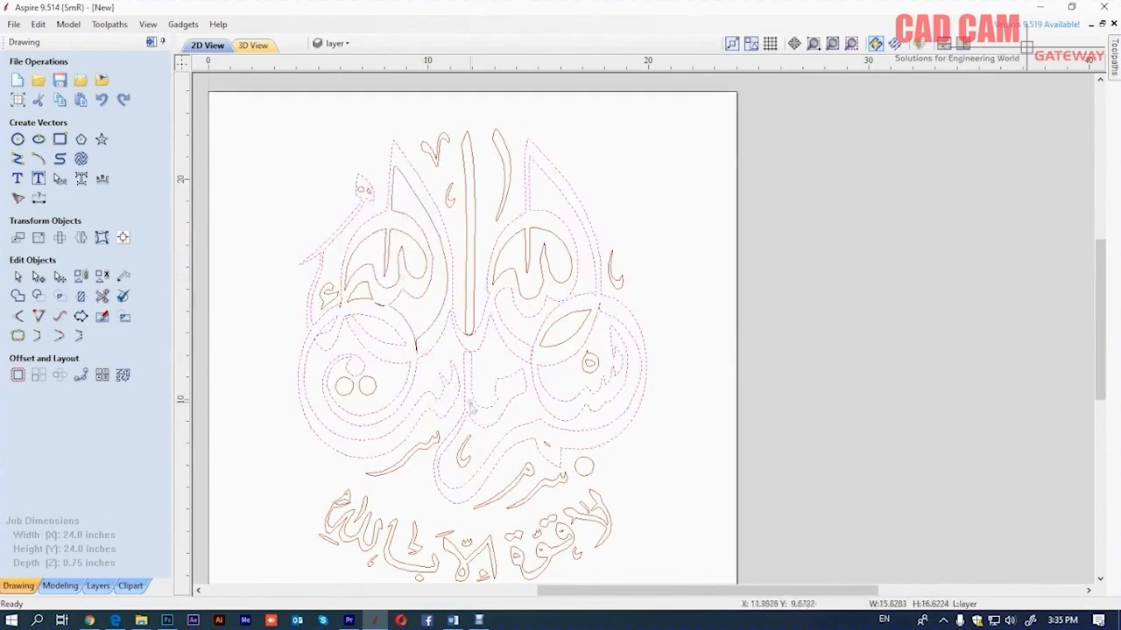
pyautogui.click(486, 550)
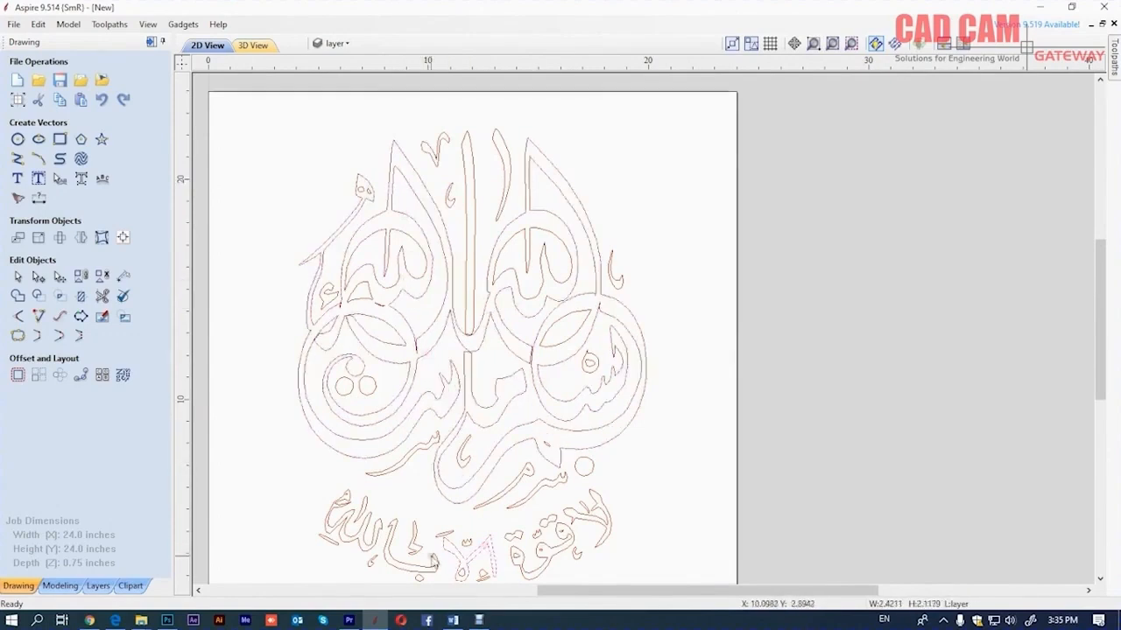
pyautogui.click(649, 467)
# Step: Select all the traced vectors and set part nesting to 0.125-inch tool diameter, 0.125-inch clearance and 0.25-inch border gap
pyautogui.scroll(-4, 650, 467)
pyautogui.scroll(1, 651, 341)
pyautogui.moveTo(504, 198); pyautogui.dragTo(769, 529)
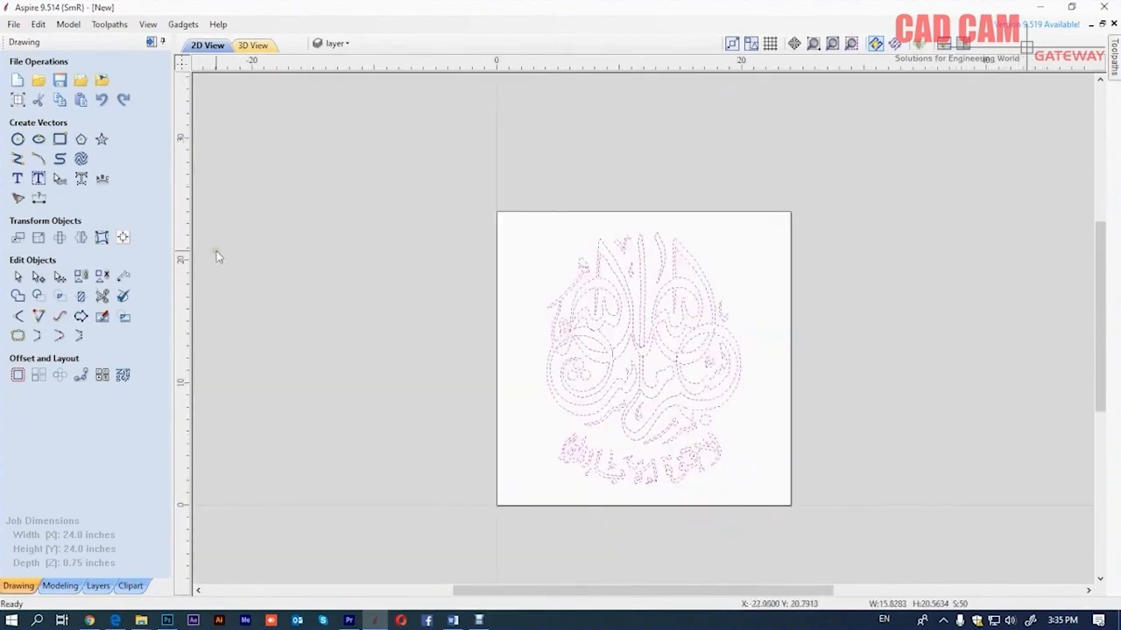
pyautogui.click(124, 376)
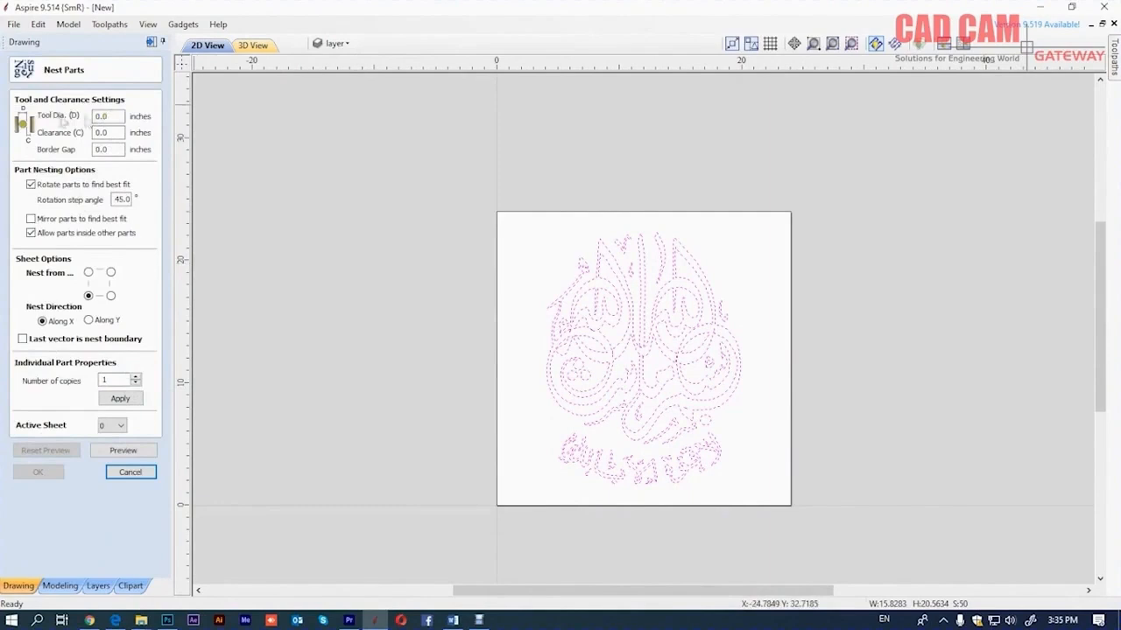
pyautogui.click(106, 116)
pyautogui.write('.125')
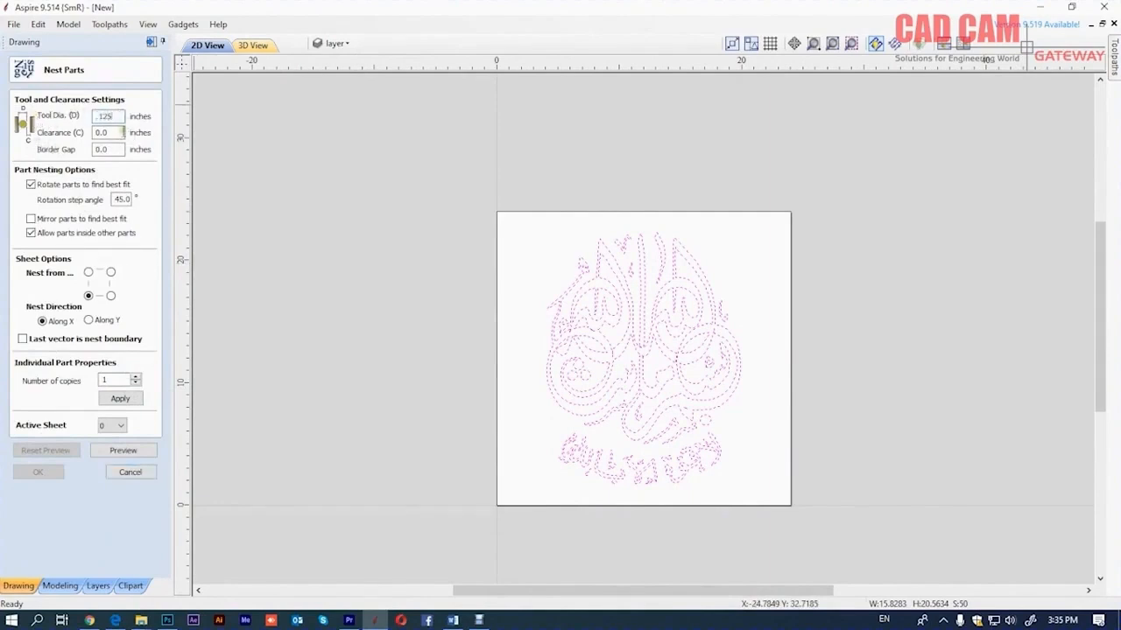
pyautogui.press('Tab')
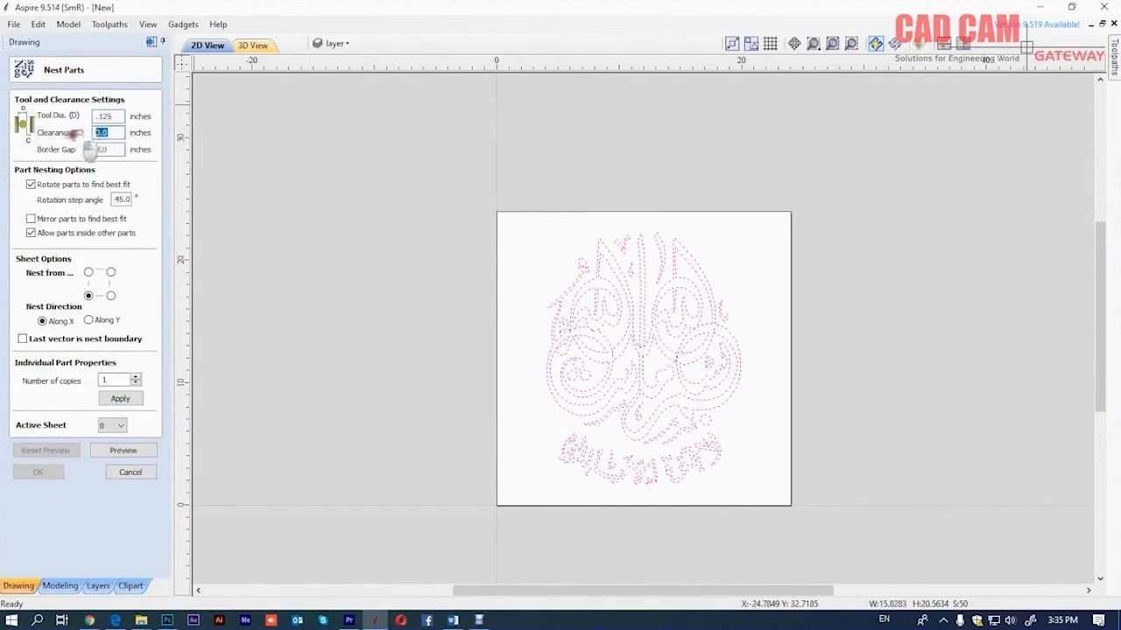
pyautogui.write('.1')
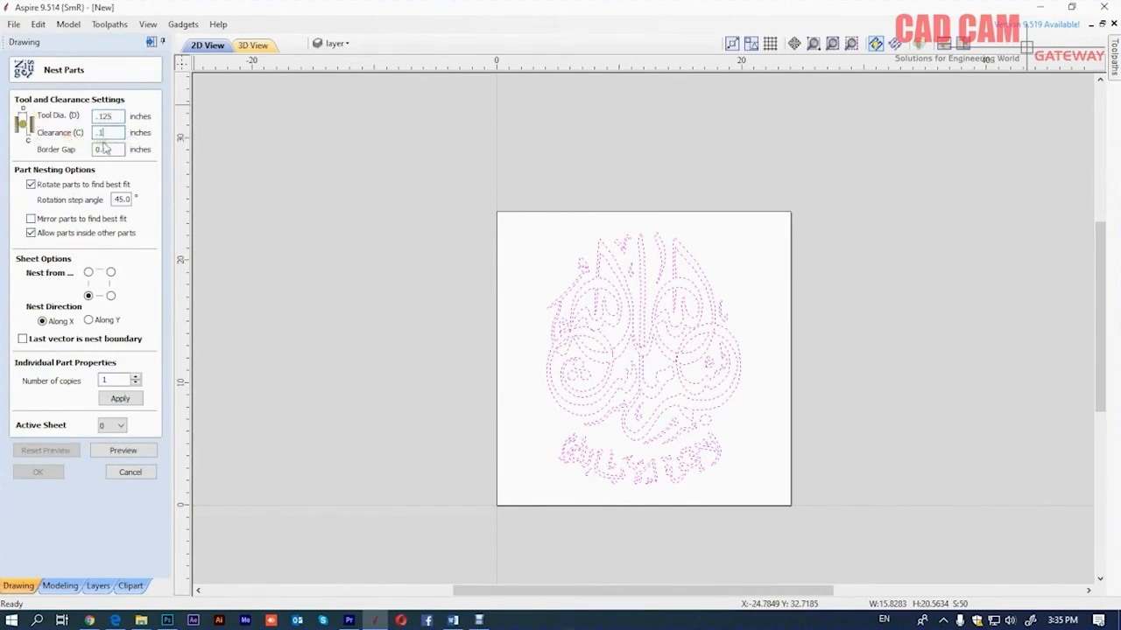
pyautogui.write('25')
pyautogui.press('Tab')
pyautogui.write('.25')
# Step: Disallow parts inside other parts, apply 1 copy per part, and preview the nesting along X
pyautogui.click(31, 233)
pyautogui.click(126, 399)
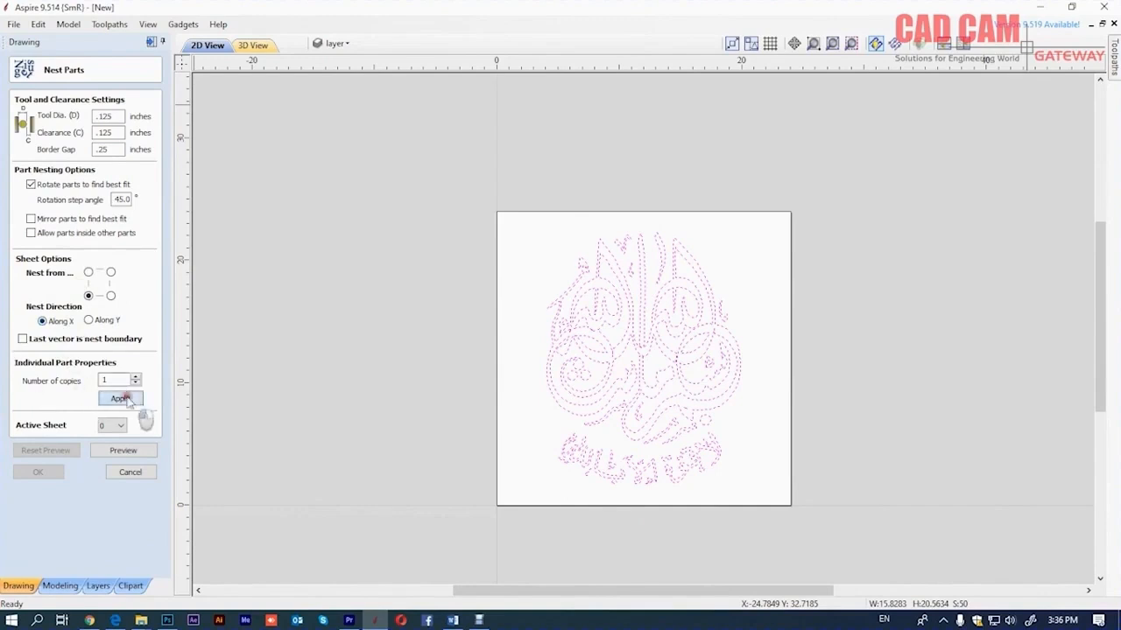
pyautogui.click(124, 451)
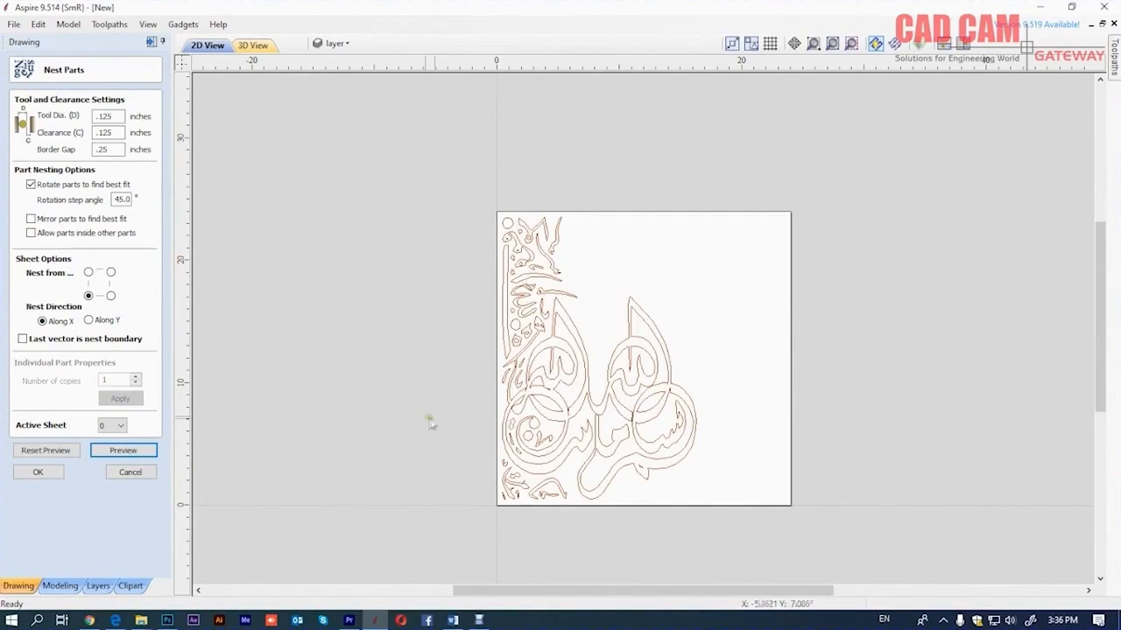
# Step: Preview the part nesting along Y and accept the resulting layout on the sheet
pyautogui.click(89, 320)
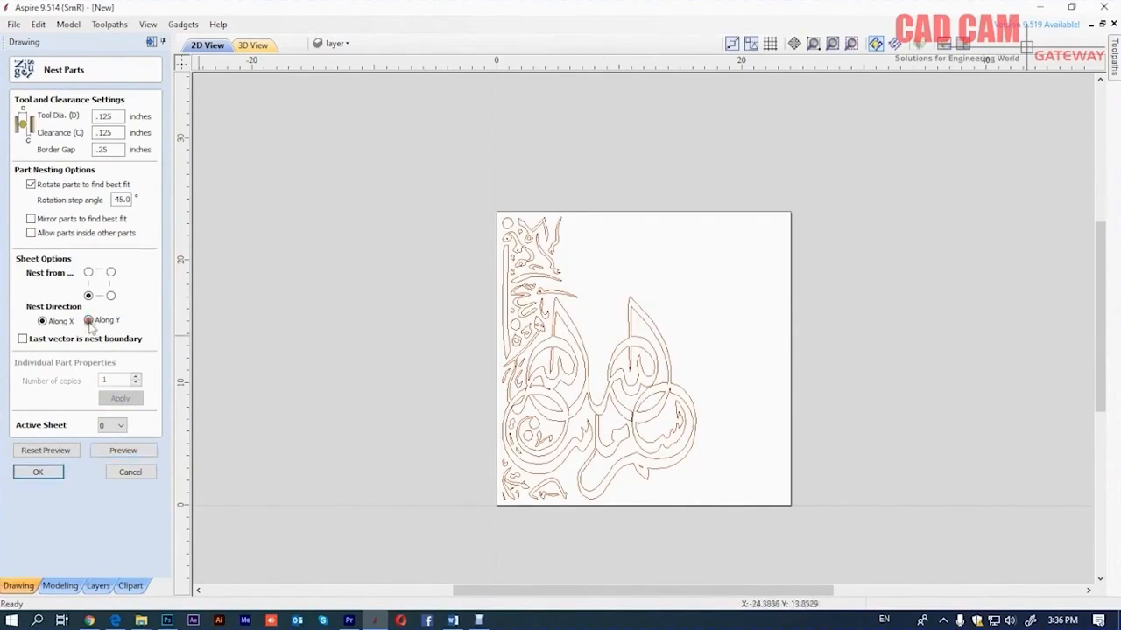
pyautogui.click(108, 450)
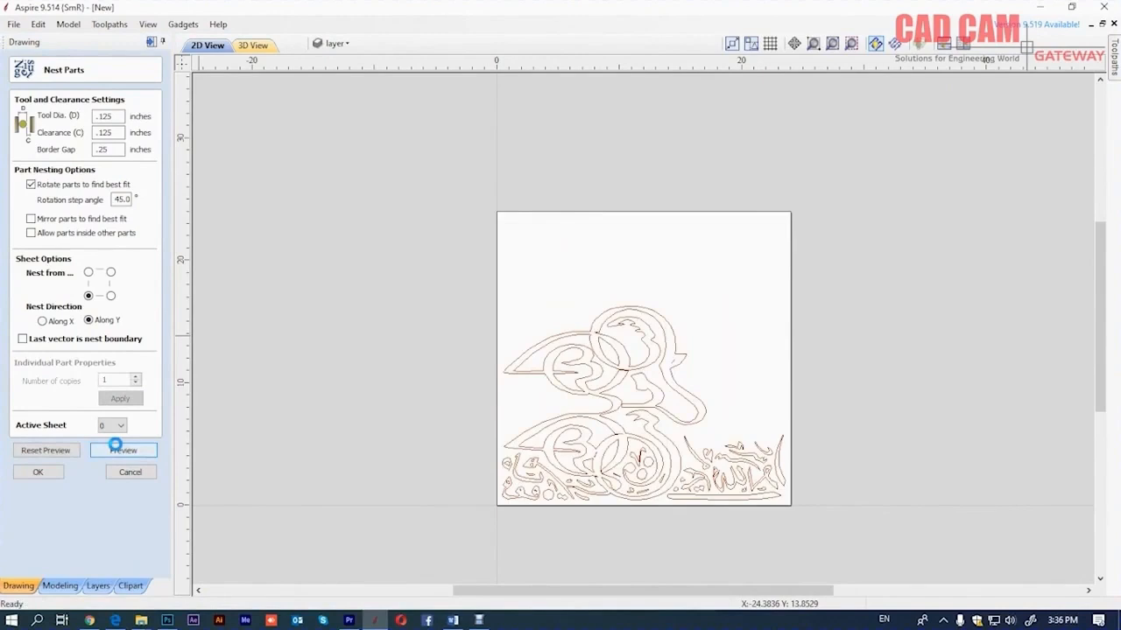
pyautogui.click(38, 472)
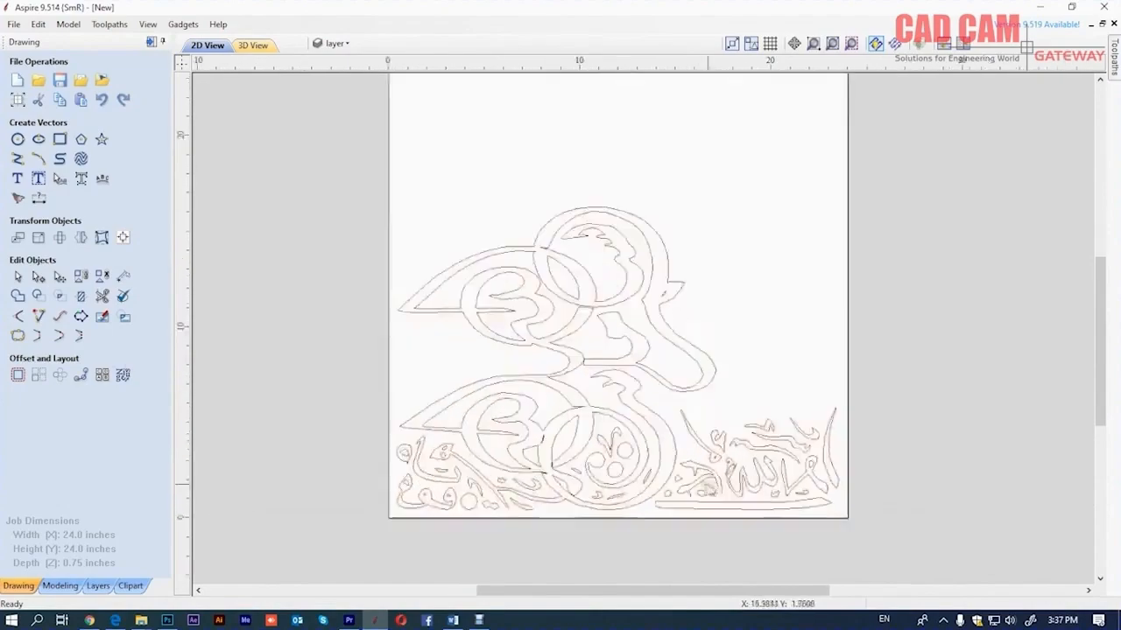
pyautogui.scroll(6, 714, 486)
pyautogui.scroll(-4, 642, 465)
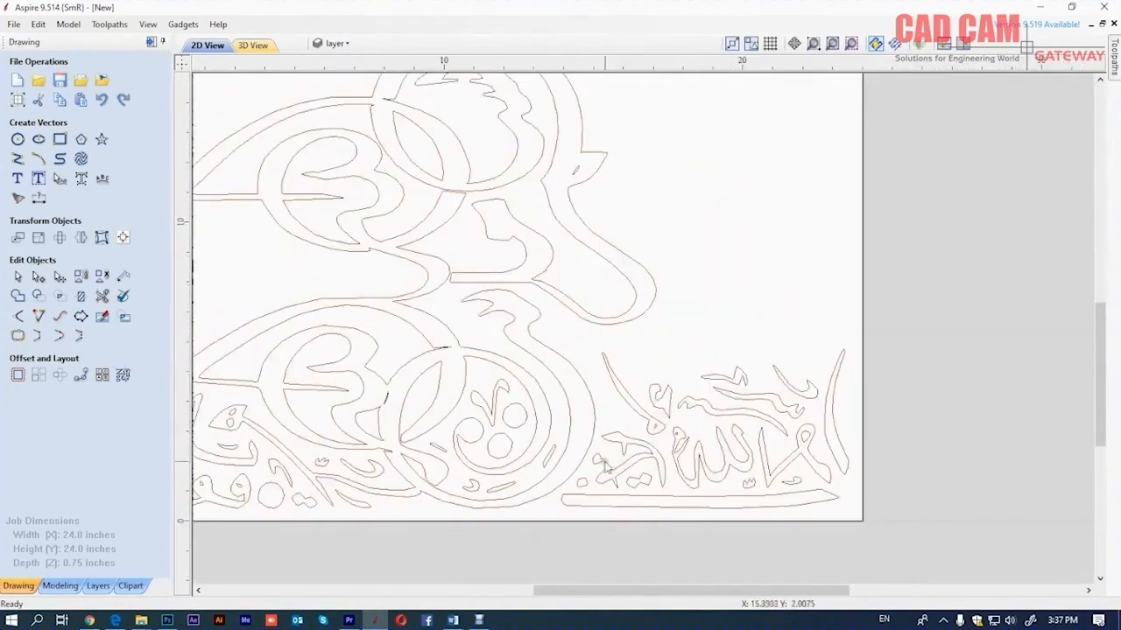
pyautogui.scroll(3, 708, 475)
pyautogui.scroll(-6, 657, 464)
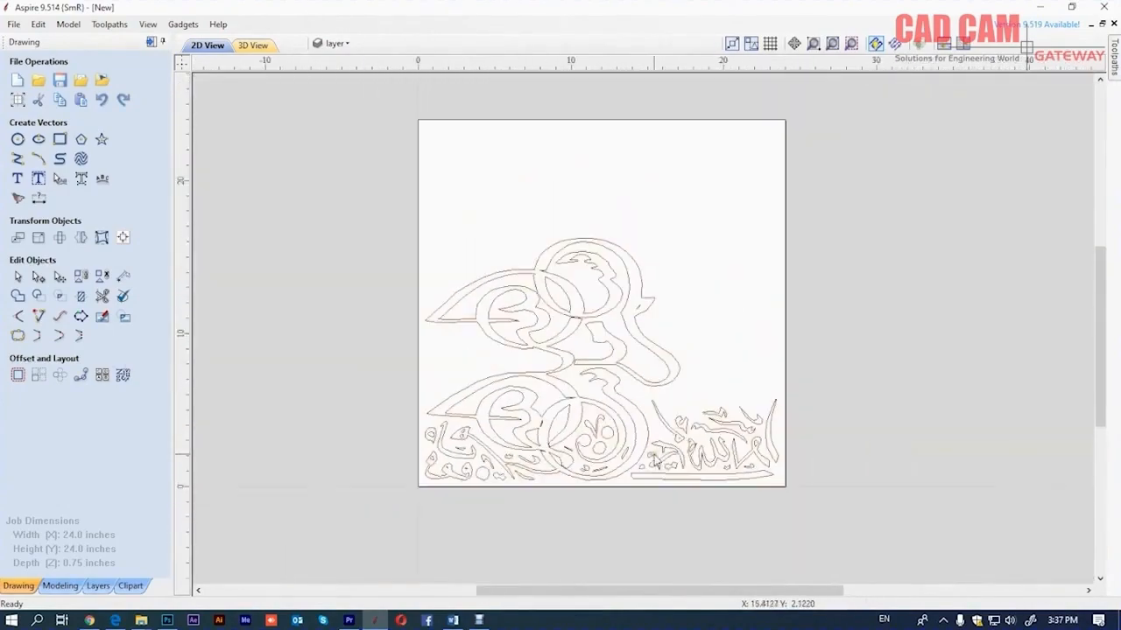
# Step: Start a 2D profile toolpath for the nested parts and set it to 2 passes
pyautogui.click(150, 42)
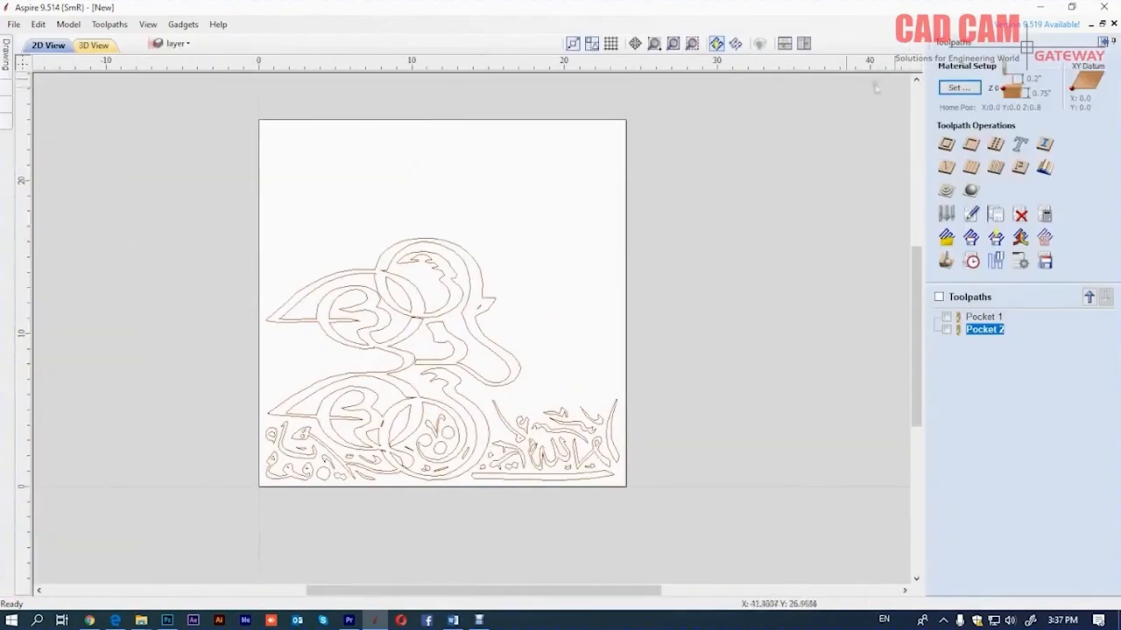
pyautogui.click(945, 145)
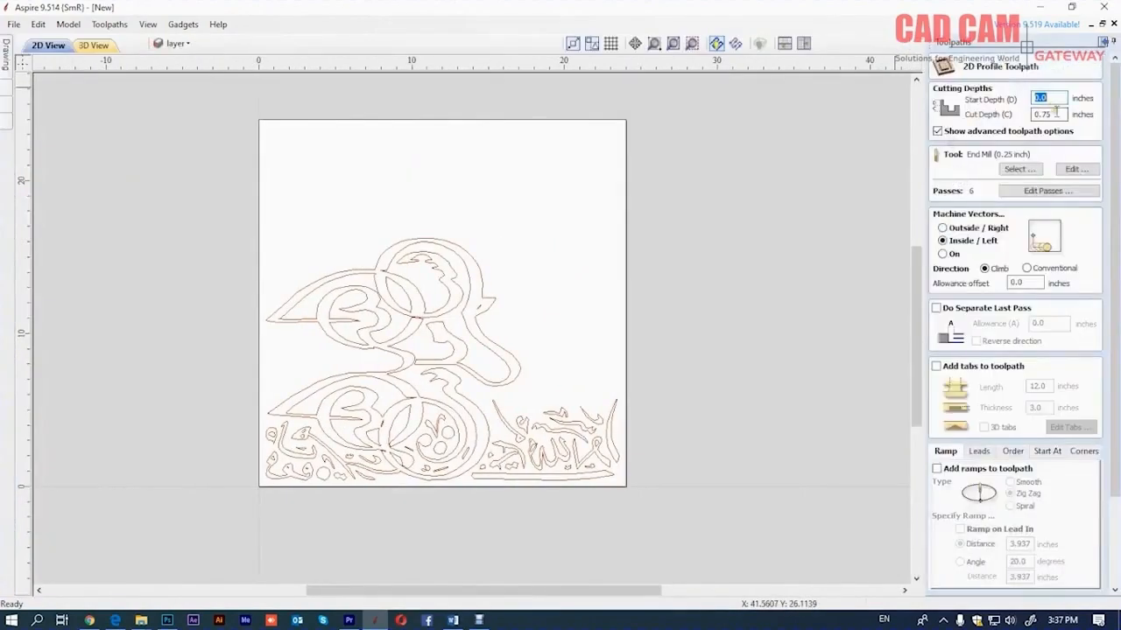
pyautogui.click(1042, 190)
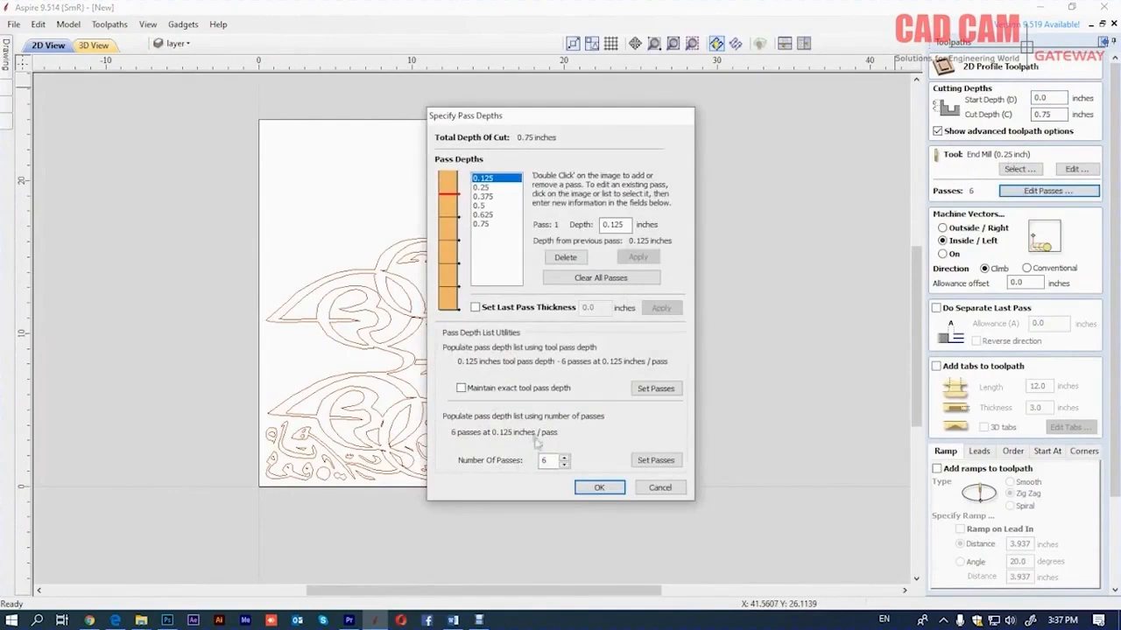
pyautogui.click(565, 464)
pyautogui.click(564, 464)
pyautogui.click(565, 464)
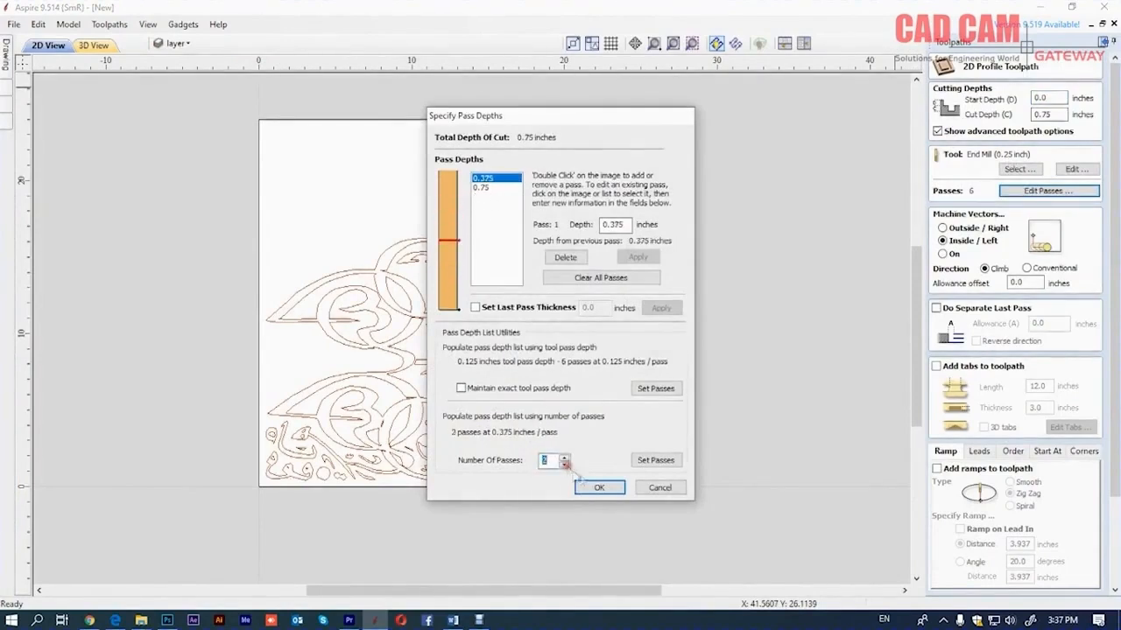
pyautogui.click(598, 487)
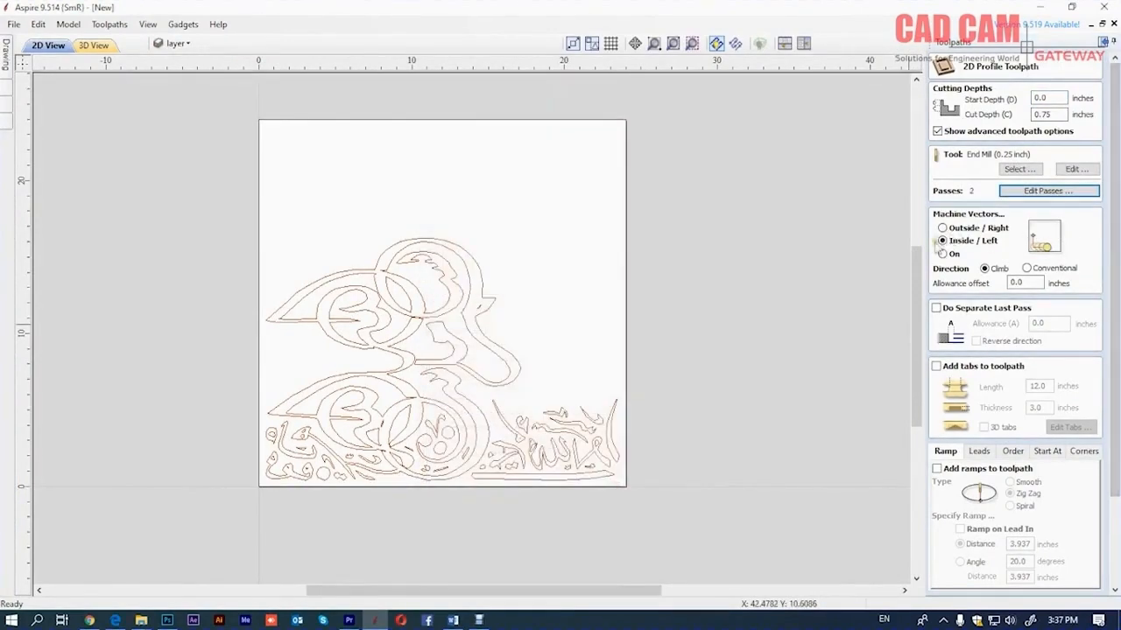
# Step: Set machining to Outside / Right, select all the nested vectors, and calculate the profile toolpath
pyautogui.click(944, 229)
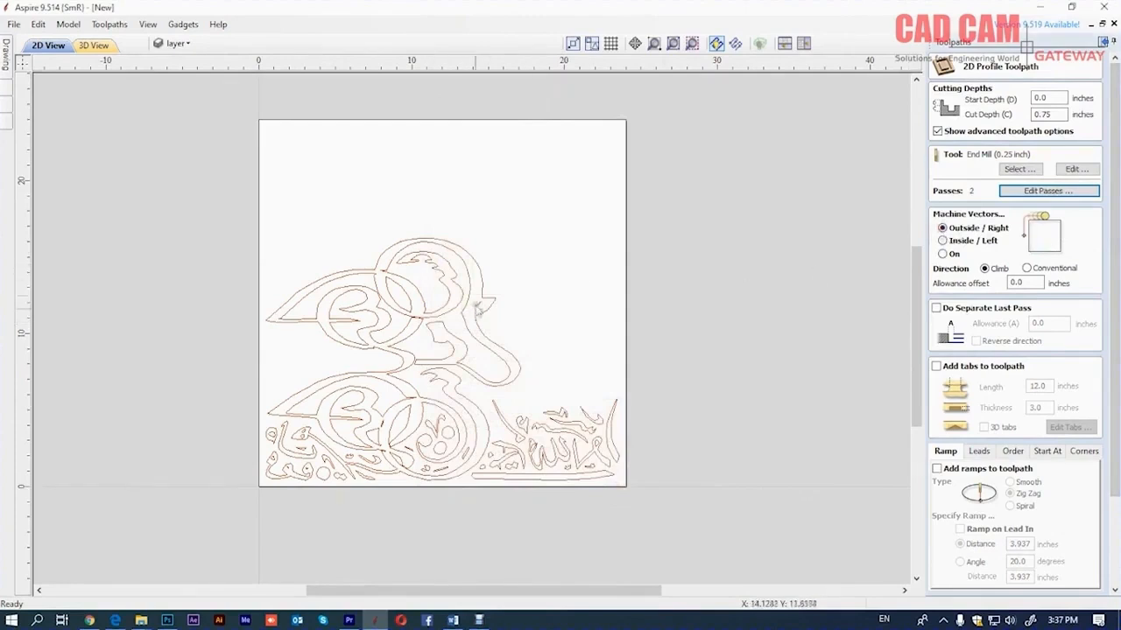
pyautogui.scroll(-3, 1007, 543)
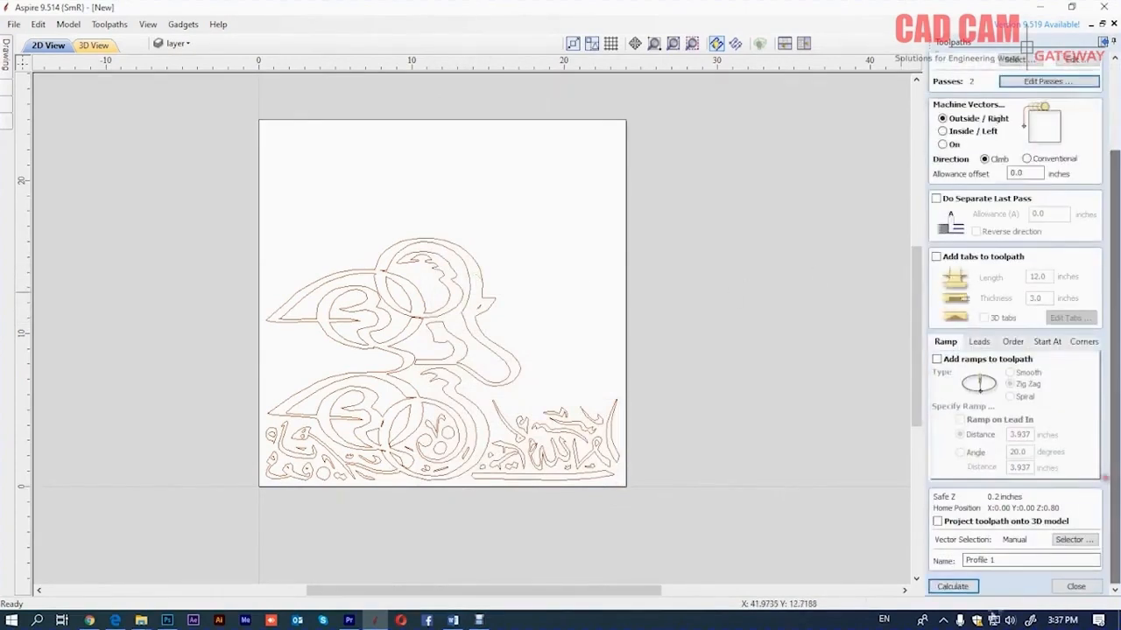
pyautogui.click(950, 587)
pyautogui.click(560, 347)
pyautogui.moveTo(230, 203); pyautogui.dragTo(703, 536)
pyautogui.click(966, 586)
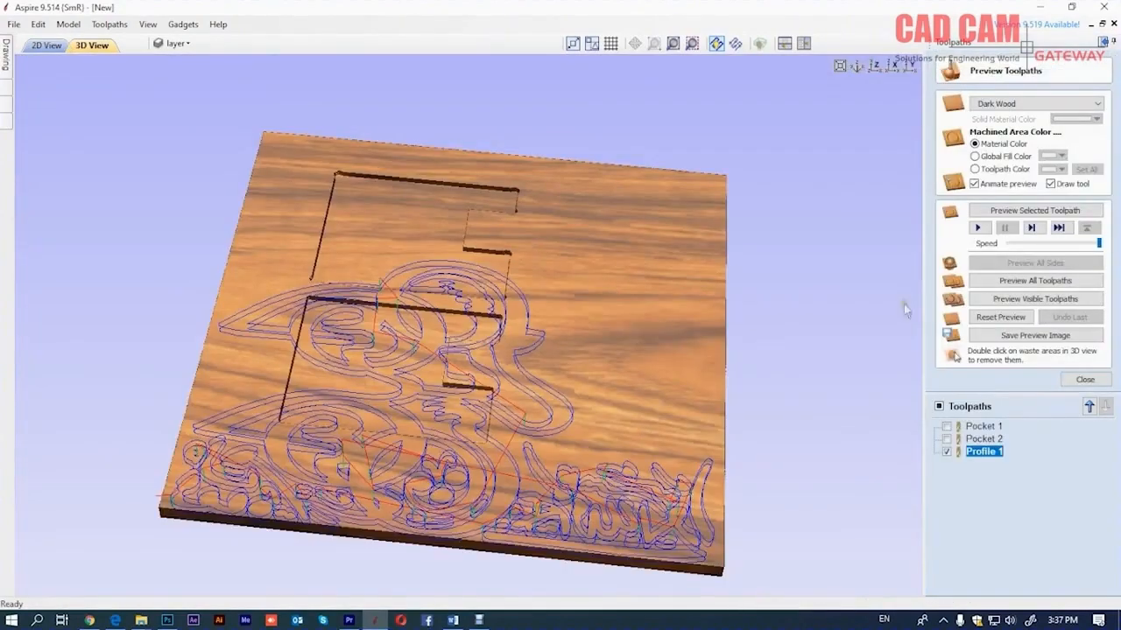
# Step: Reset the material preview and simulate only the Profile 1 toolpath
pyautogui.click(1000, 317)
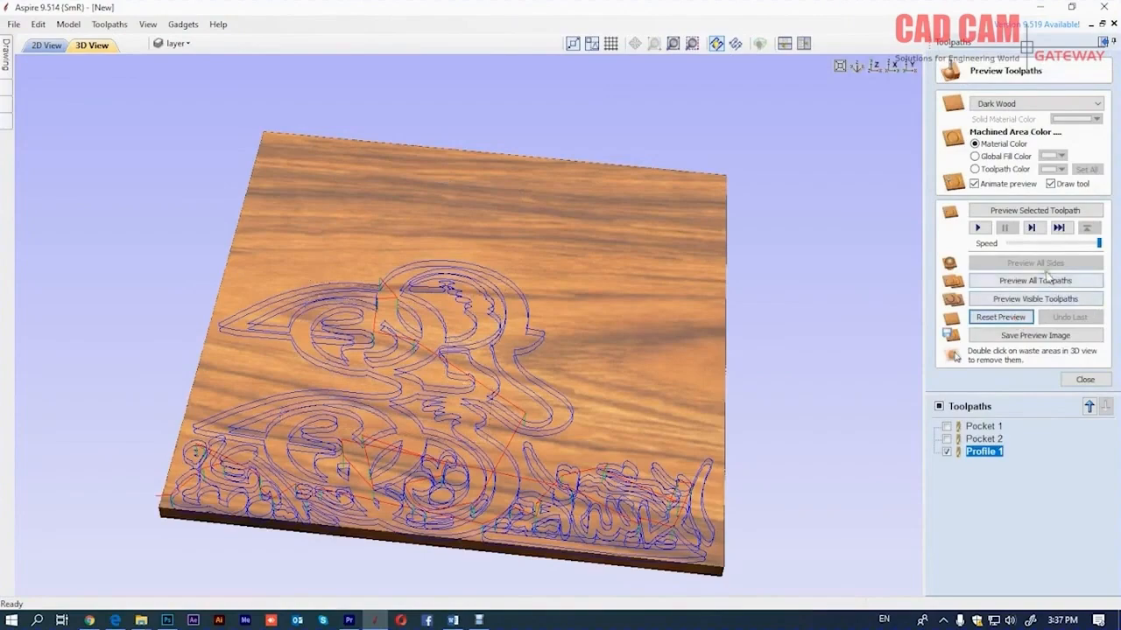
pyautogui.click(1019, 210)
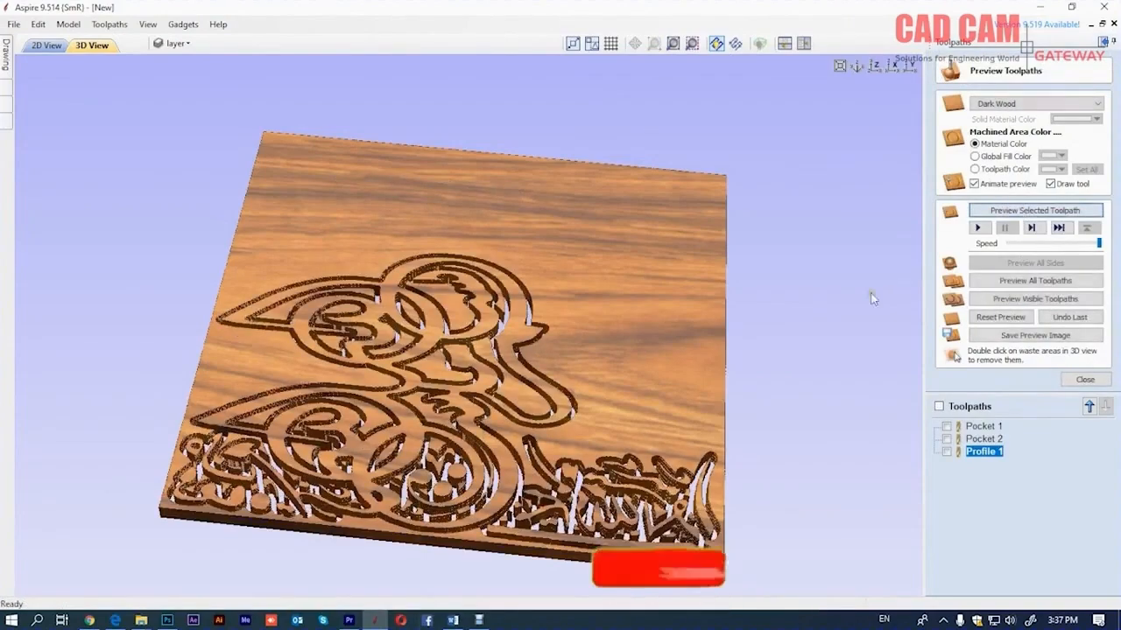
# Step: Remove the surrounding sheet waste and the waste pieces inside the larger upper calligraphy part from the 3D preview
pyautogui.doubleClick(604, 348)
pyautogui.scroll(-1, 602, 348)
pyautogui.moveTo(602, 349); pyautogui.dragTo(578, 339, button='middle')
pyautogui.moveTo(578, 337); pyautogui.dragTo(172, 334)
pyautogui.moveTo(580, 222); pyautogui.dragTo(741, 363)
pyautogui.doubleClick(444, 218)
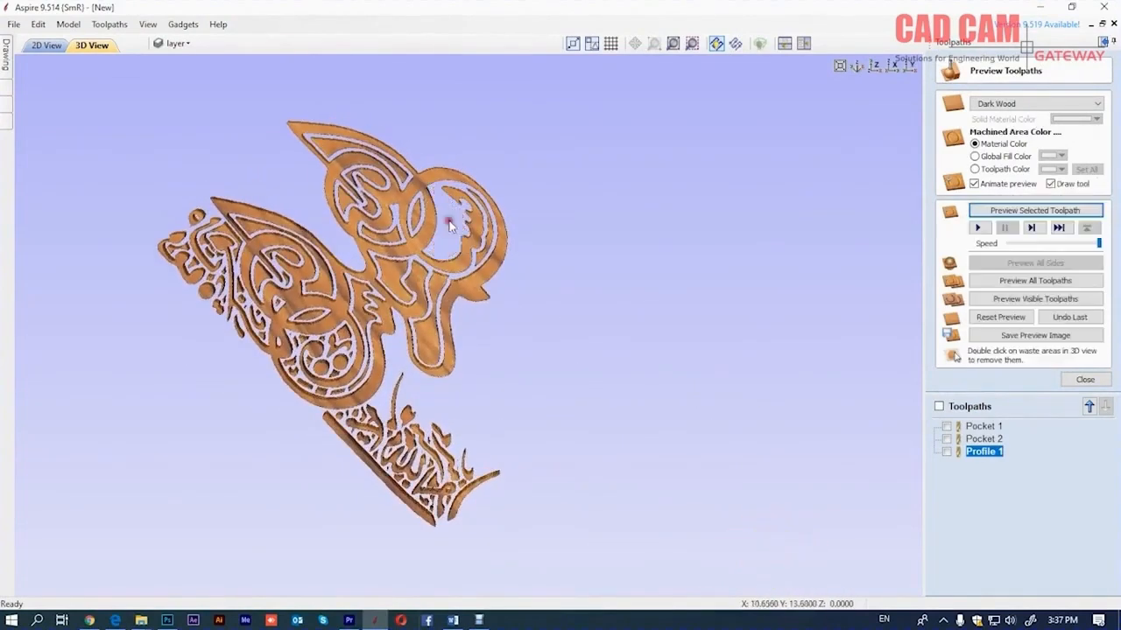
pyautogui.doubleClick(415, 216)
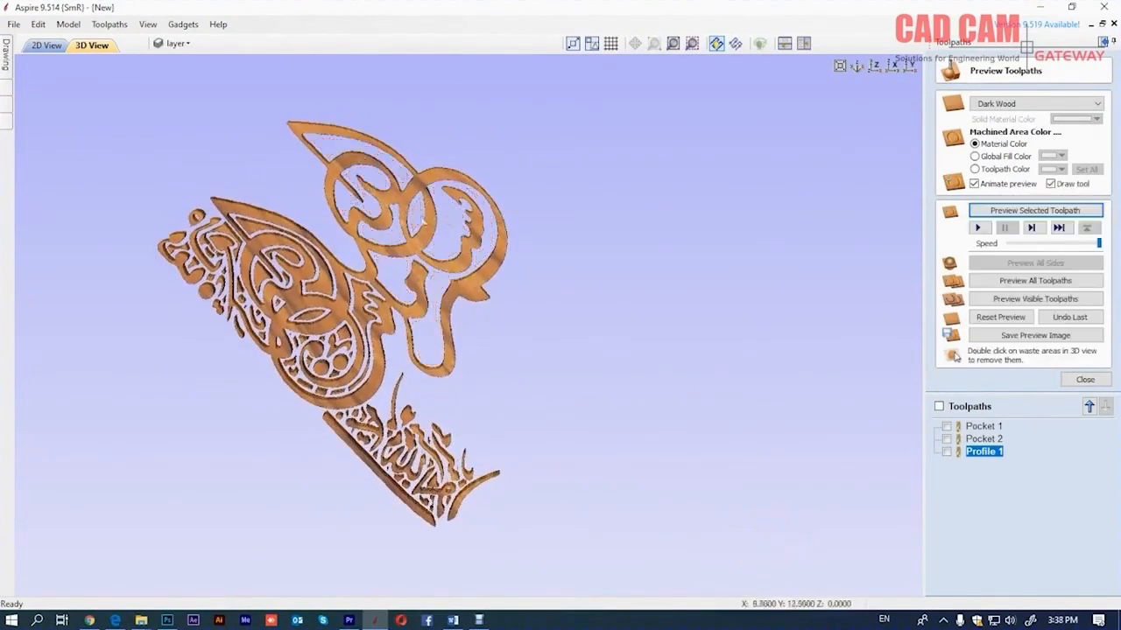
# Step: Remove the inner waste pieces from the second large calligraphy part and the small lettering in the preview
pyautogui.doubleClick(327, 285)
pyautogui.doubleClick(284, 261)
pyautogui.doubleClick(230, 237)
pyautogui.doubleClick(408, 436)
pyautogui.doubleClick(403, 441)
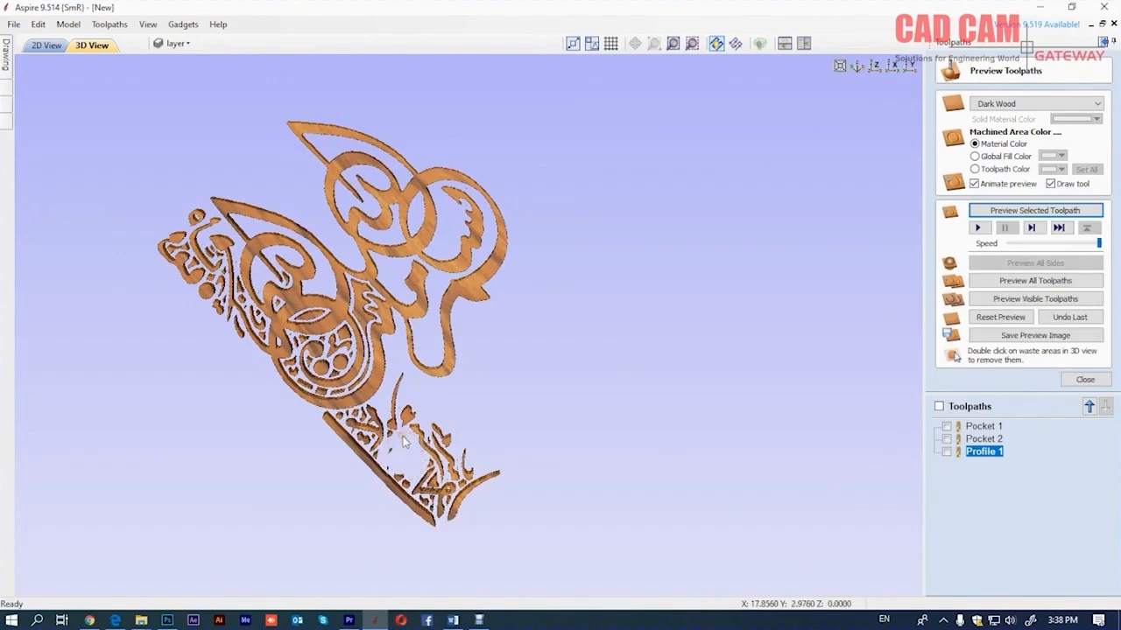
pyautogui.moveTo(624, 269); pyautogui.dragTo(680, 251)
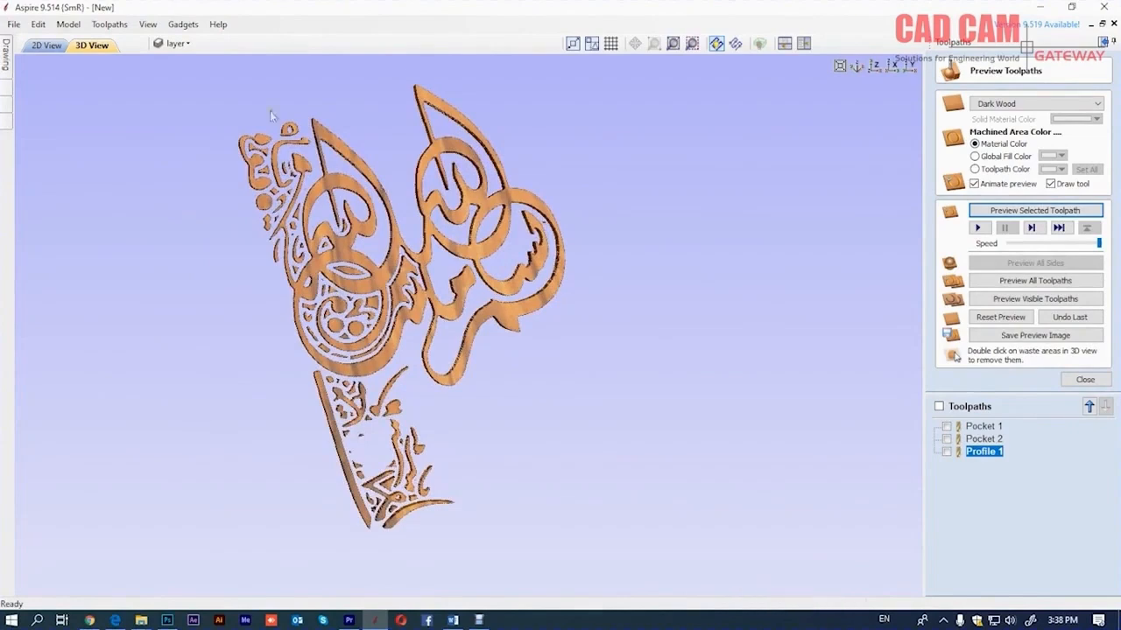
# Step: Close the toolpath preview and return to the drawing tools in the 2D view
pyautogui.click(1085, 379)
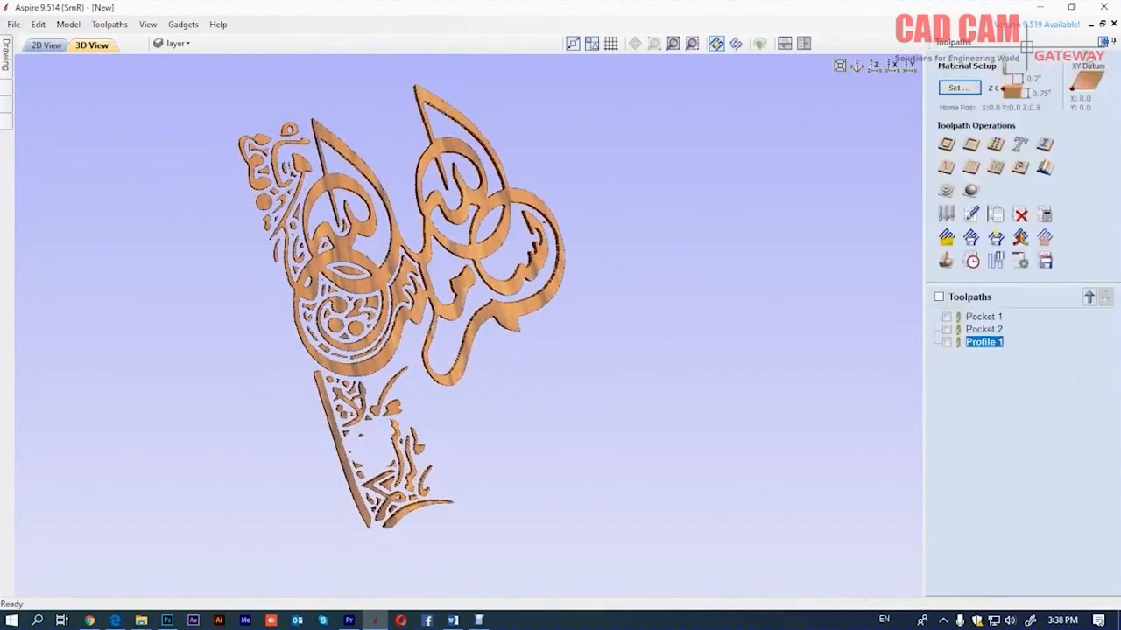
pyautogui.click(1103, 42)
pyautogui.click(206, 44)
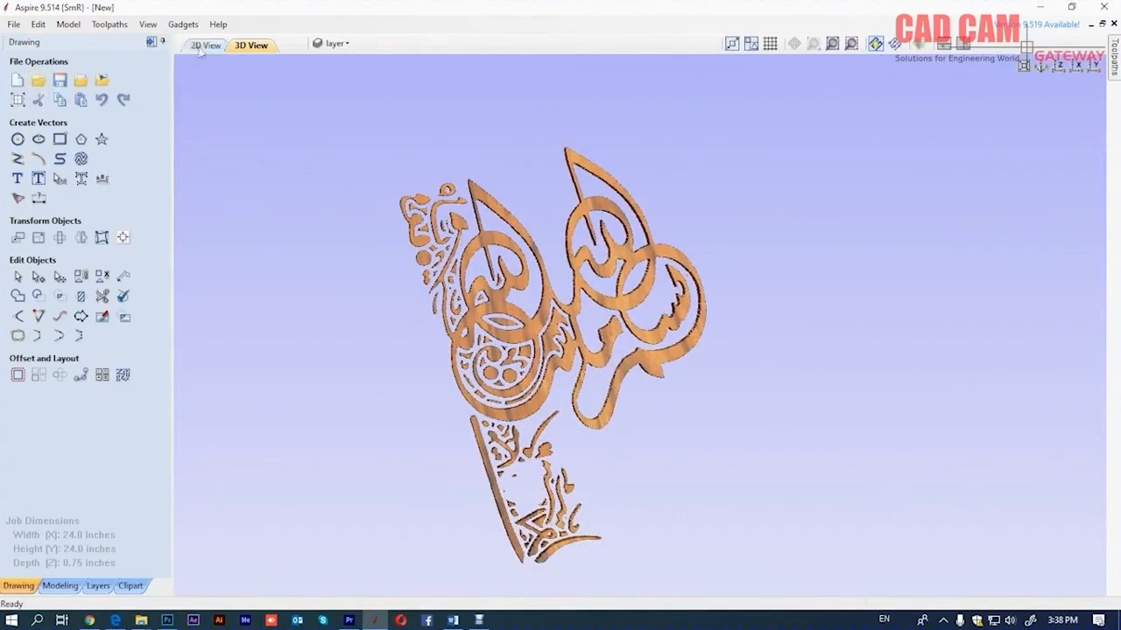